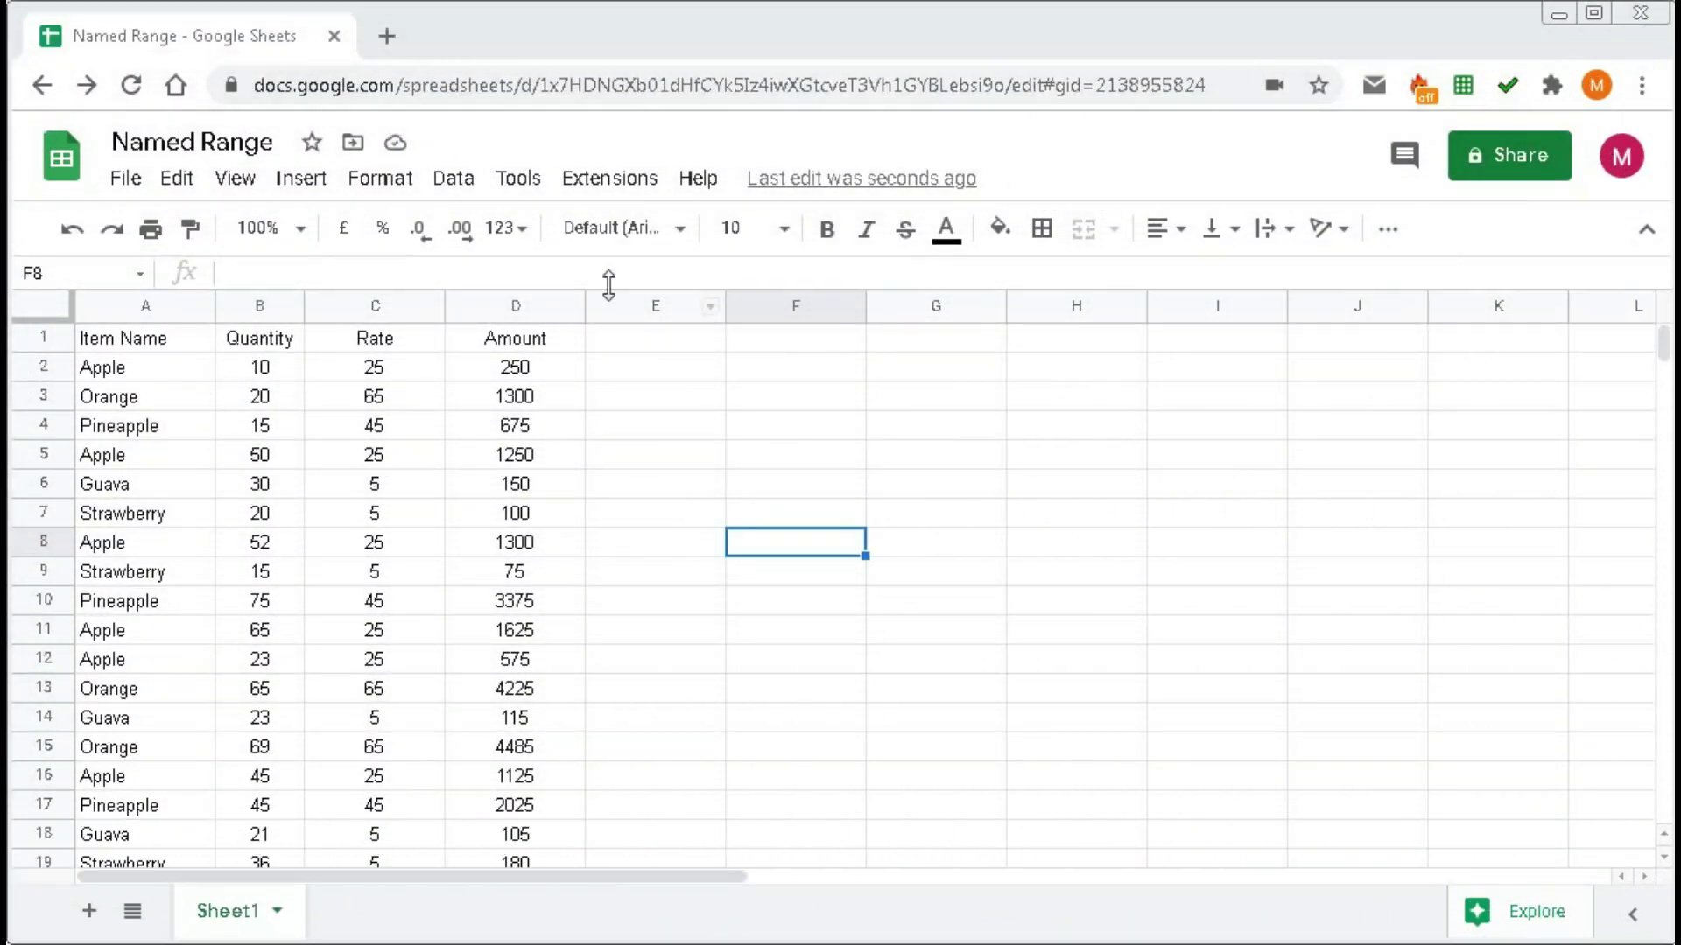
drag(118, 343, 508, 854)
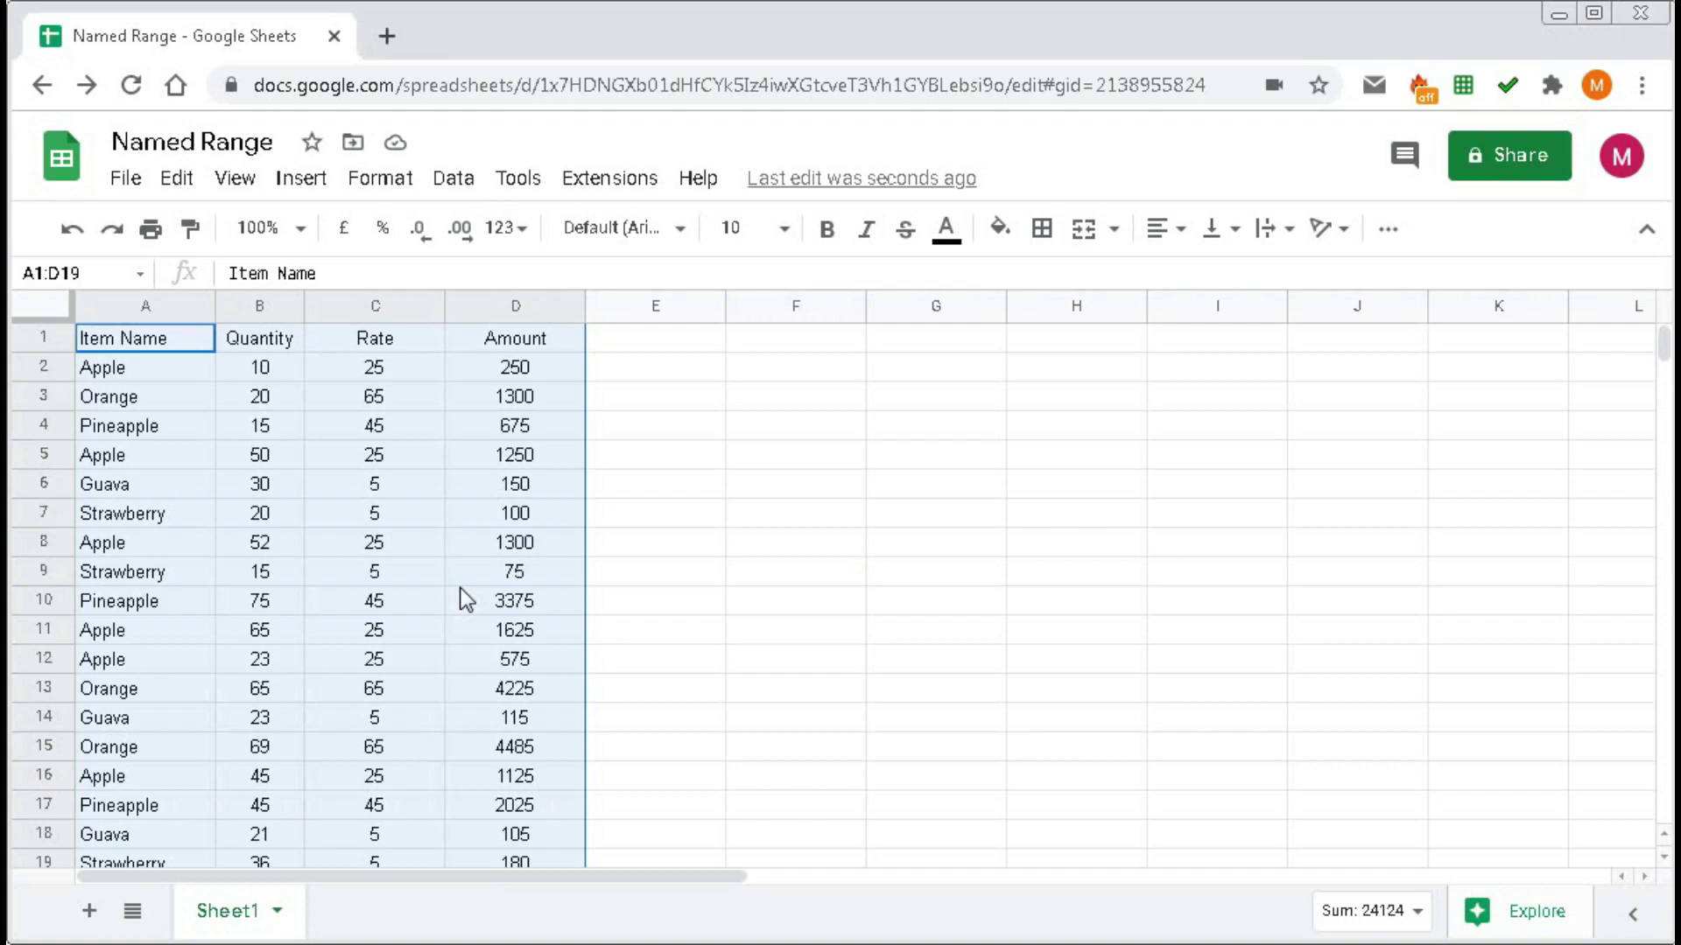
click(139, 372)
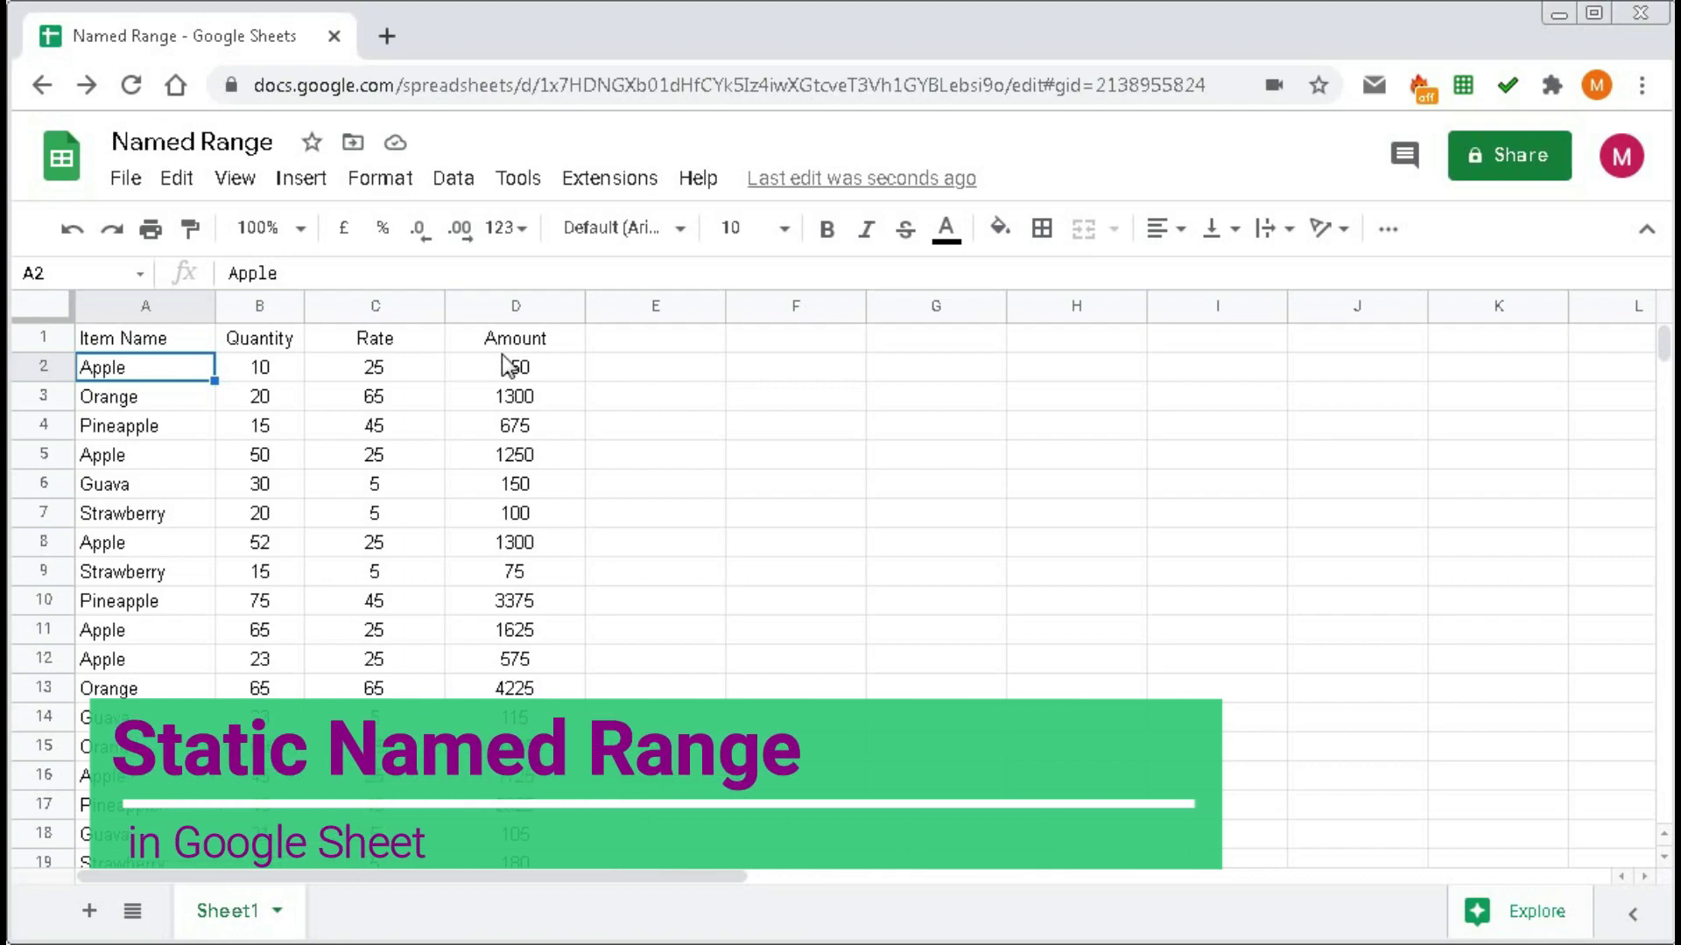
Define a named range called Item_Name for cells A2:A19 on Sheet1, save it and close the named ranges pane.
drag(131, 368, 128, 733)
scroll(128, 700, up, 2)
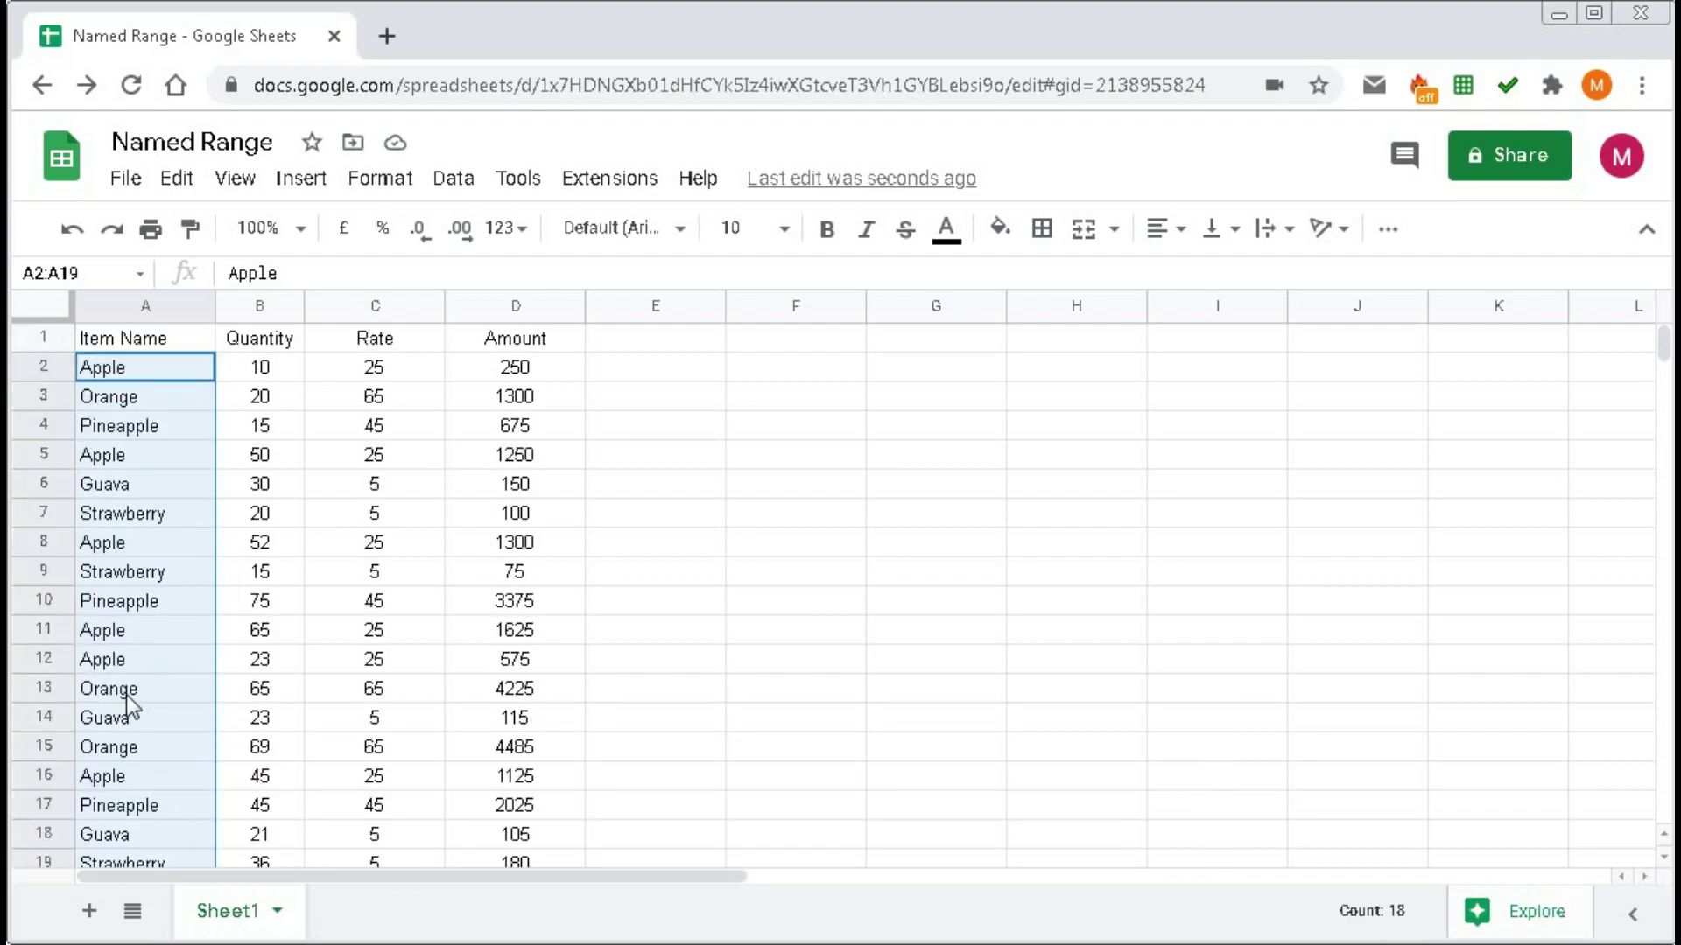
click(451, 179)
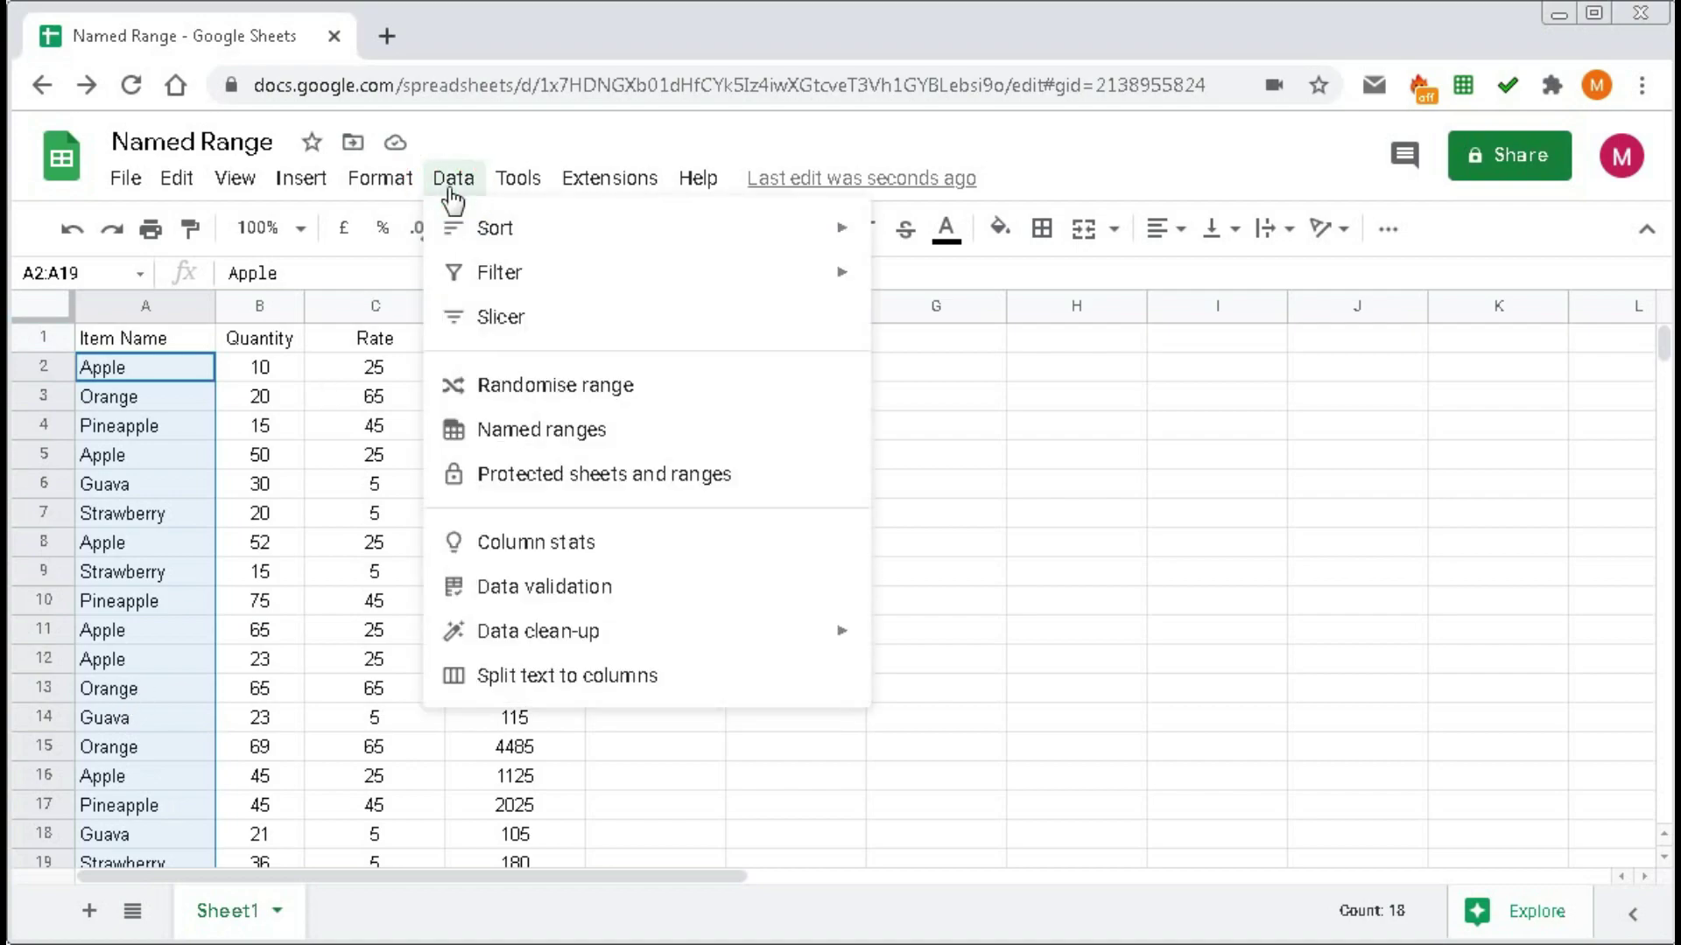
click(500, 438)
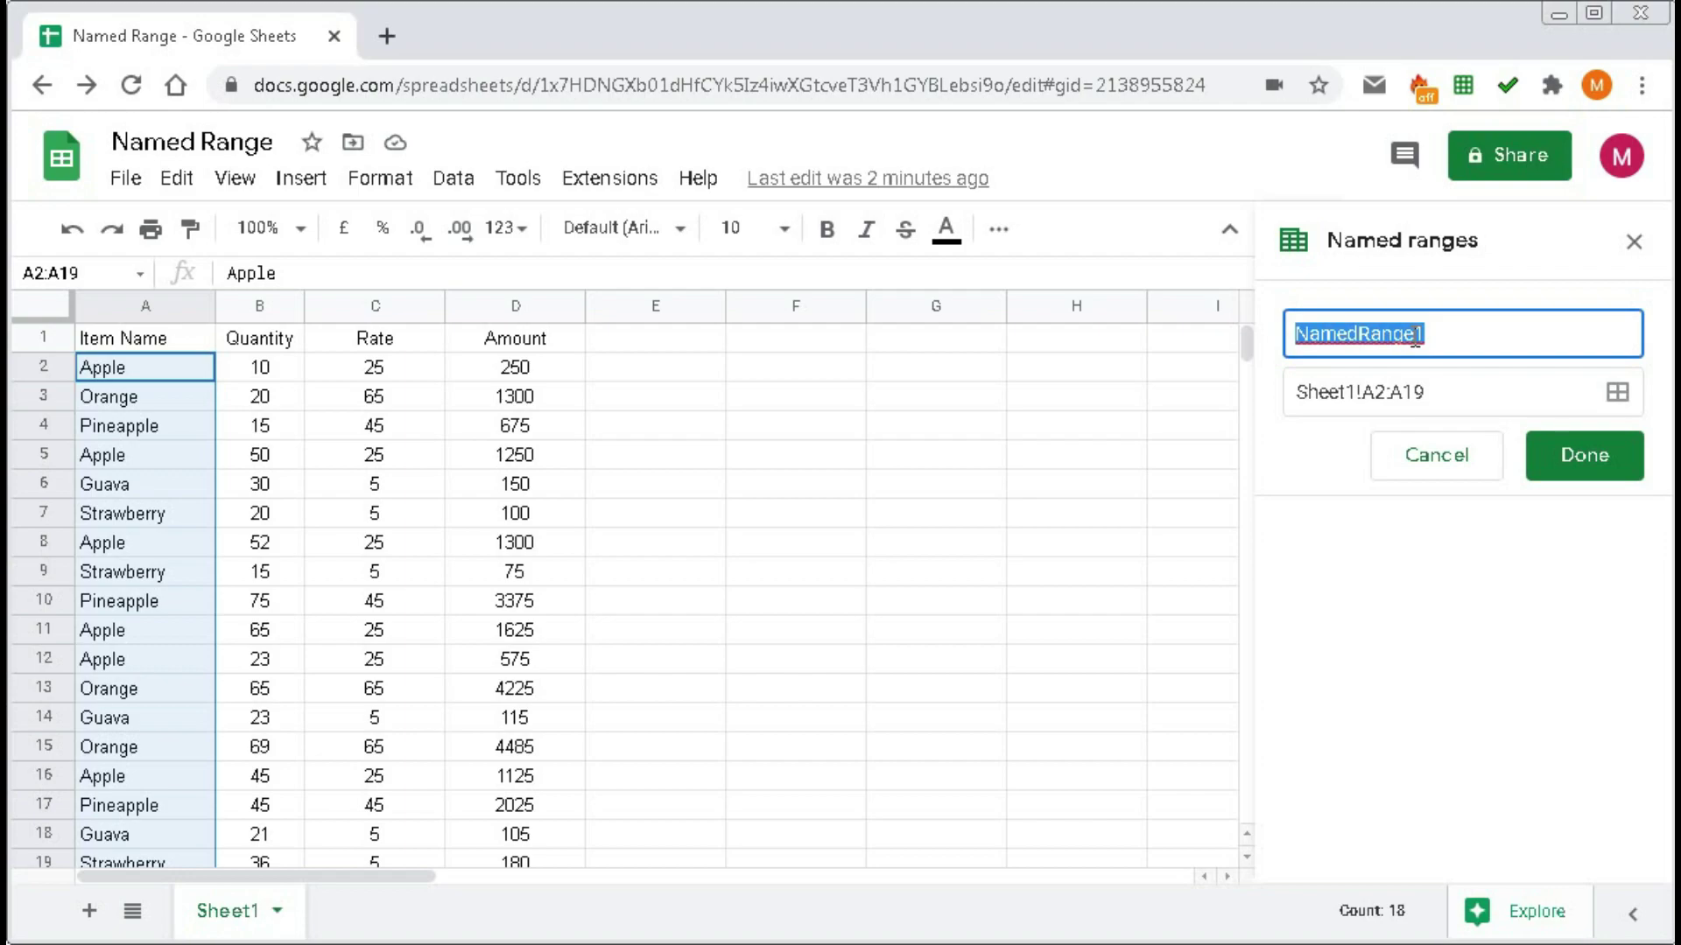
text(It)
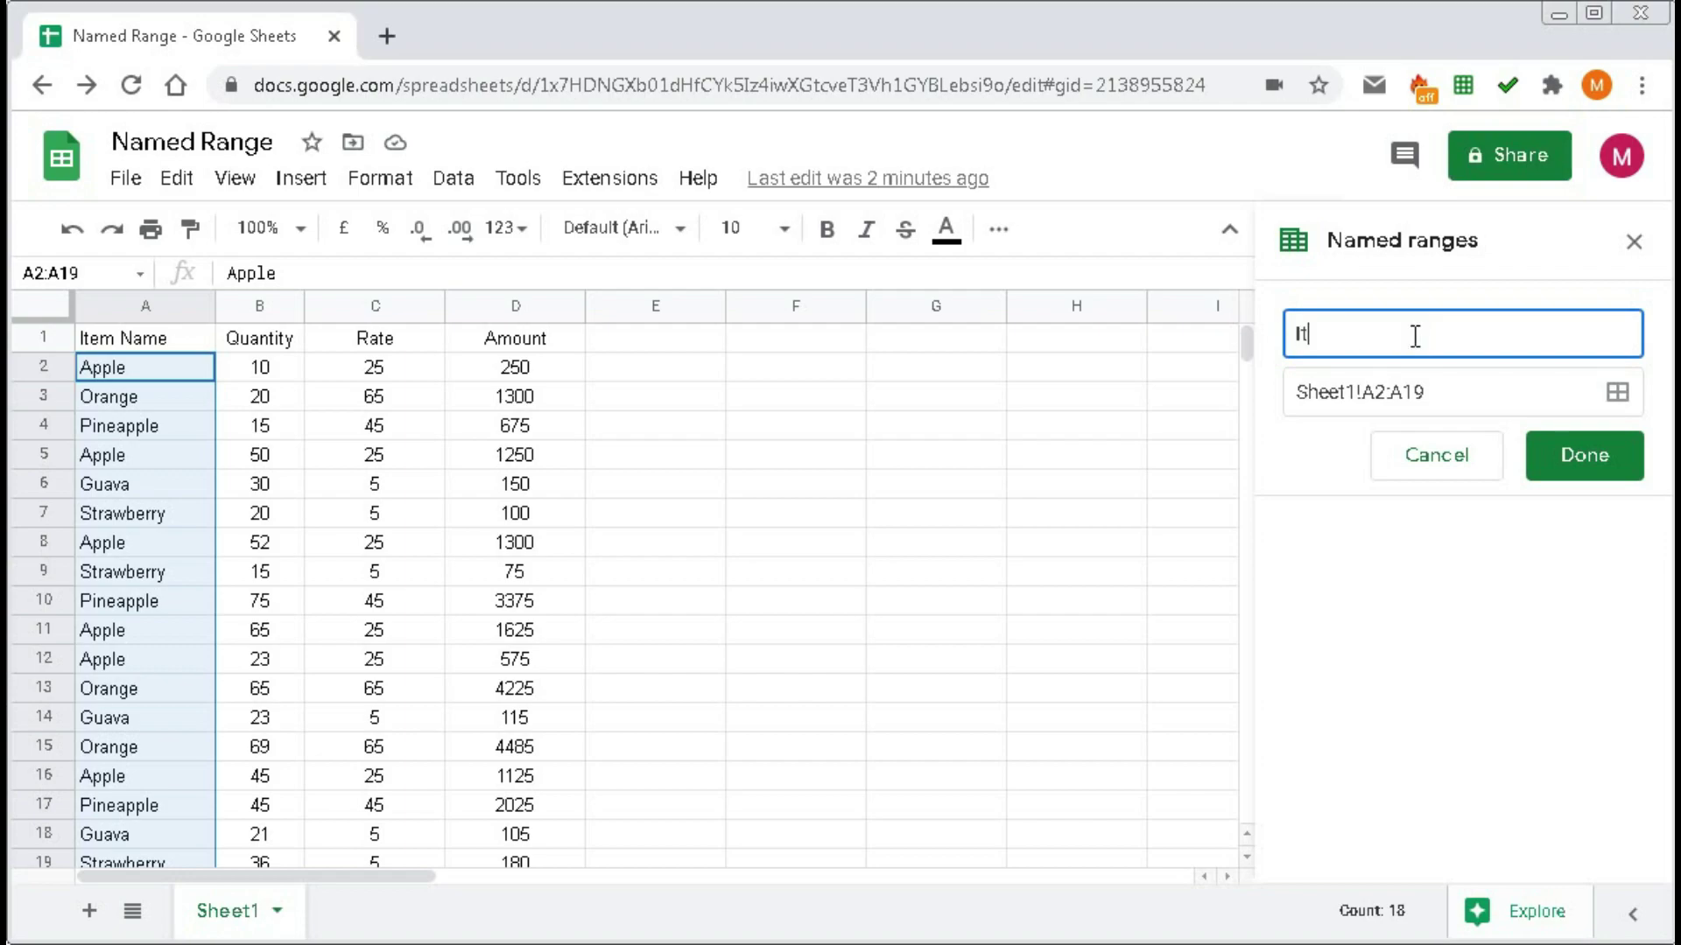
text(em_Name)
drag(1431, 396, 1279, 389)
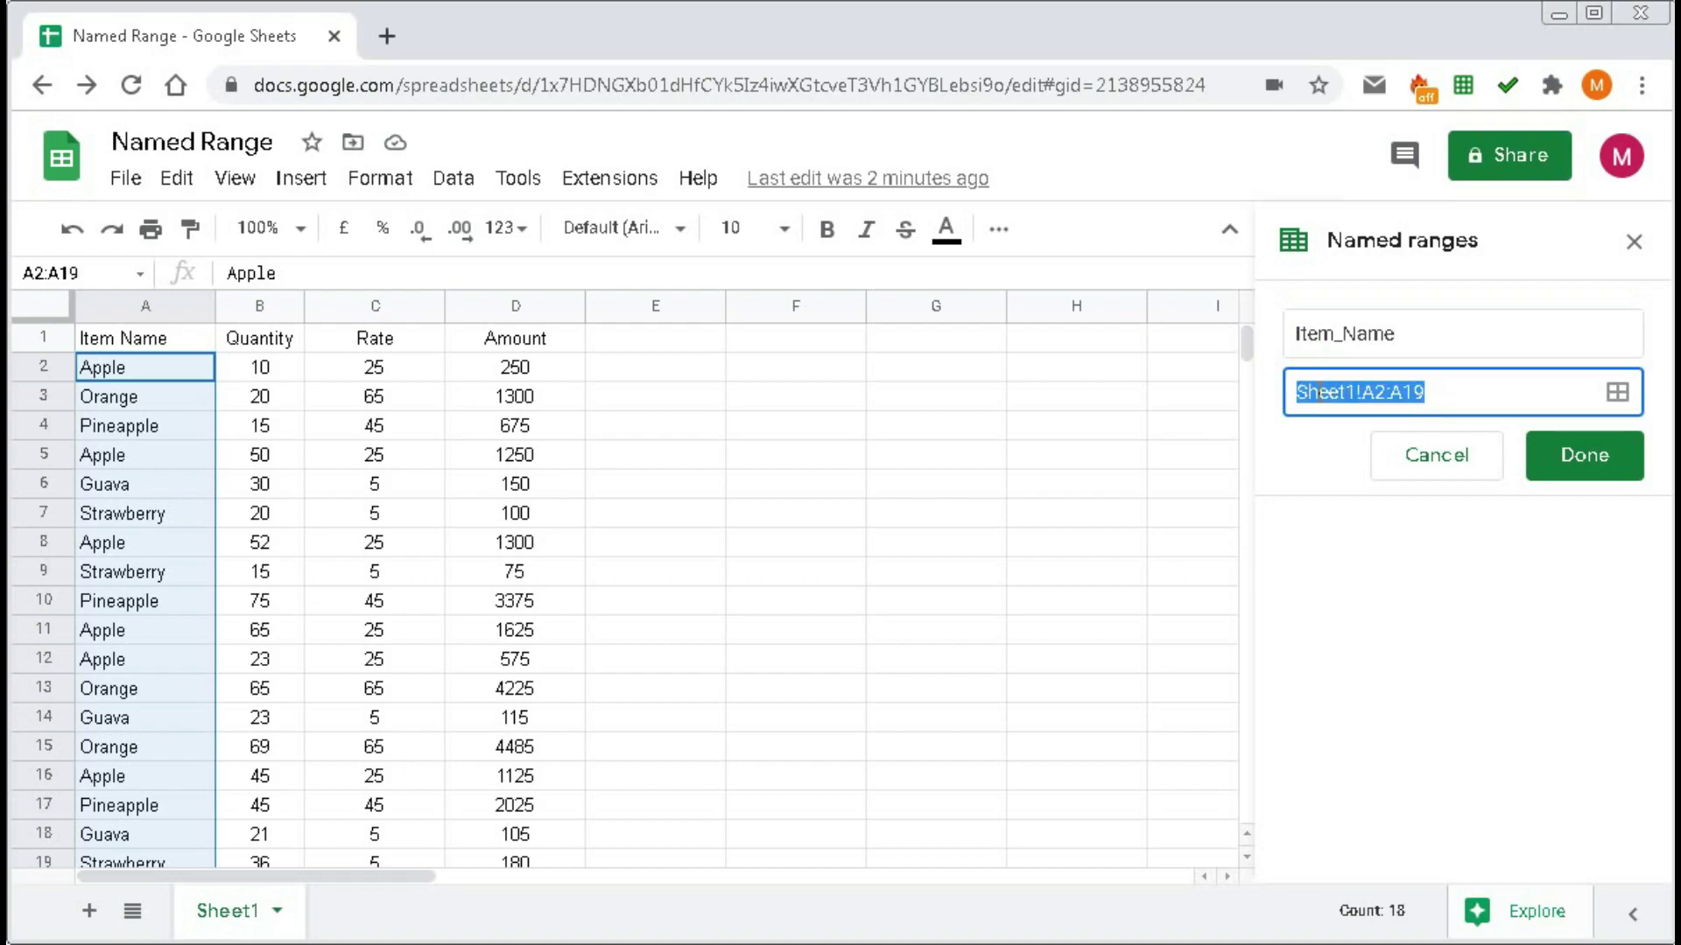
scroll(120, 727, down, 2)
scroll(120, 726, up, 2)
click(1592, 460)
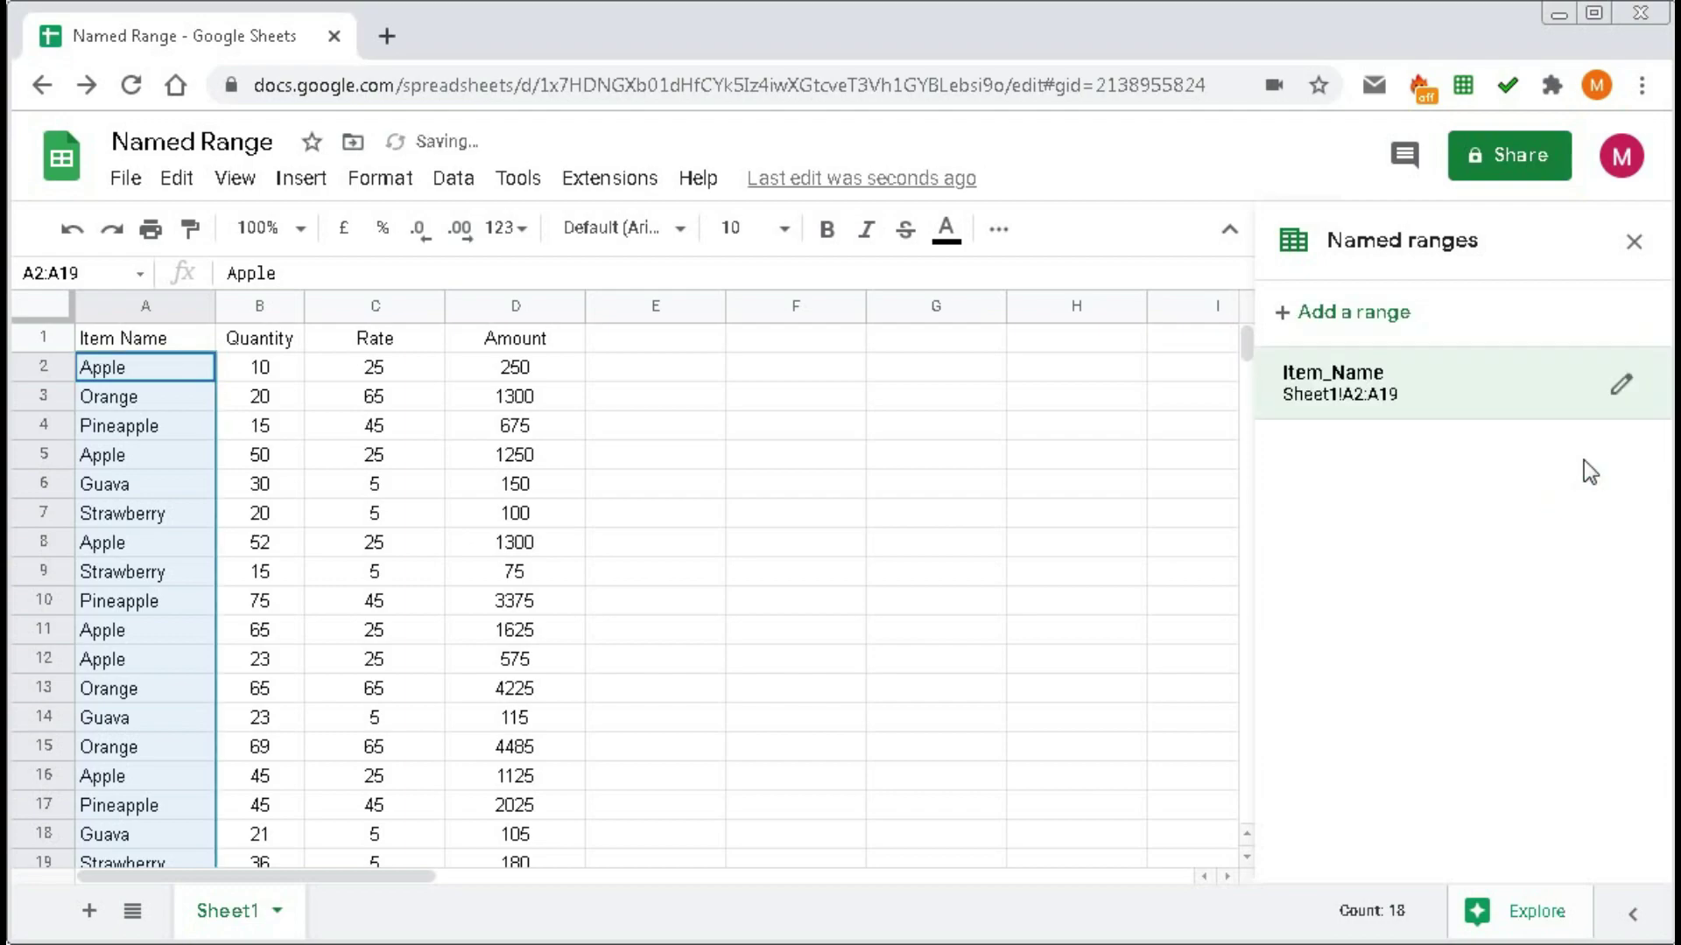
click(938, 536)
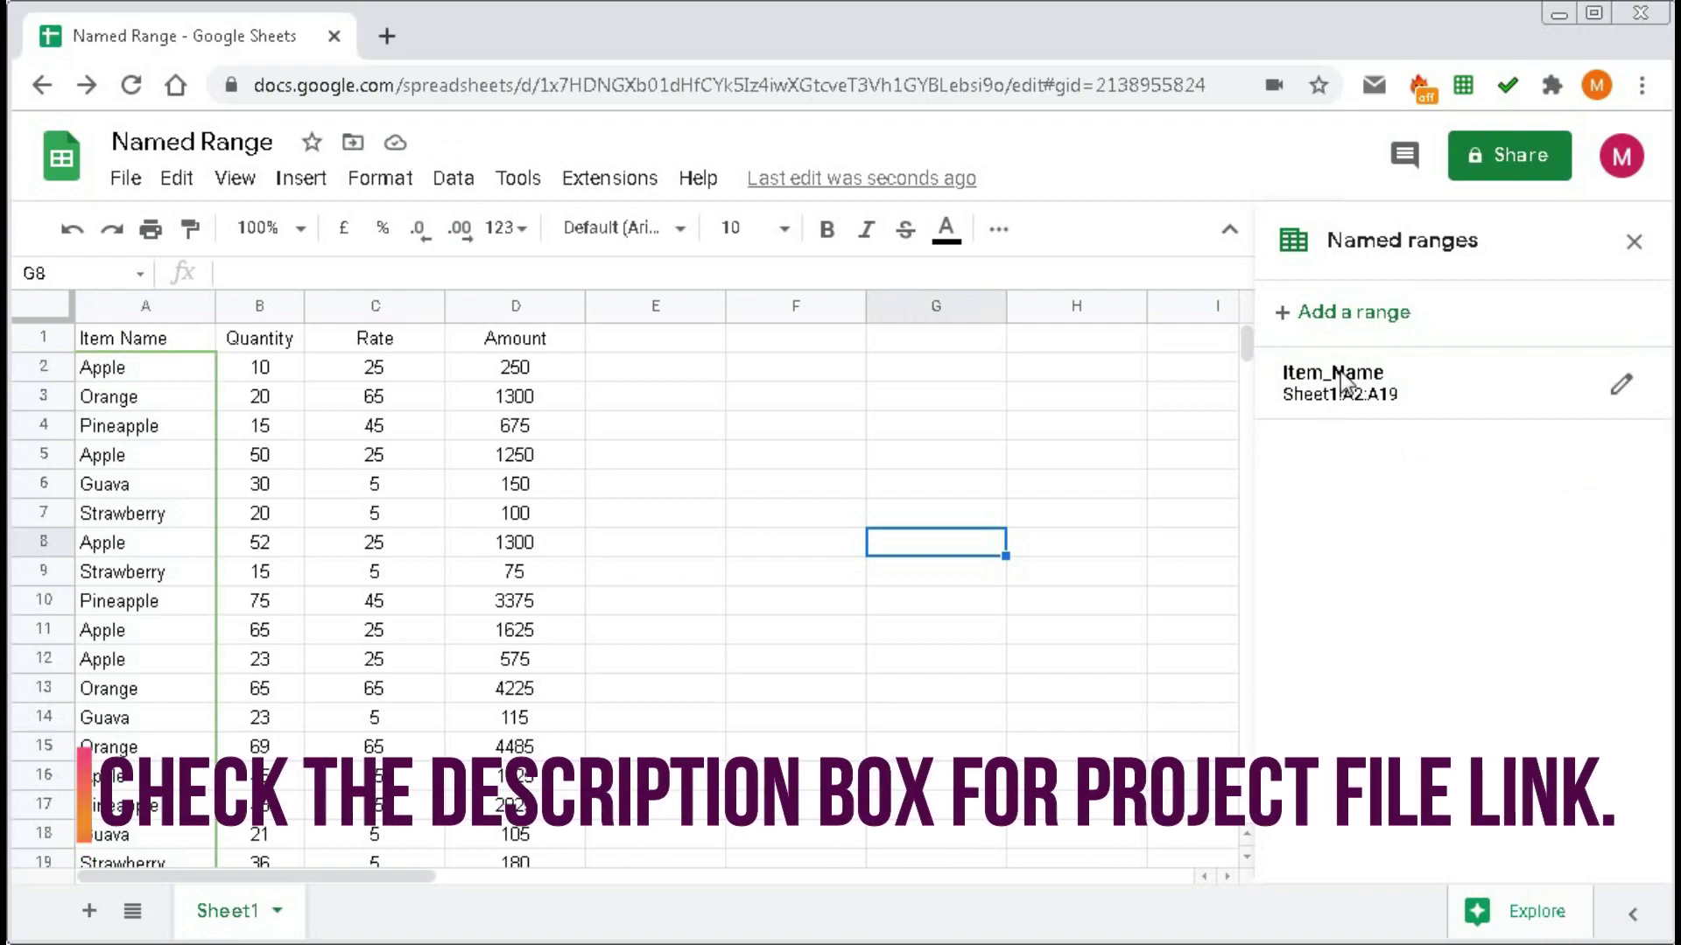
click(1630, 241)
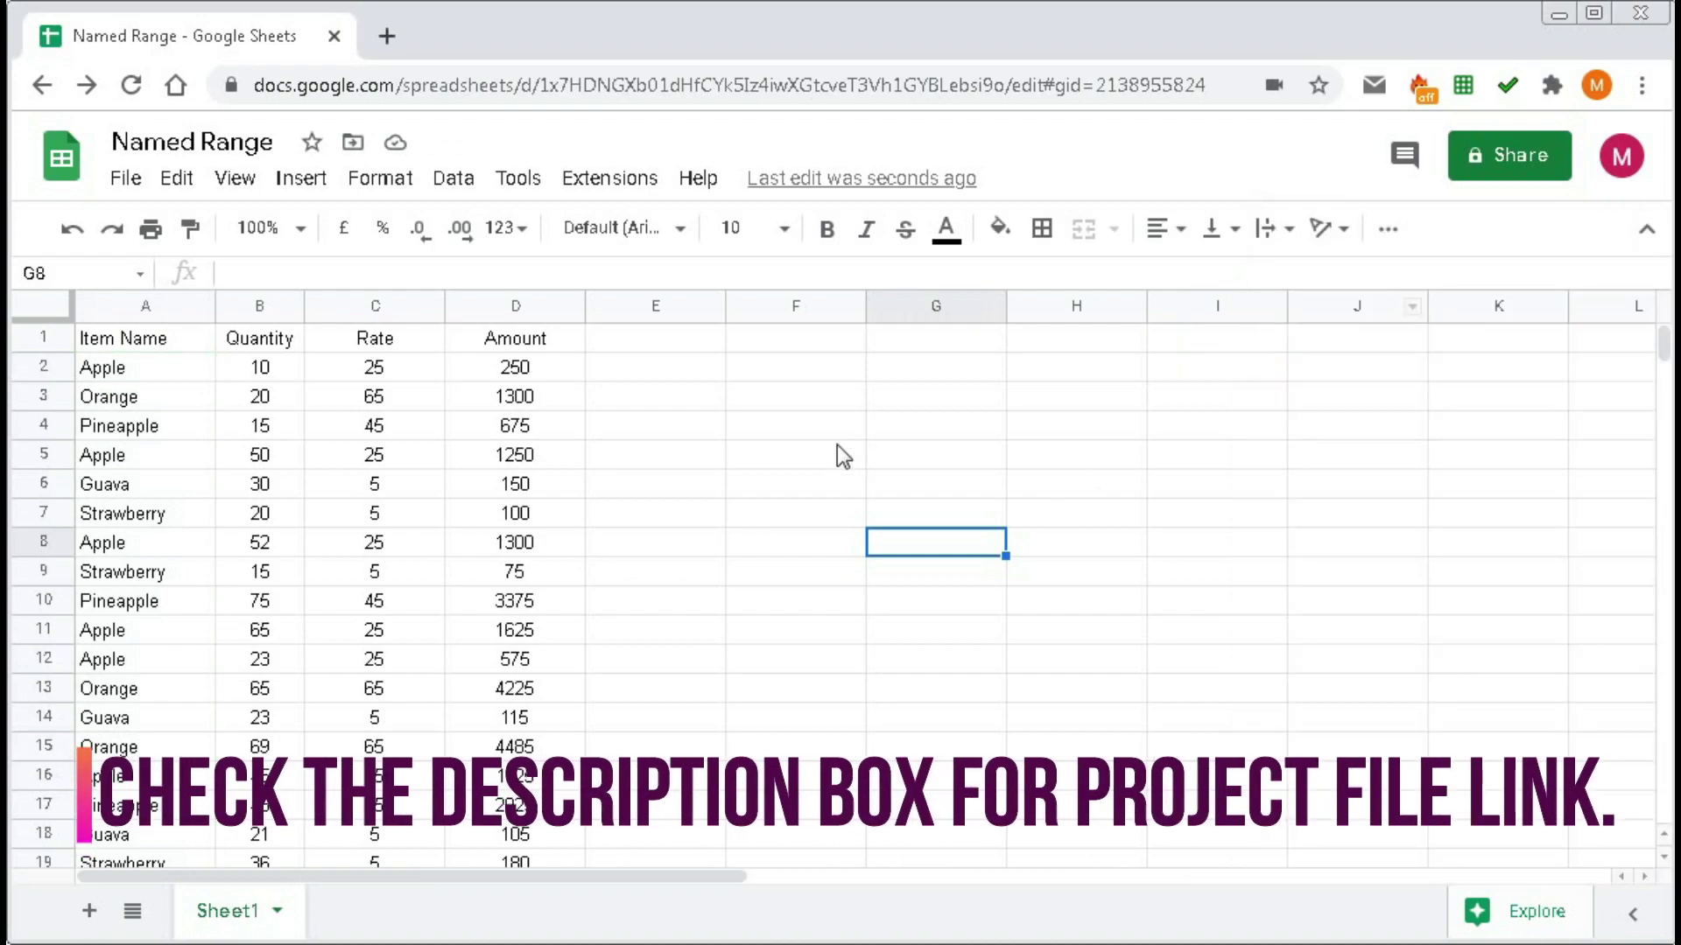
Start adding another named range and name it Quantity.
click(455, 182)
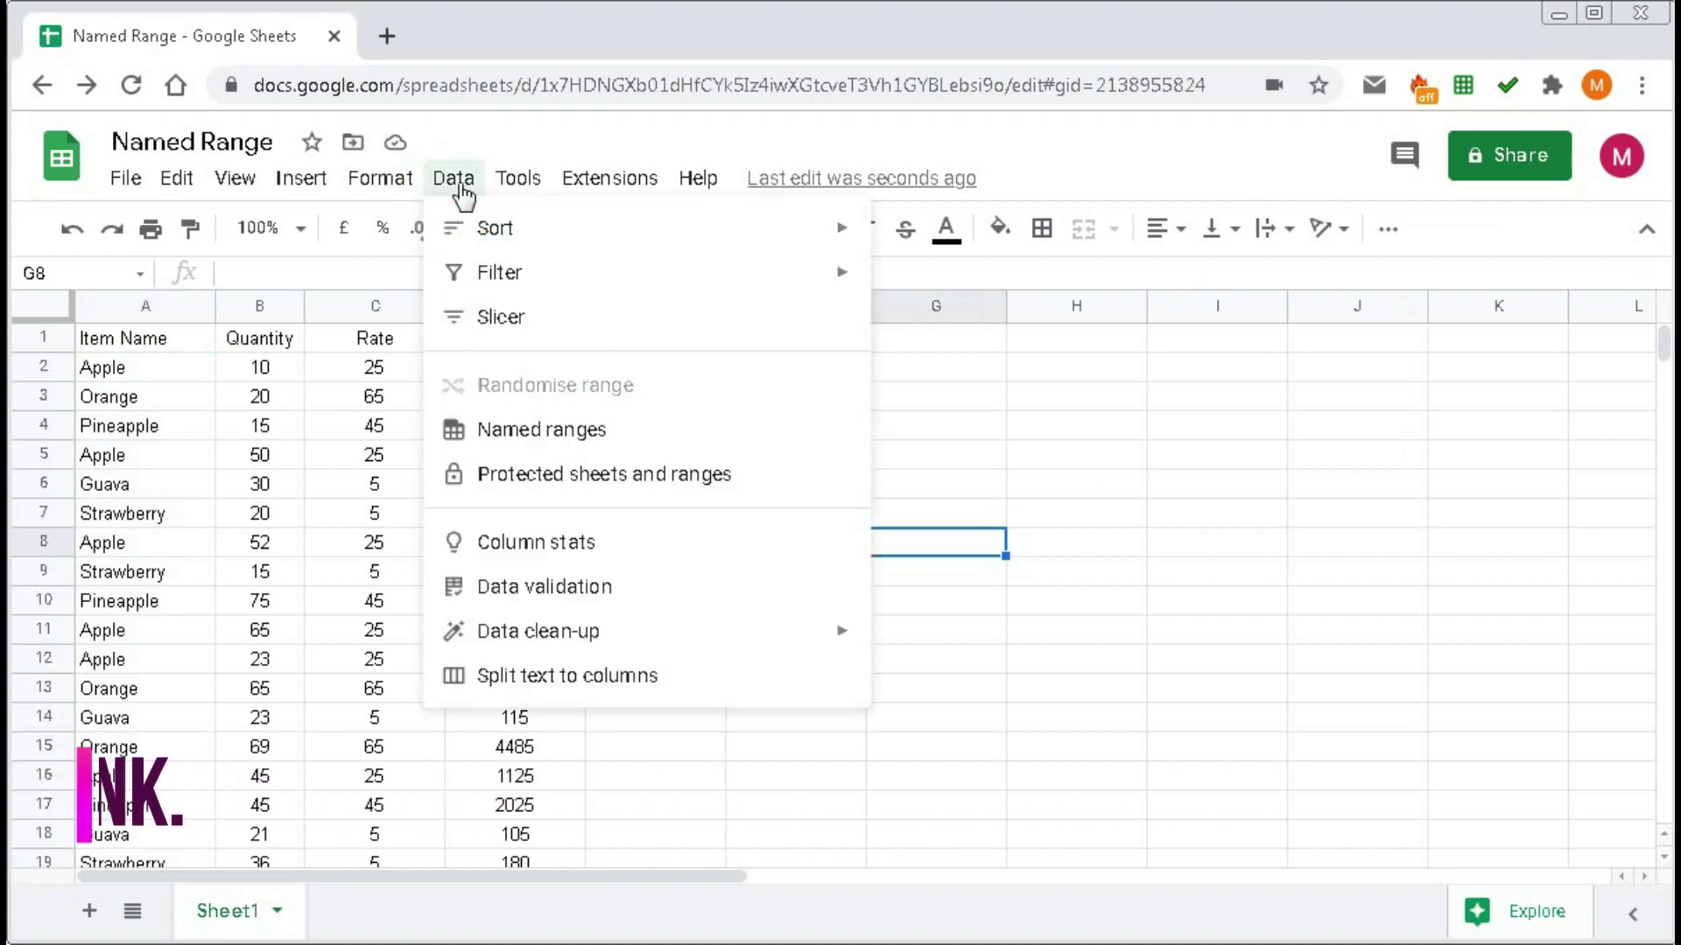
click(503, 430)
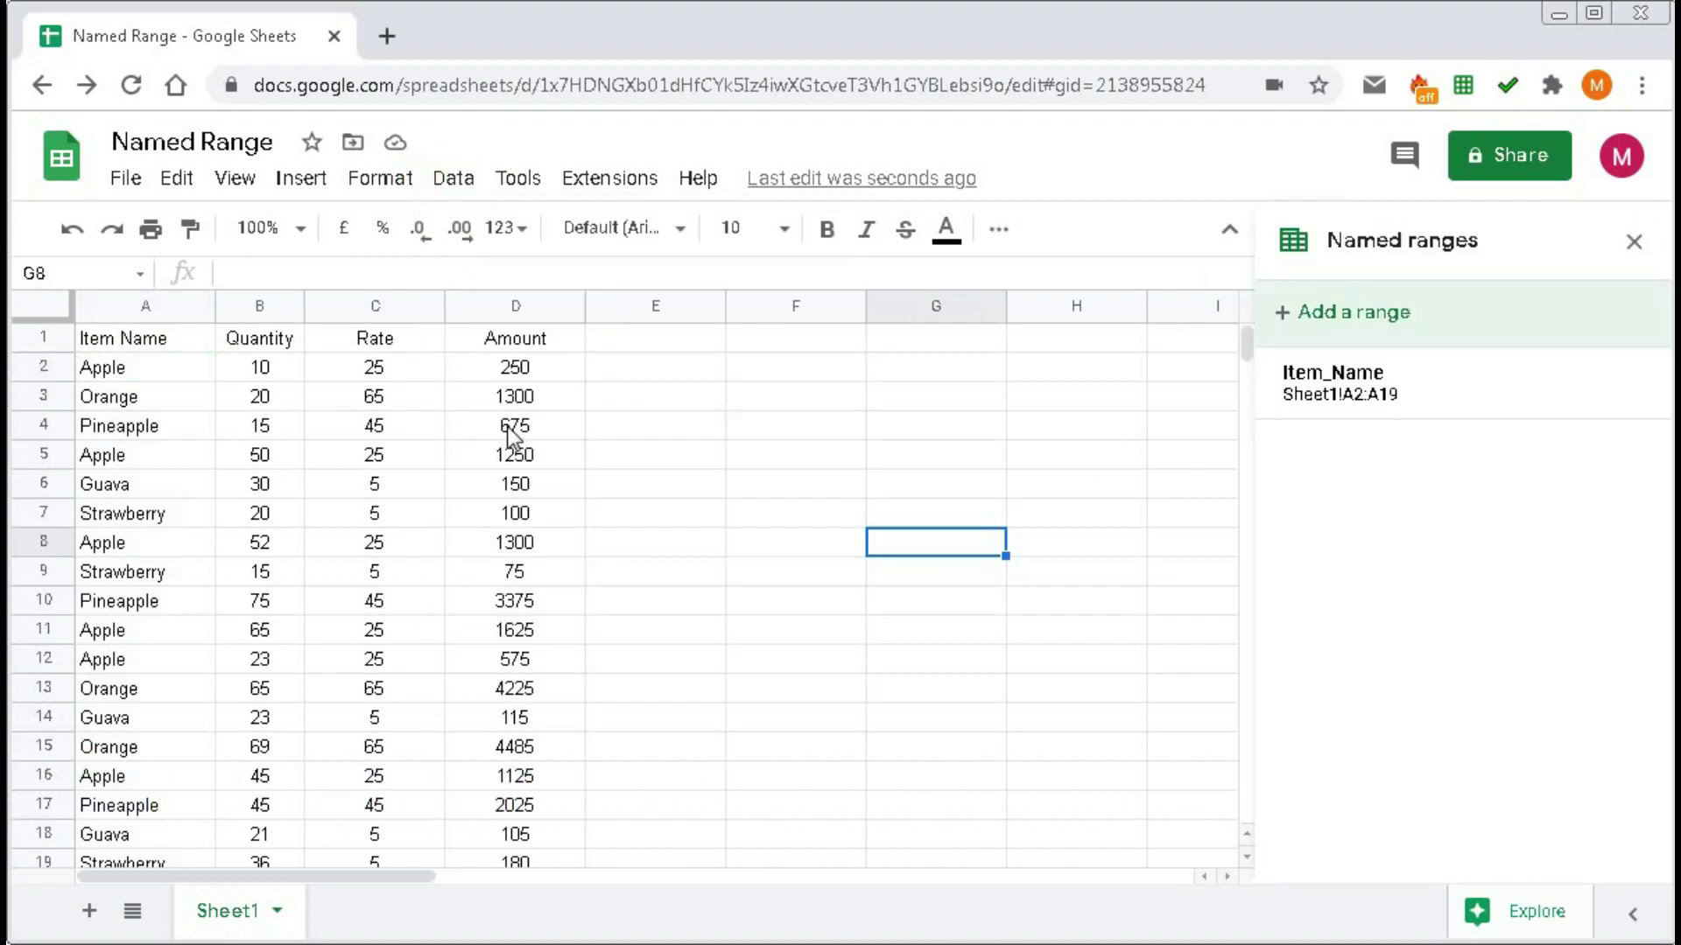
click(1351, 322)
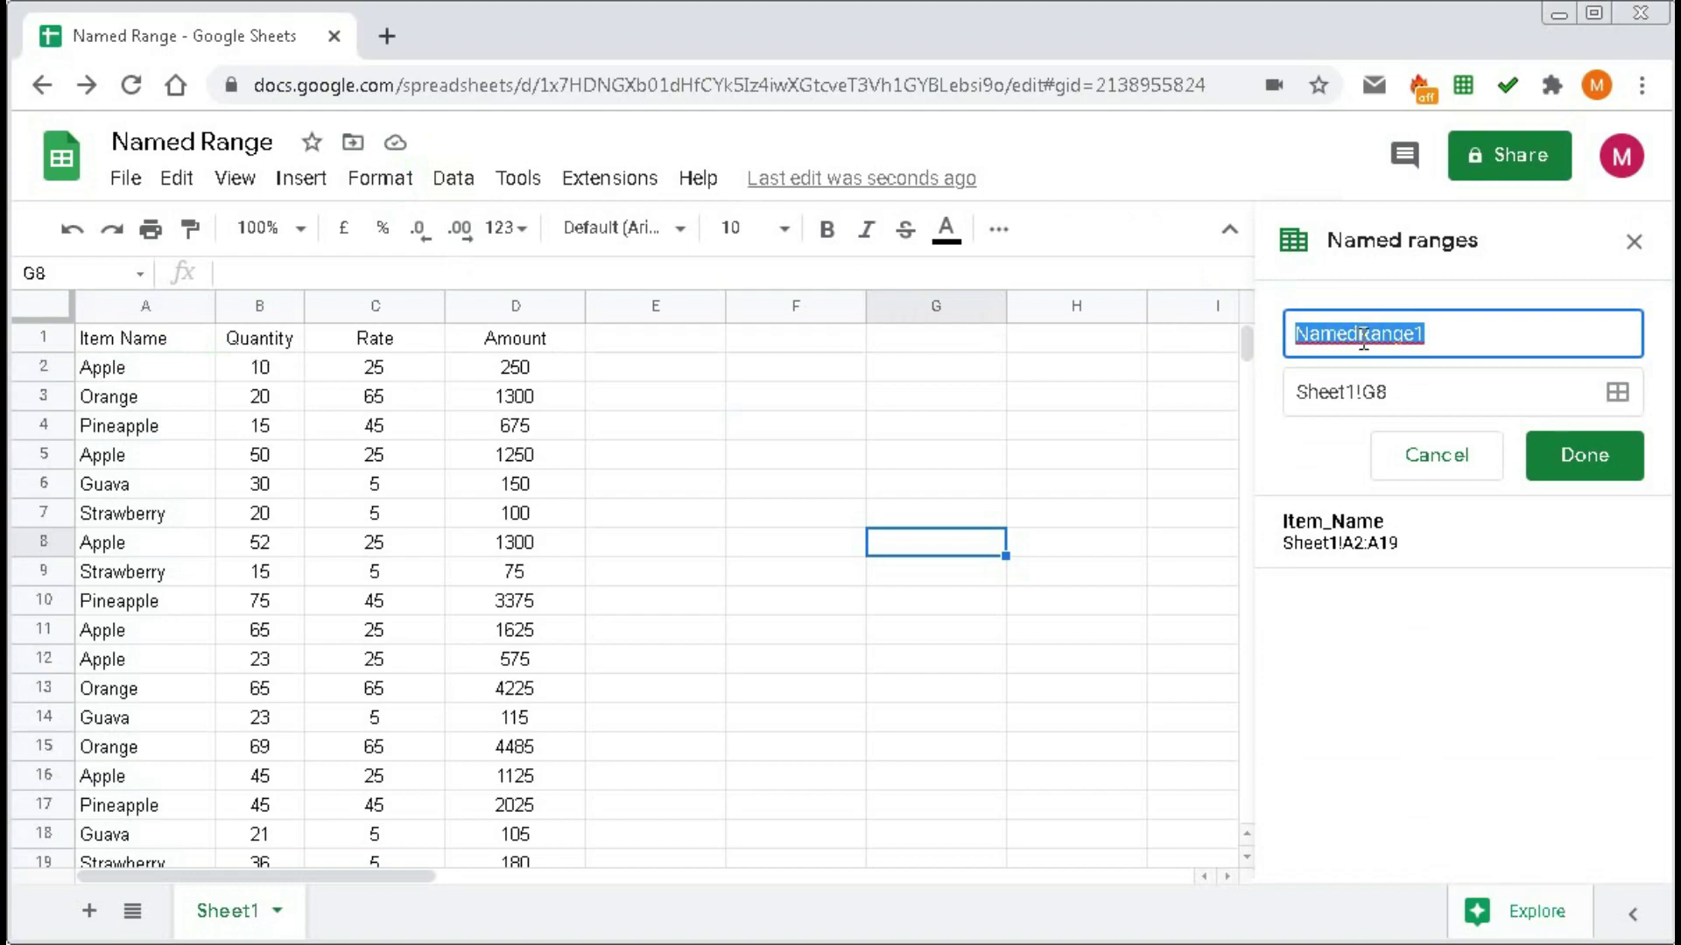
text(Quantity)
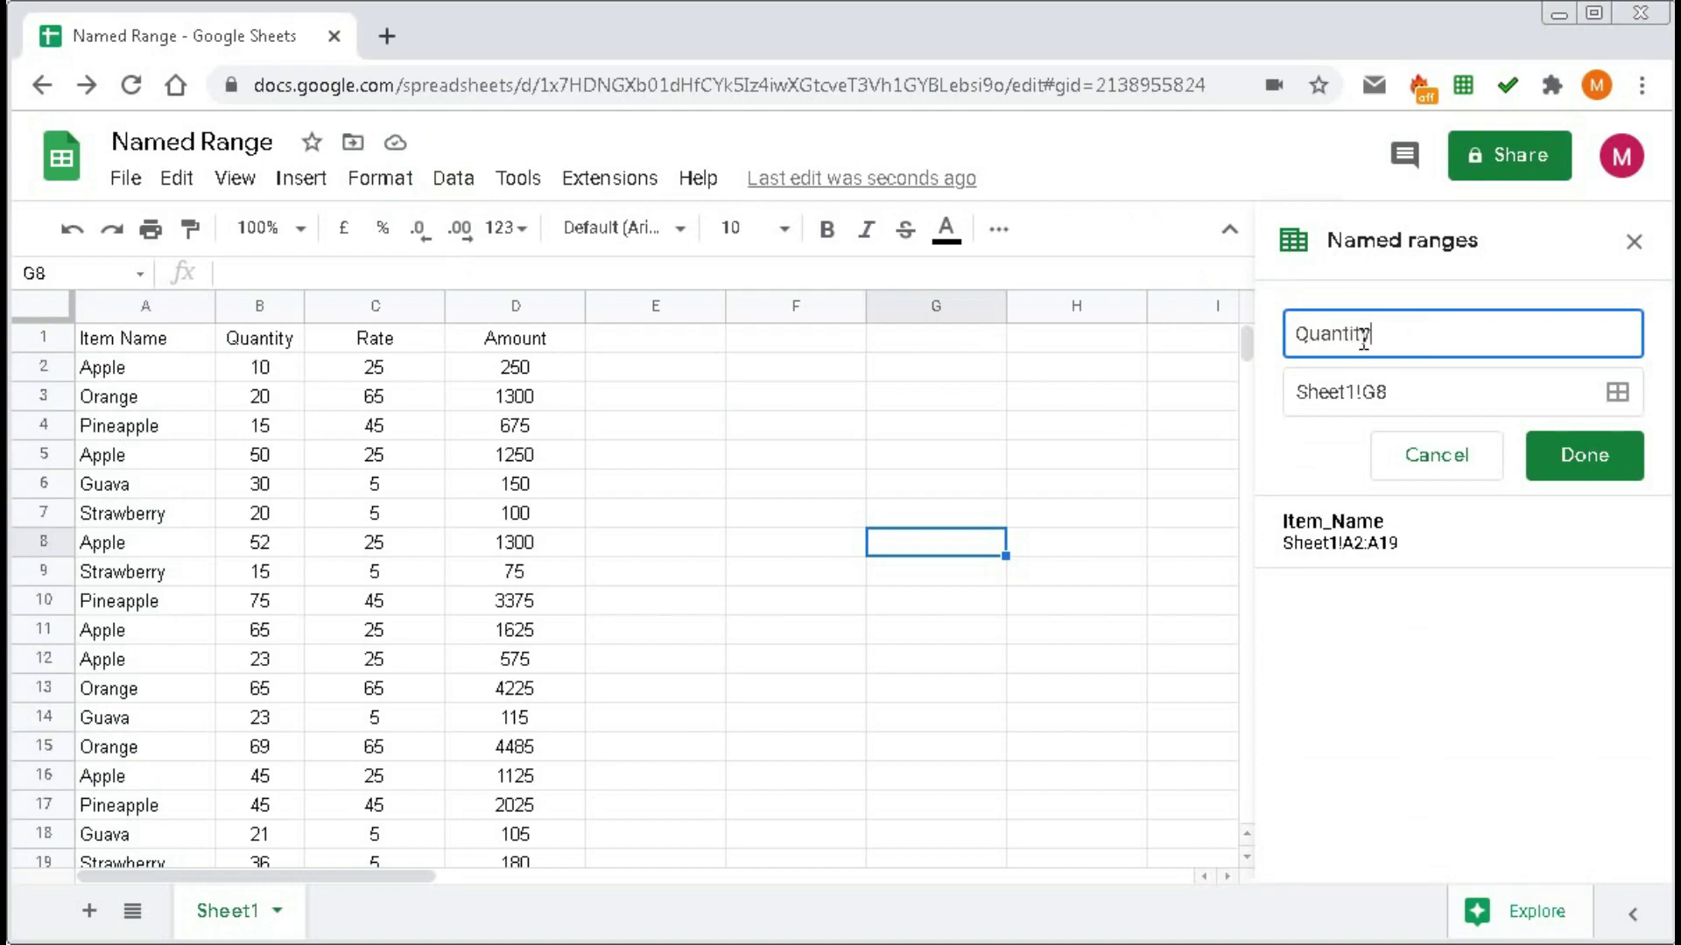
Assign cells B2:B19 of Sheet1 to the Quantity named range and save it.
click(1339, 390)
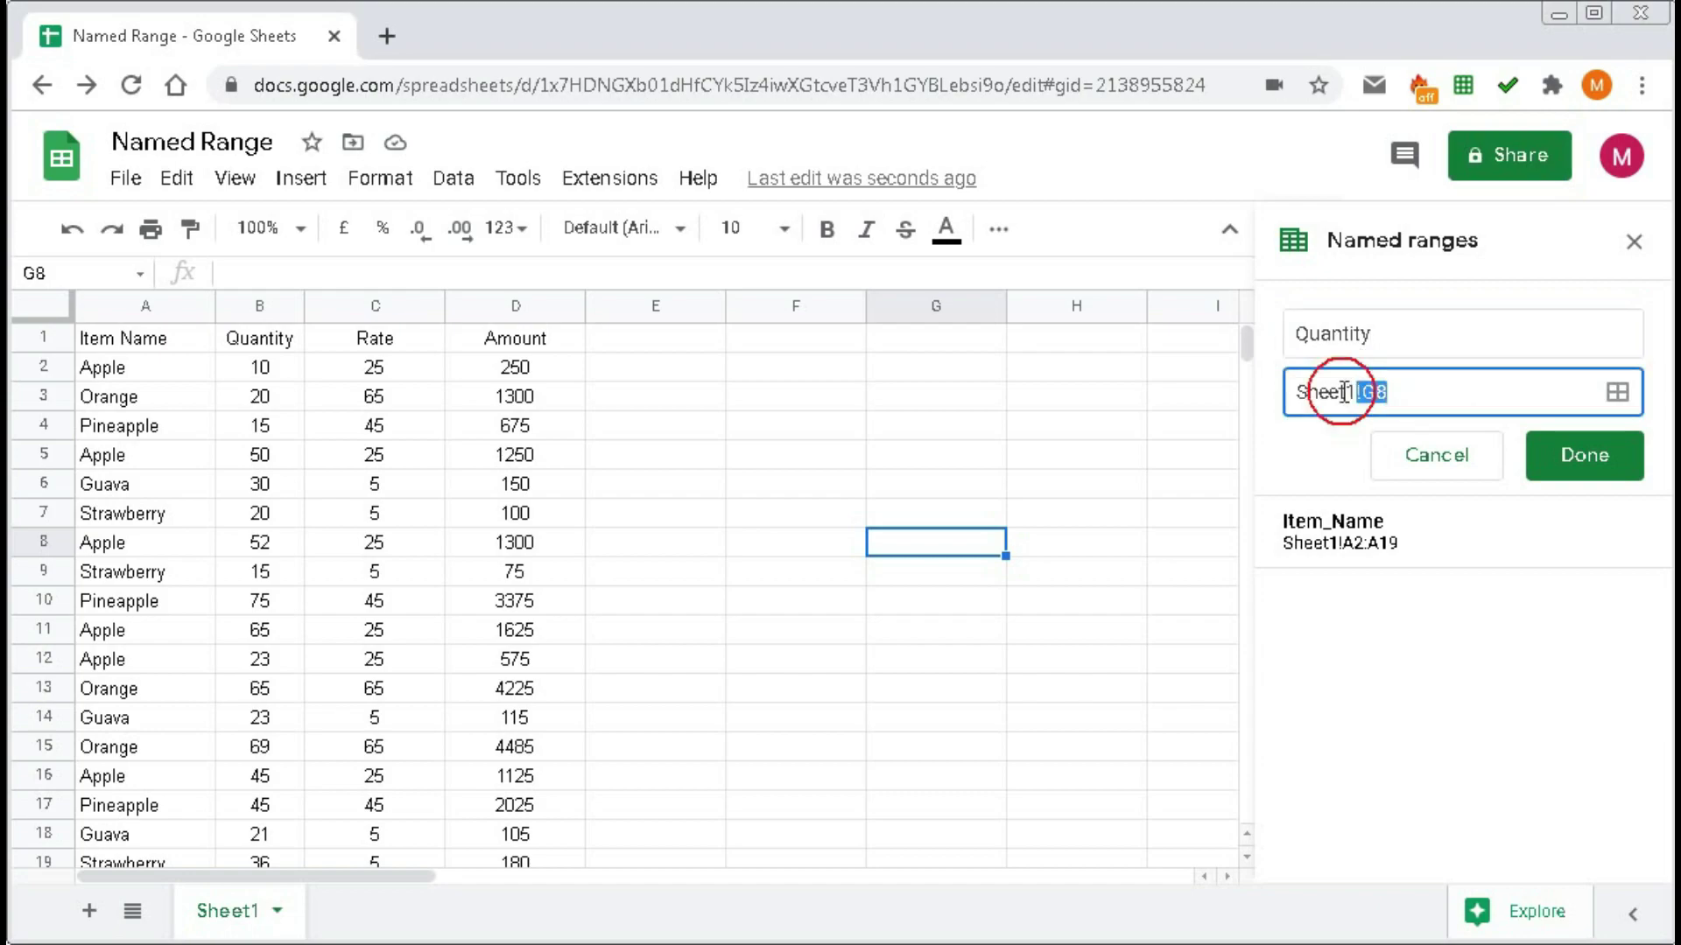
drag(263, 337, 260, 617)
drag(260, 366, 279, 727)
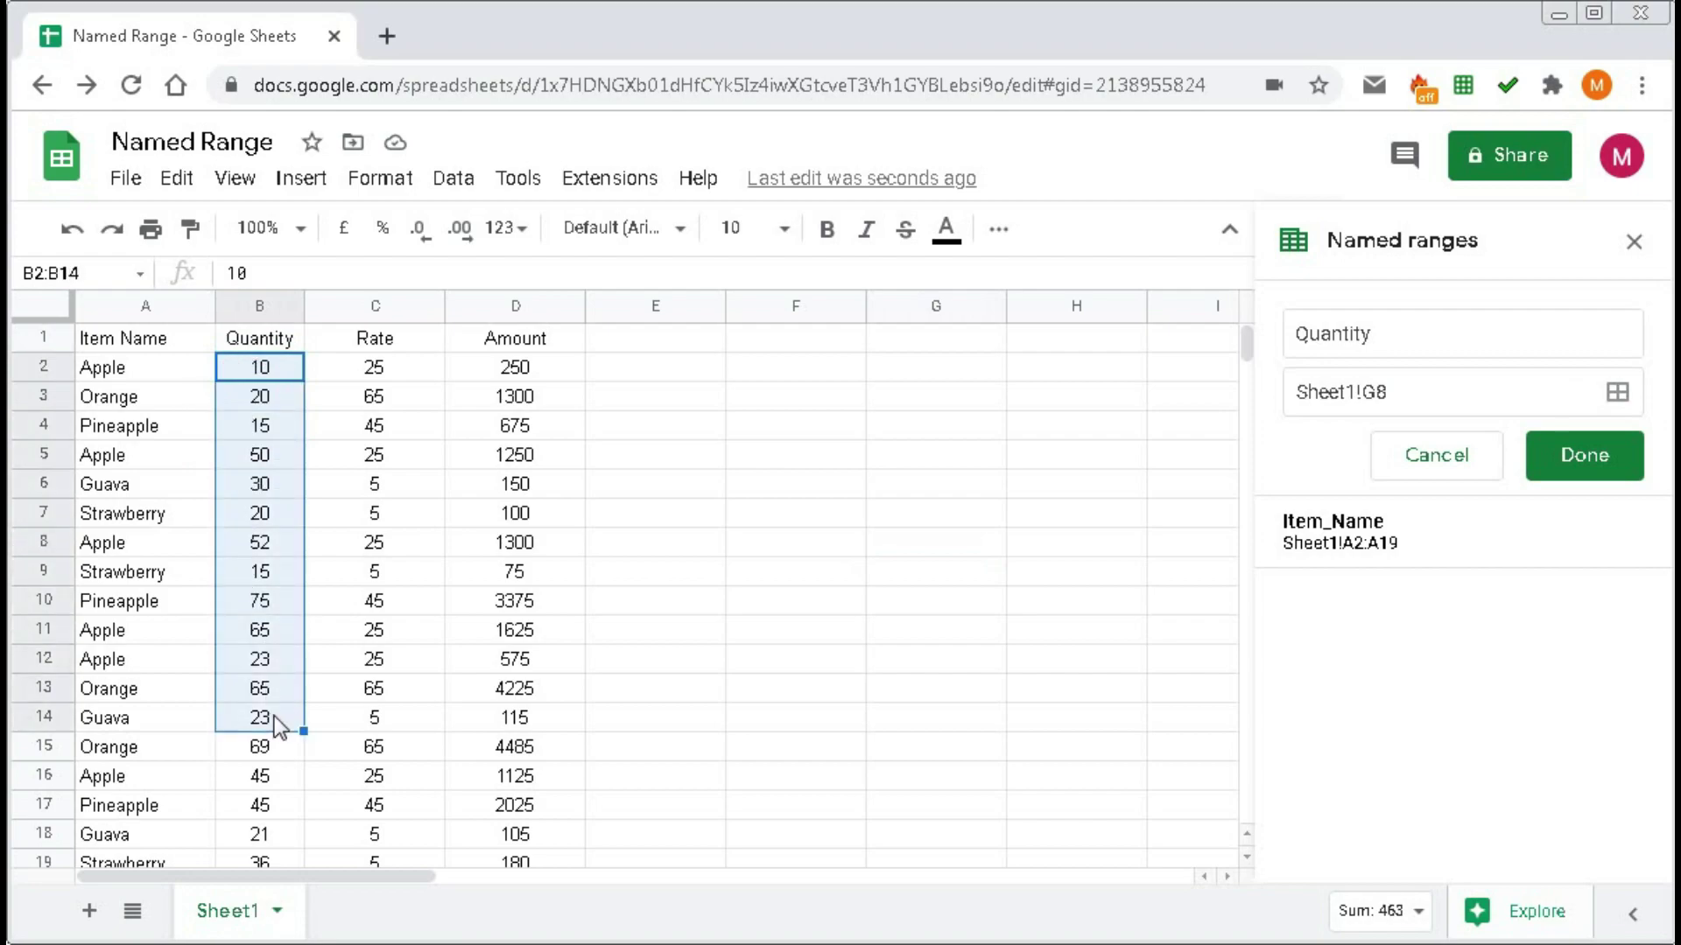
click(1409, 386)
drag(1415, 387, 1297, 390)
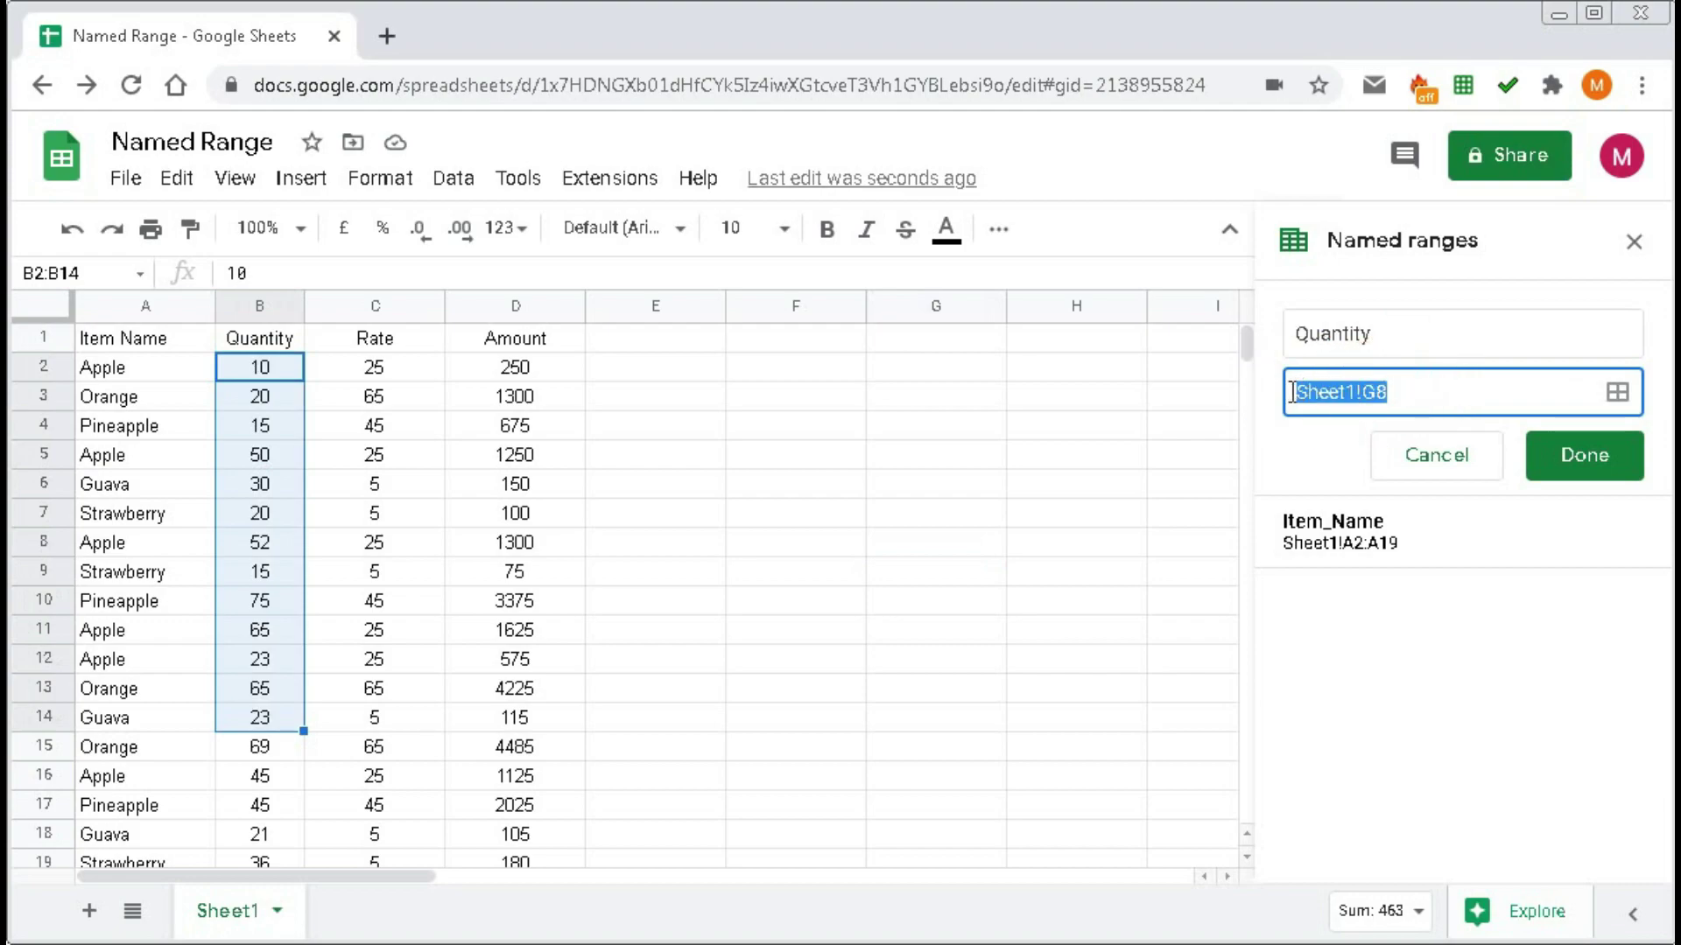
click(1619, 400)
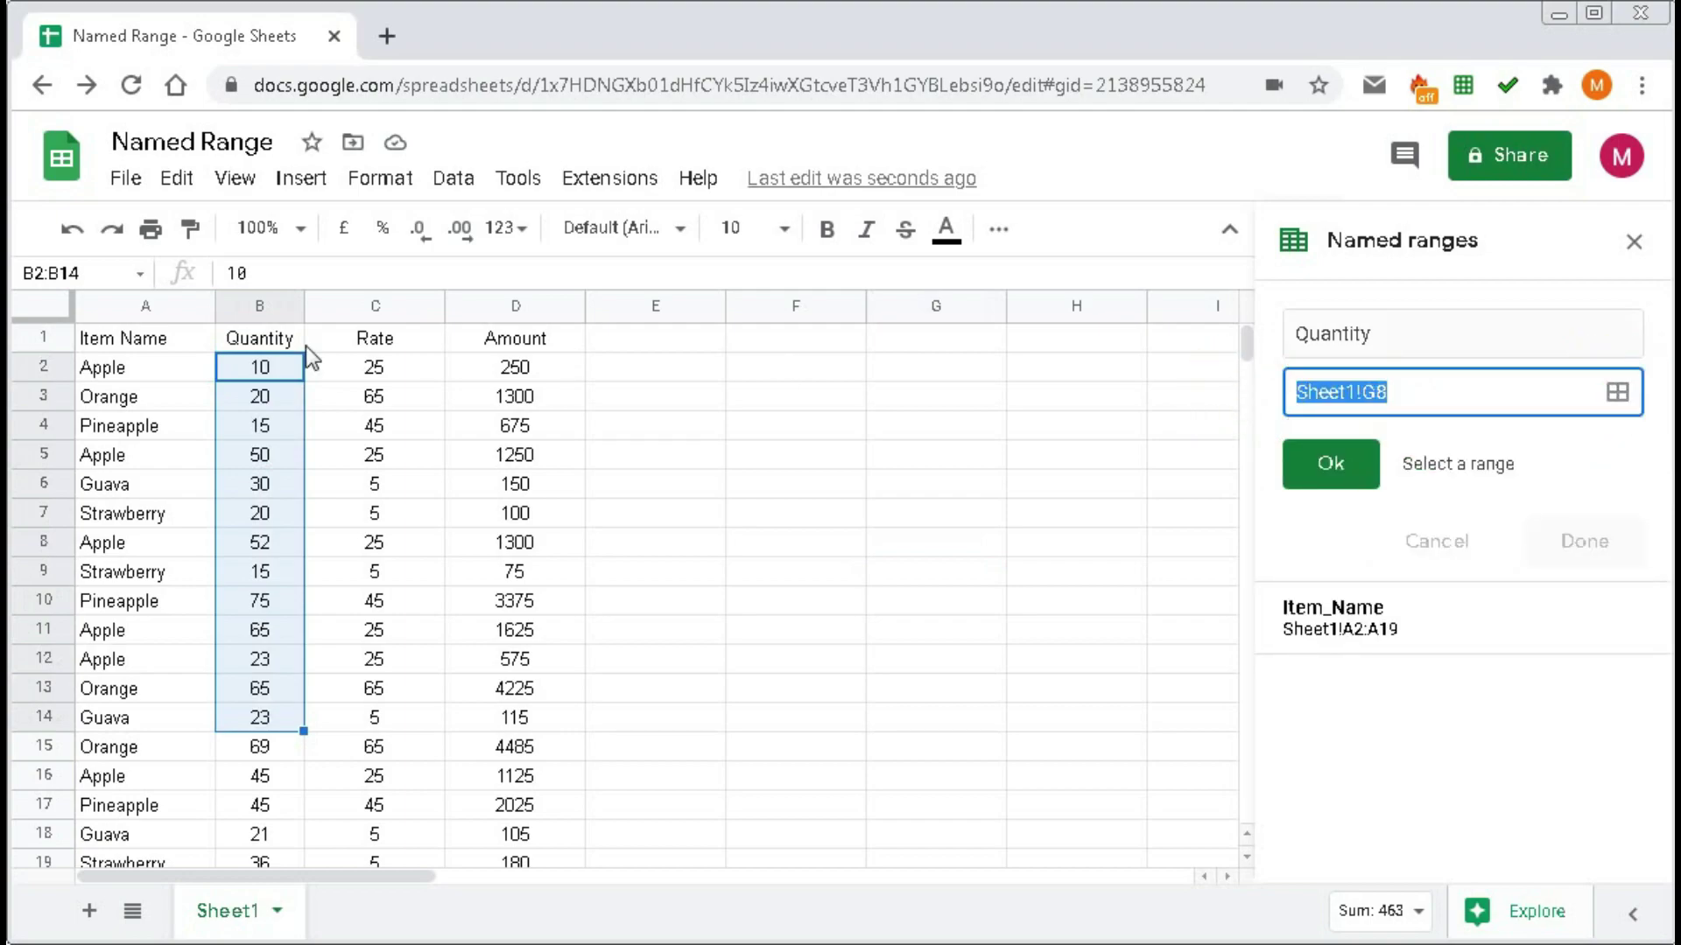
drag(273, 372, 278, 708)
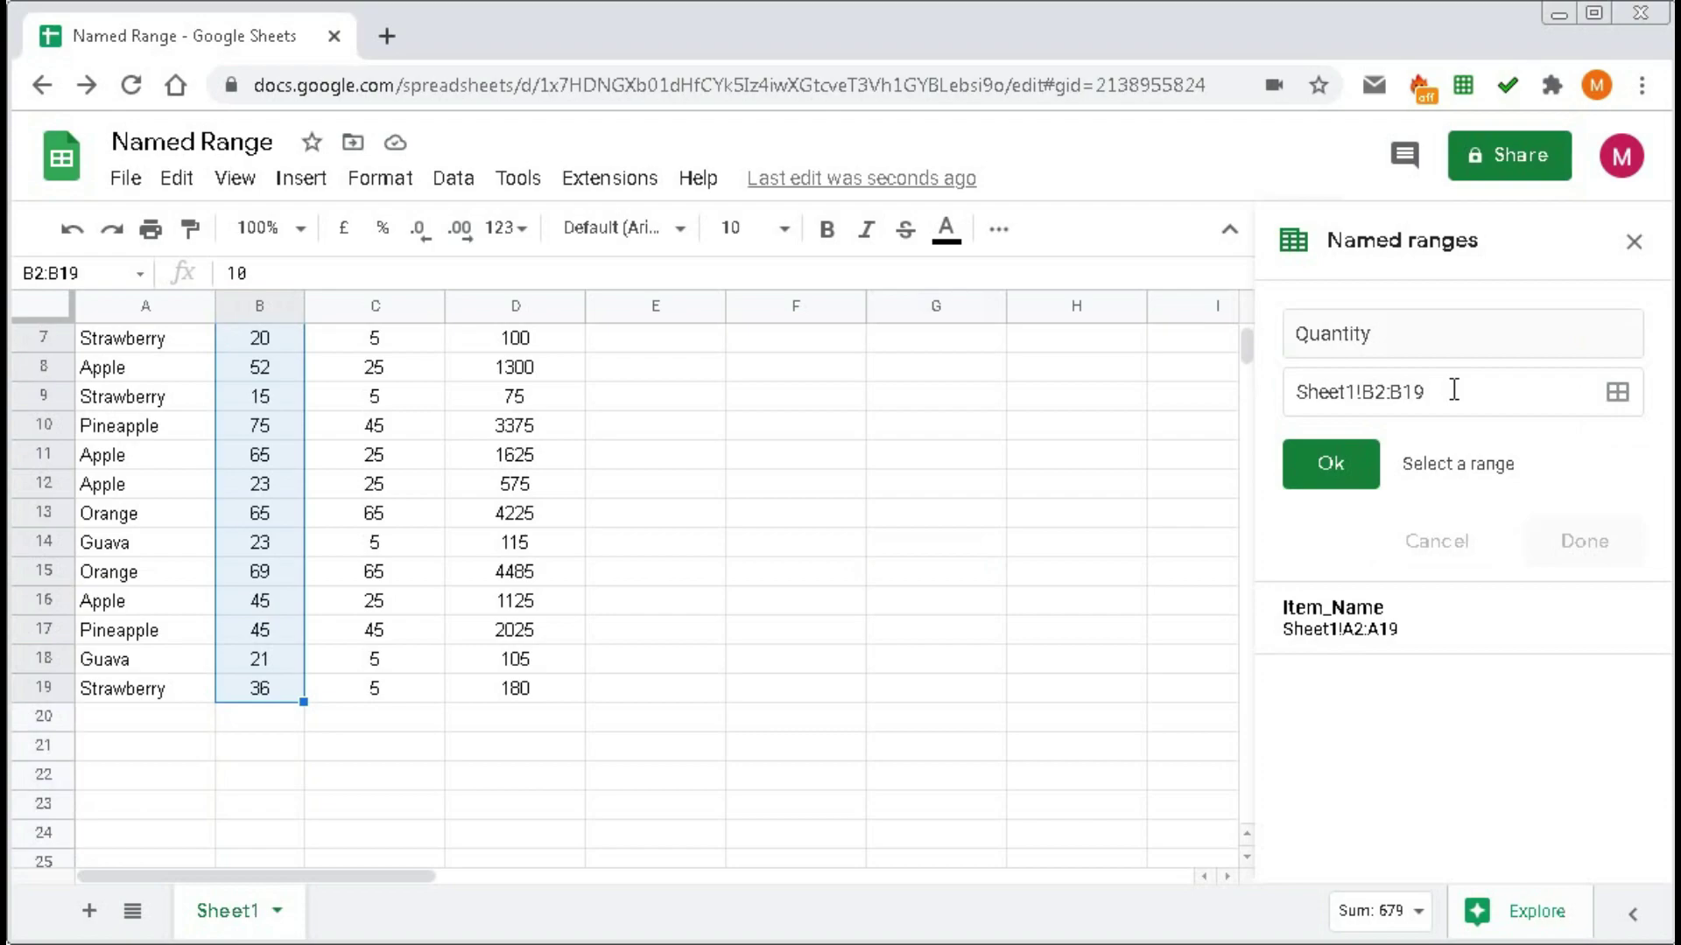
click(1333, 461)
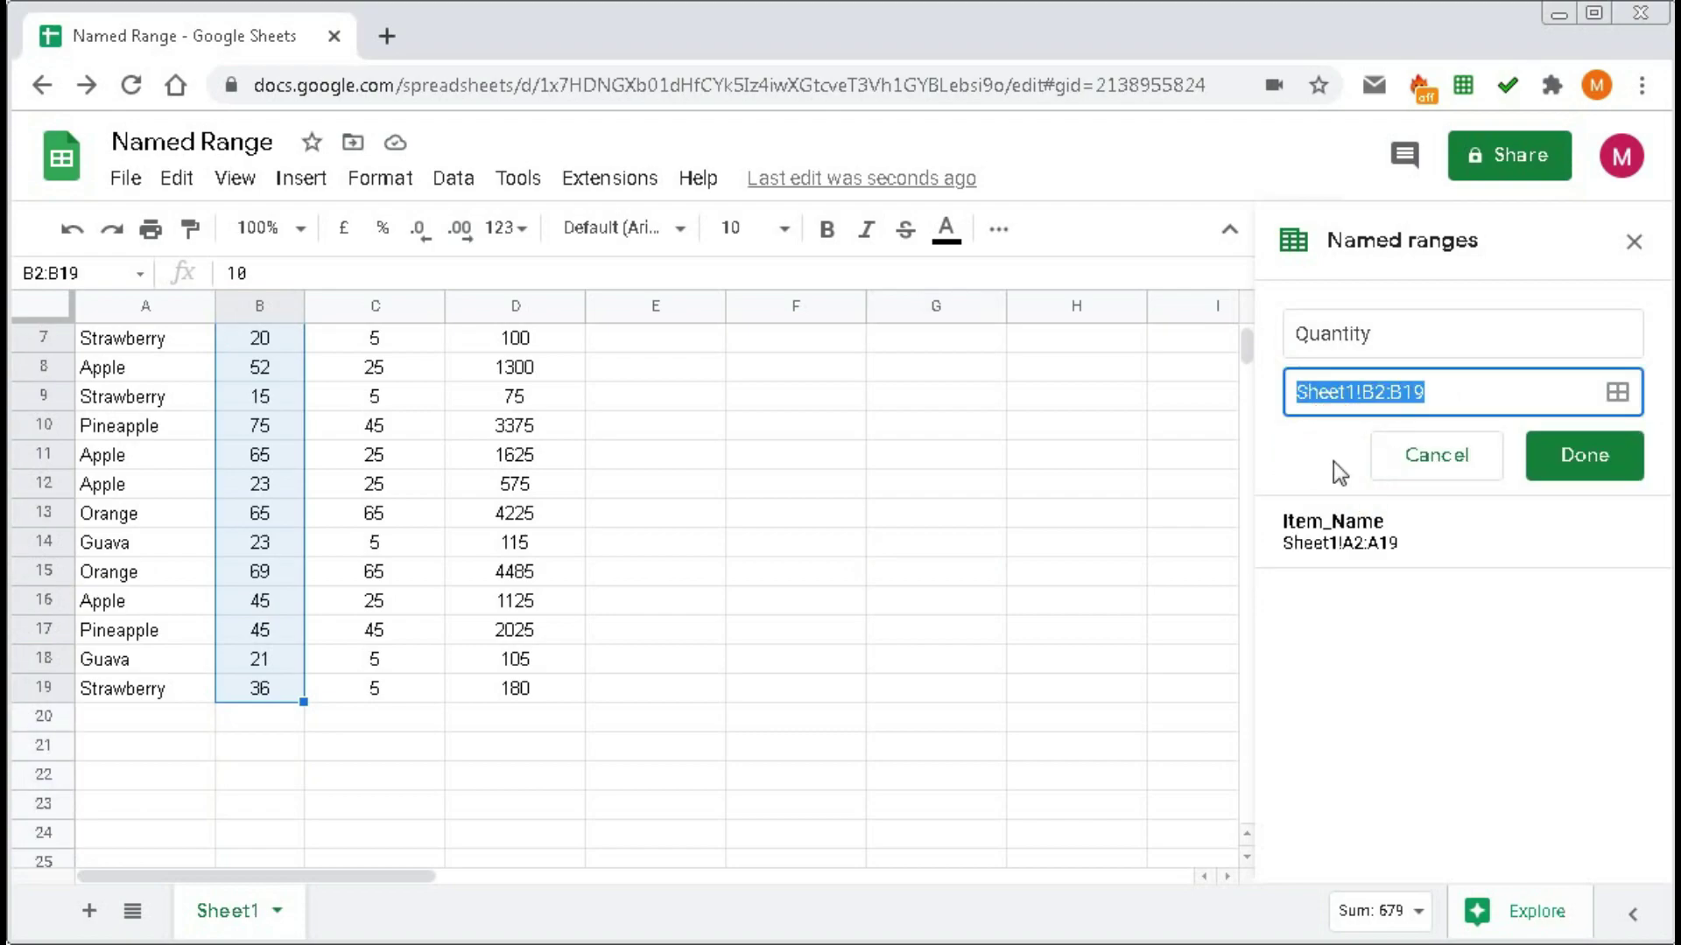
click(1583, 454)
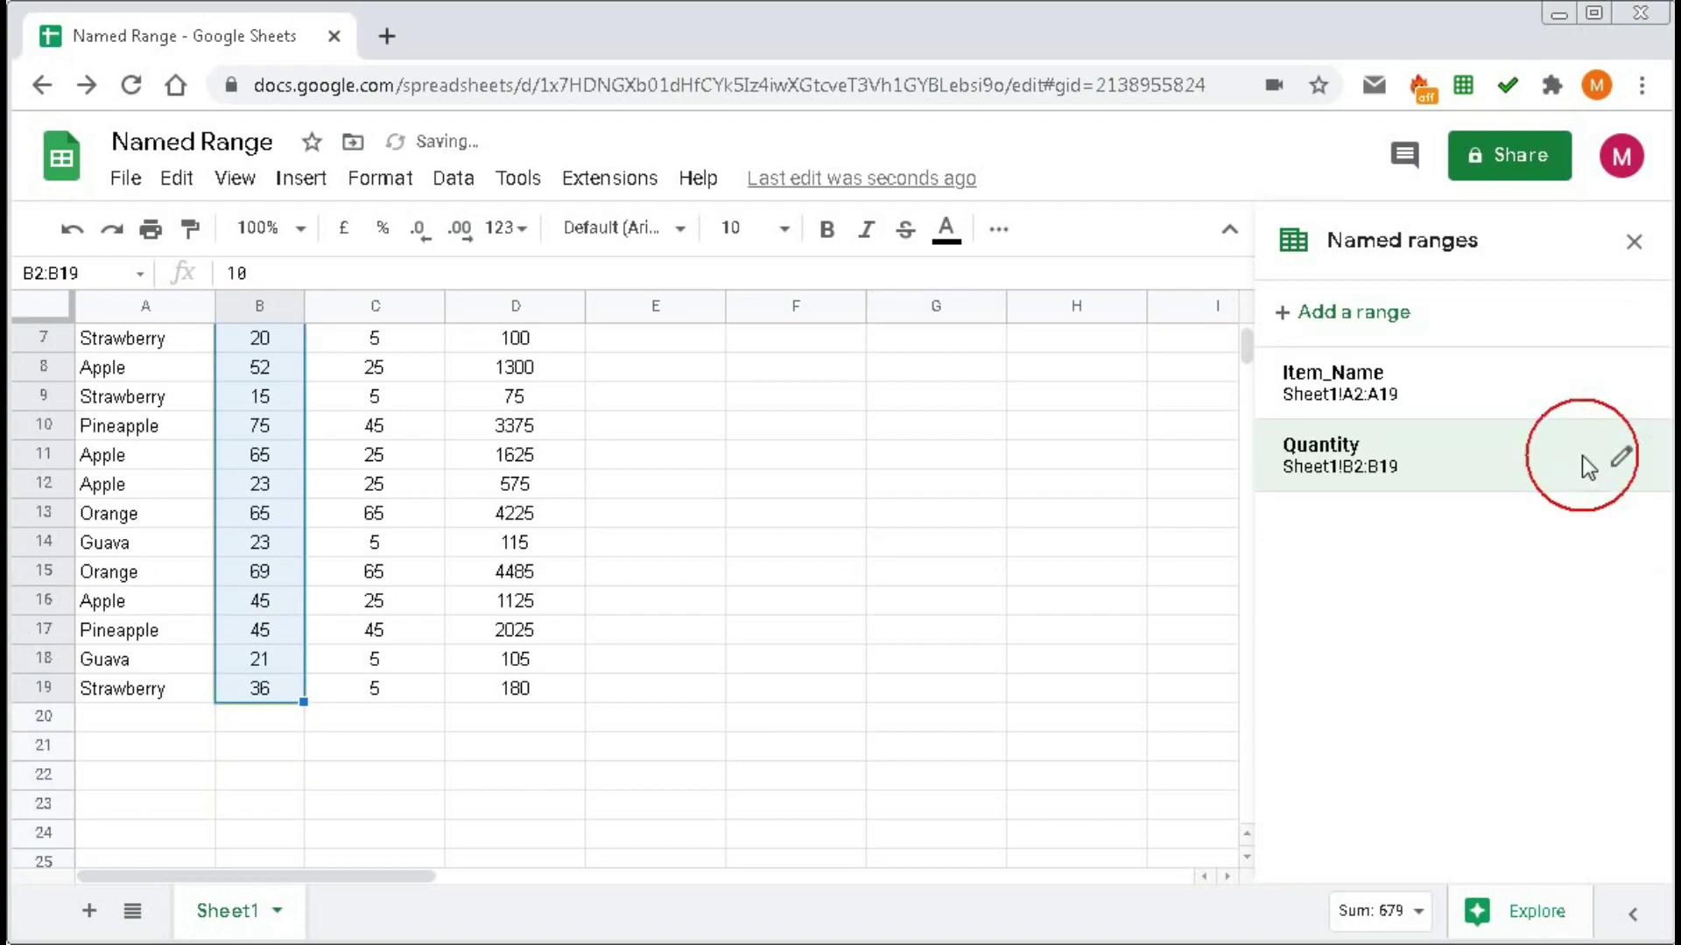
scroll(754, 578, up, 2)
click(740, 538)
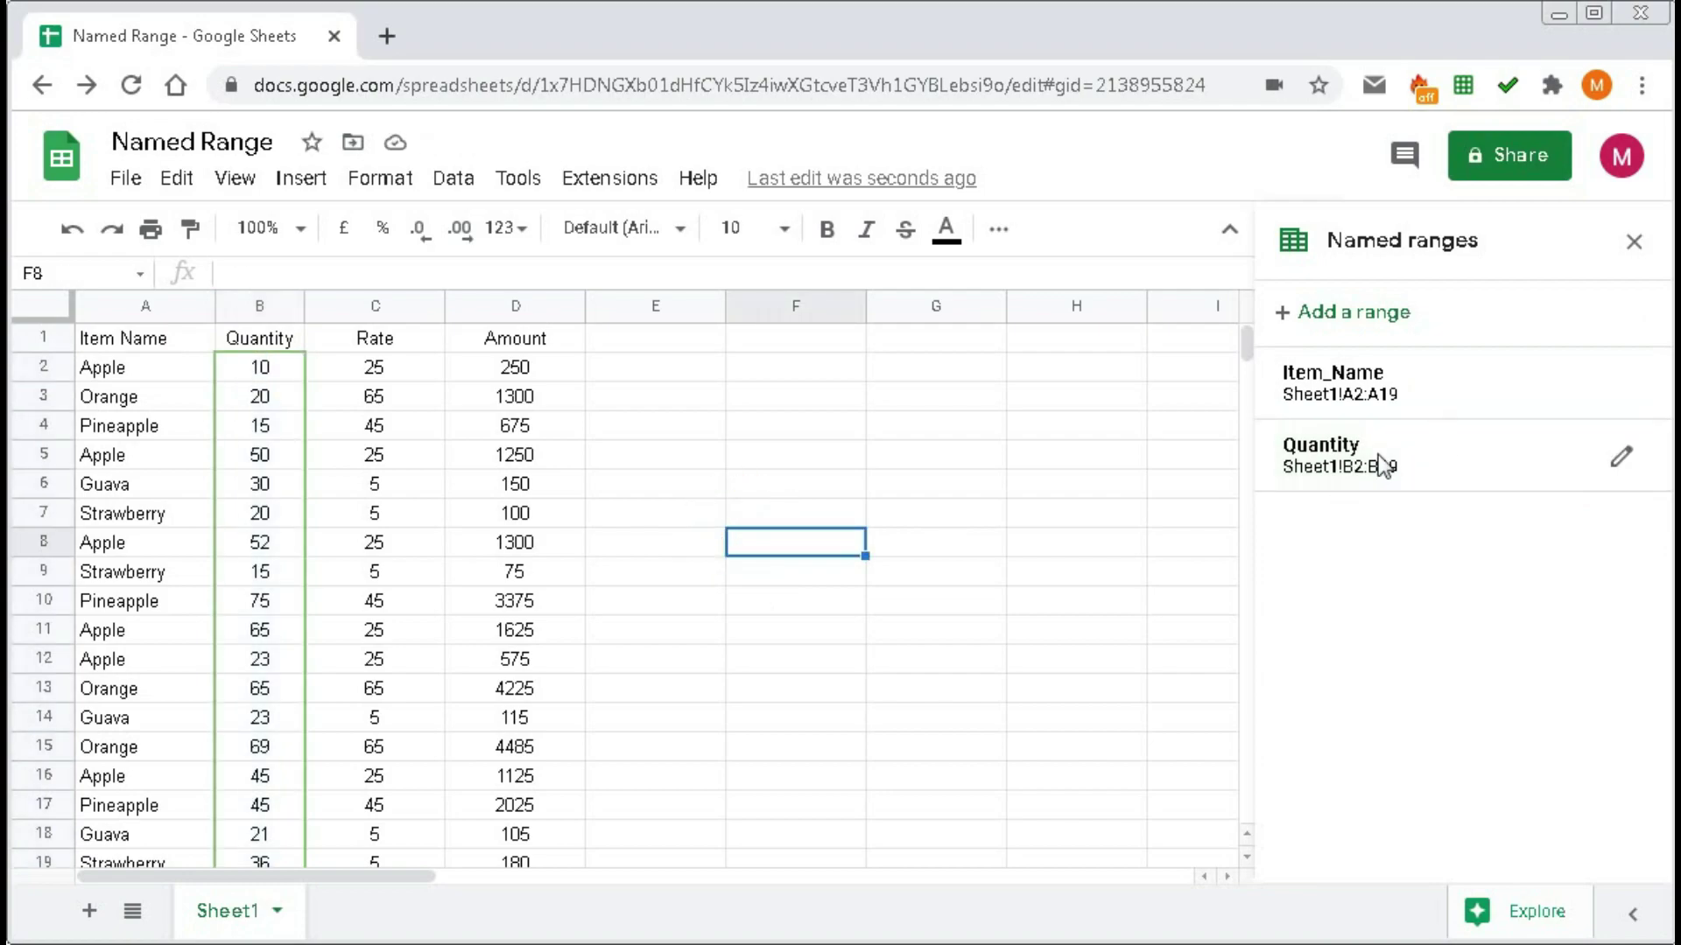
Define and save a named range called Rate for cells C2:C19, starting from the cell actions of the selected cells.
drag(386, 365, 385, 685)
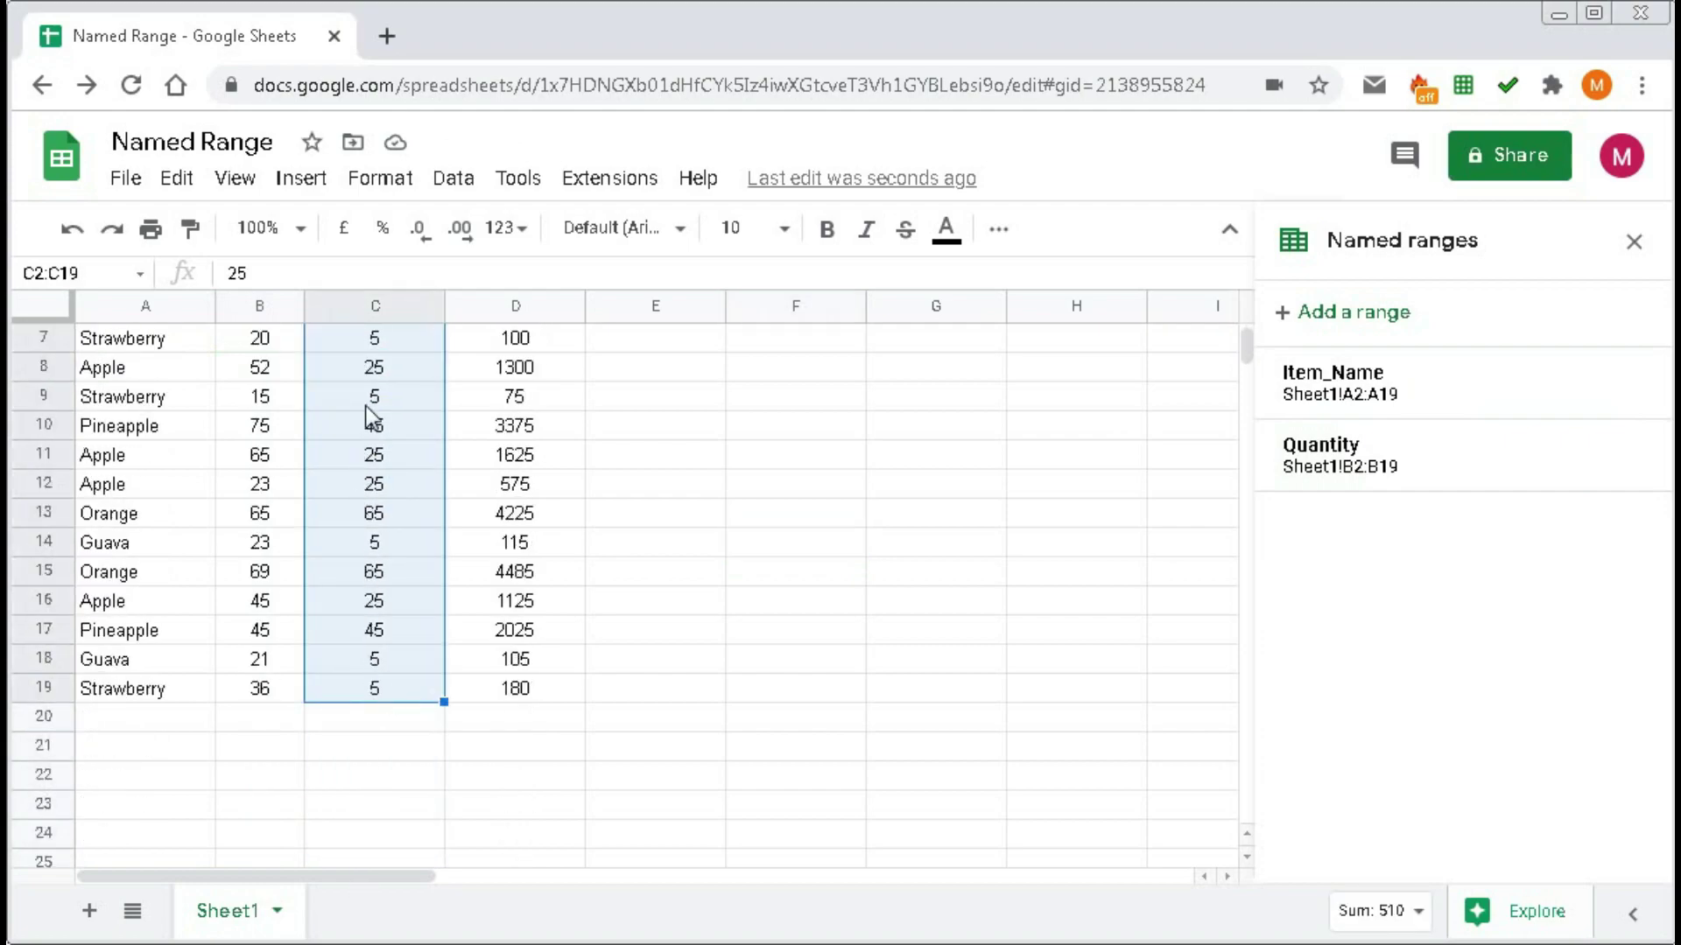
right_click(366, 406)
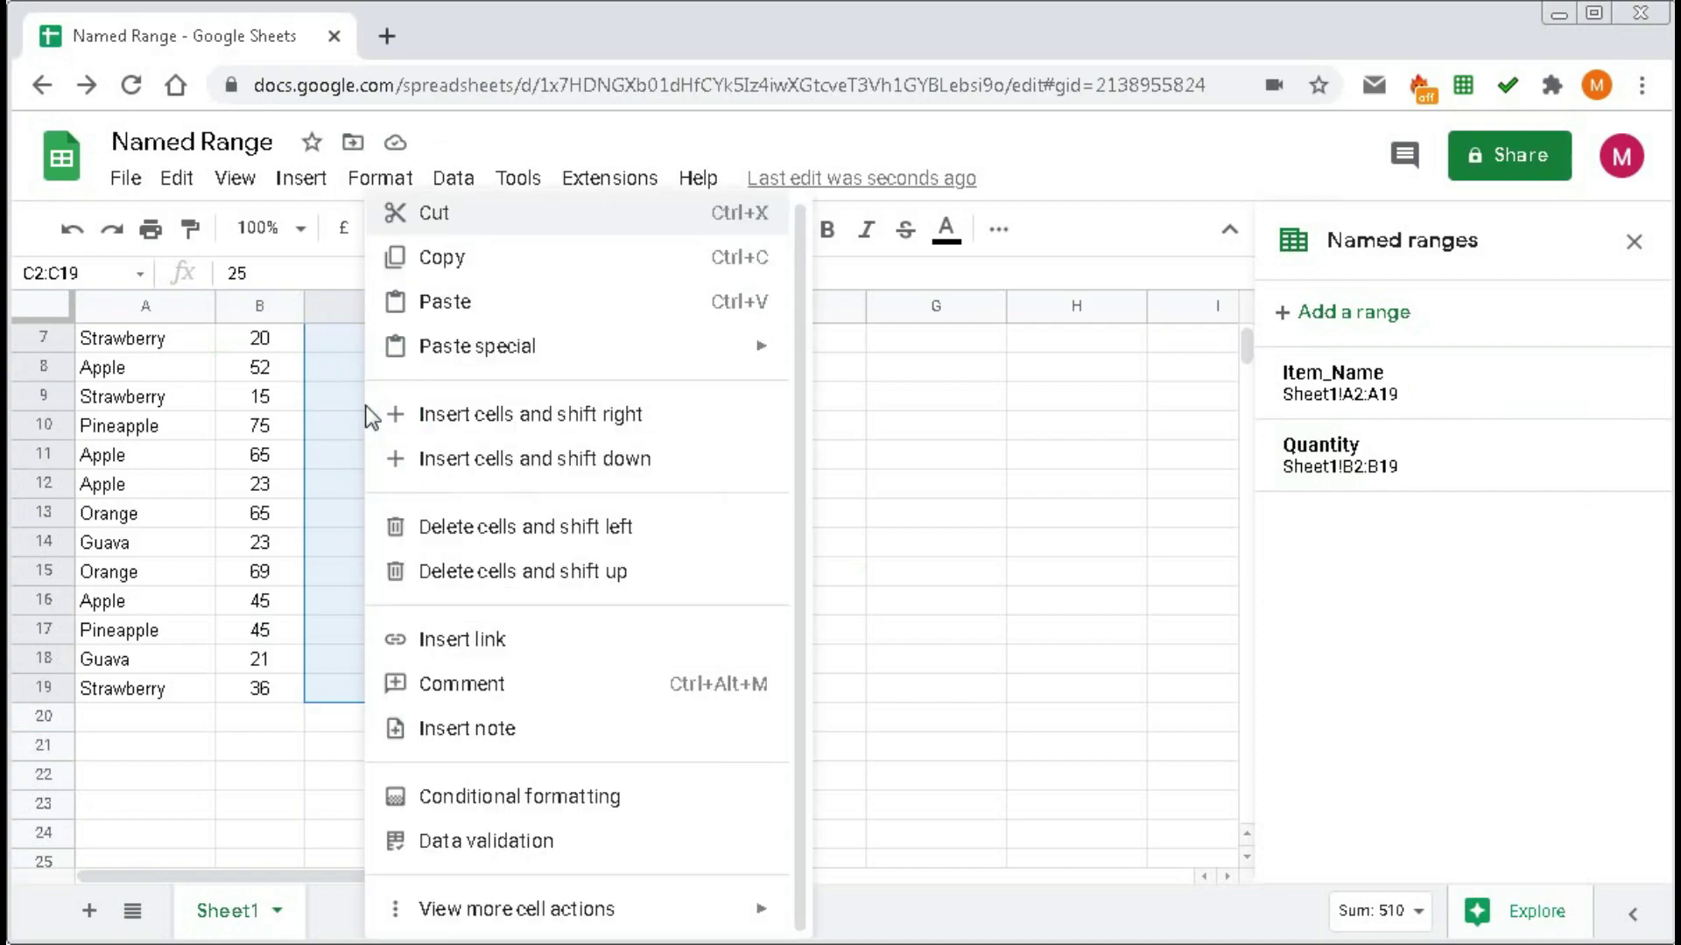
mouse_move(488, 910)
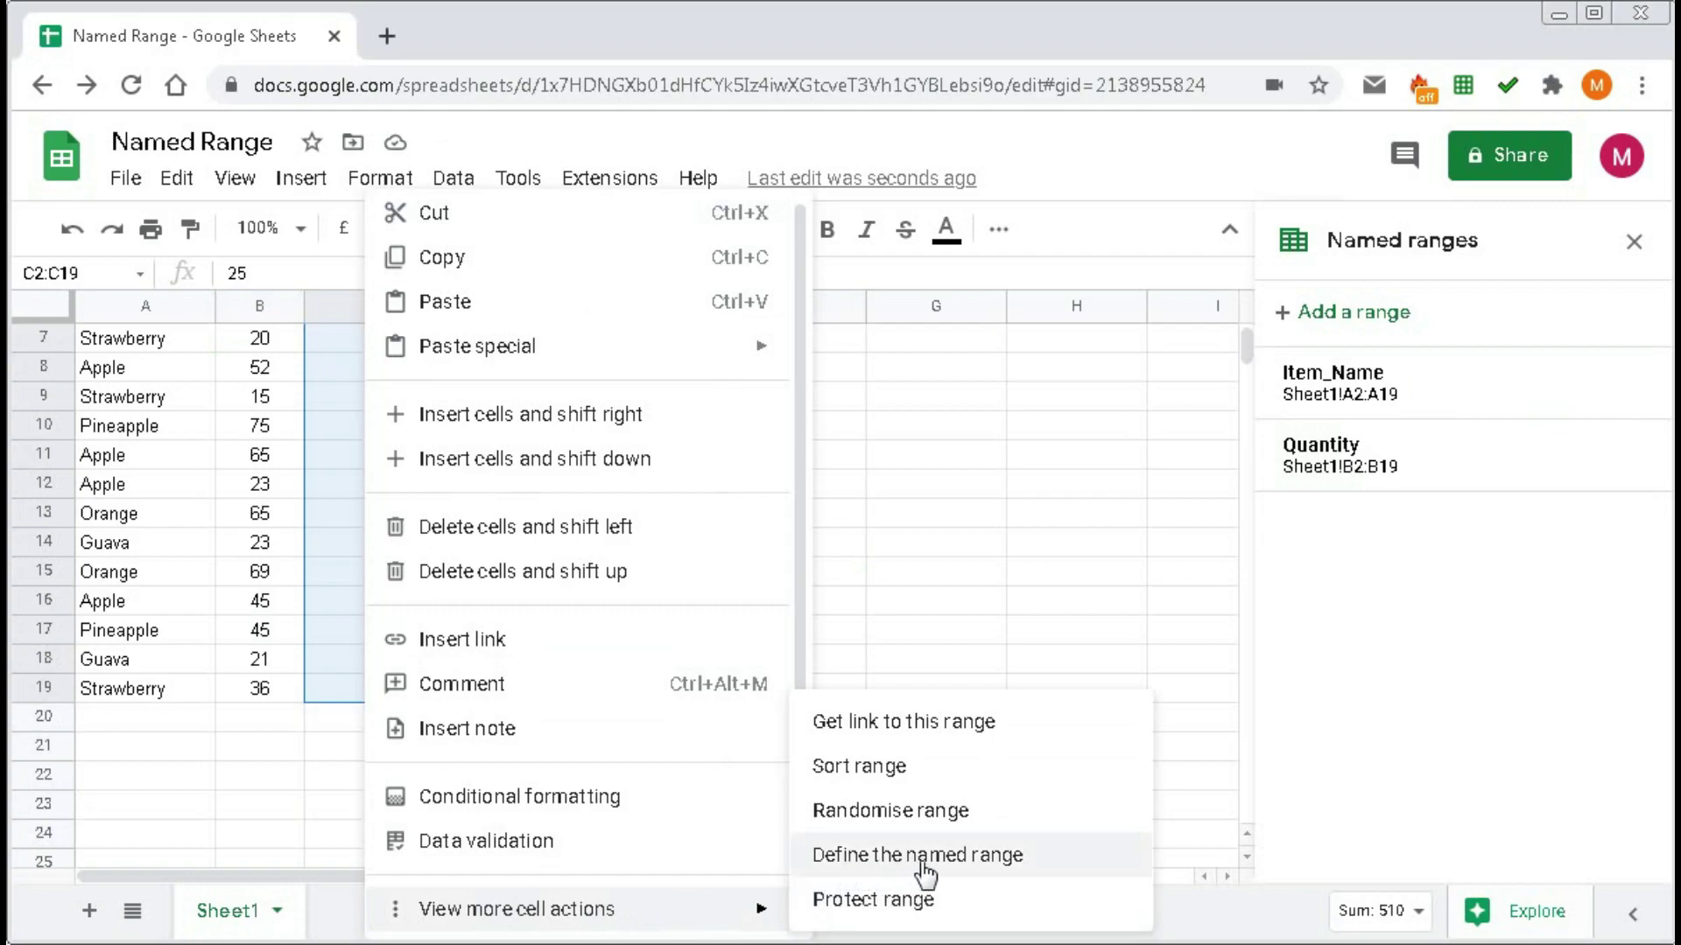
click(954, 862)
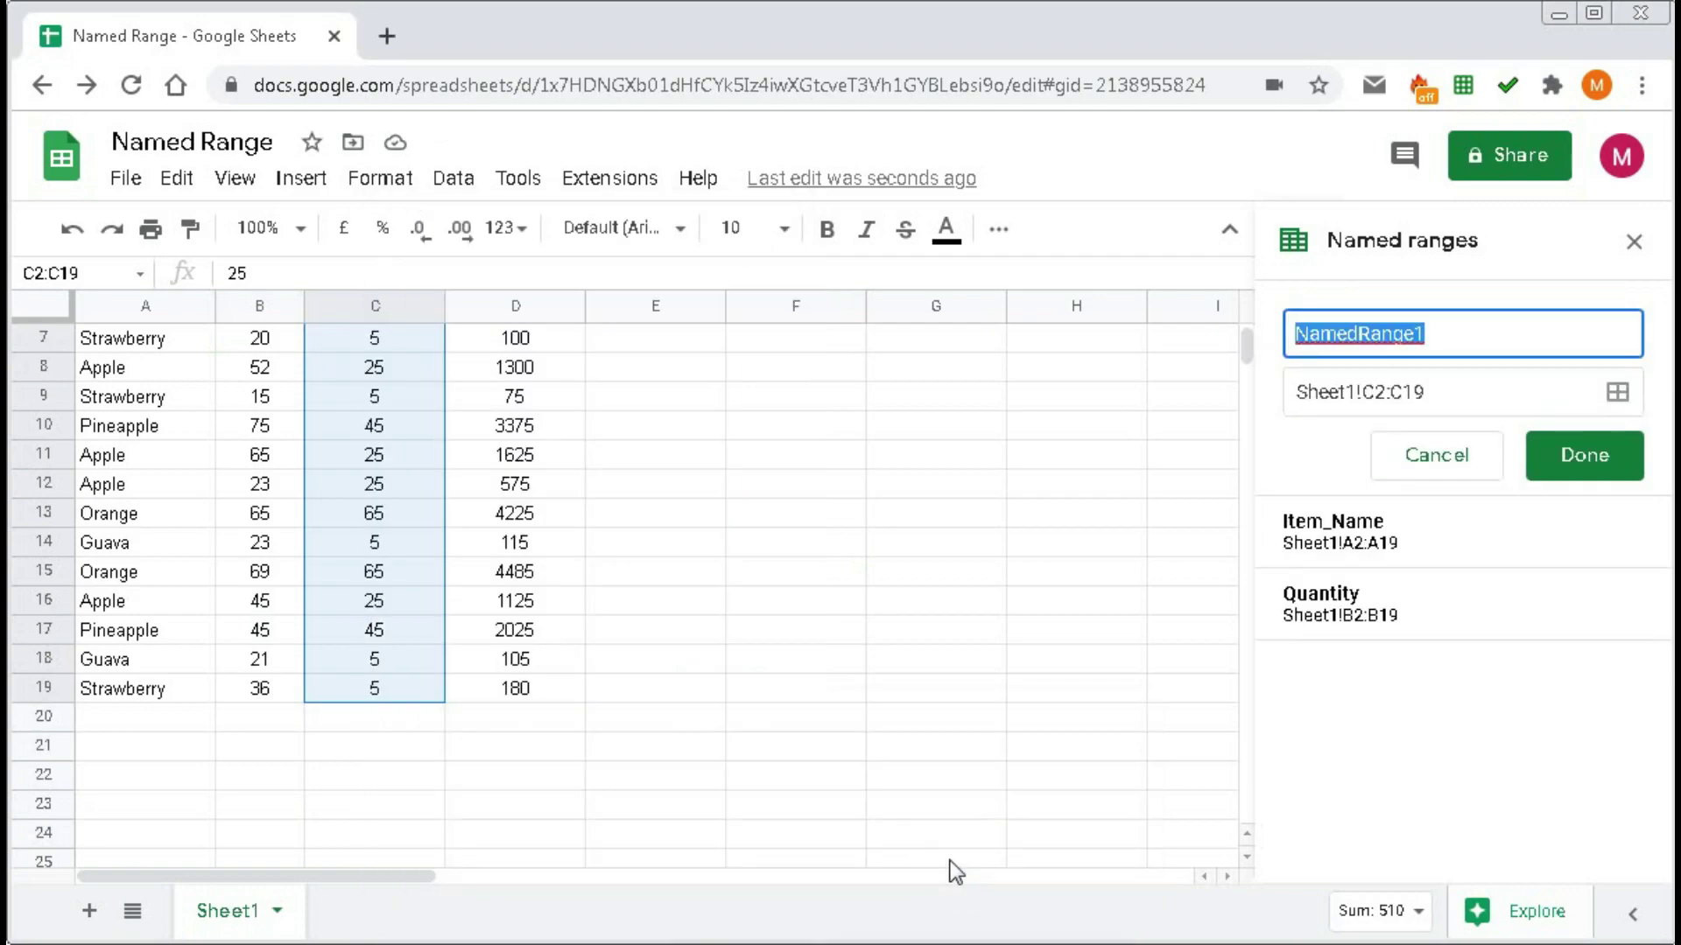
drag(1298, 392, 1454, 393)
drag(1448, 333, 1301, 342)
scroll(671, 602, up, 2)
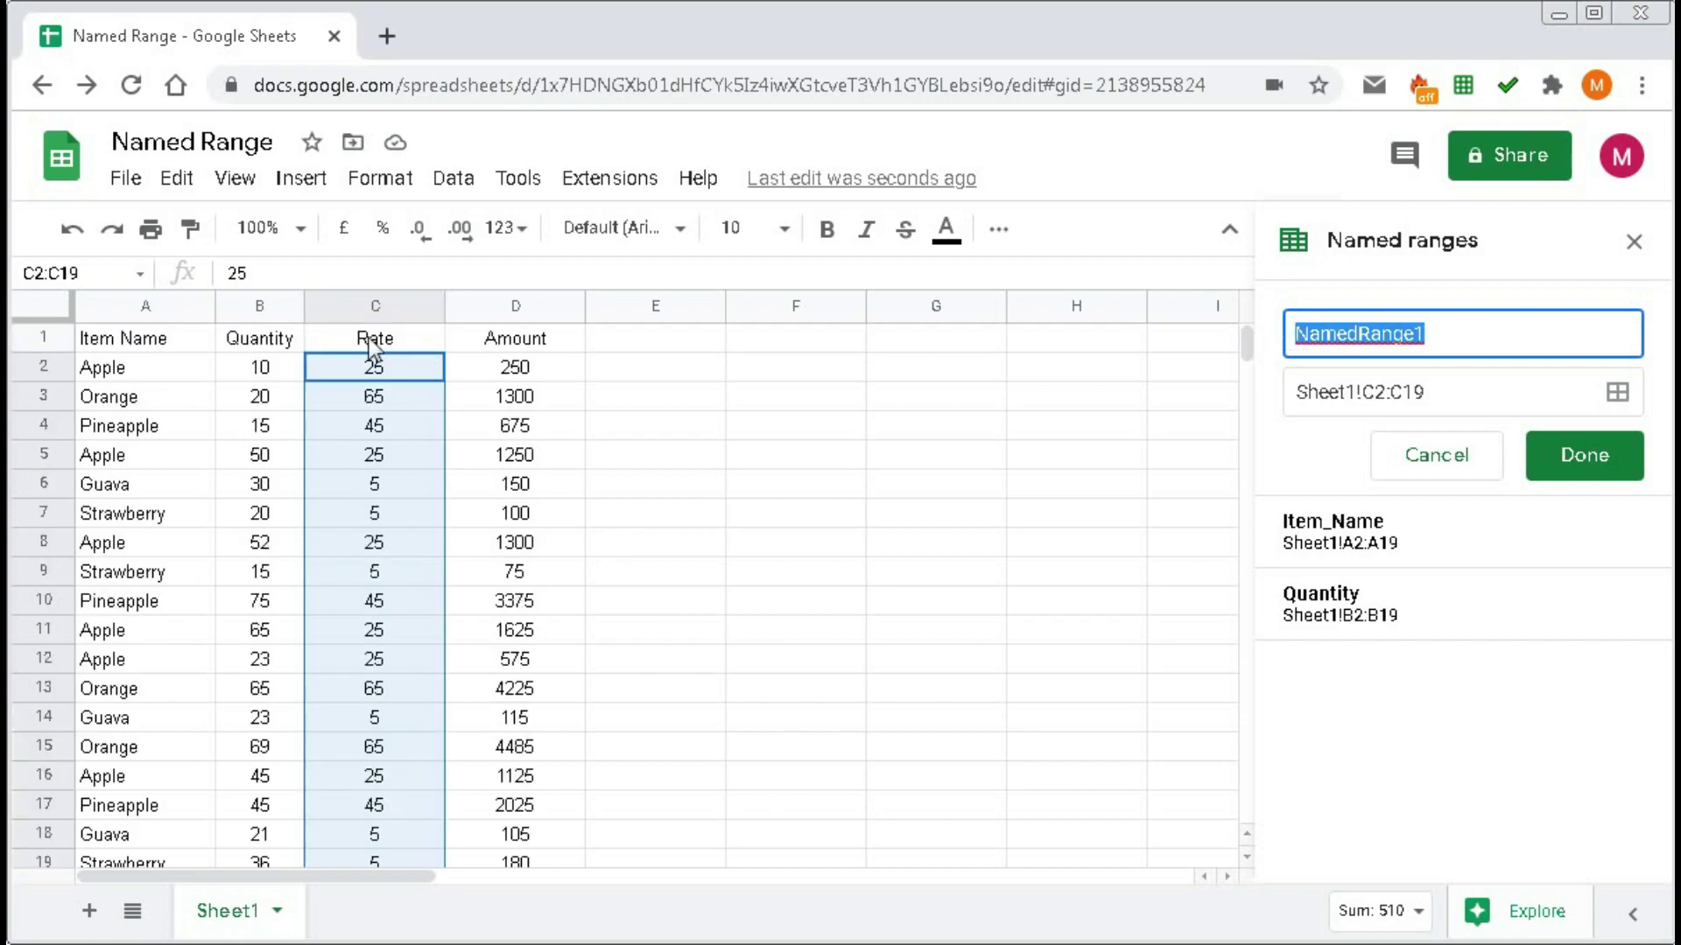
text(Rate)
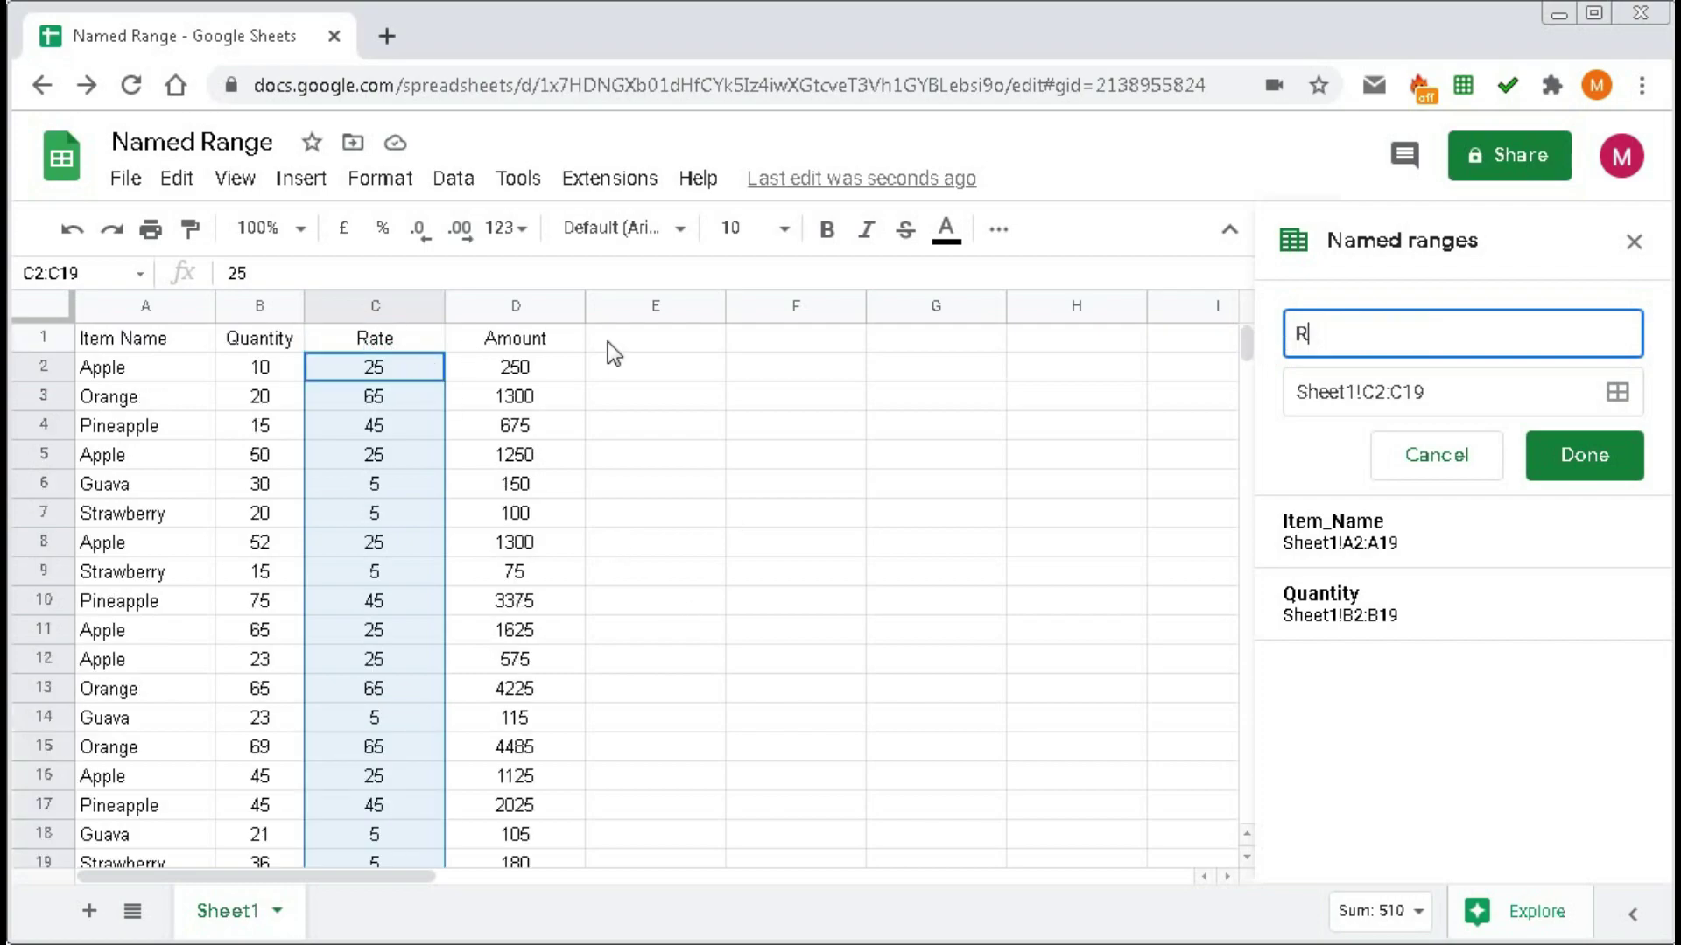
click(1577, 464)
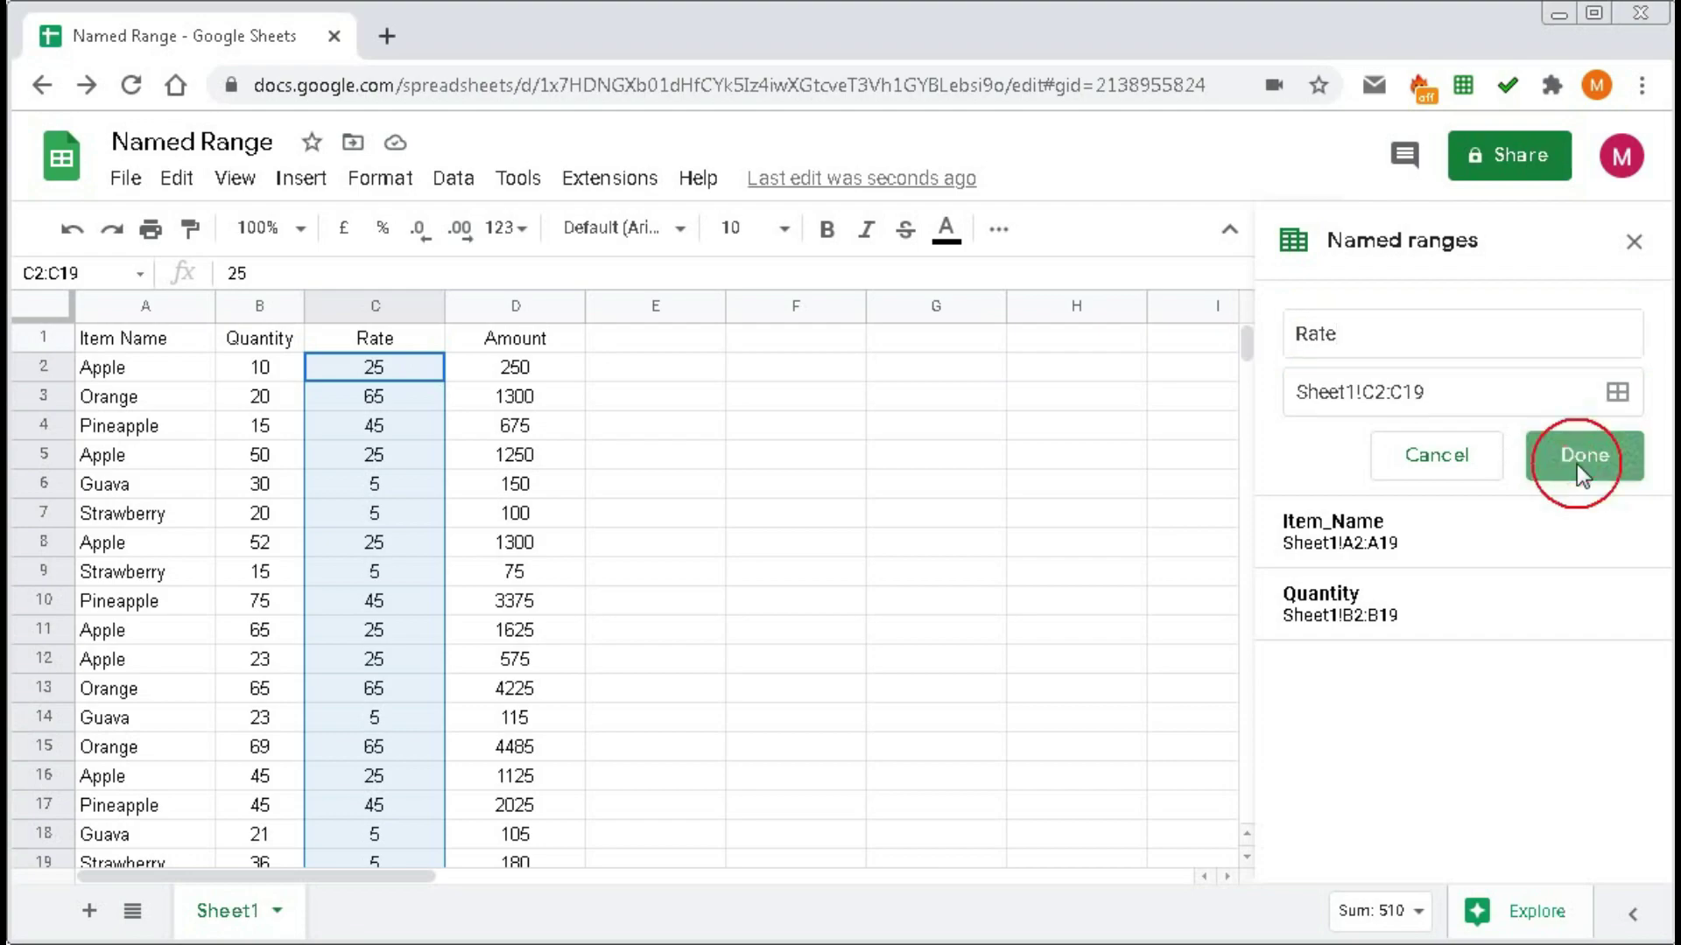
click(729, 531)
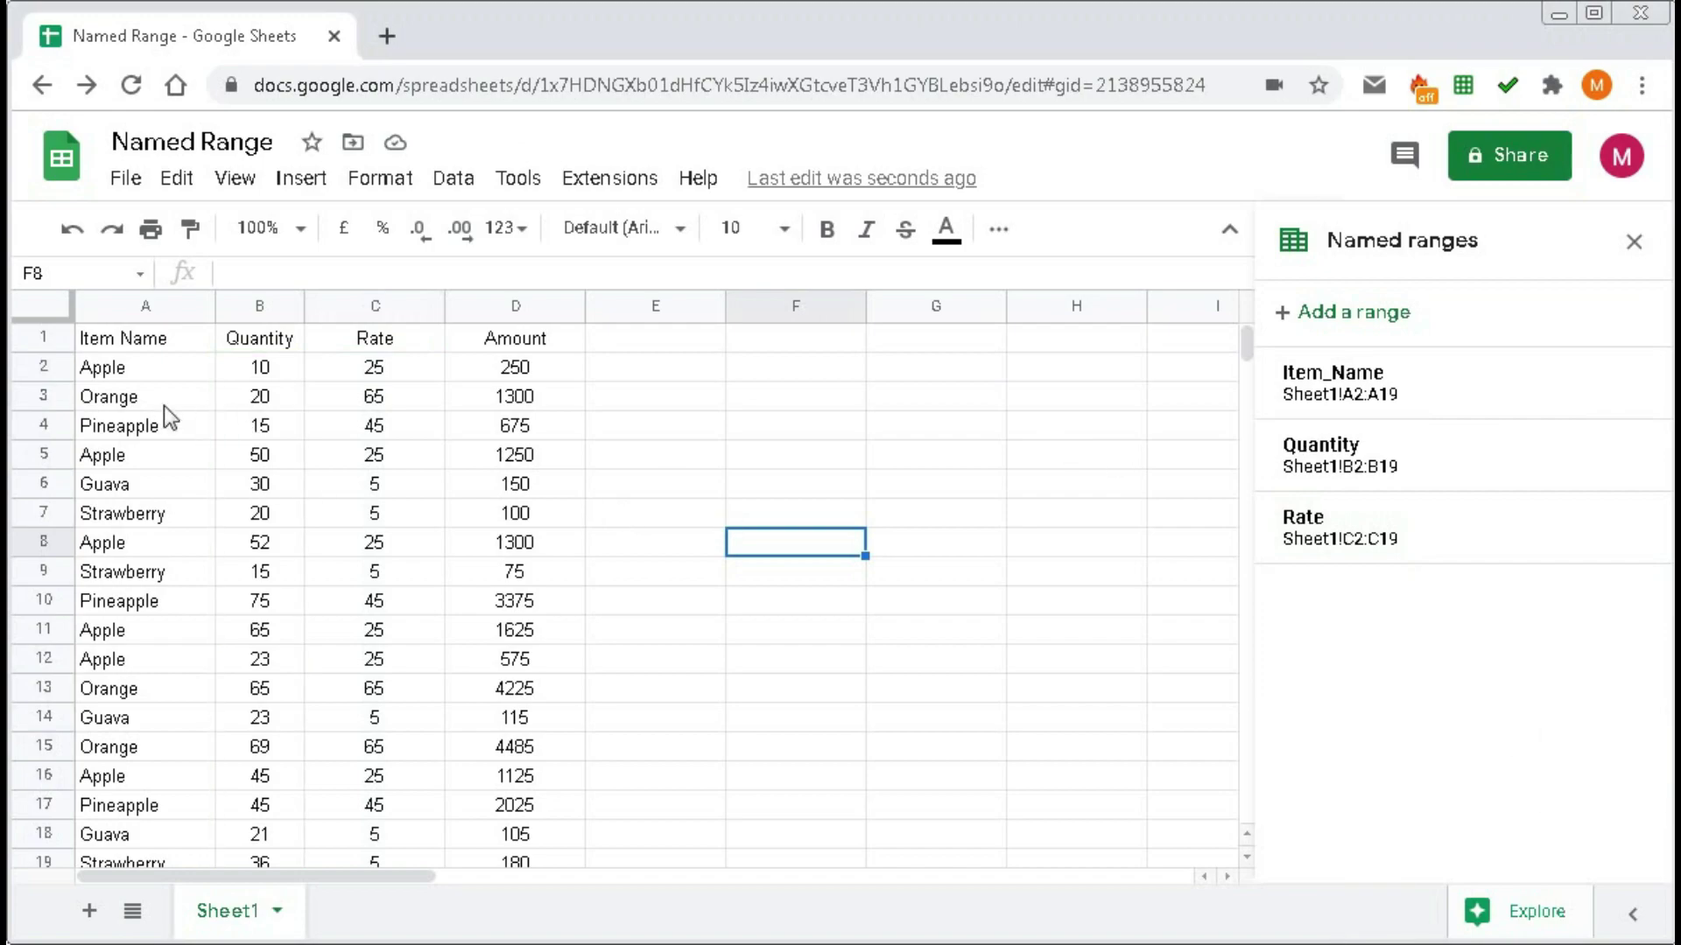
Define and save a named range called Item_Name1 that covers the whole of column A on Sheet1.
drag(144, 370, 133, 707)
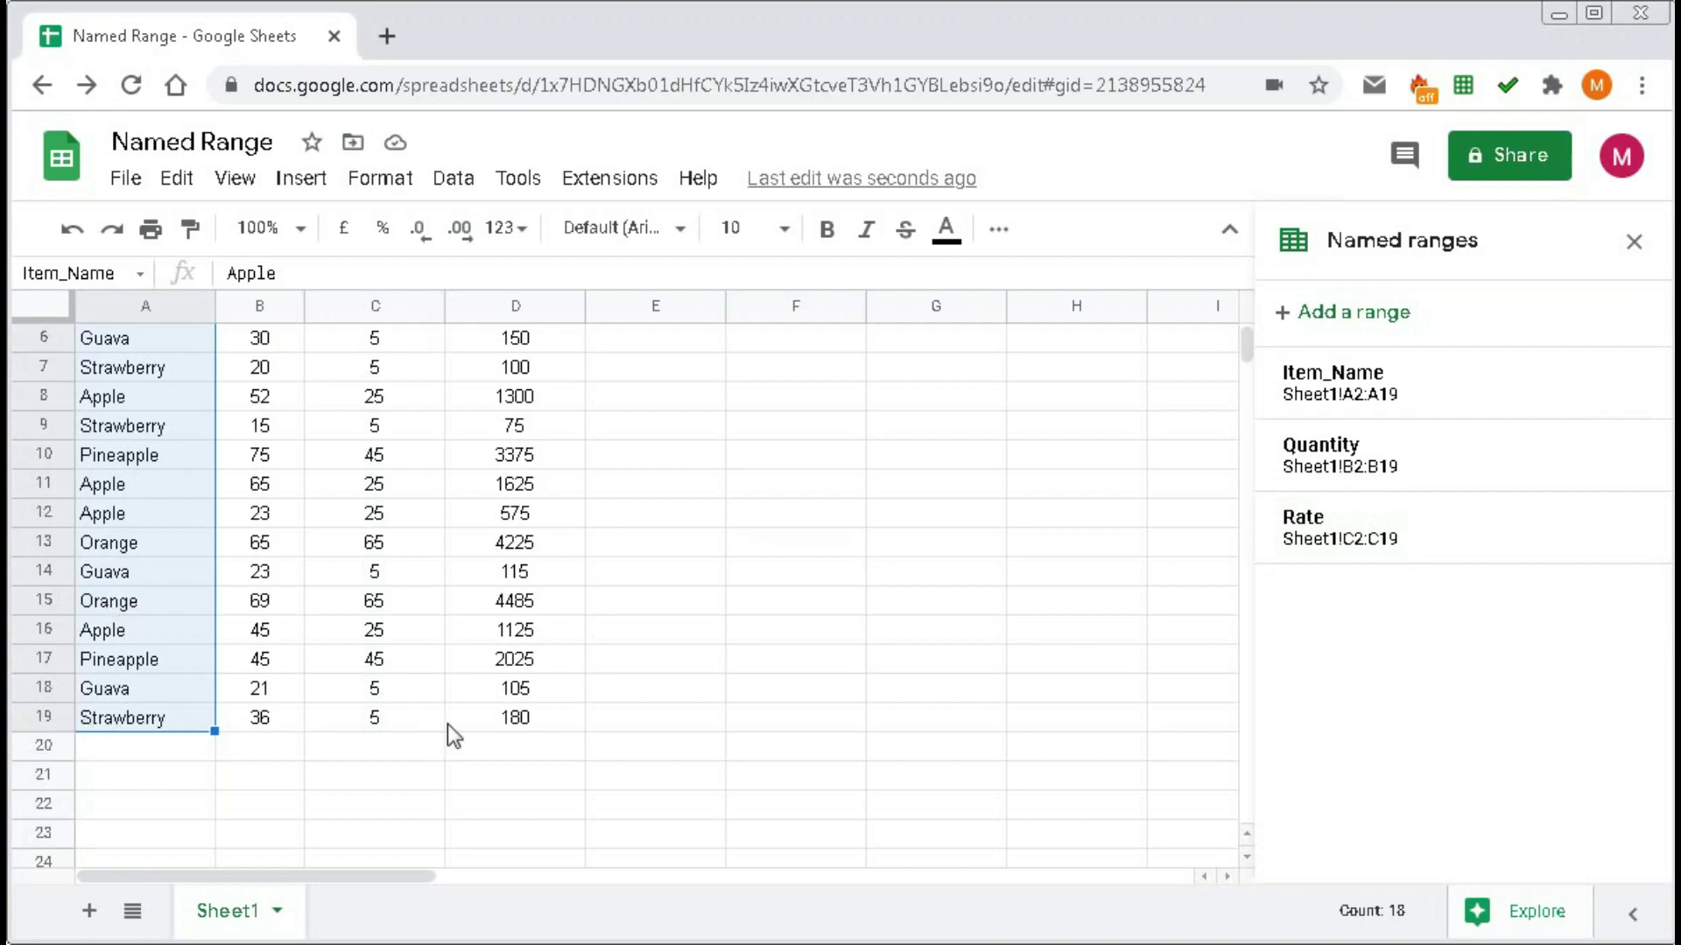
scroll(316, 627, up, 2)
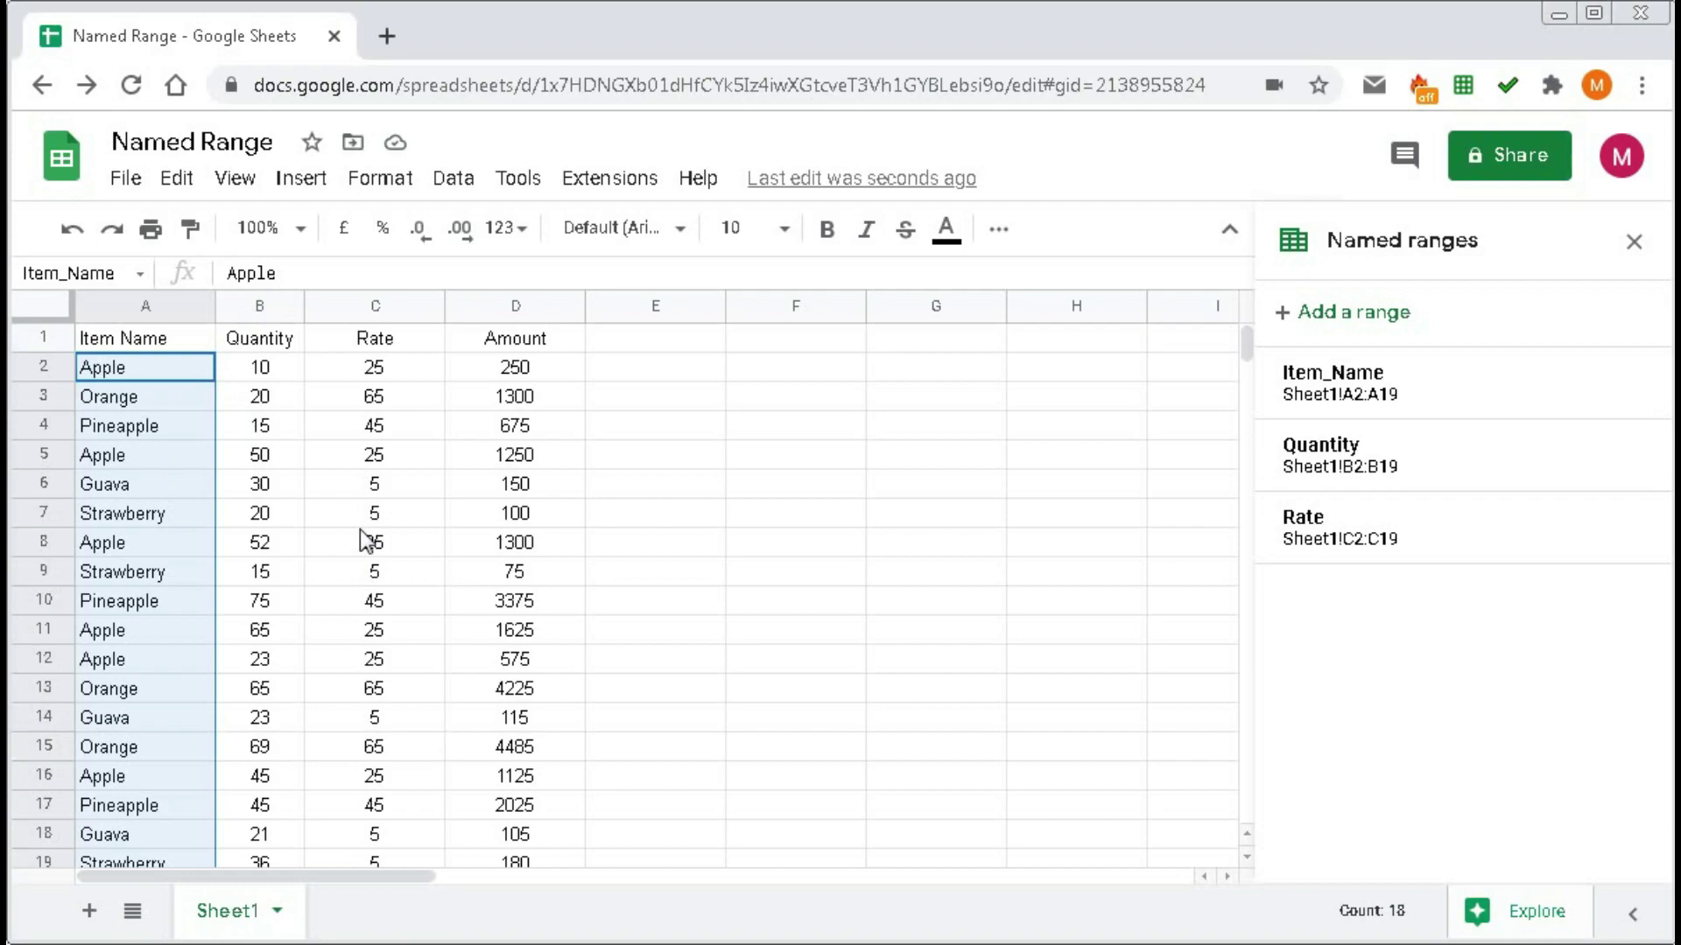
click(1339, 340)
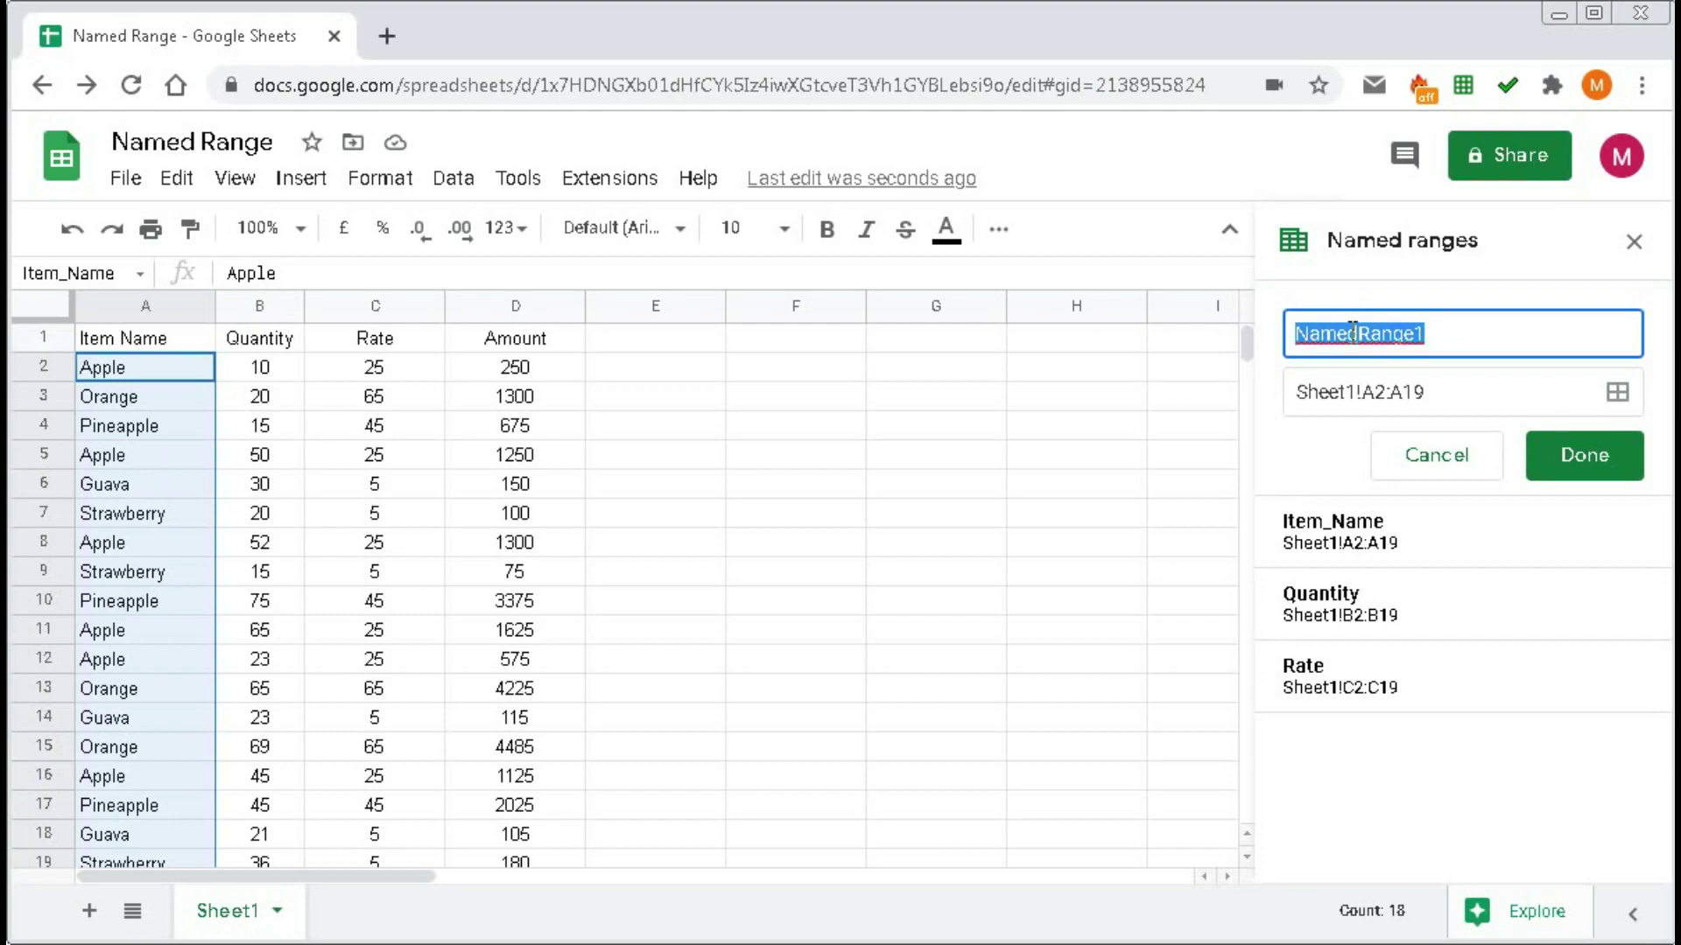
text(Item_Name1)
drag(1453, 392, 1295, 392)
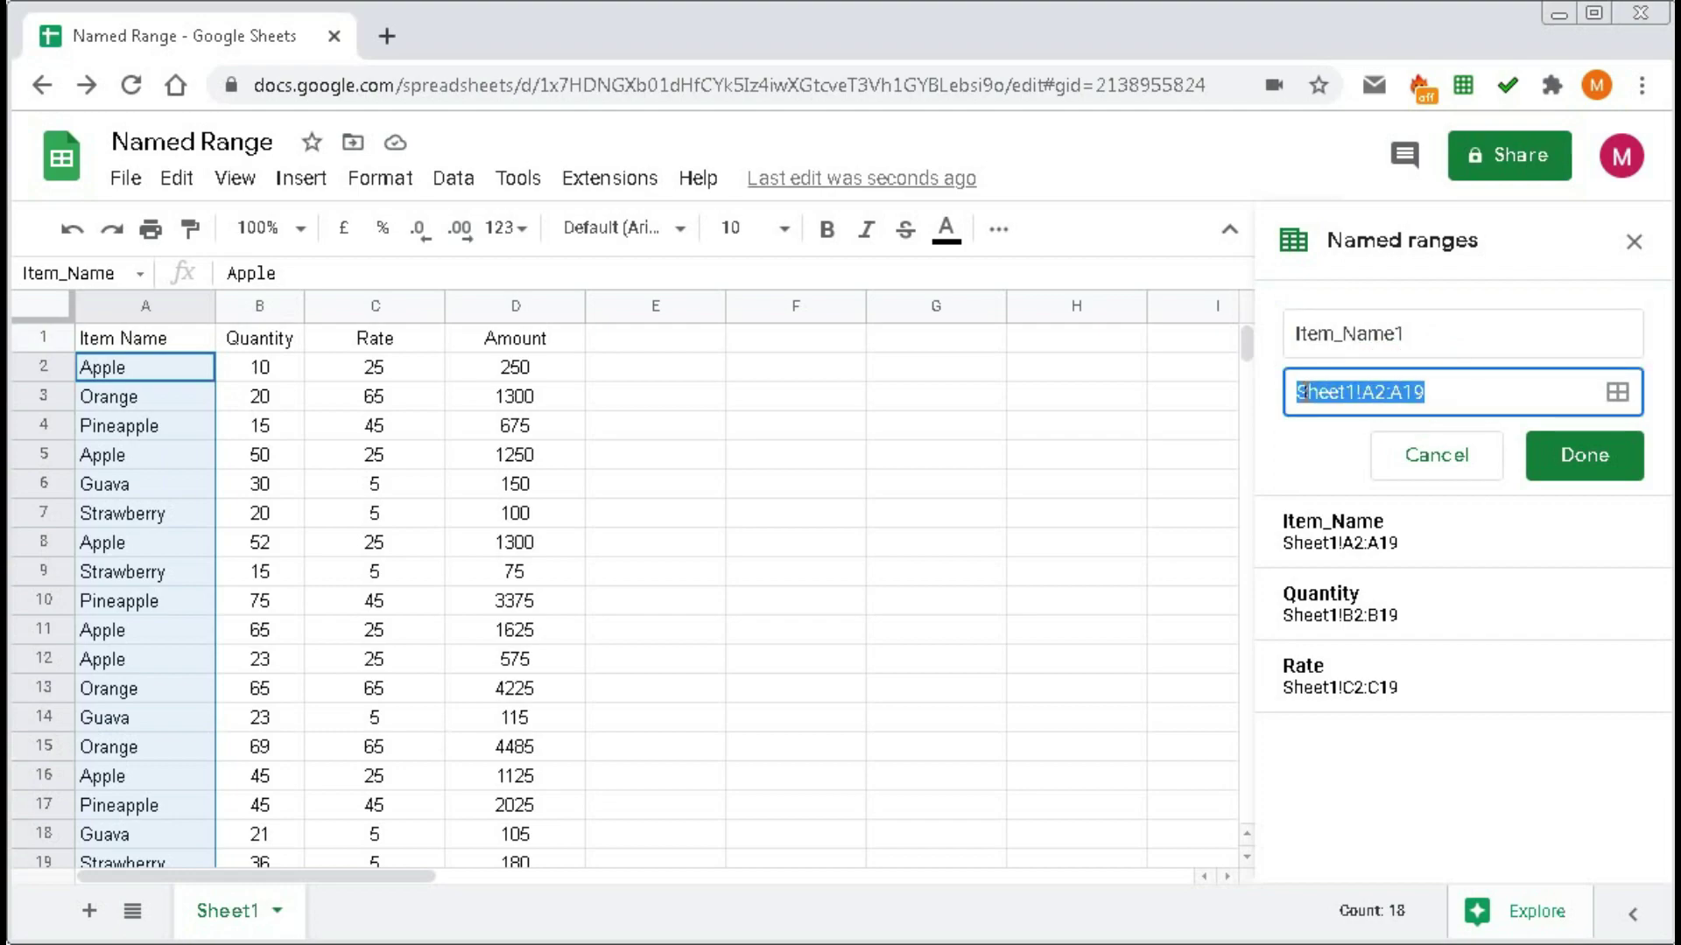
click(1620, 395)
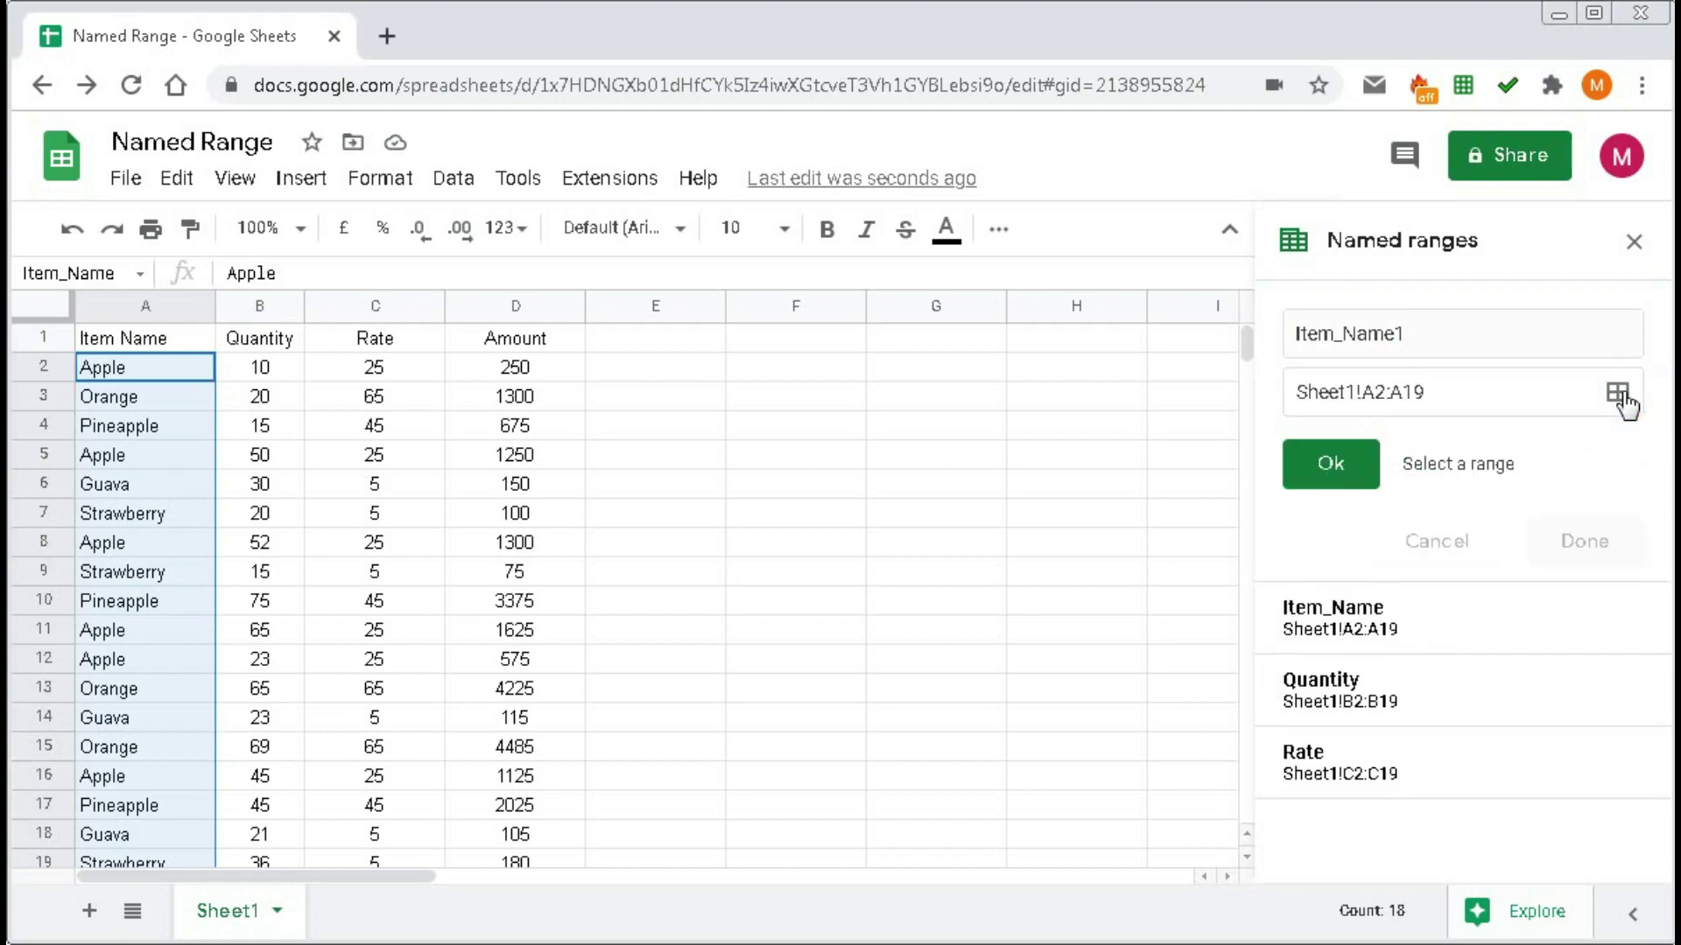
click(155, 305)
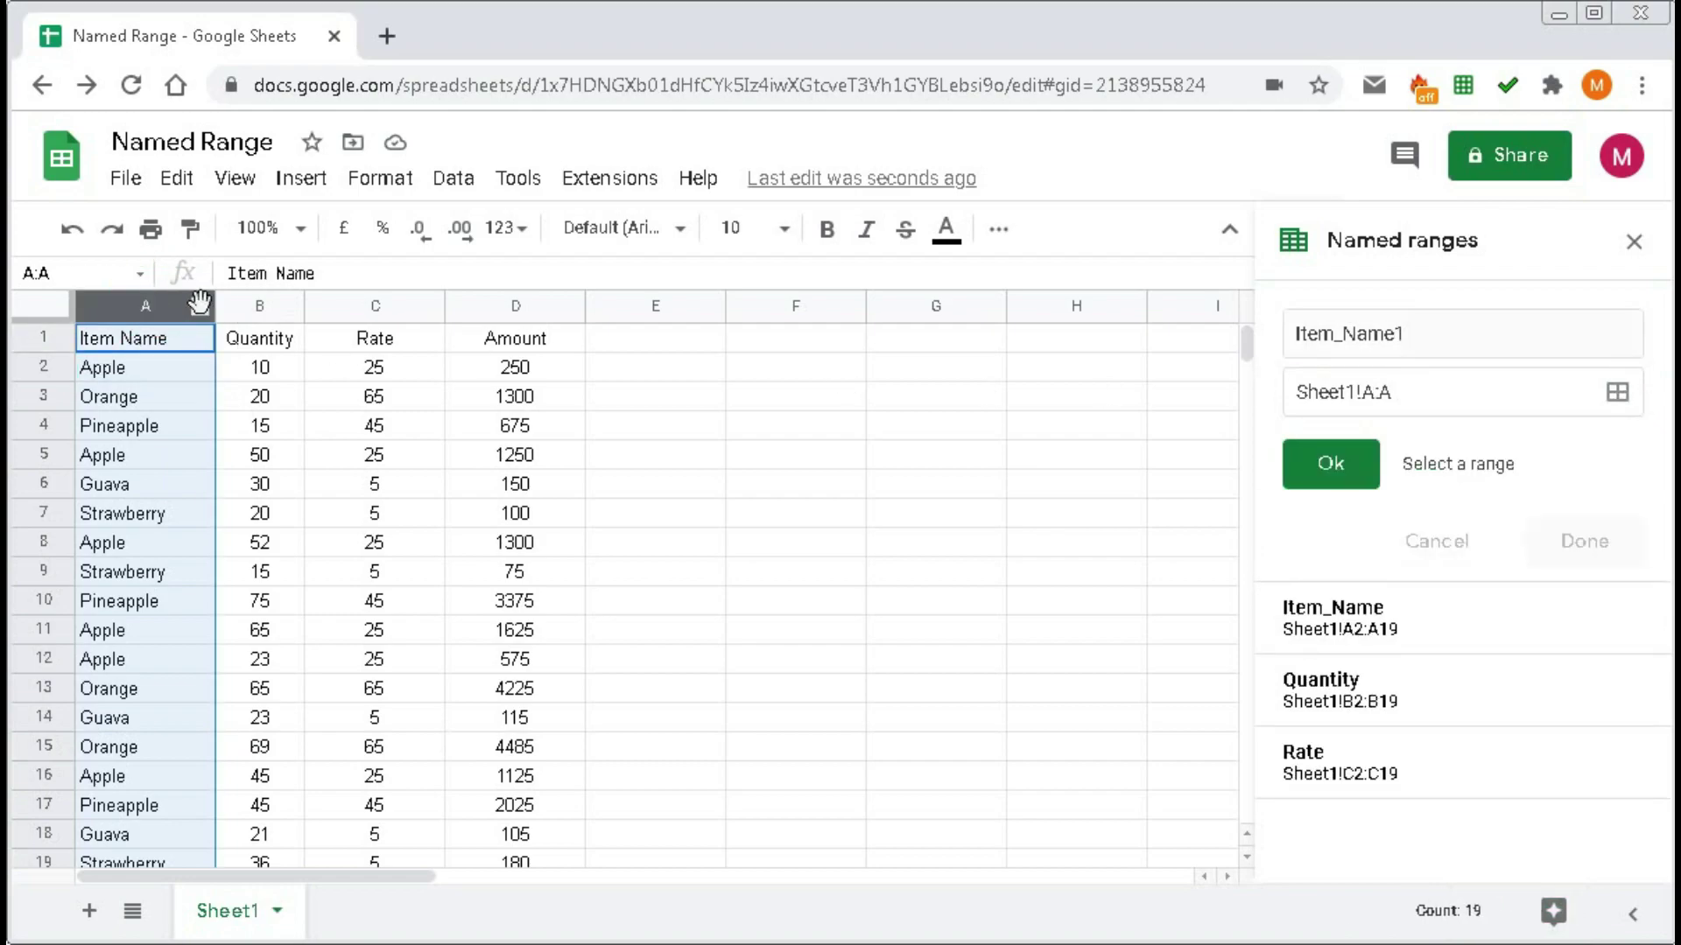
click(1329, 463)
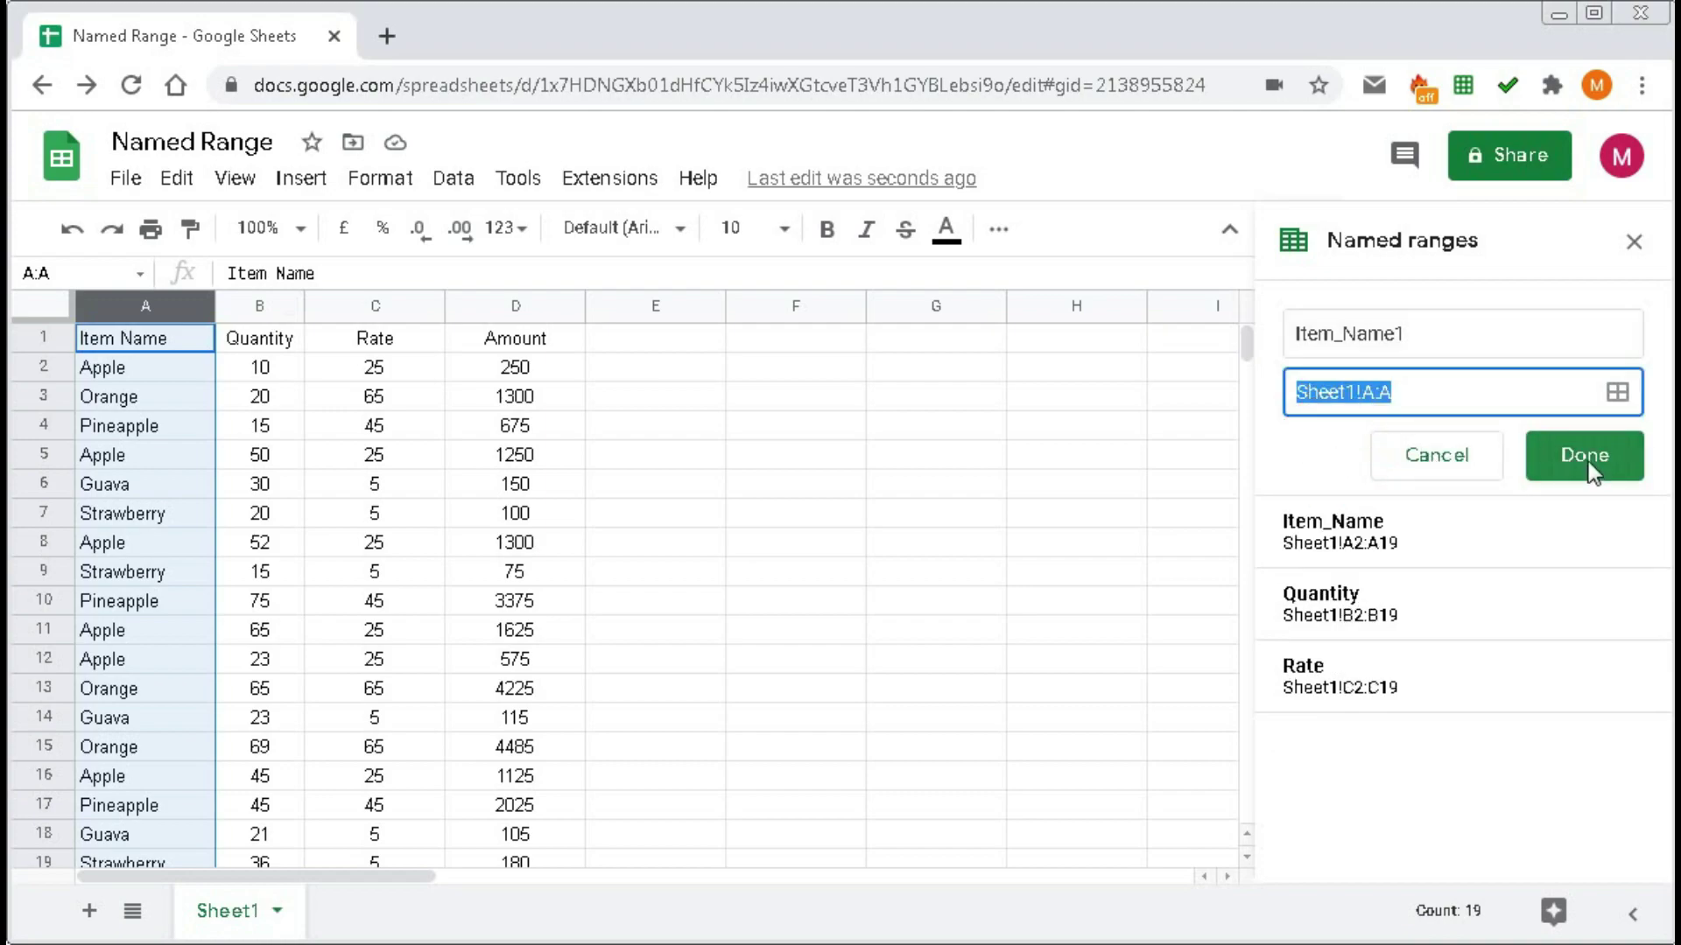
click(1589, 470)
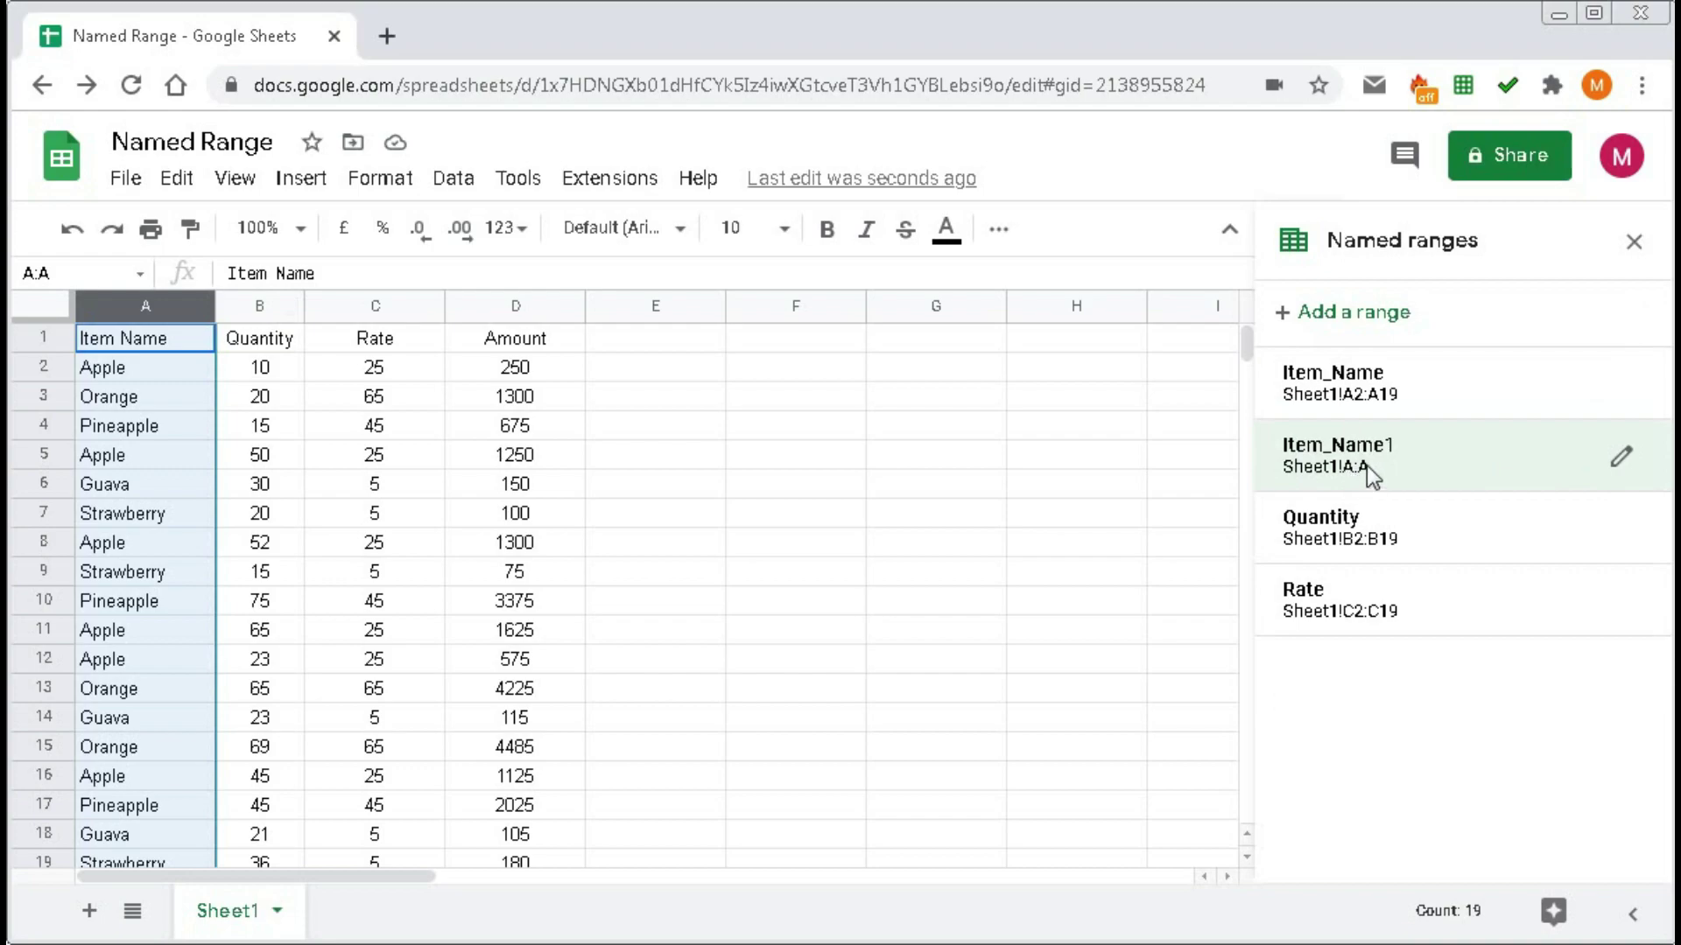
click(795, 425)
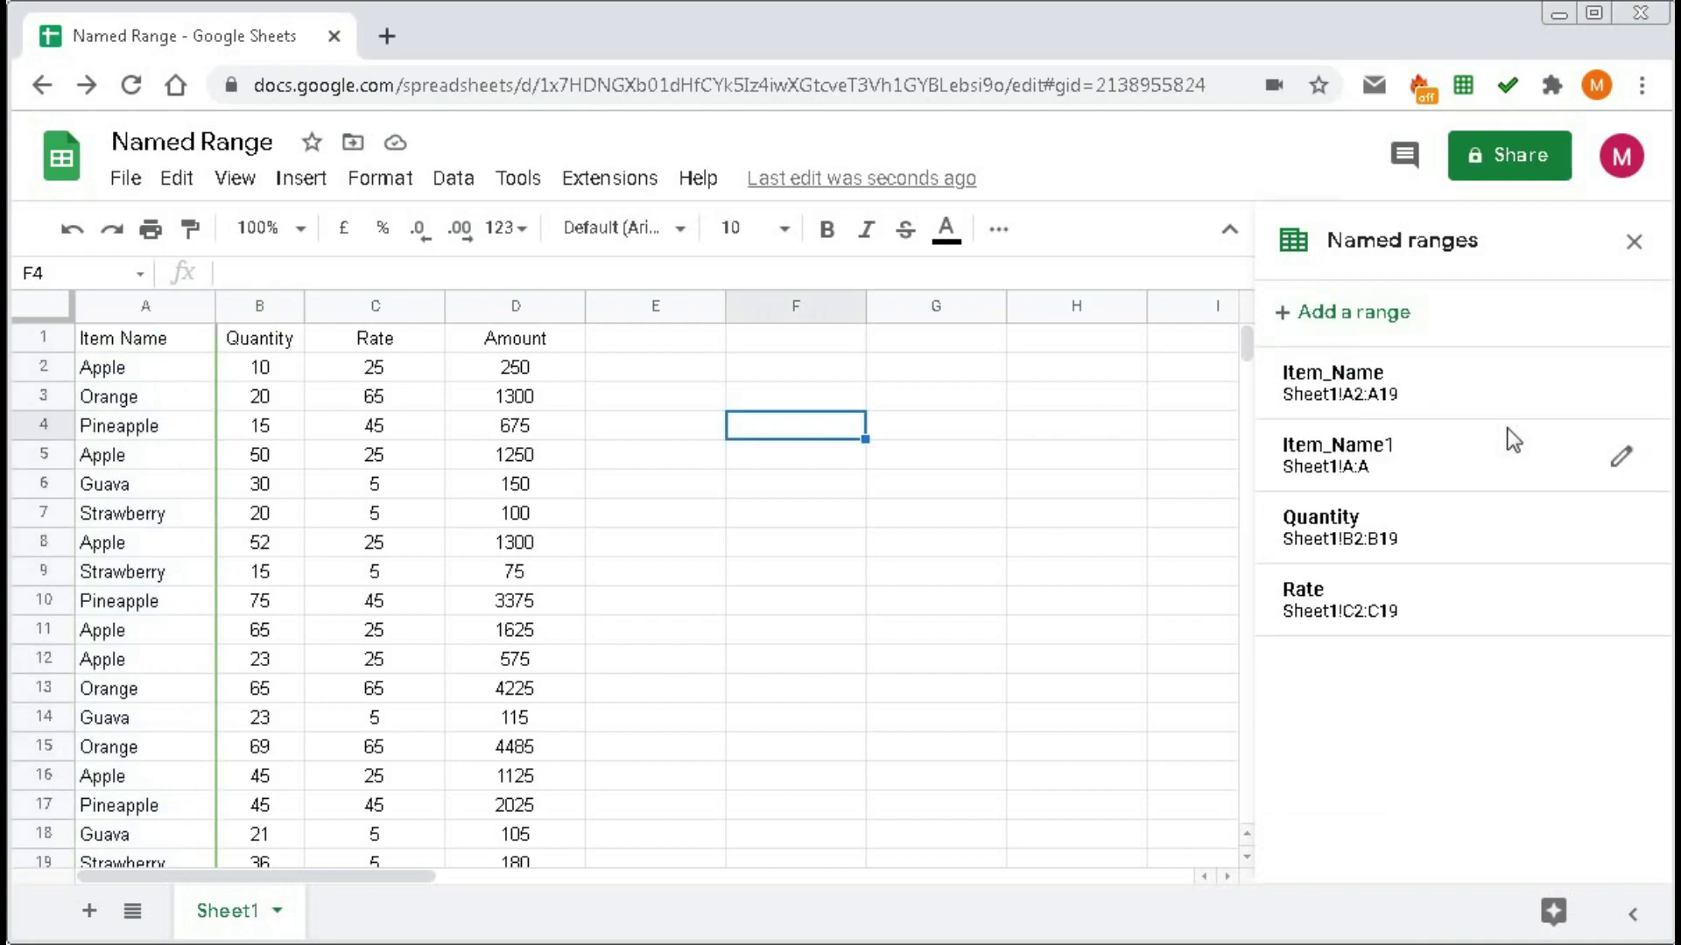
Define and save a named range called Item_Name2 with the open-ended range Sheet1!A2:A.
click(1348, 328)
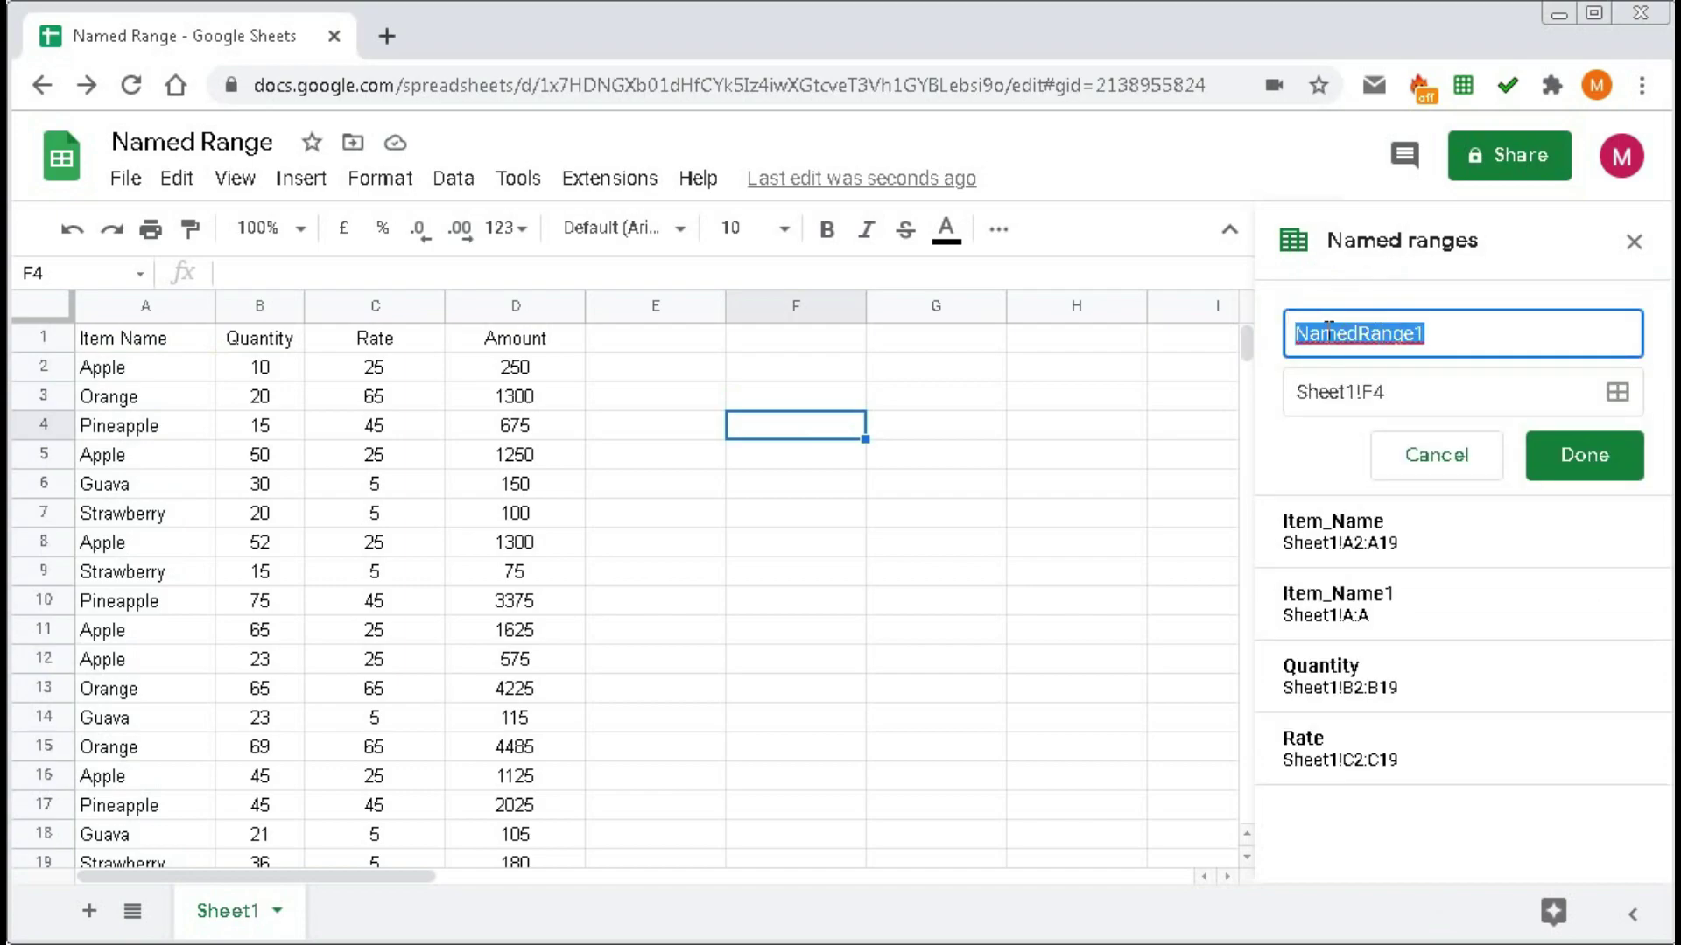
text(Item)
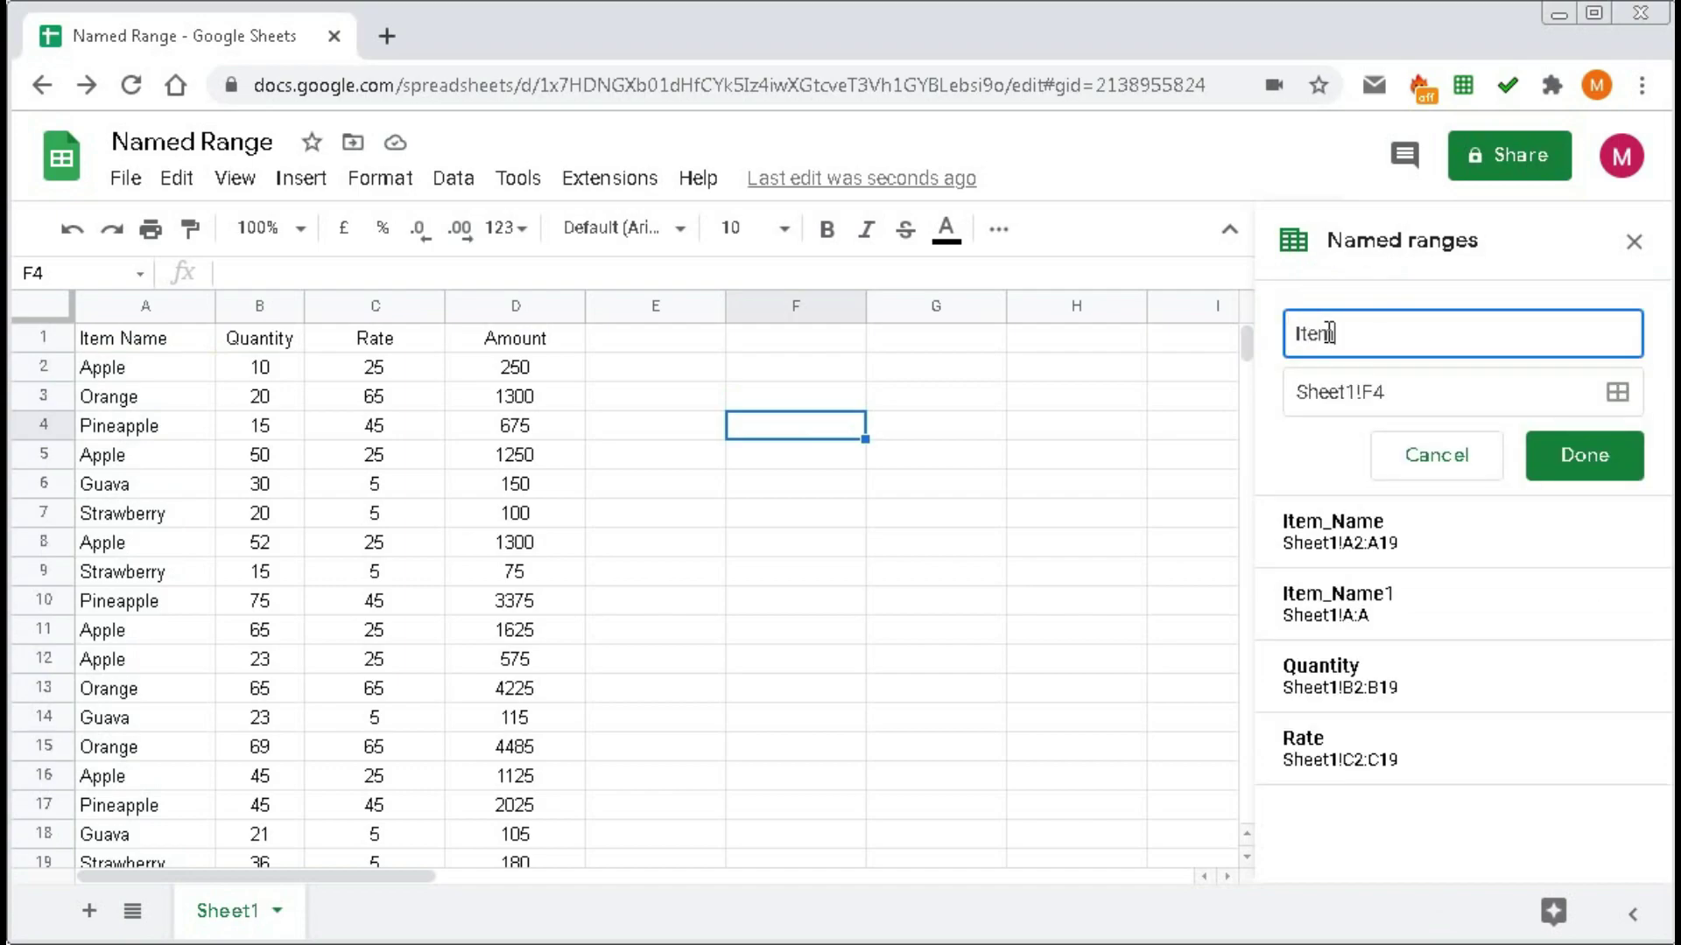
text(_Name2)
click(1617, 393)
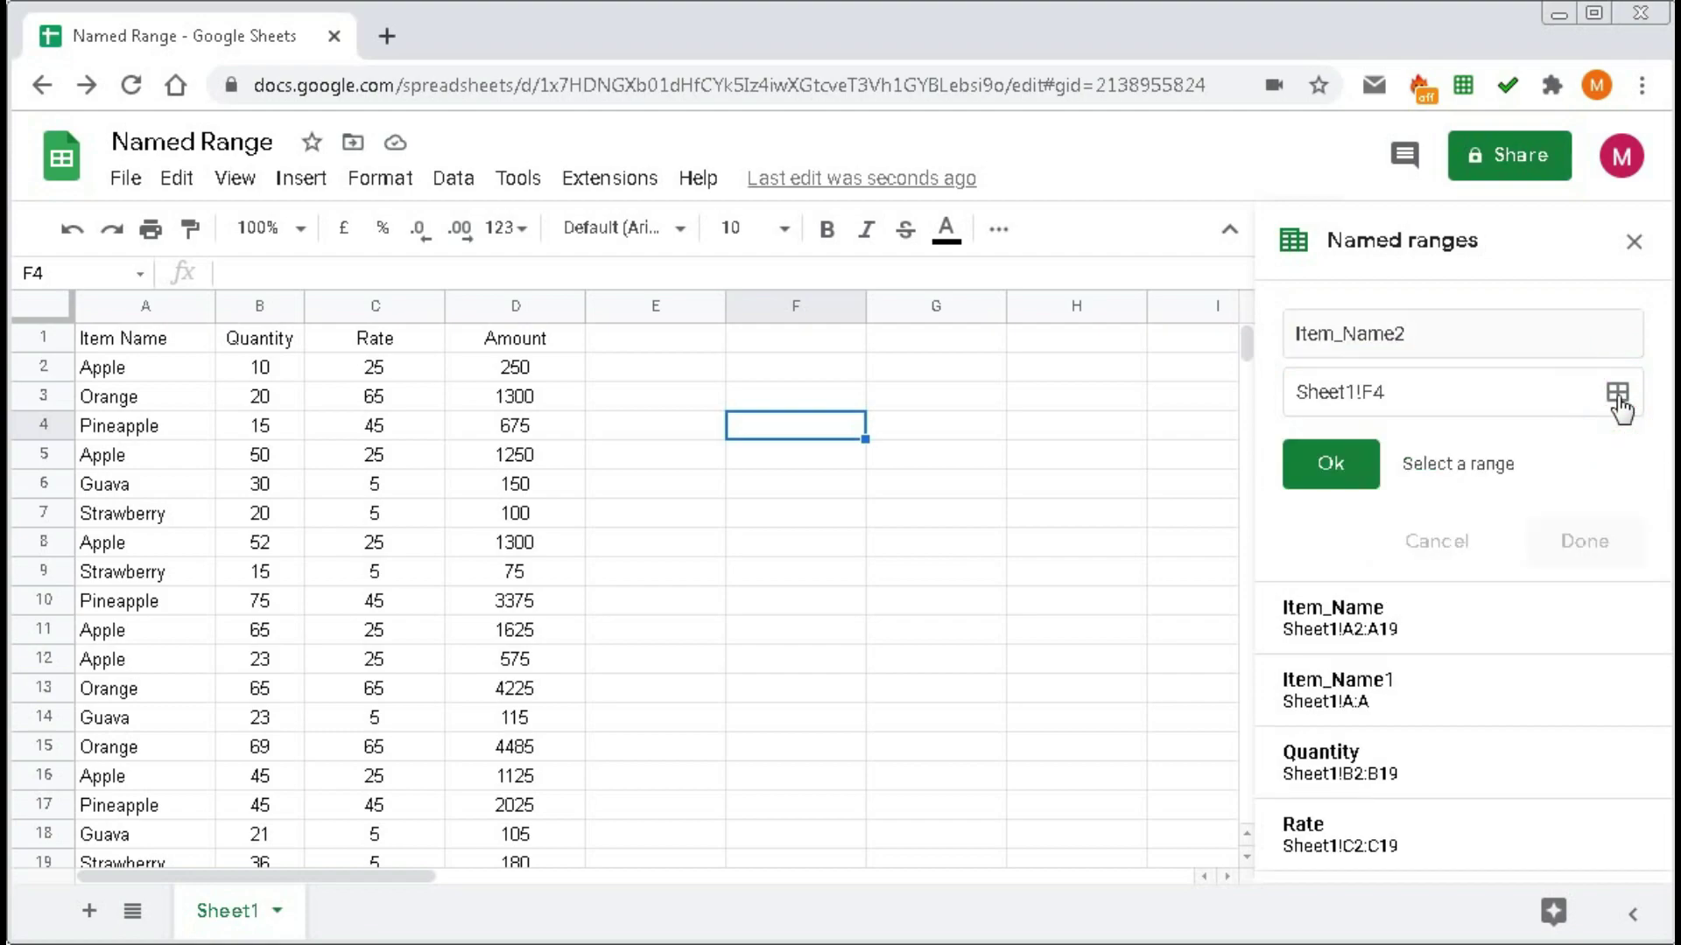
click(1428, 394)
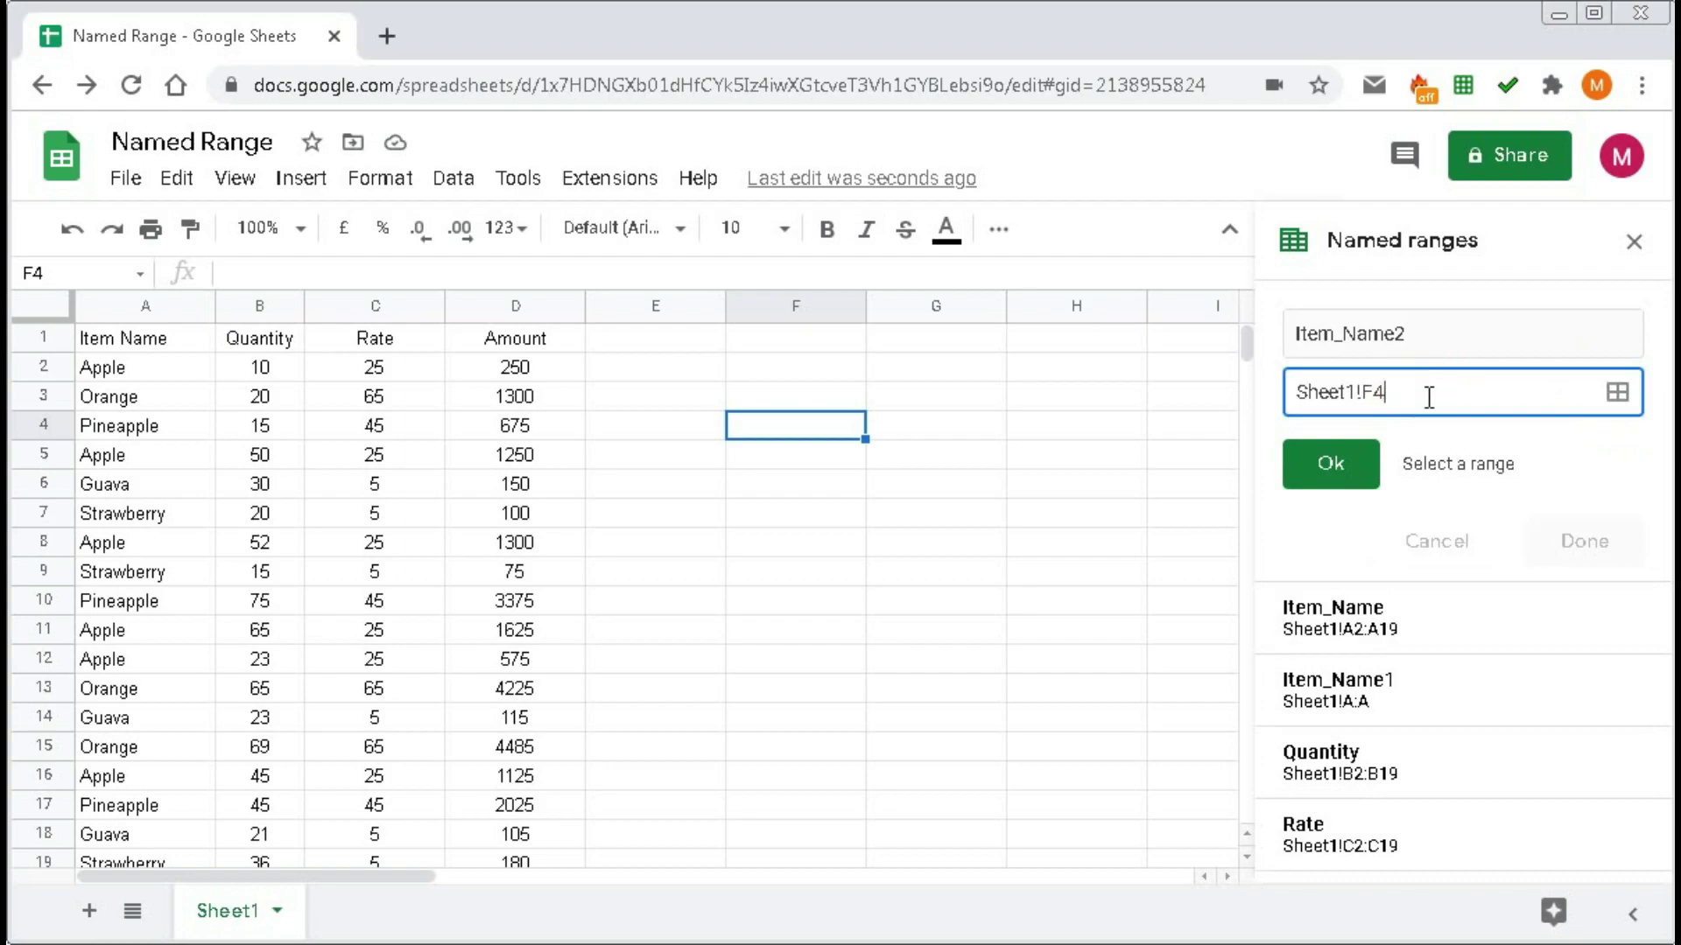
key(BackSpace)
key(BackSpace)
text(A2:A)
click(1343, 455)
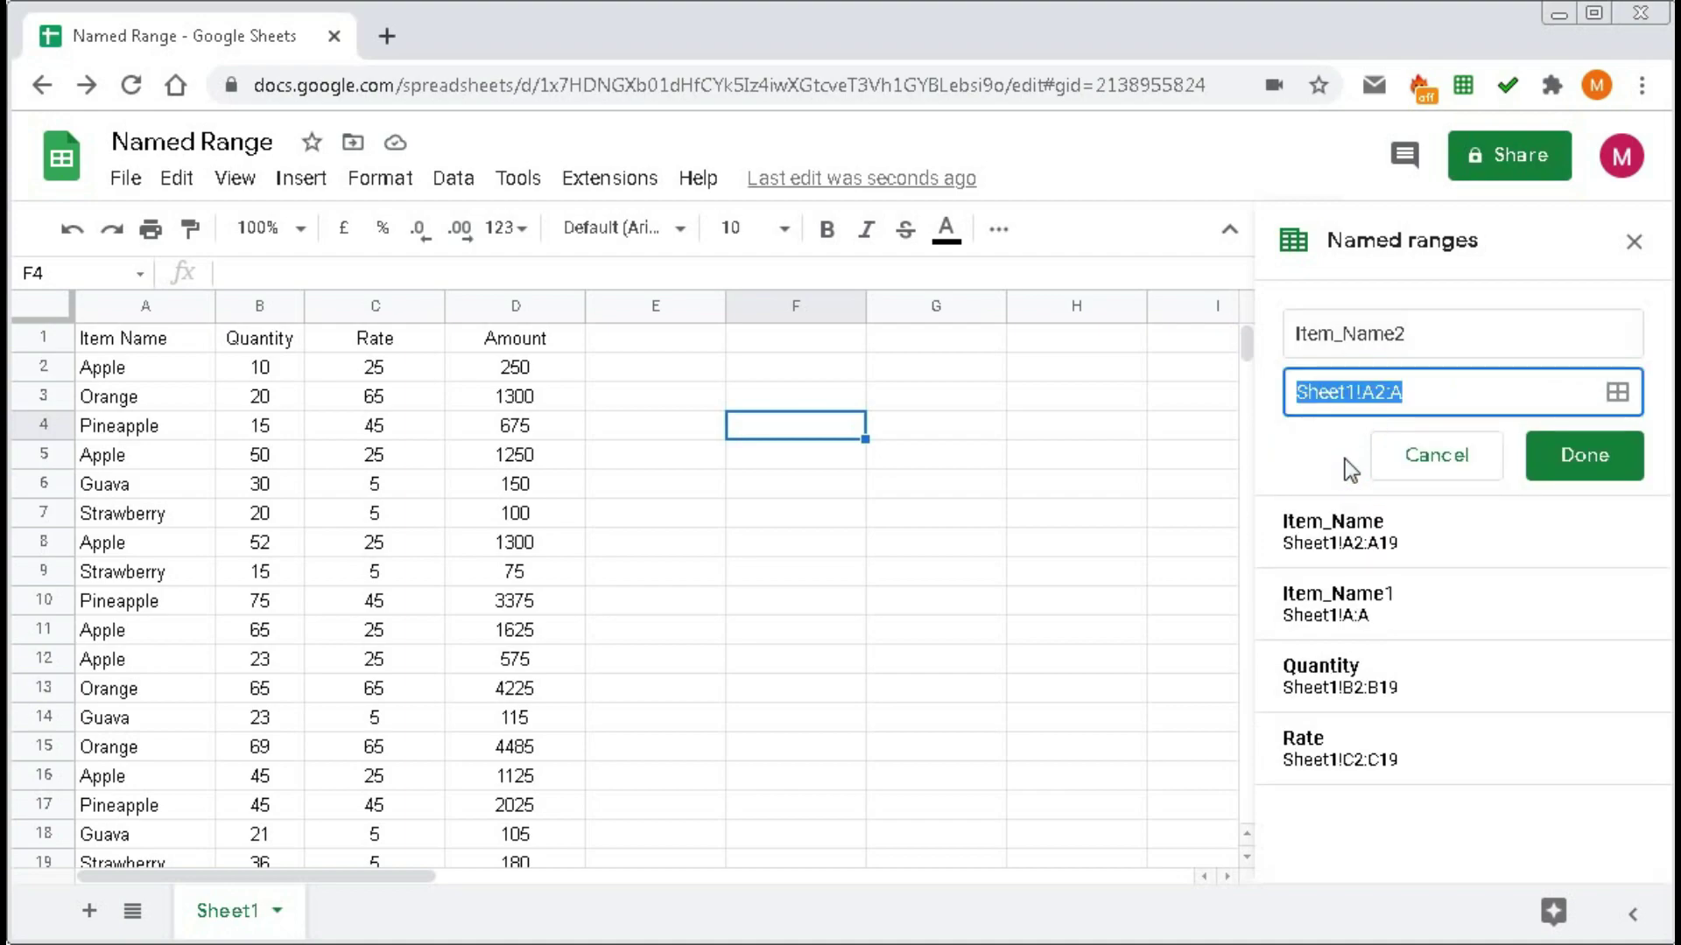
click(1573, 462)
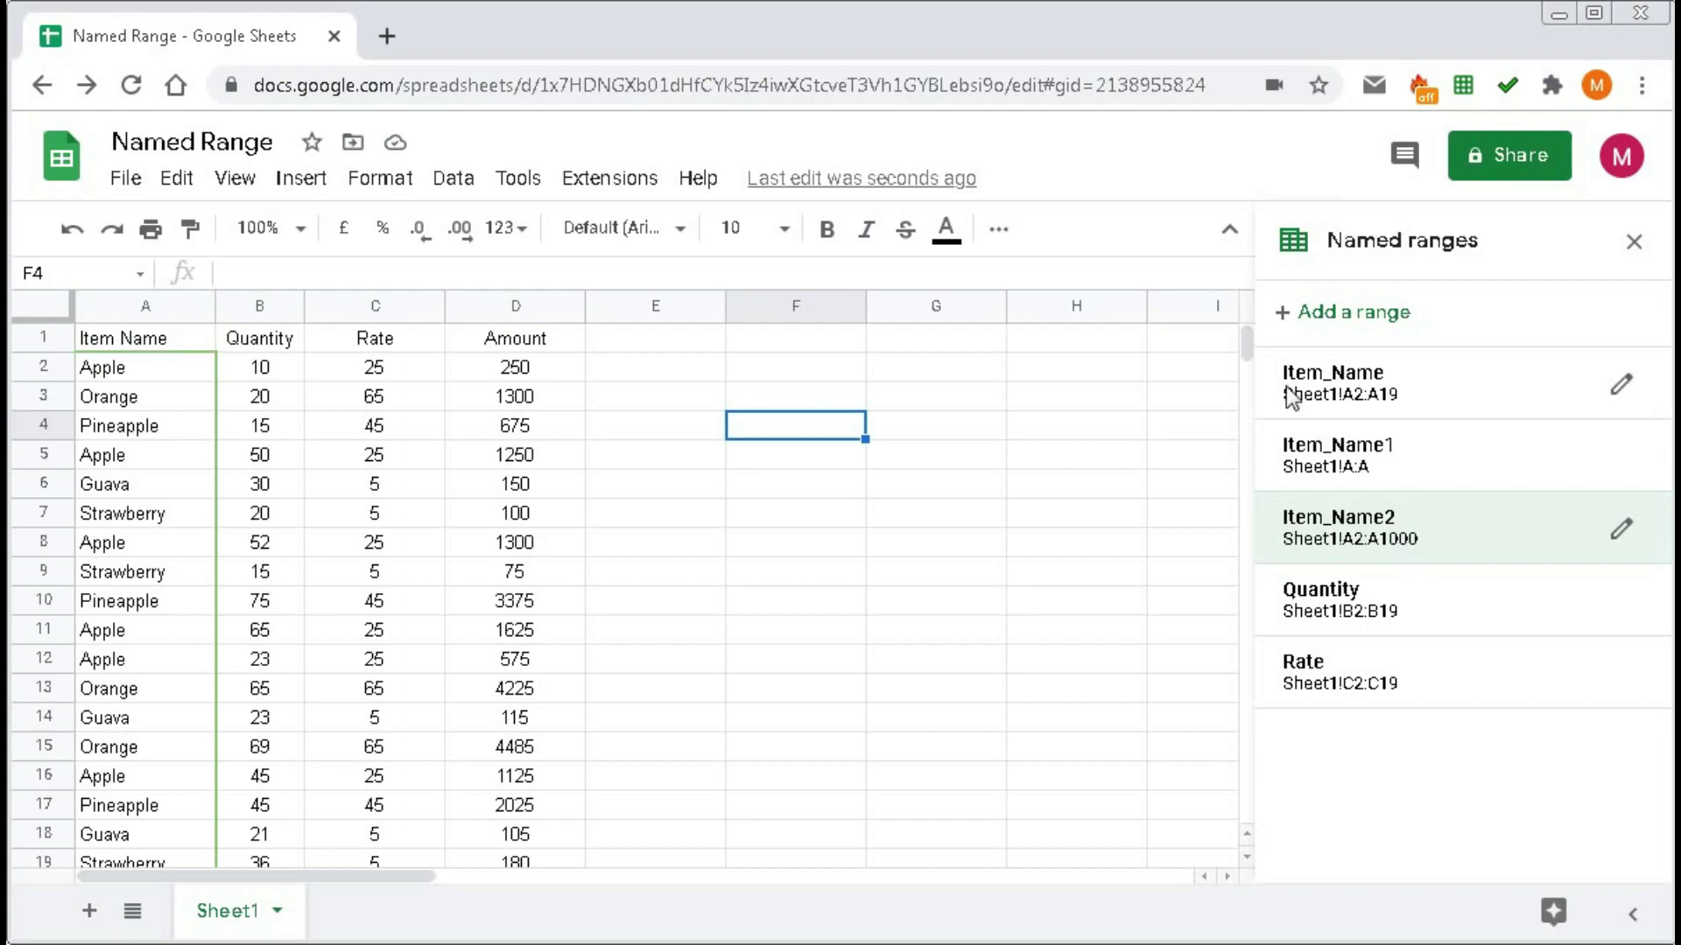
Enter the label "Total Apple Sold" in cell F4.
drag(1248, 348, 1252, 832)
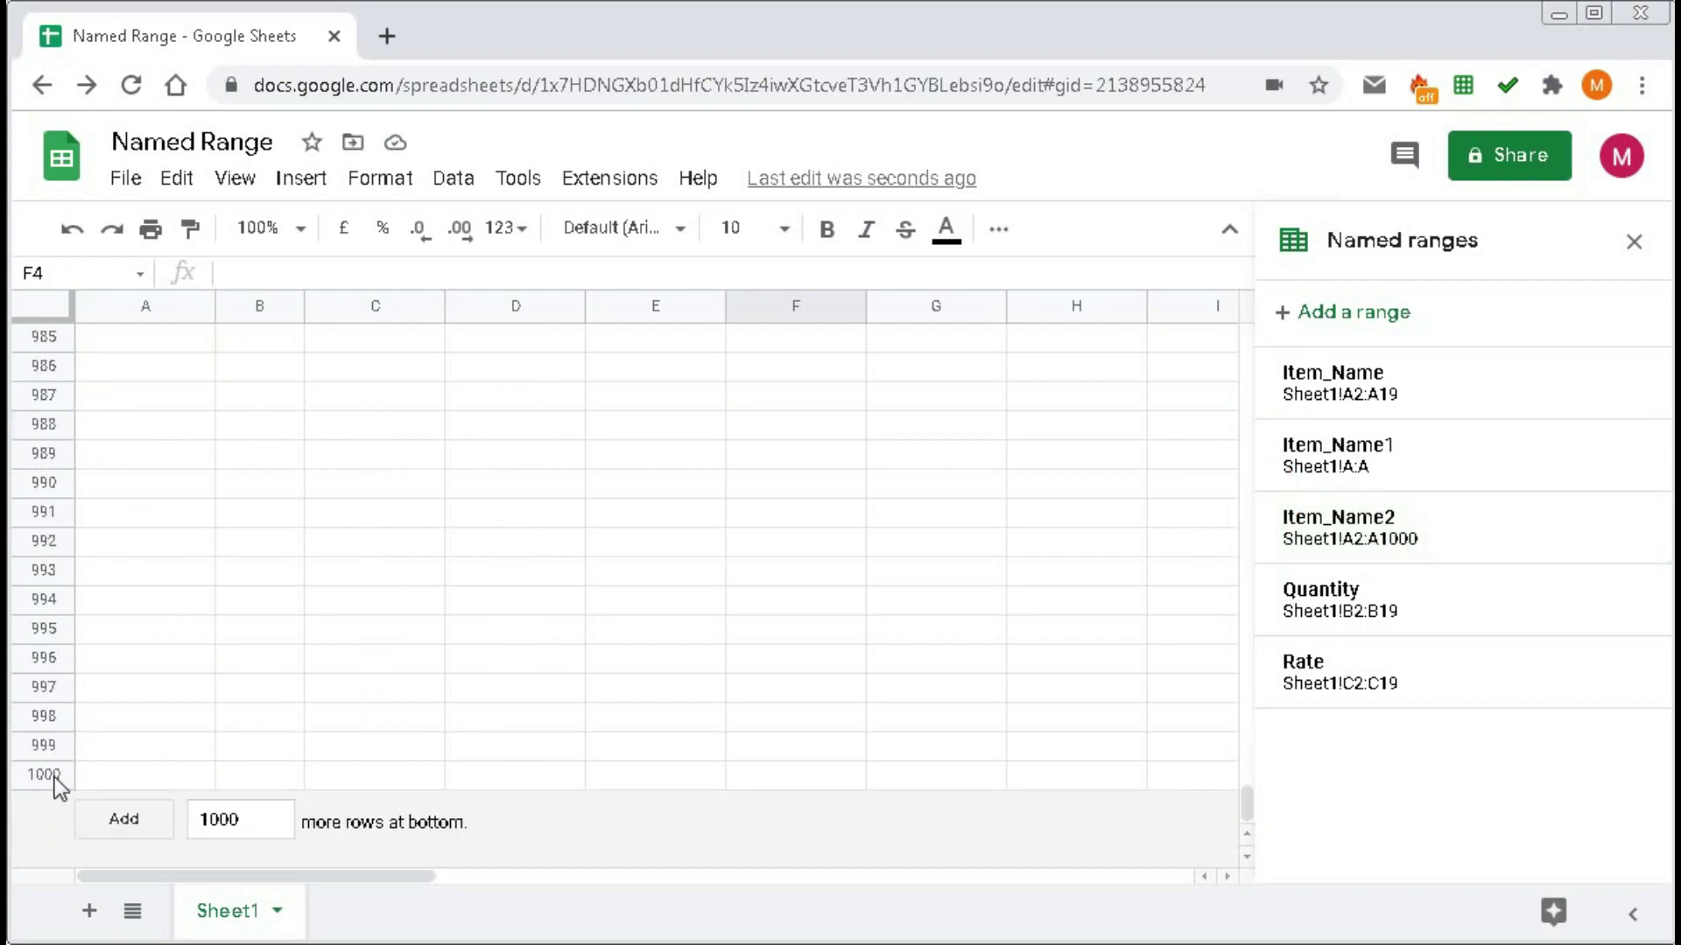
mouse_move(1402, 560)
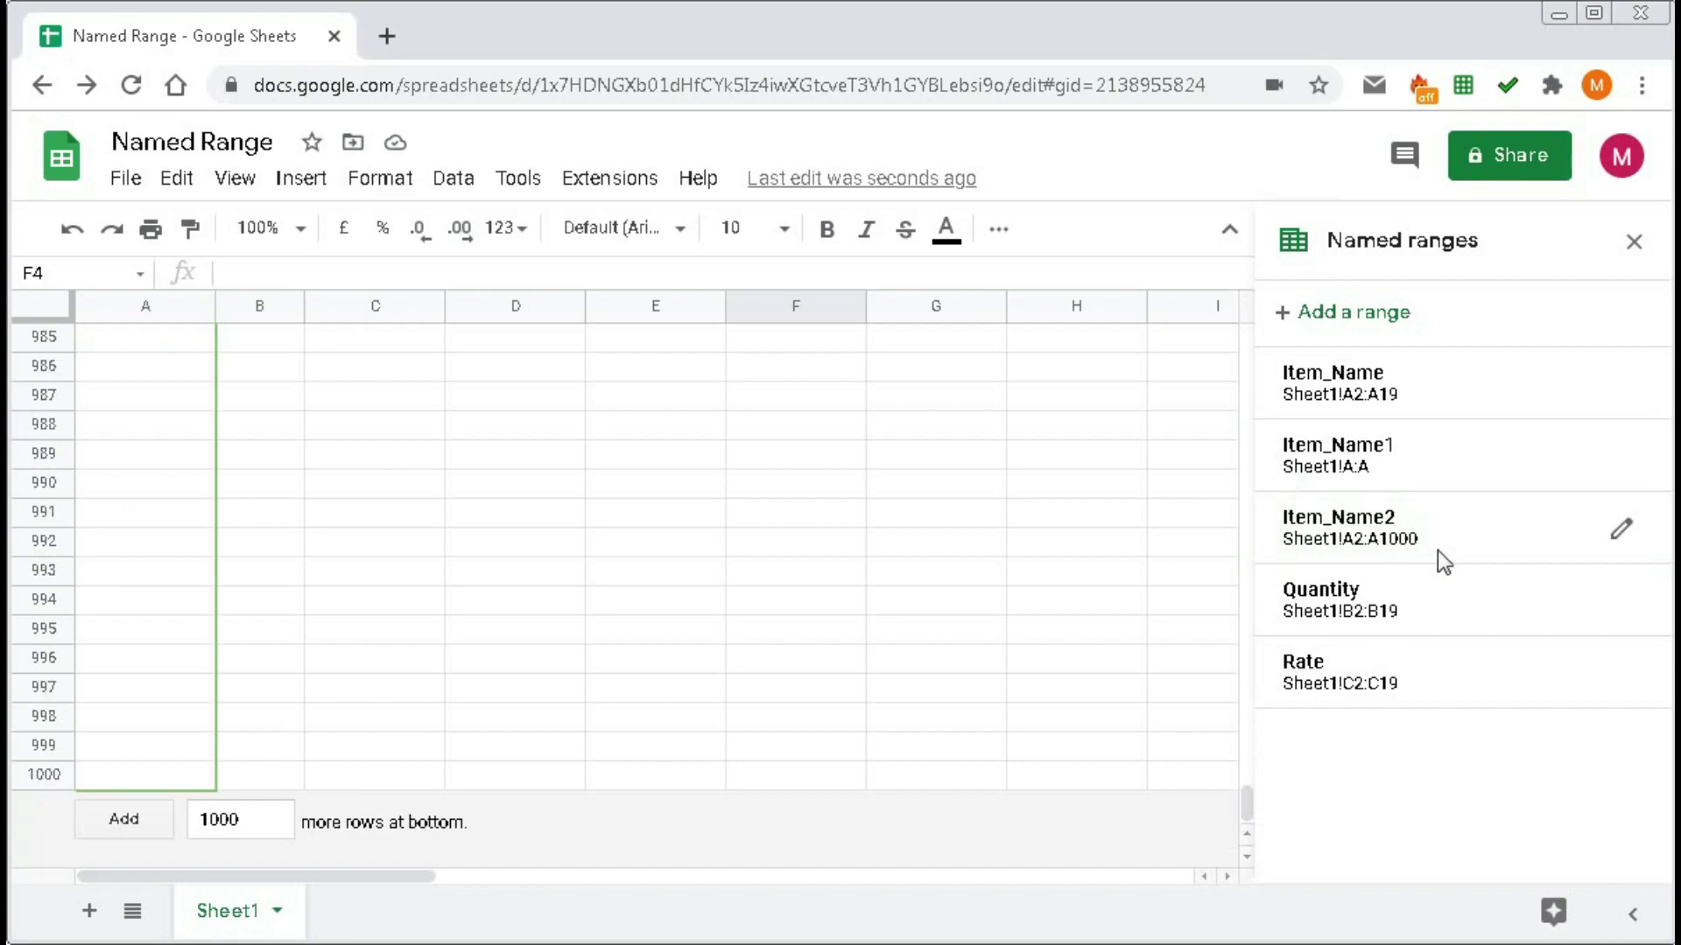
drag(1246, 807, 1250, 337)
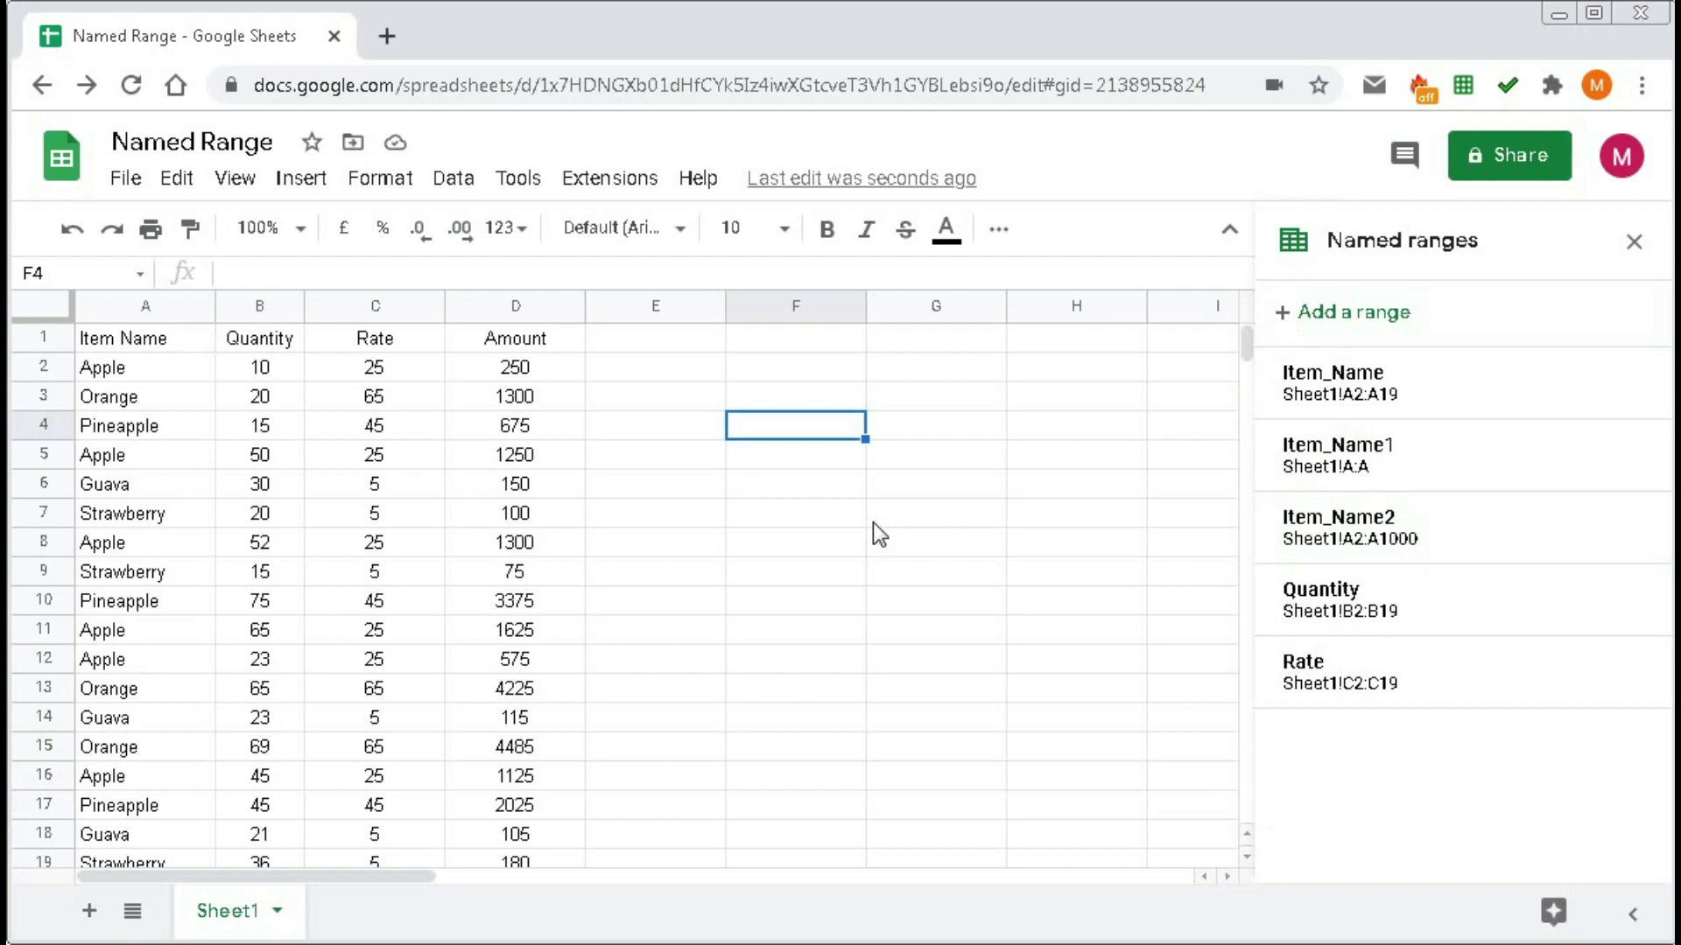
text(To)
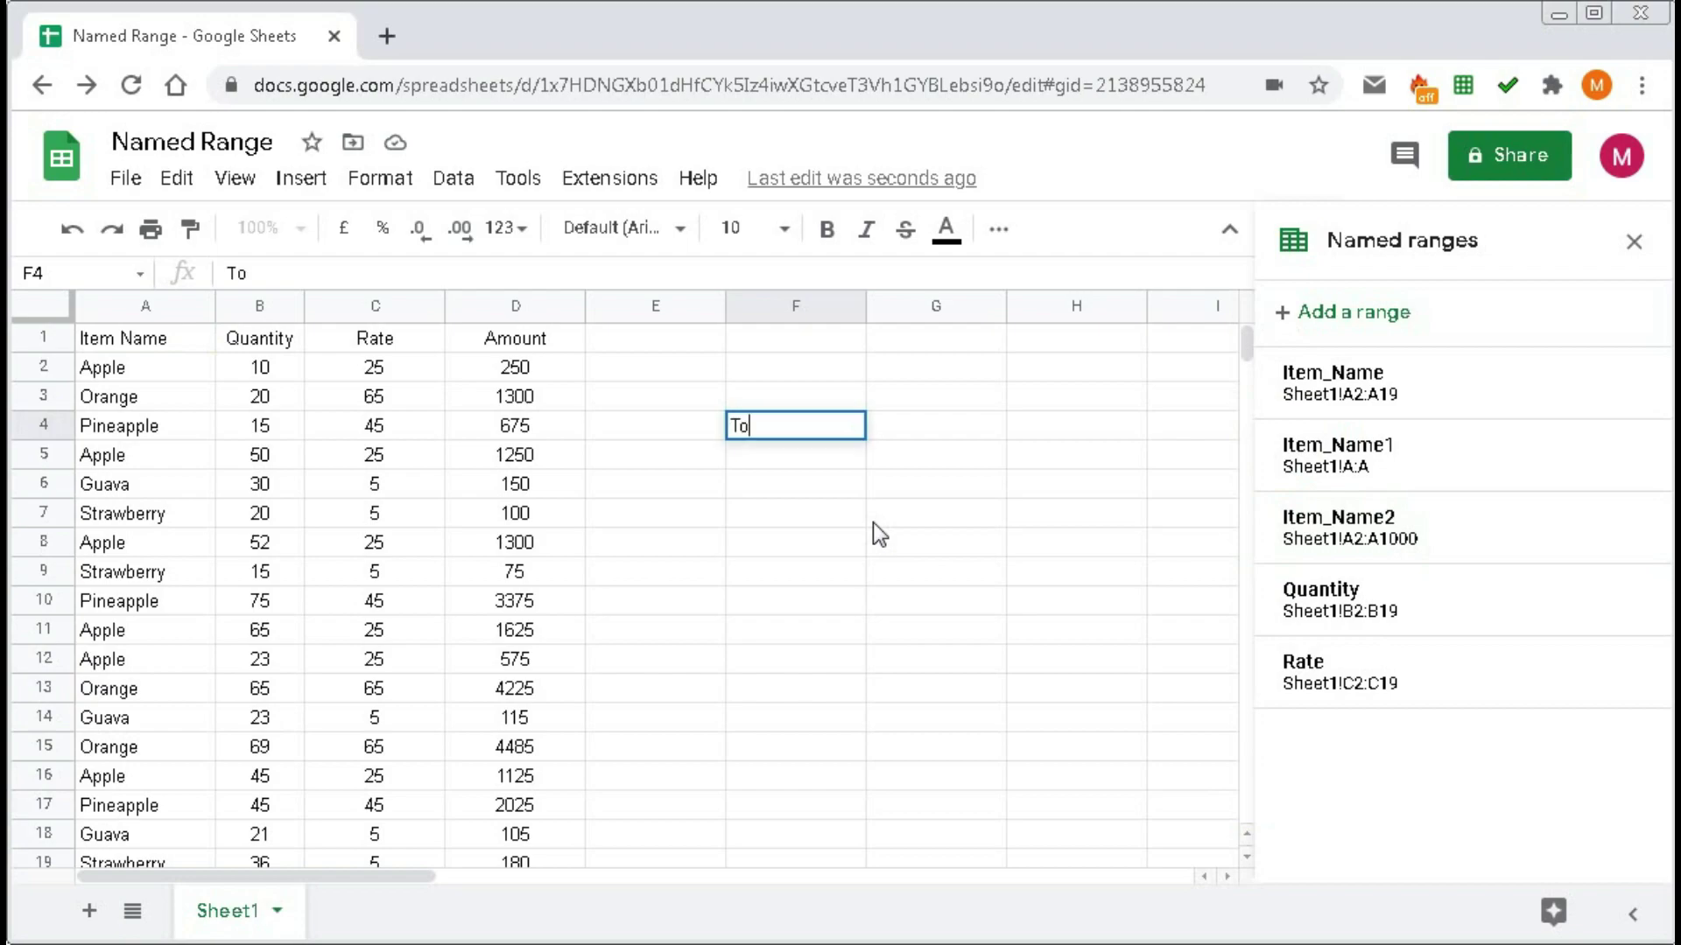
text(tal Apple)
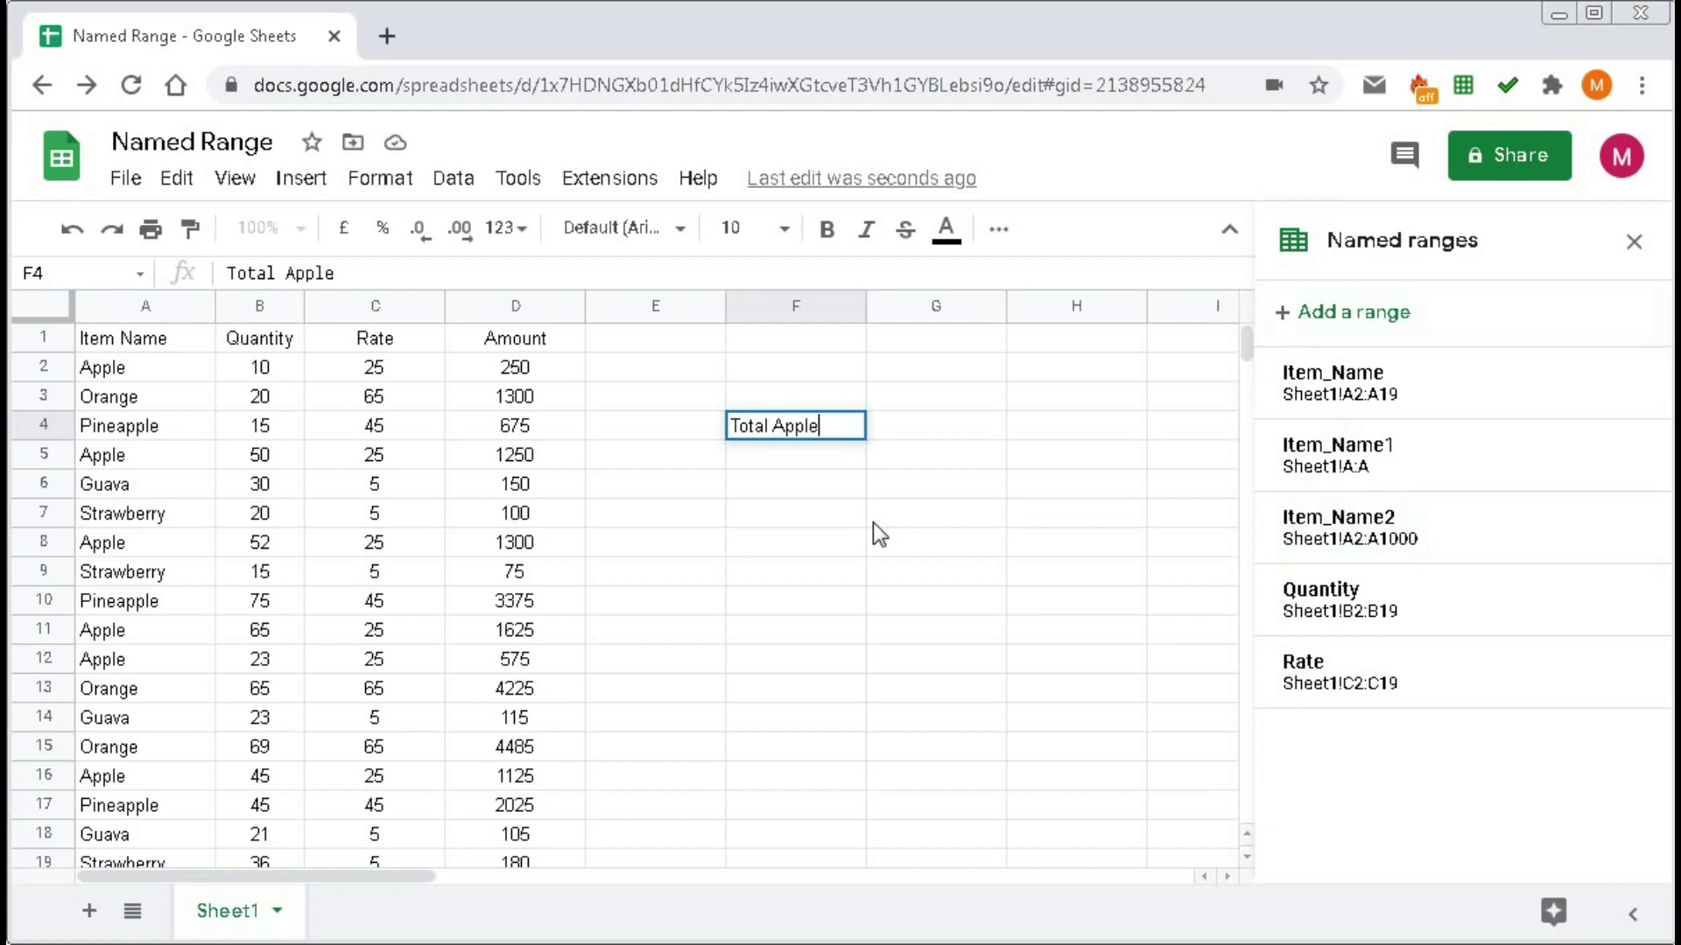
text( Sold)
key(Tab)
Start a SUMIF formula in cell G4 and review the function's argument help before closing it.
text(=)
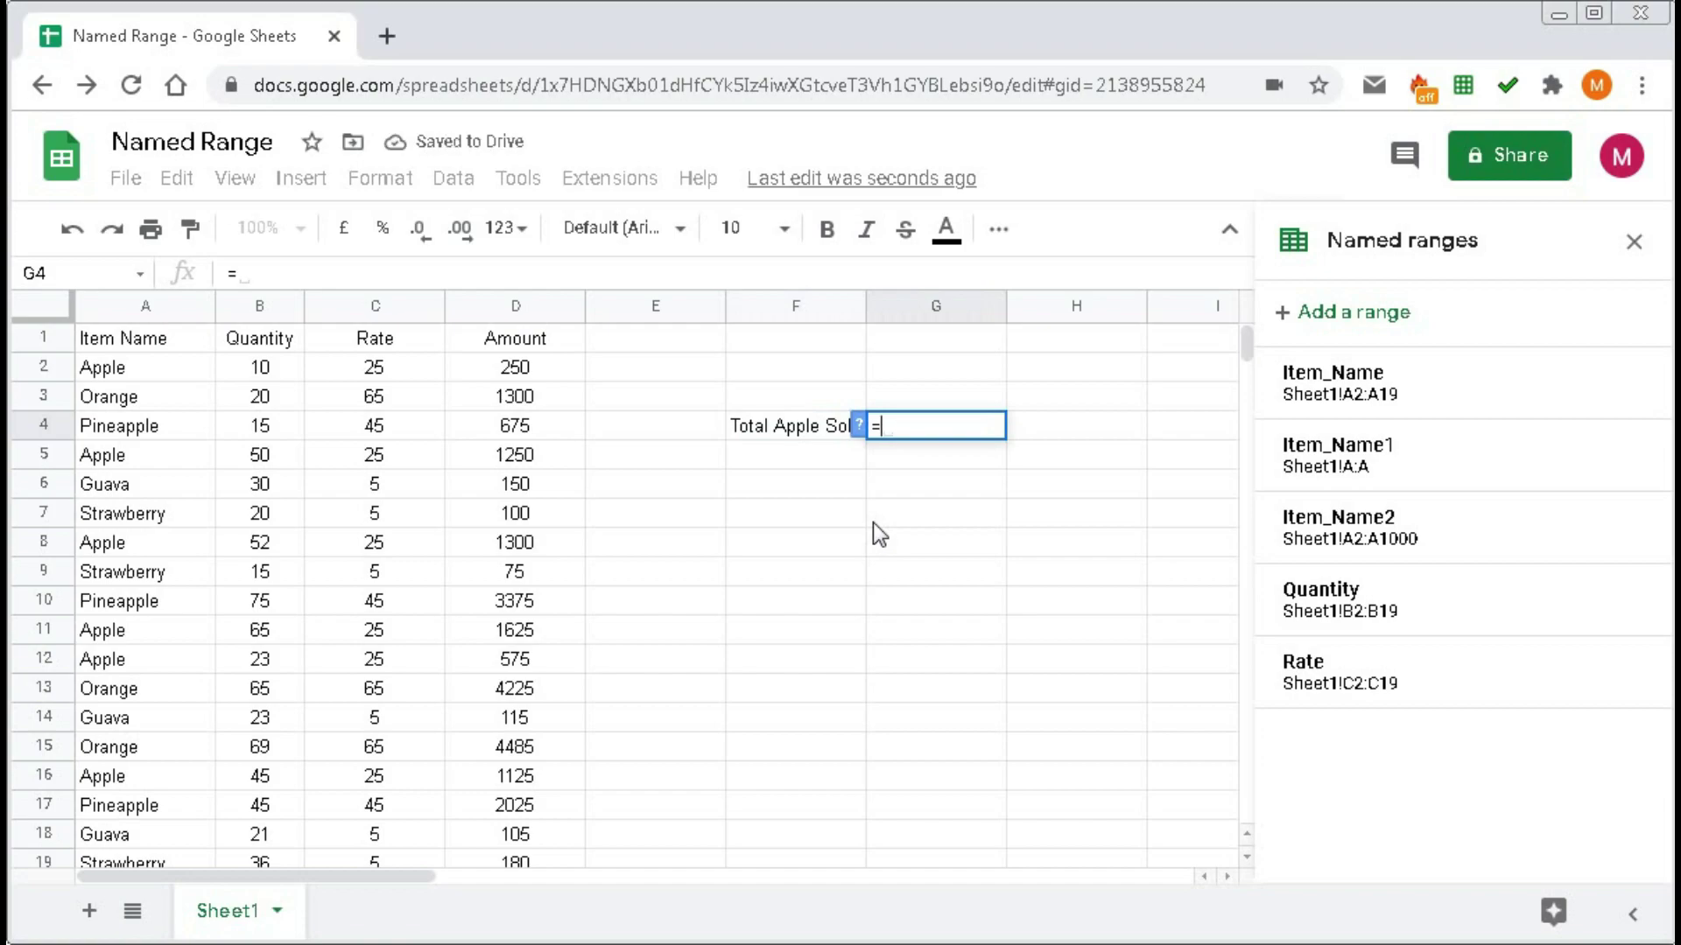
text(sumif()
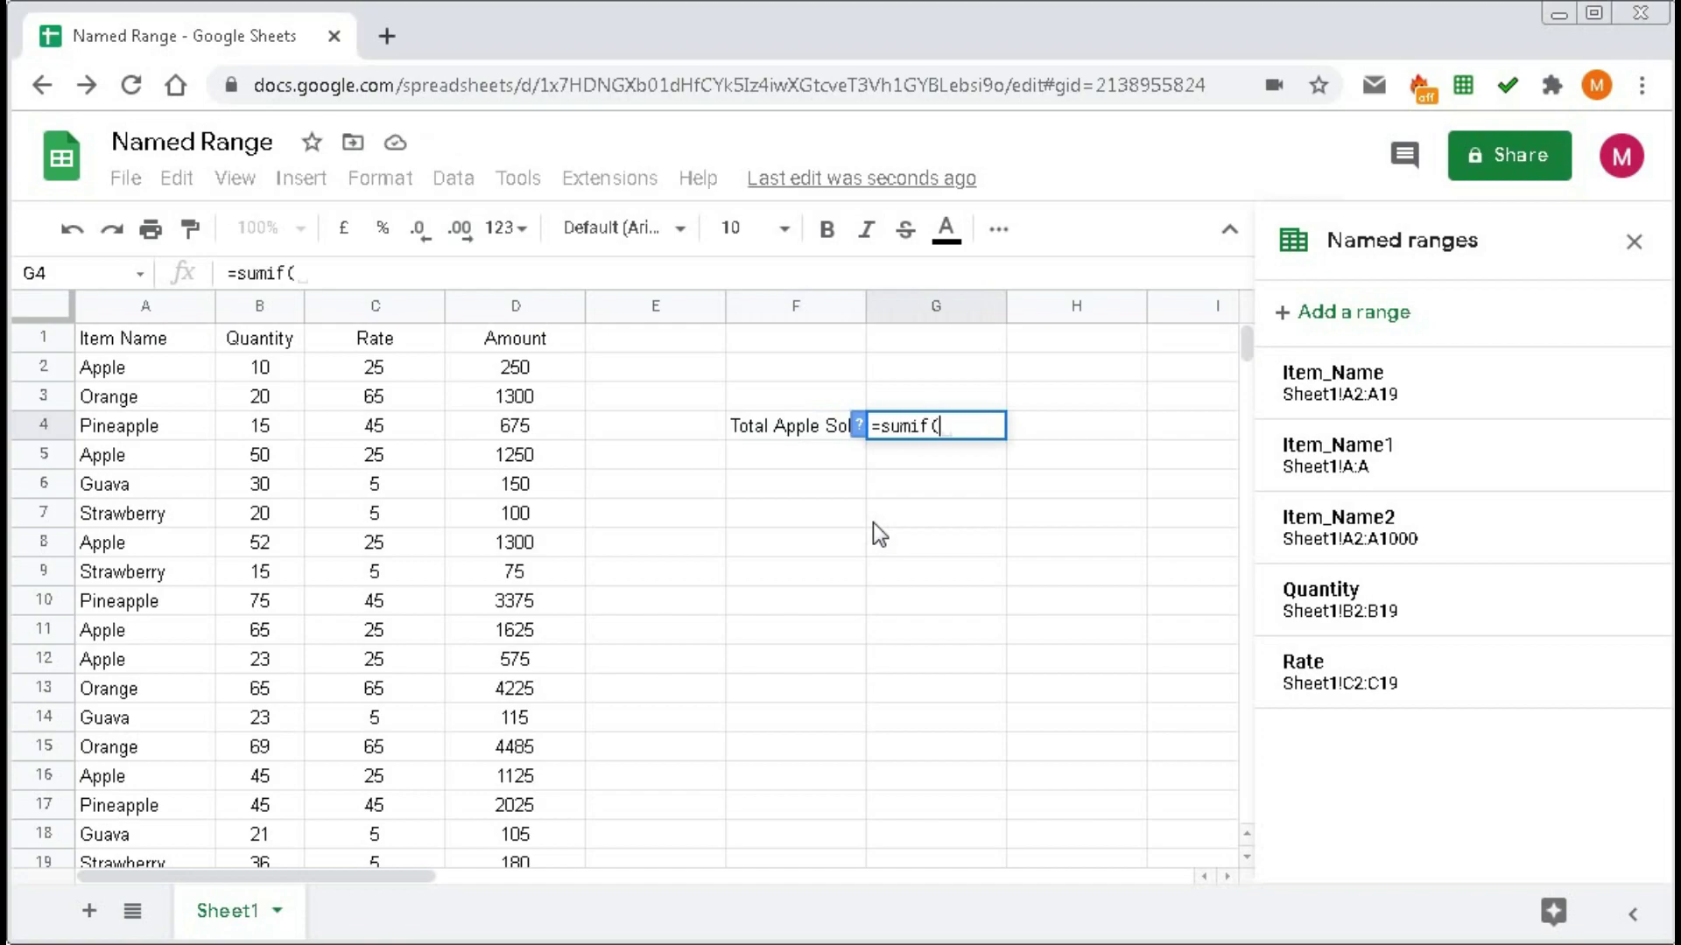
click(858, 426)
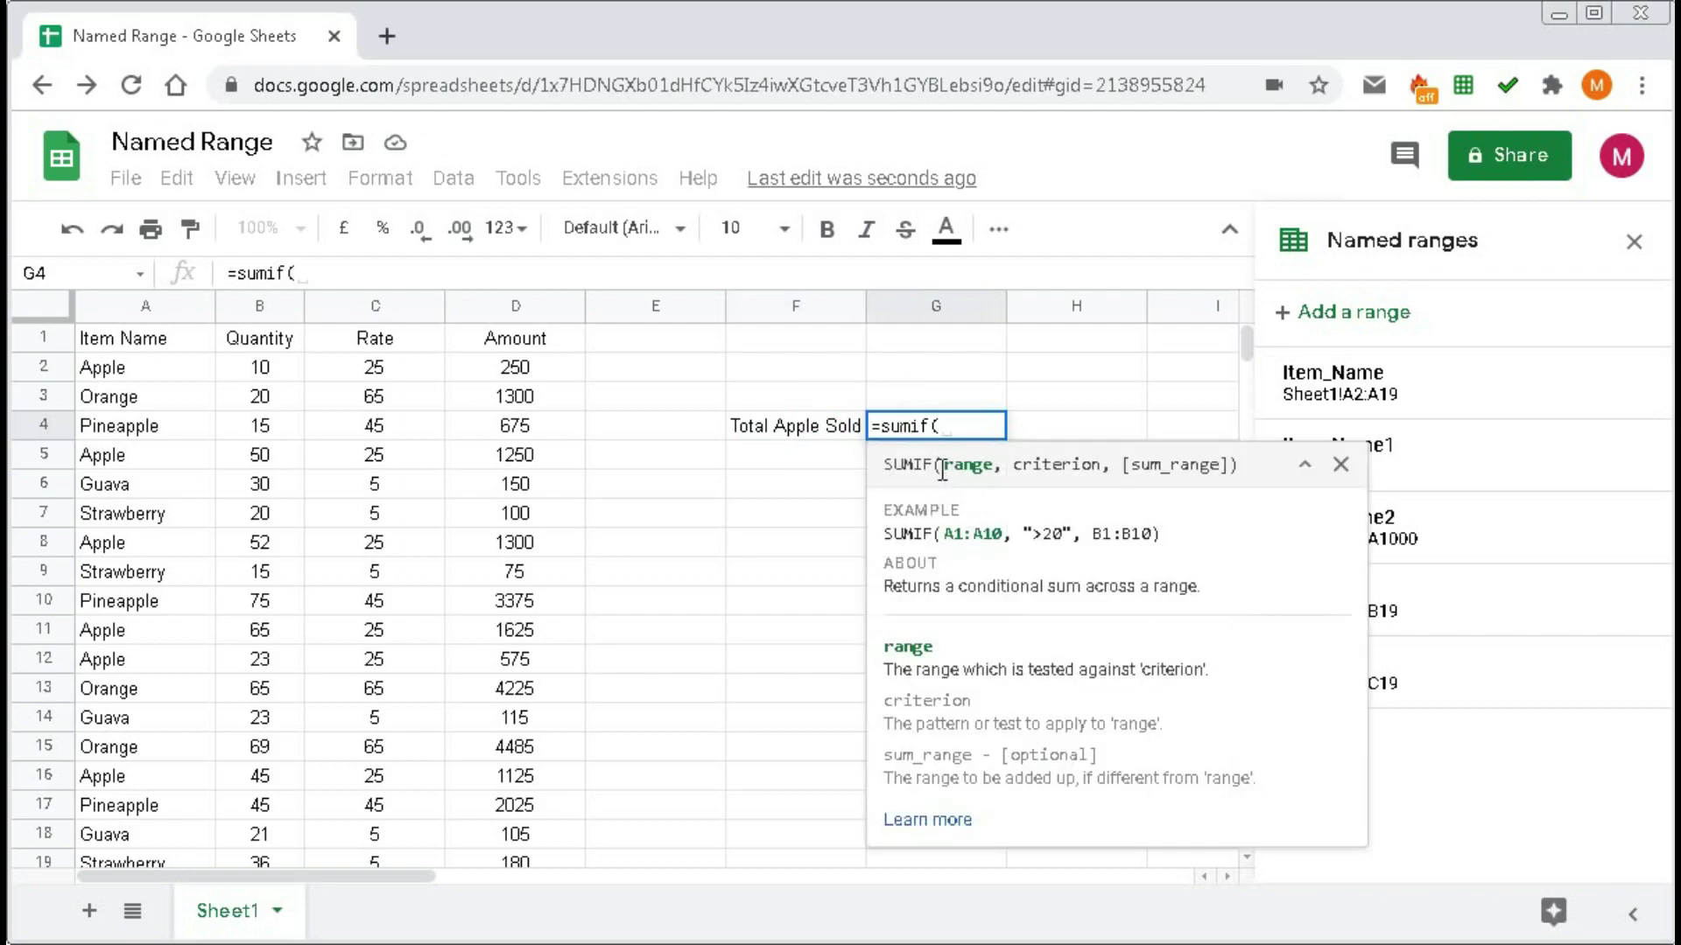
drag(942, 471, 1213, 476)
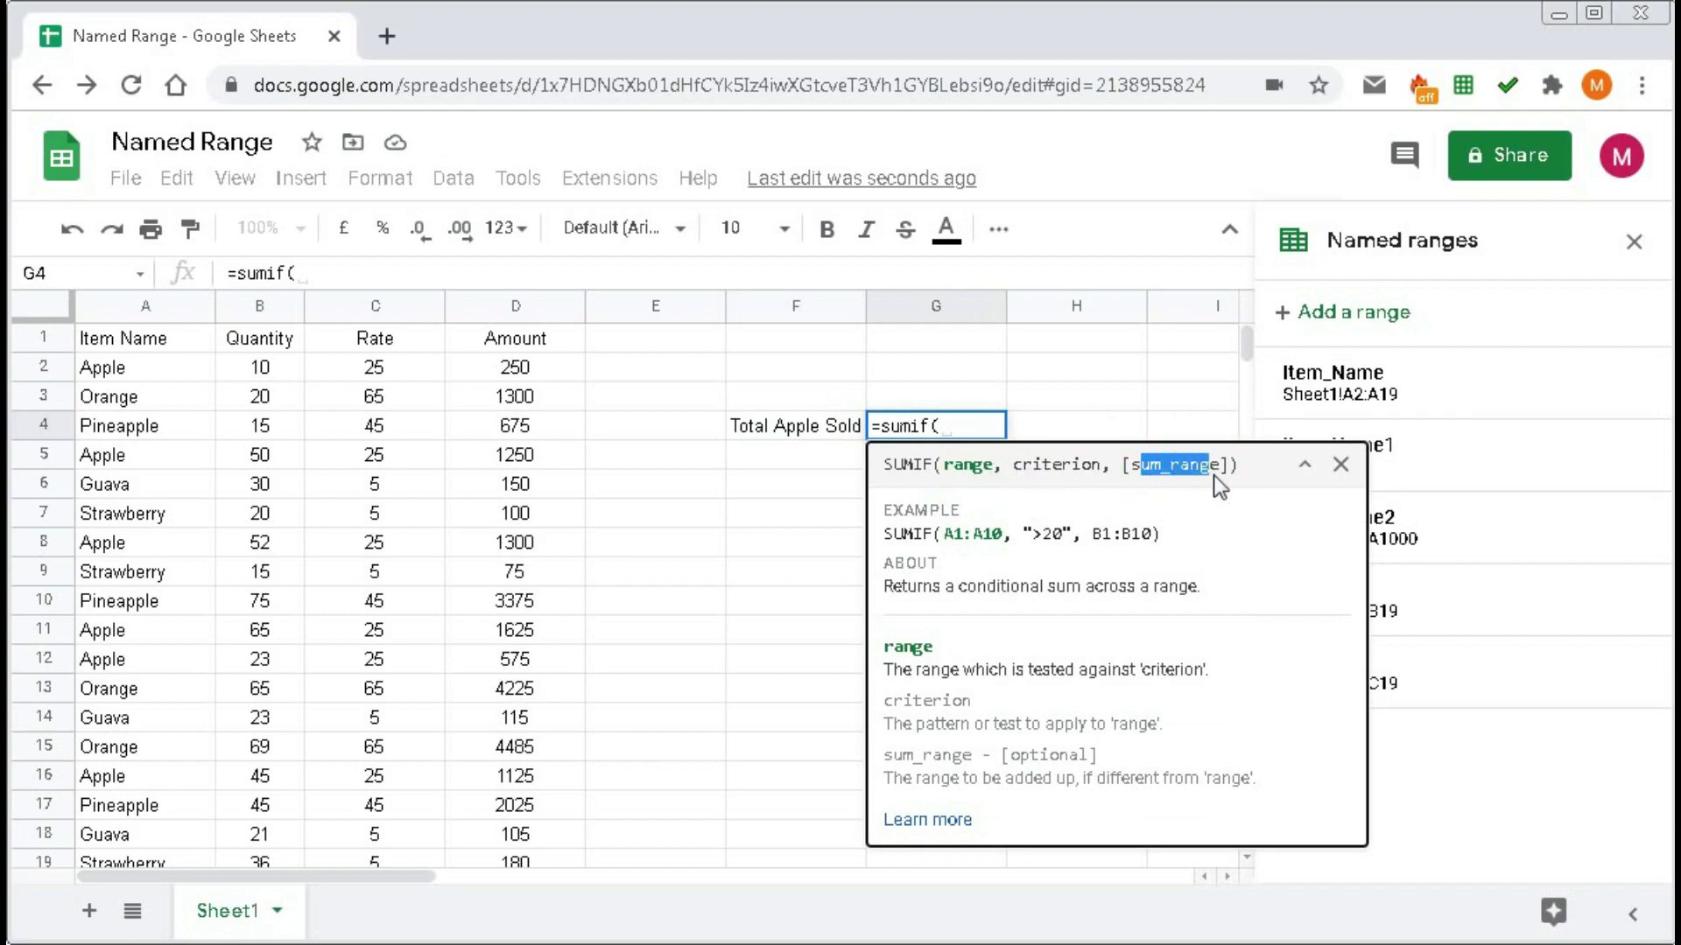
click(952, 428)
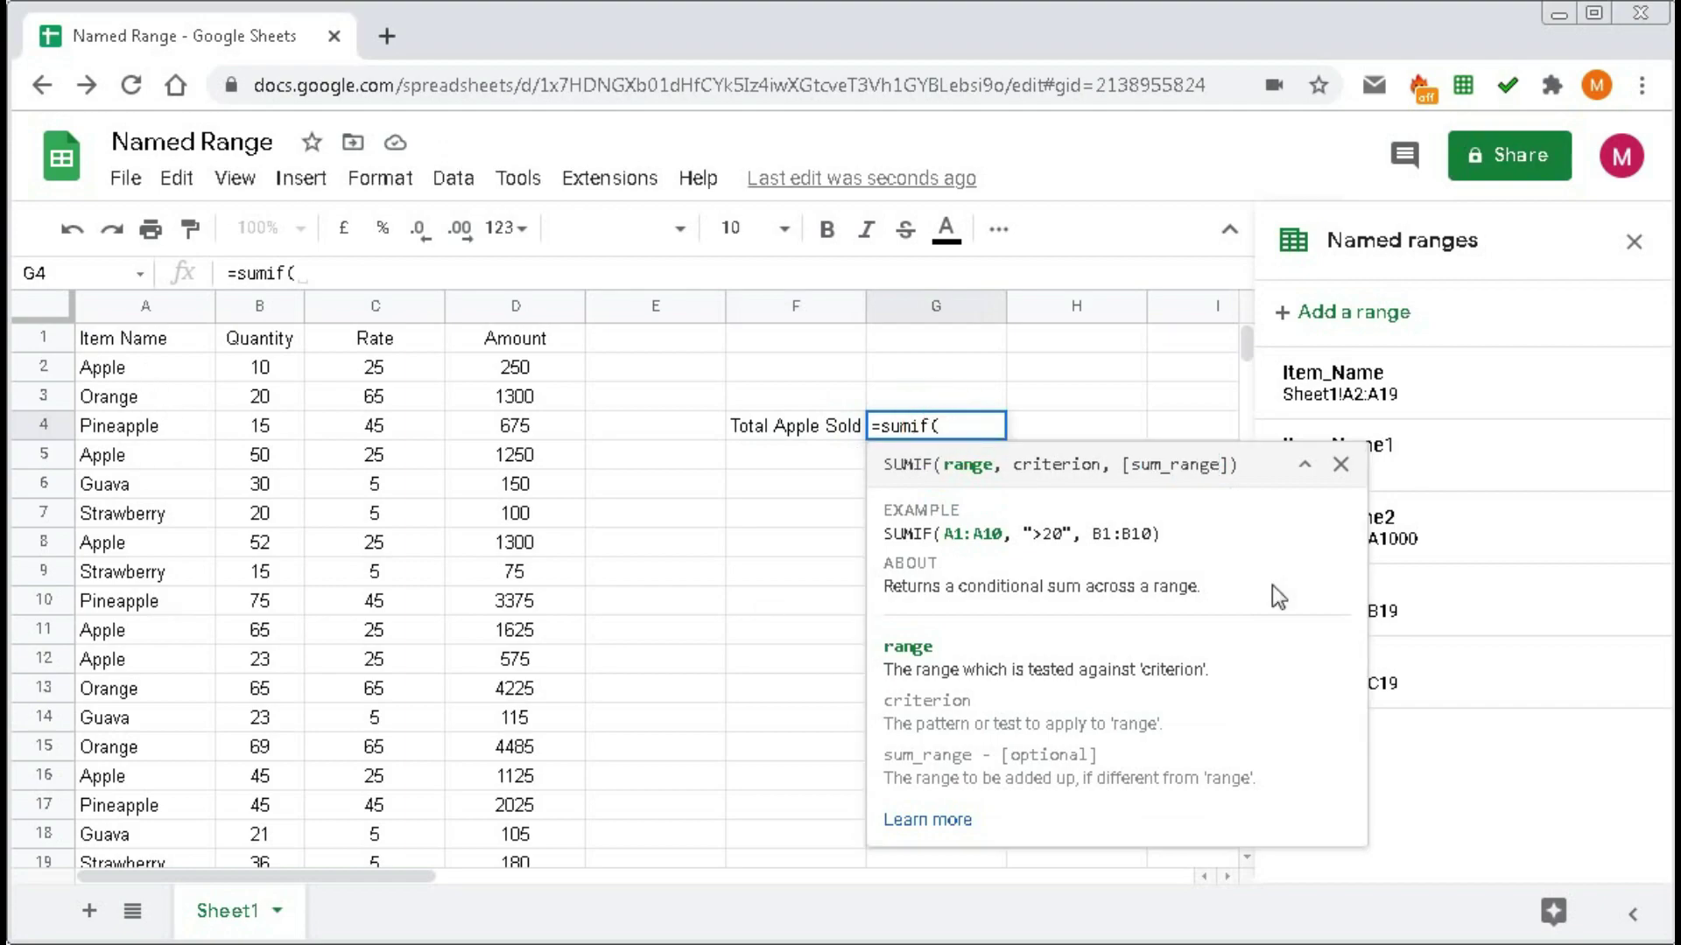
click(1342, 470)
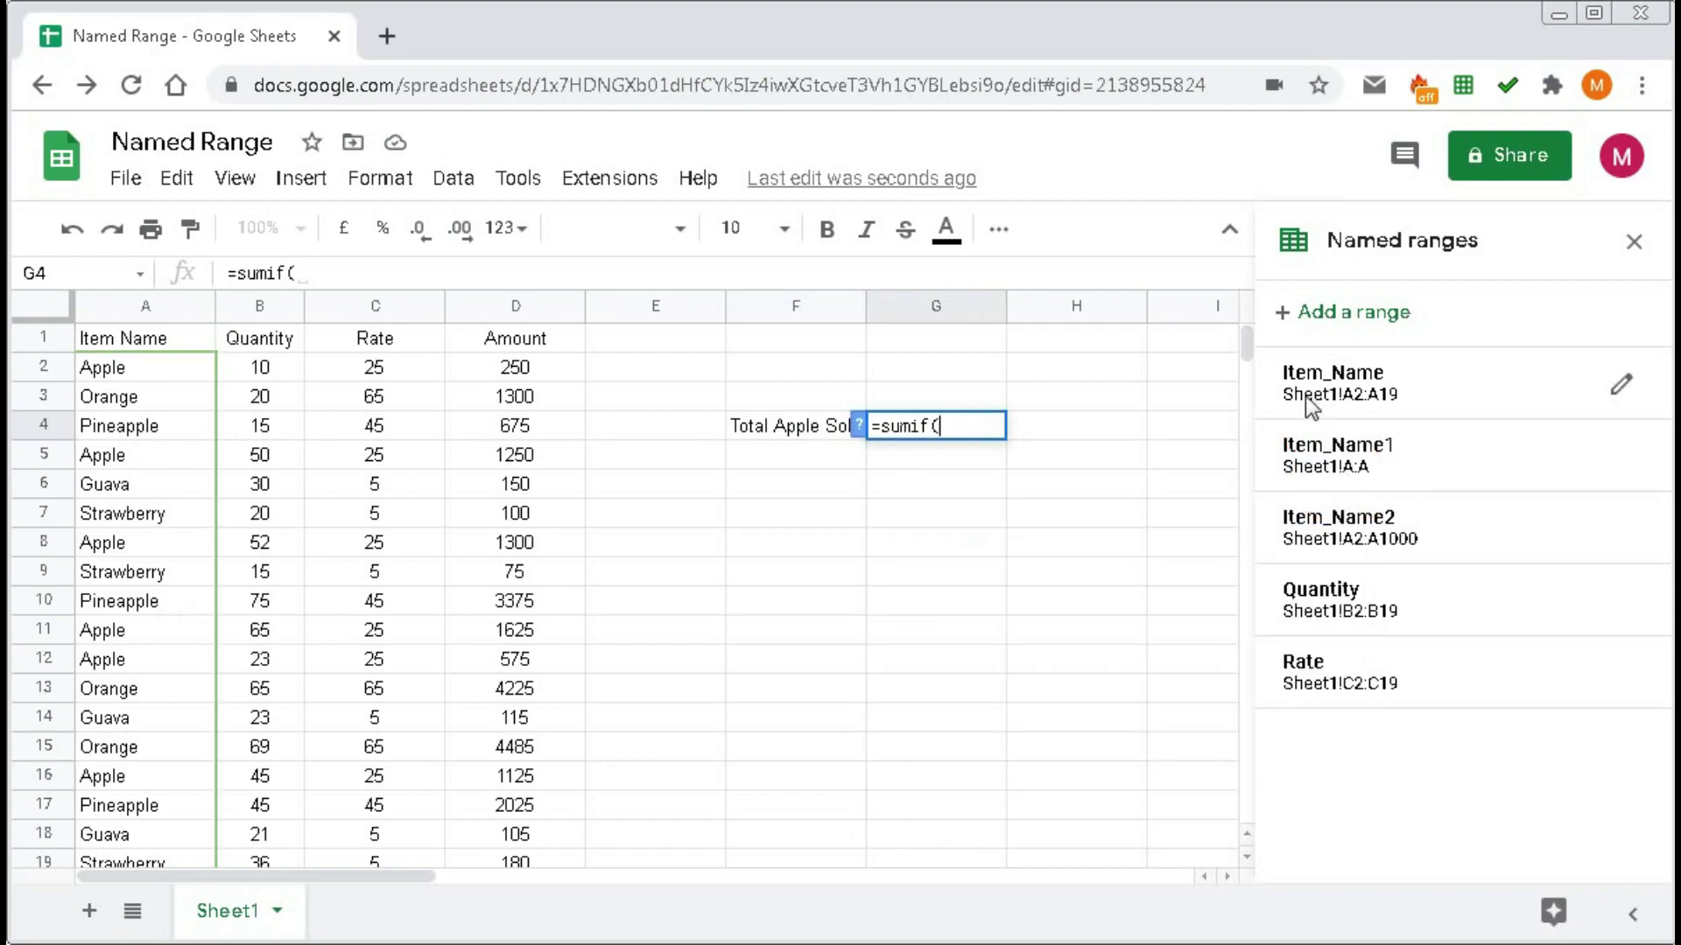
Complete the SUMIF formula in G4 with Item_Name as range, "Apple" as criterion and Quantity as sum range.
text(I)
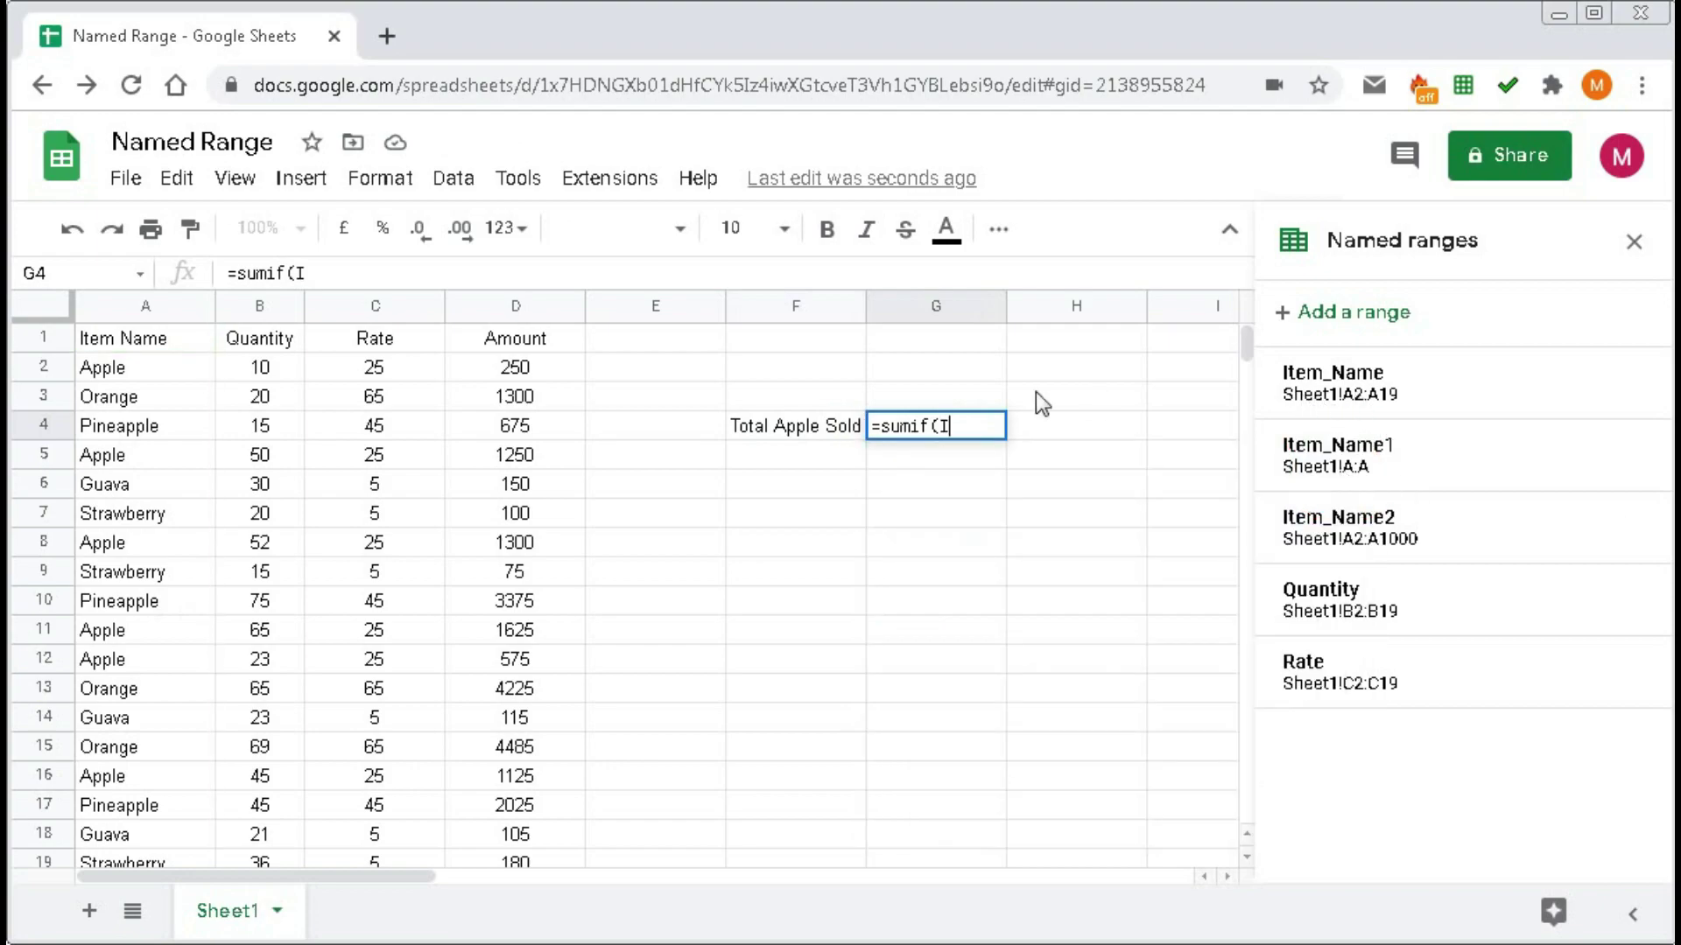
text(tem_Name)
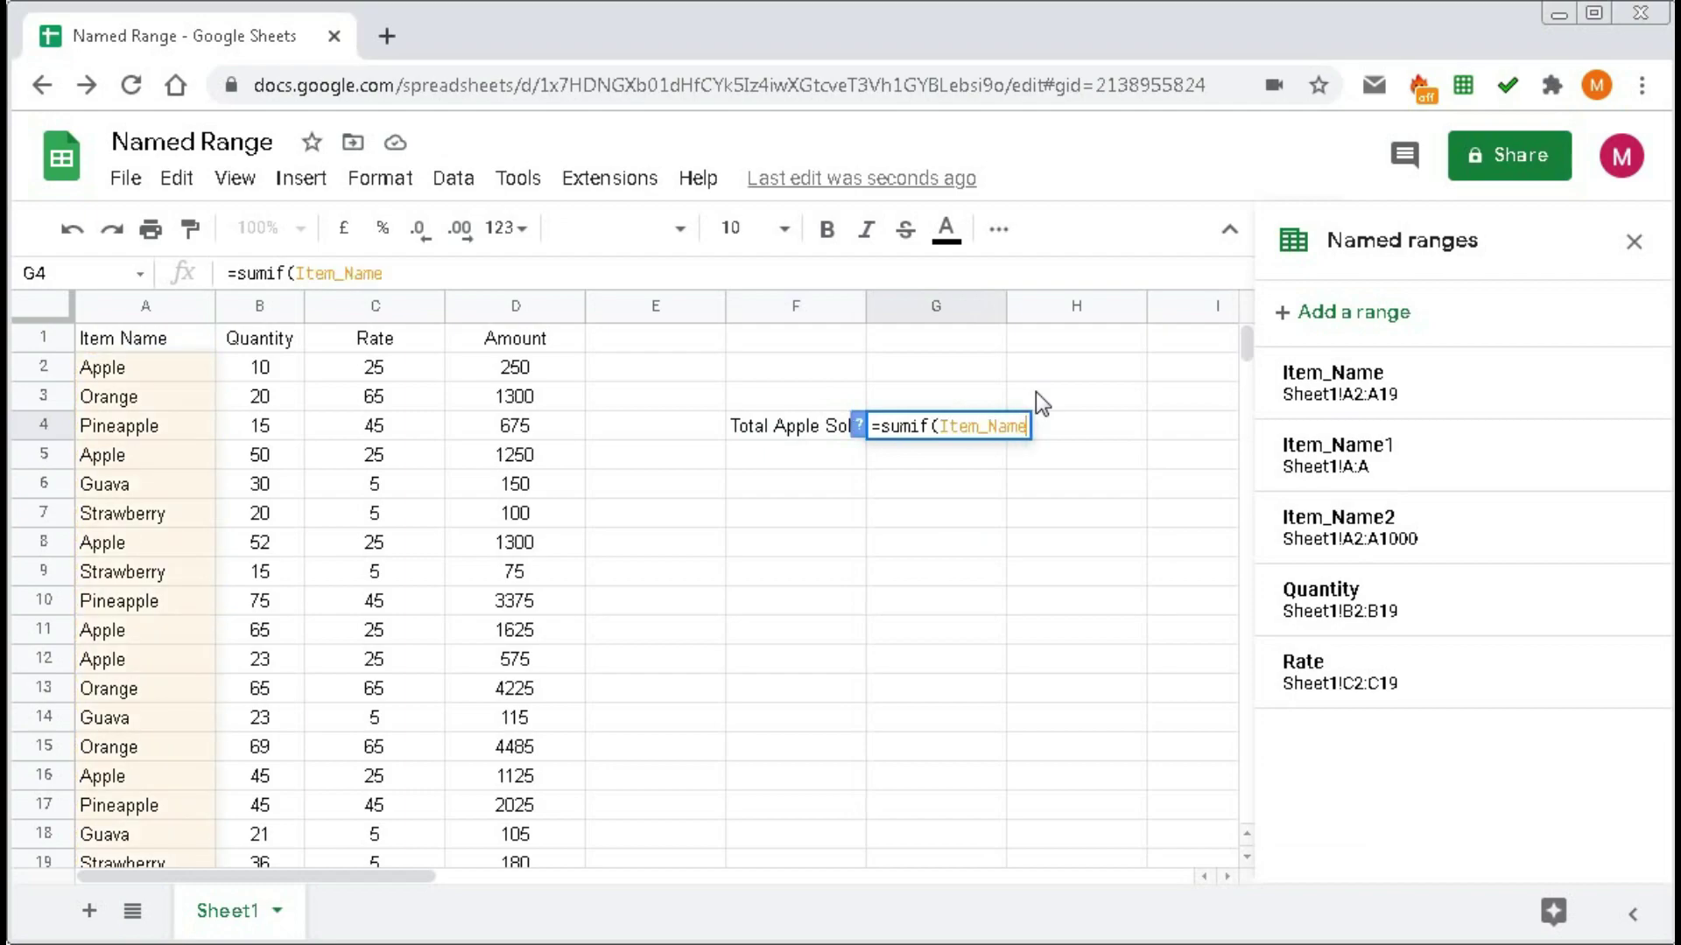
text(,)
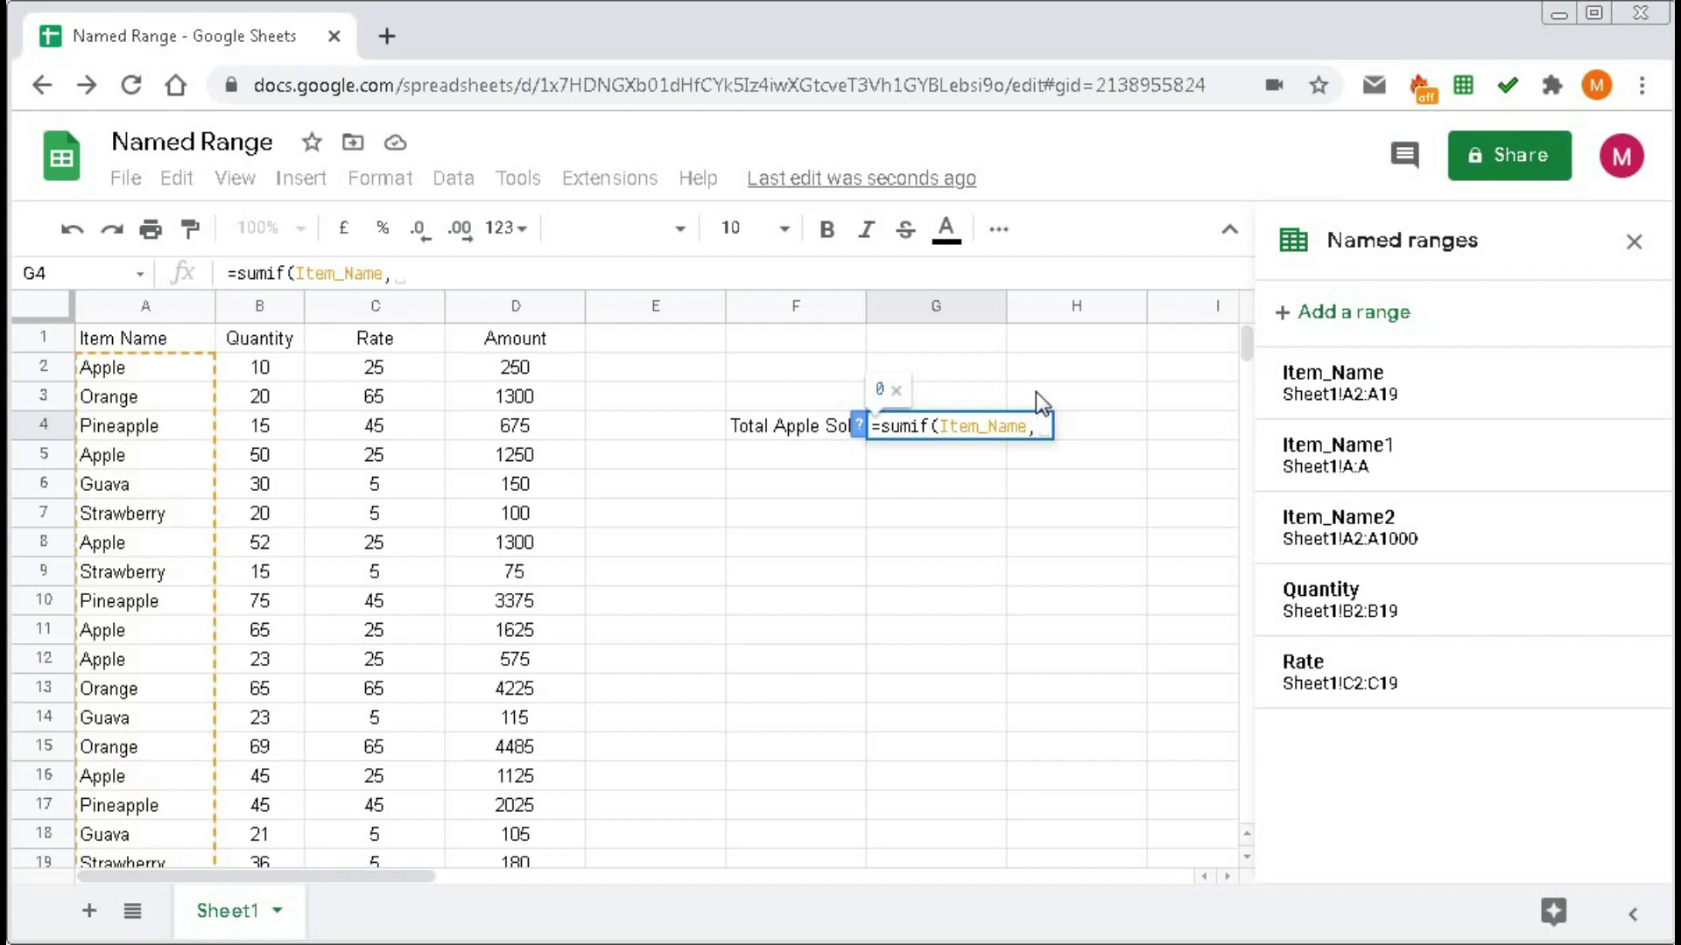
text("A)
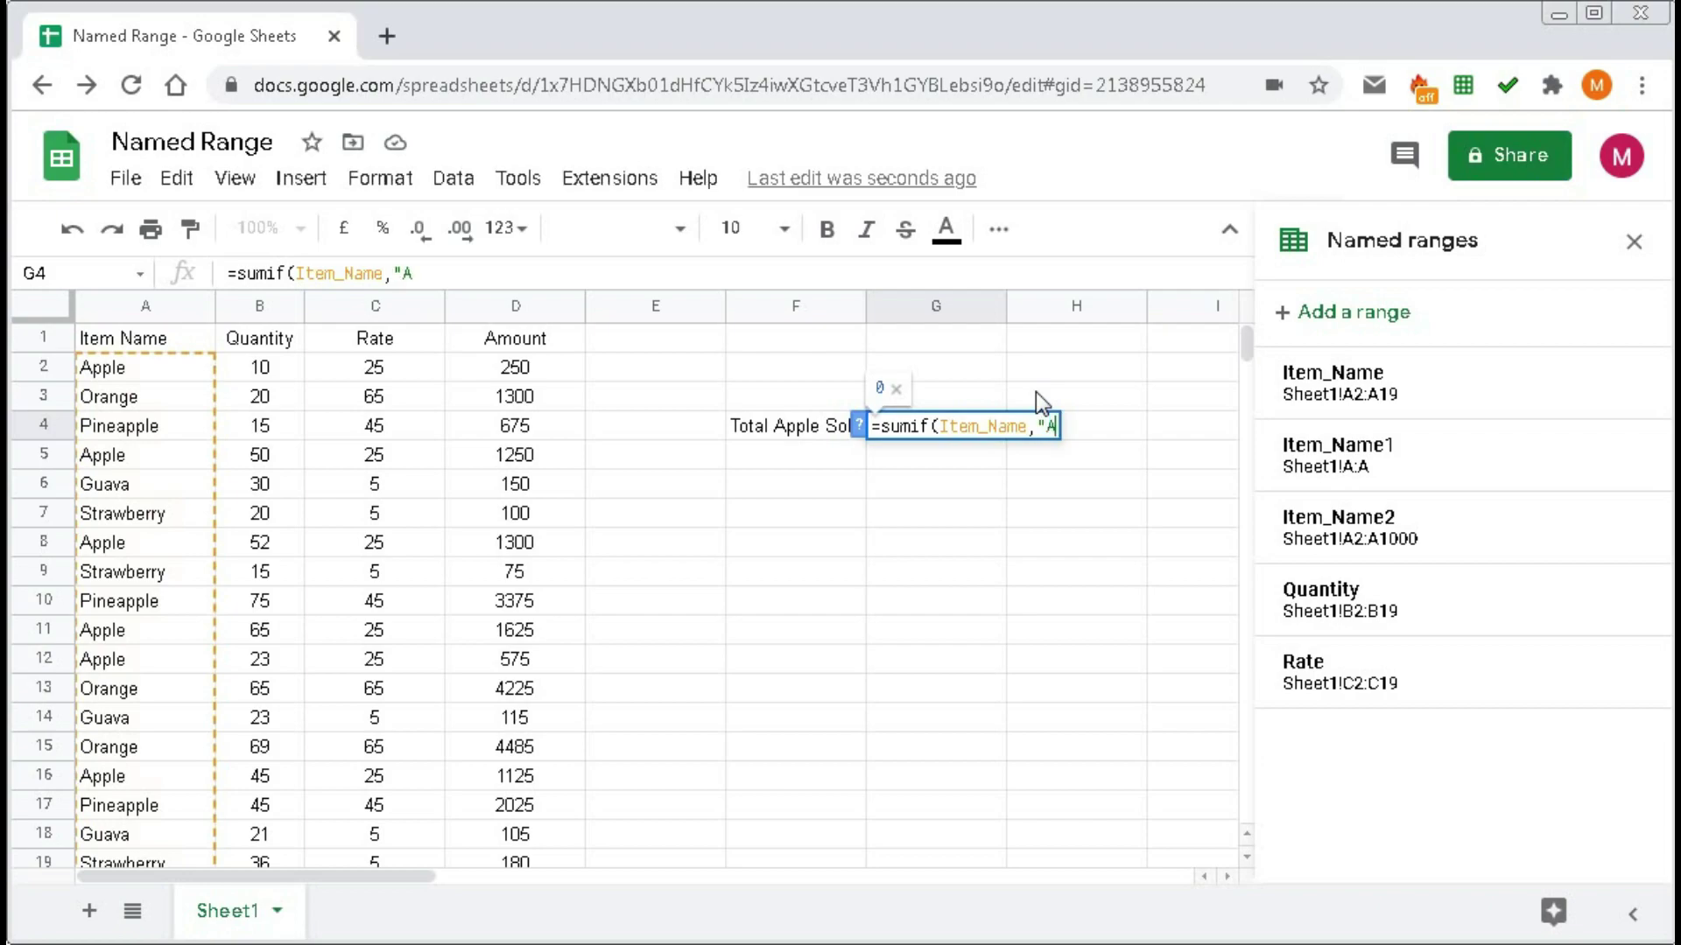
text(pple",)
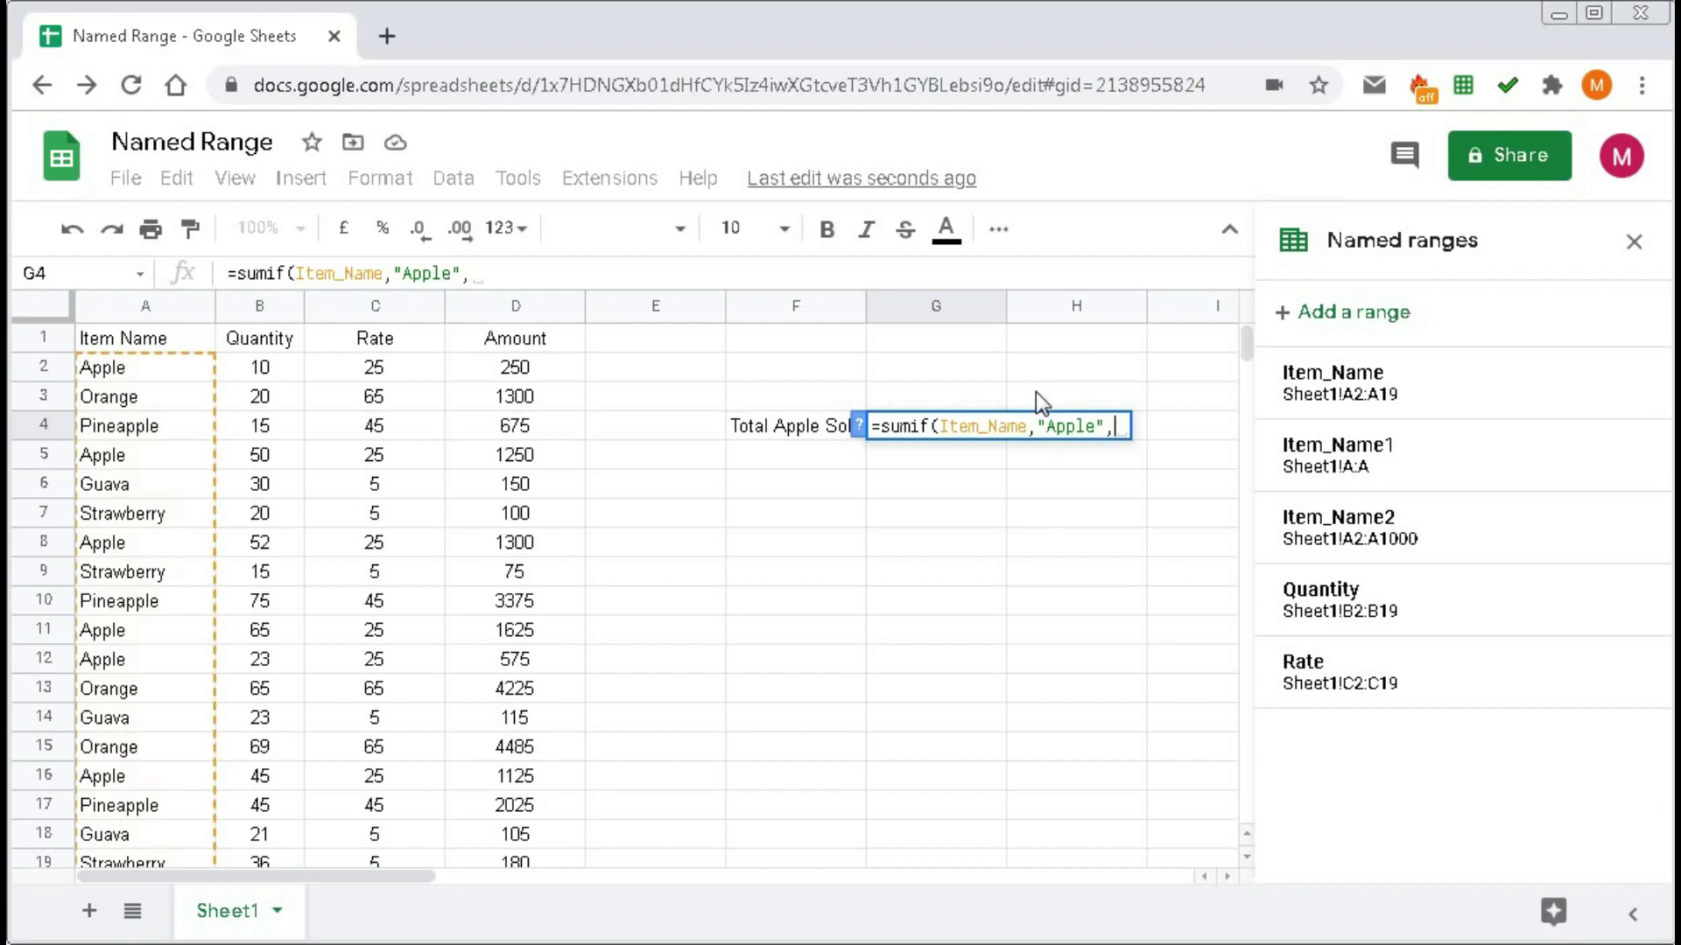
text(Q)
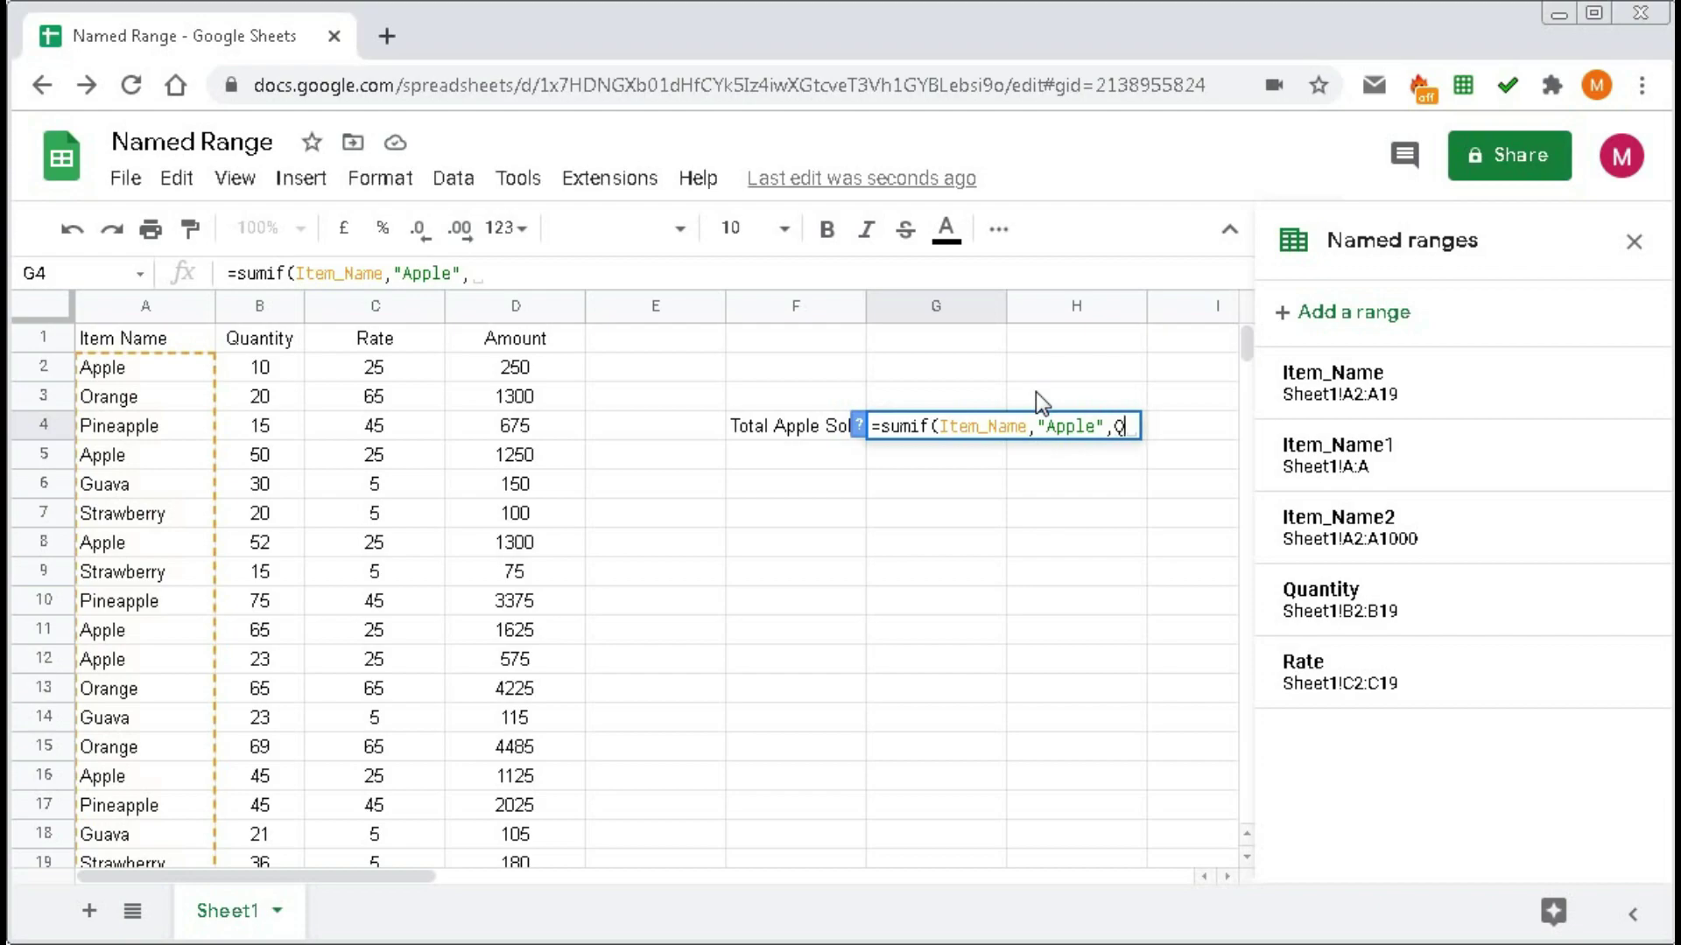
text(uantity)
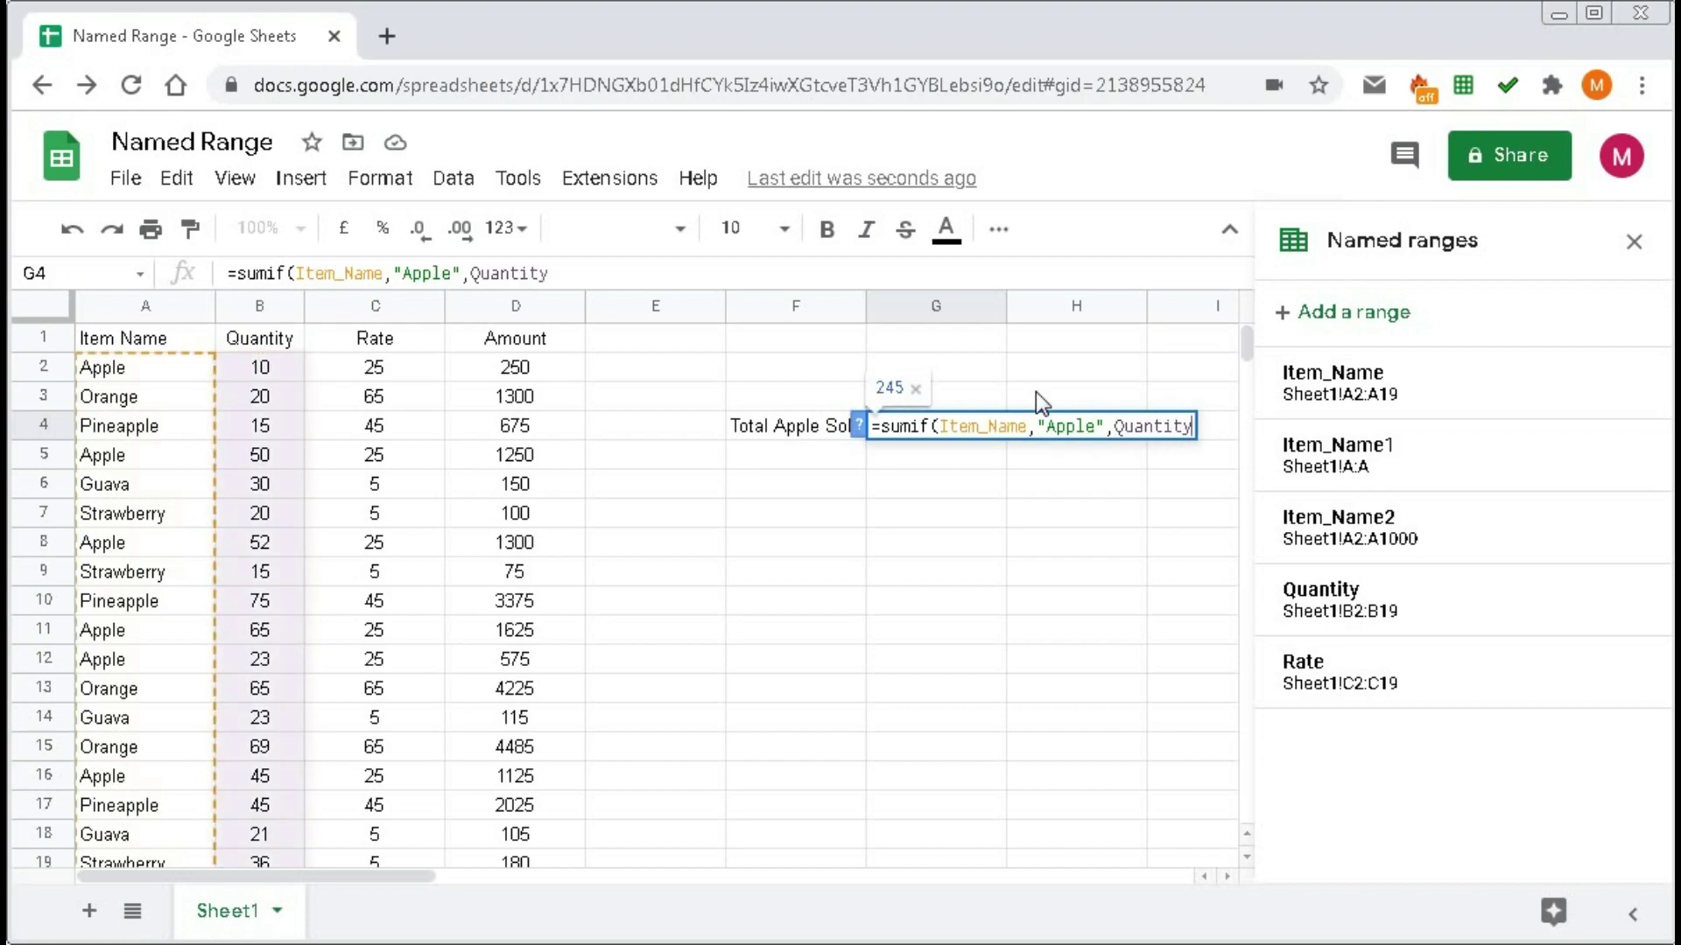
text())
key(Return)
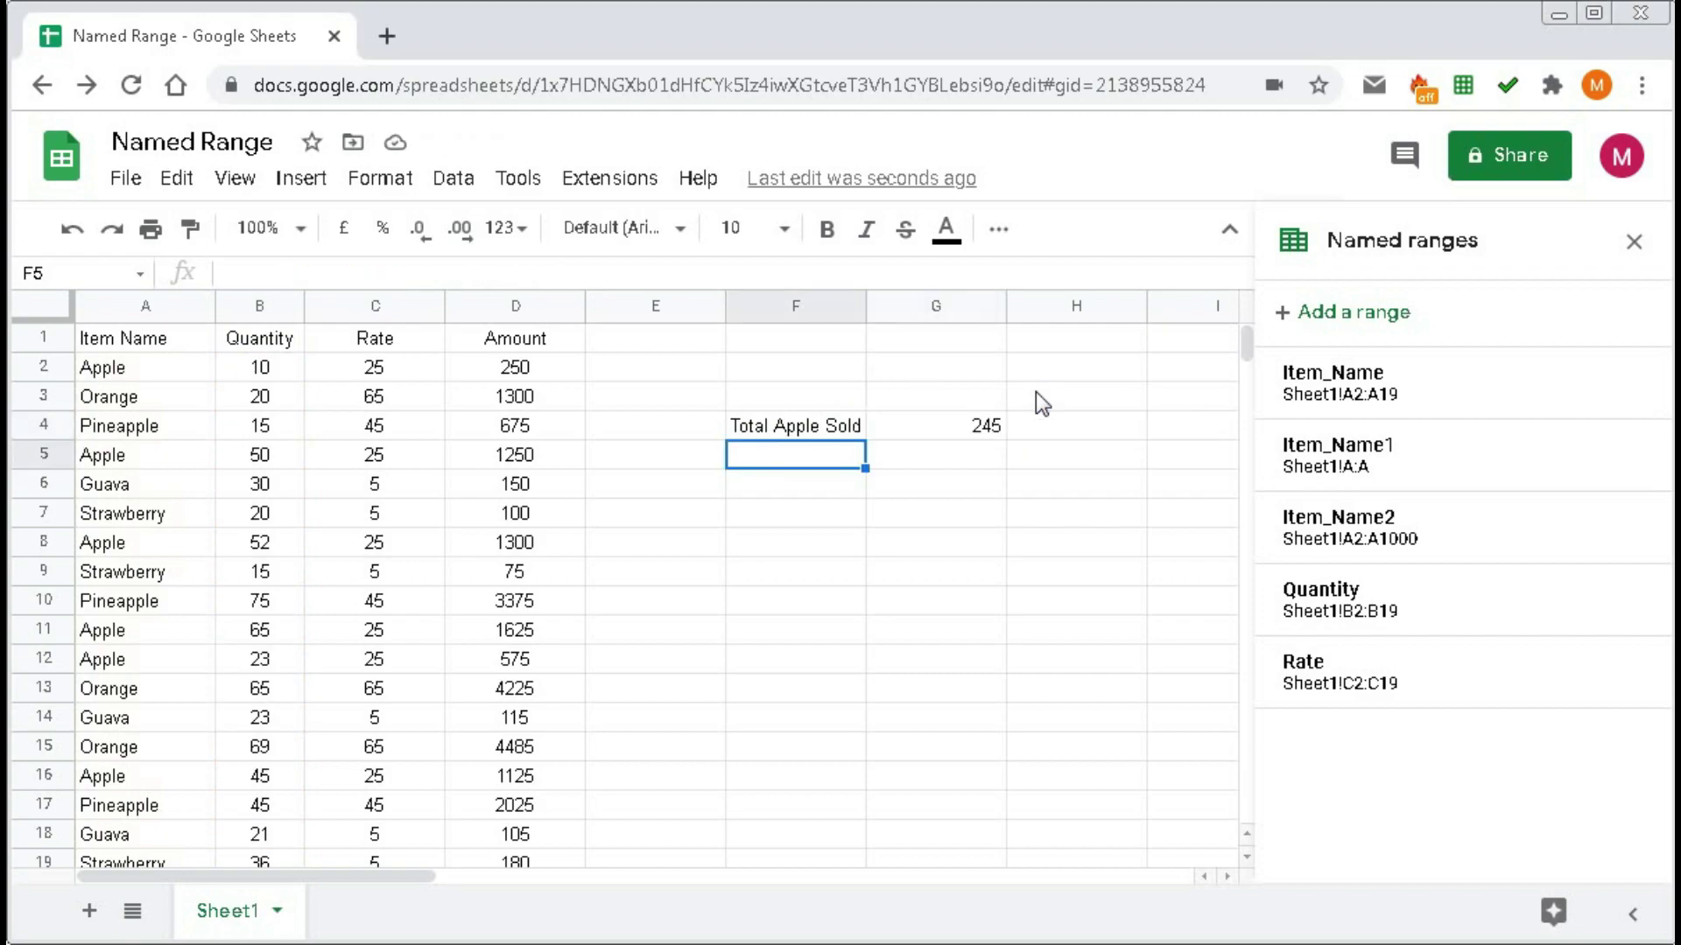
mouse_move(1329, 524)
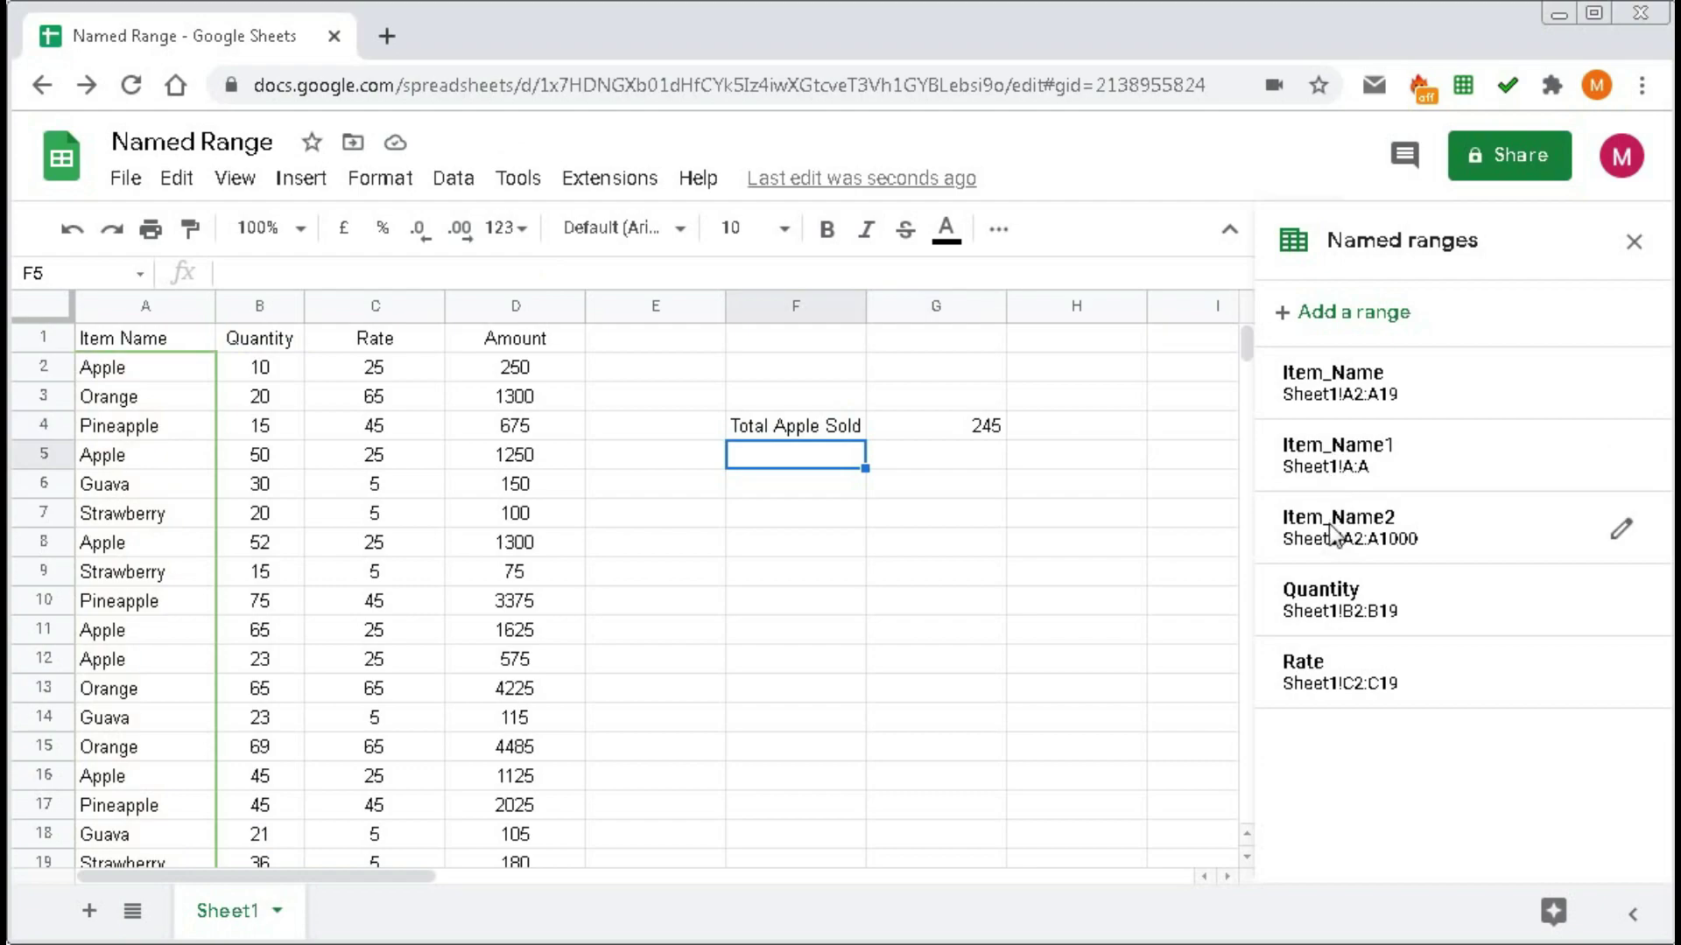
Enter a SUMIF formula in cell G5 with Item_Name1 as range, "Apple" as criterion and Quantity as sum range.
click(939, 454)
text(=)
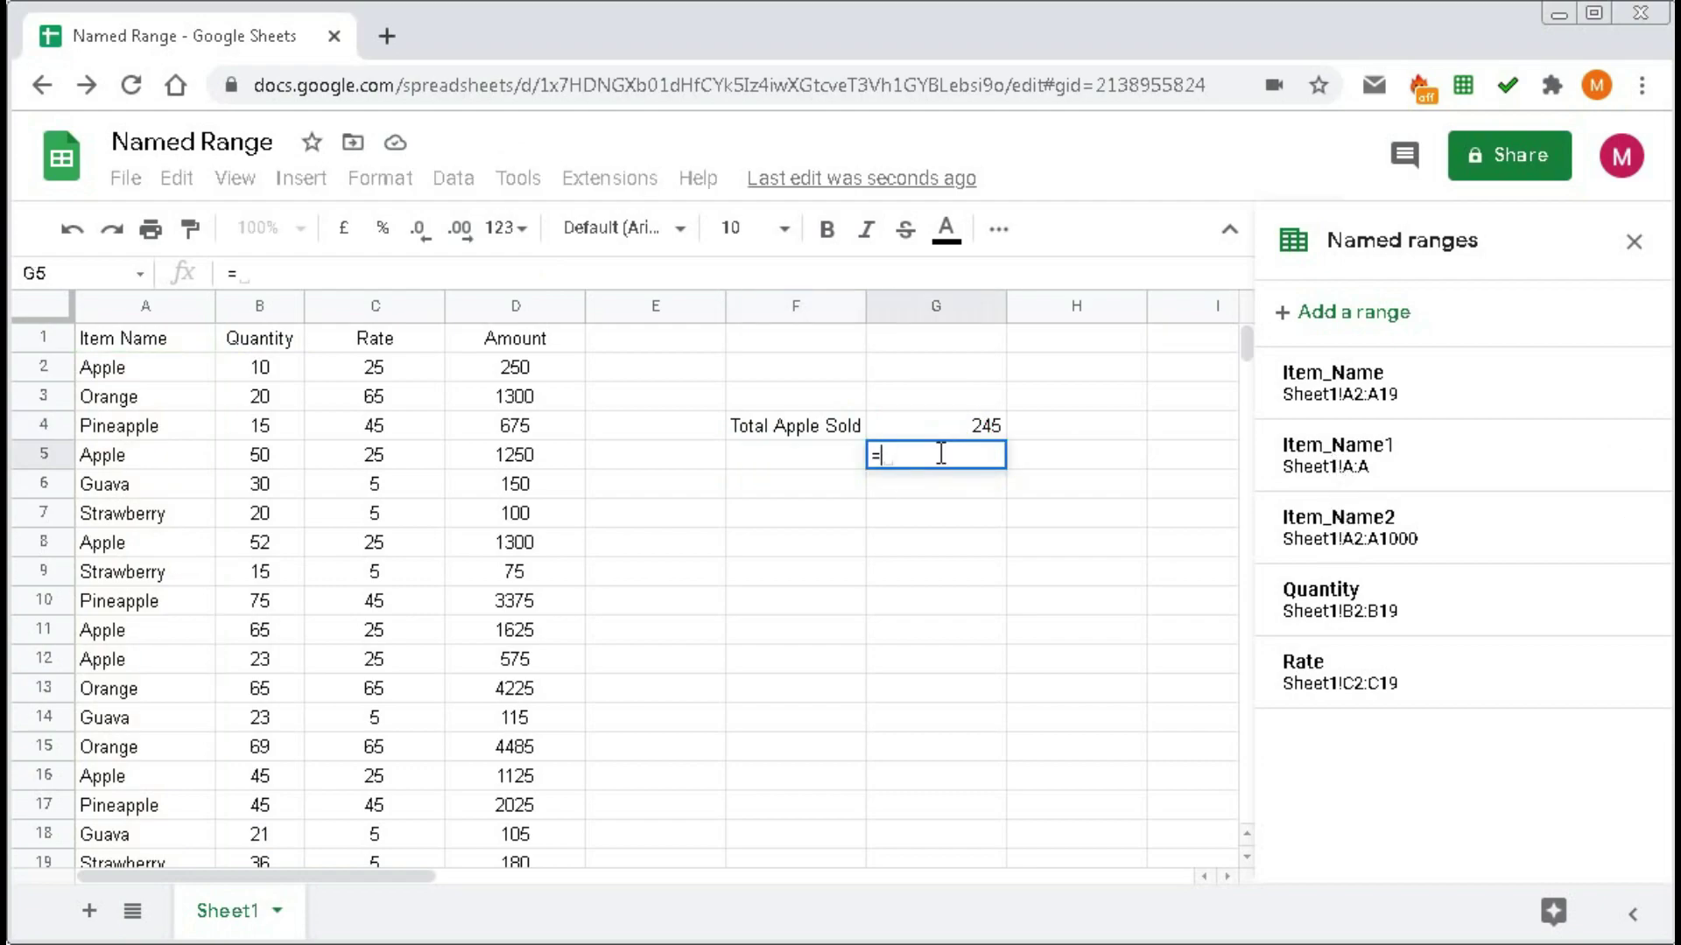
text(sumif()
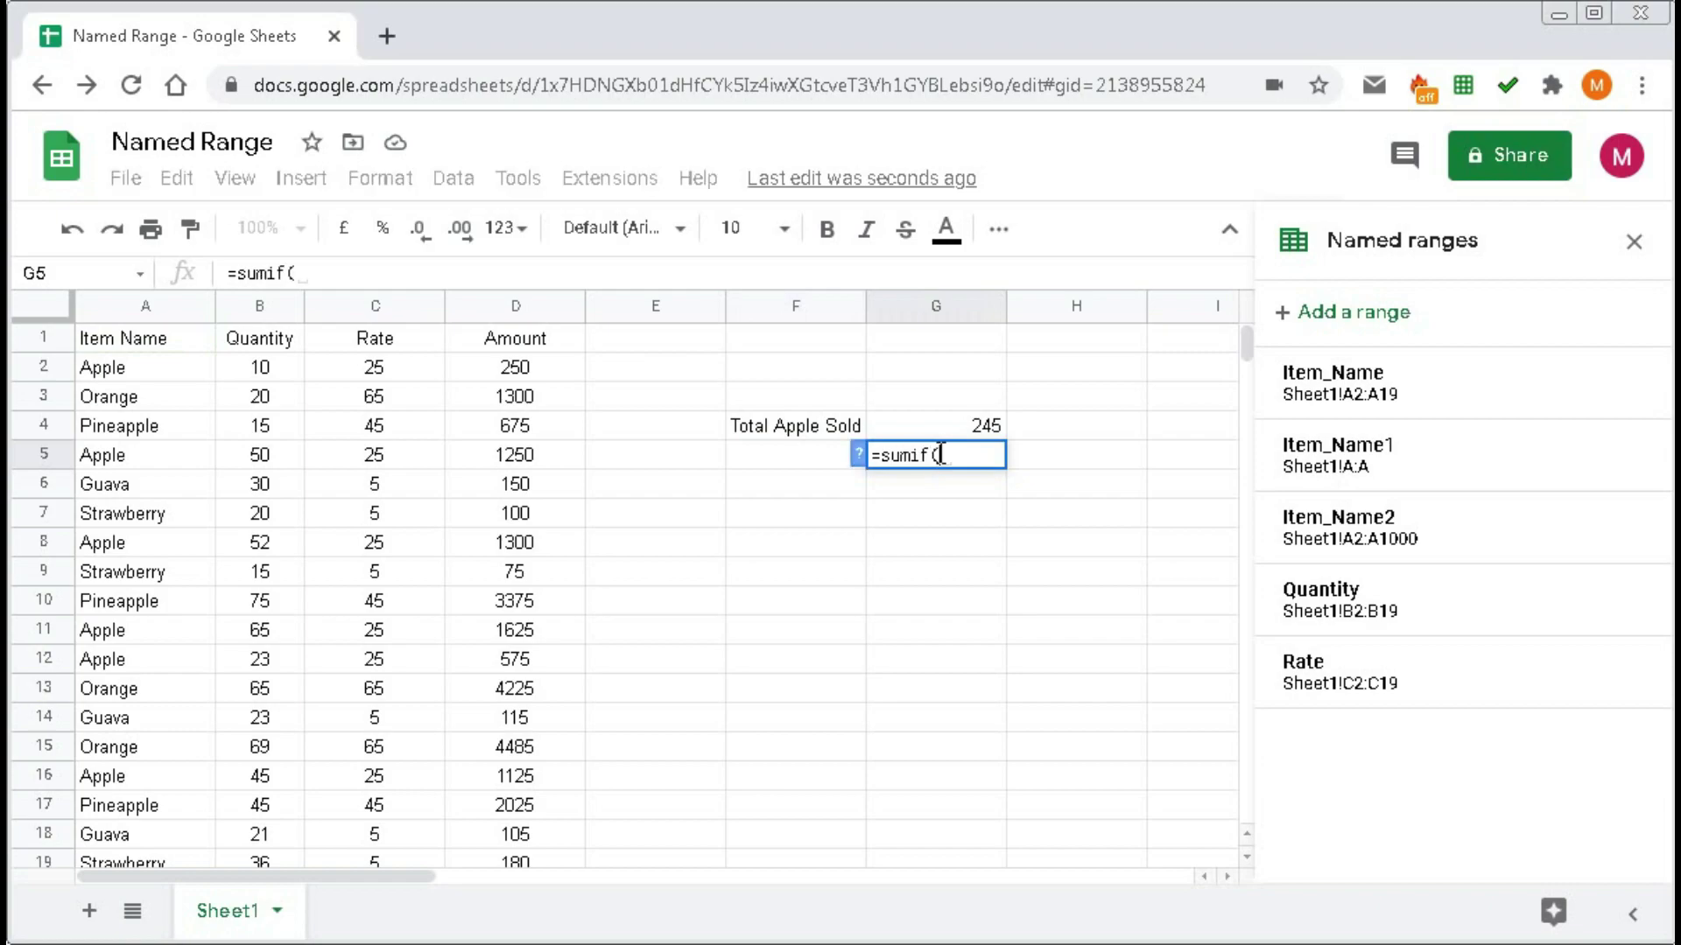
text(Ite)
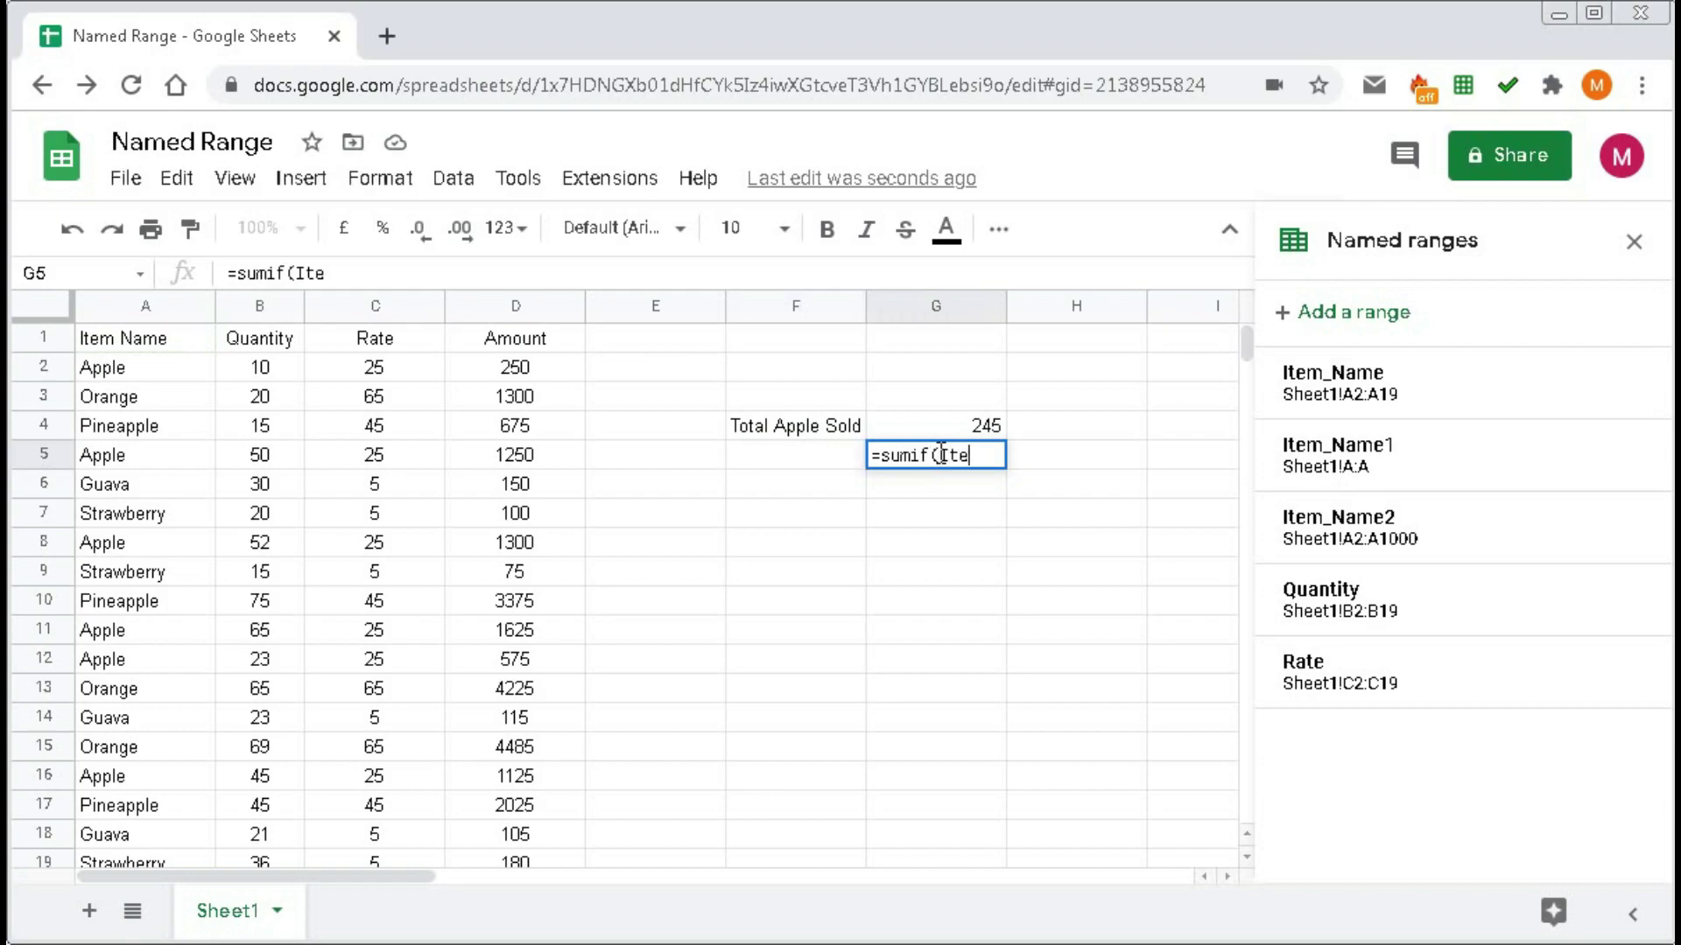
text(m_Name1)
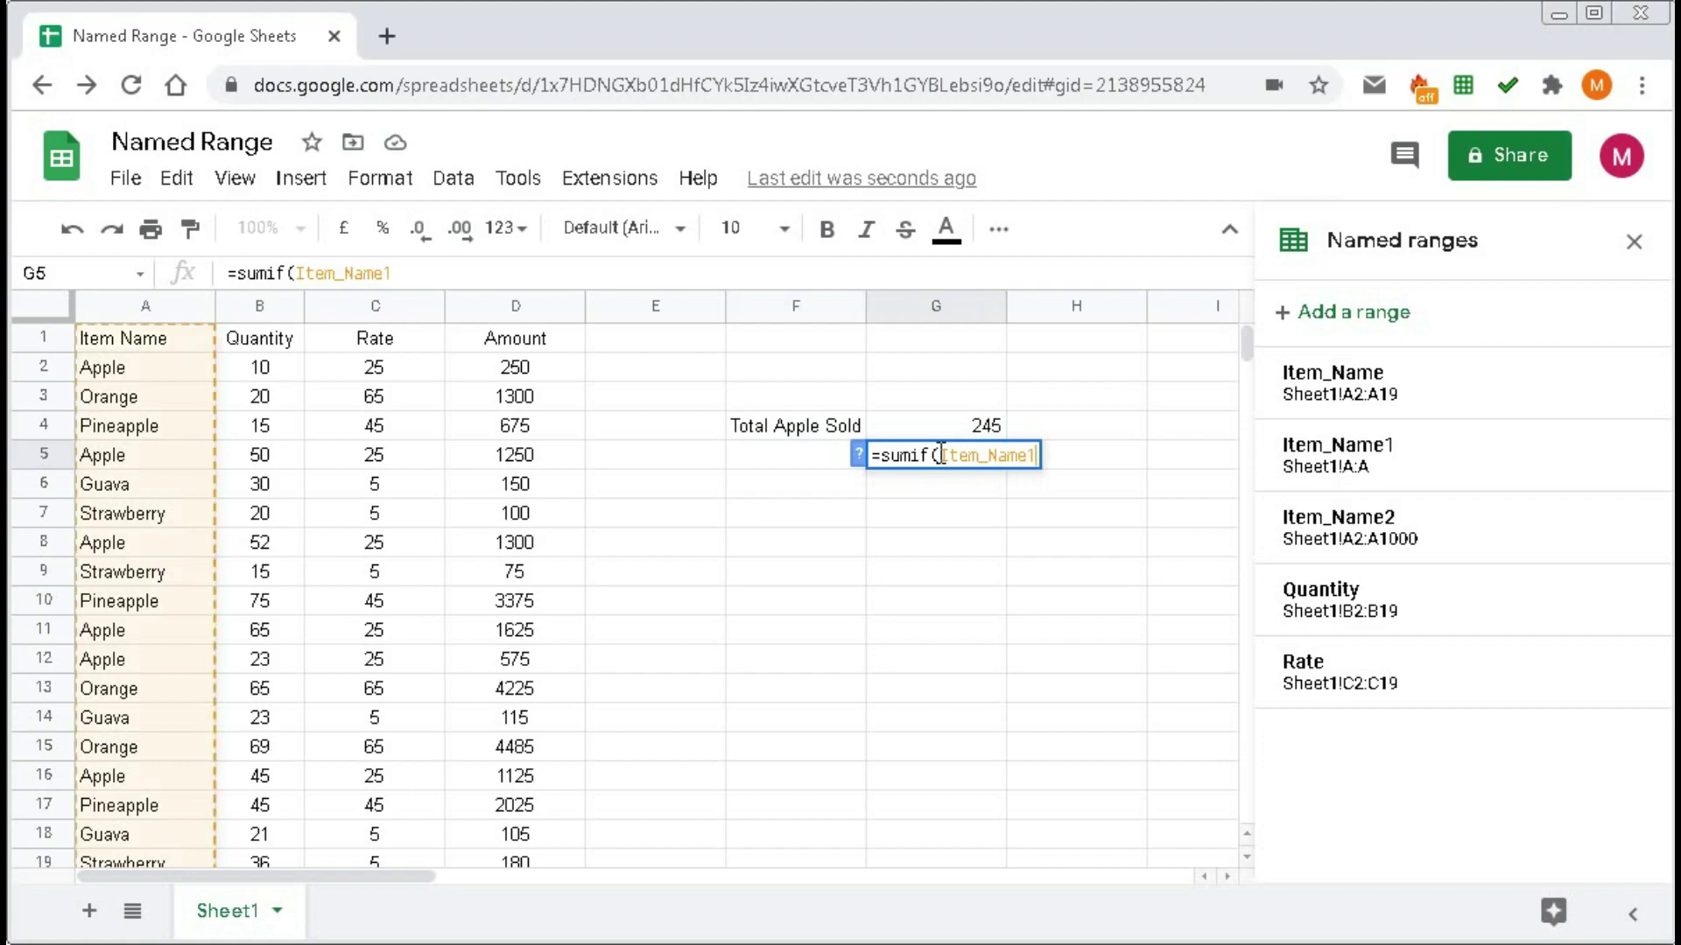
text(,")
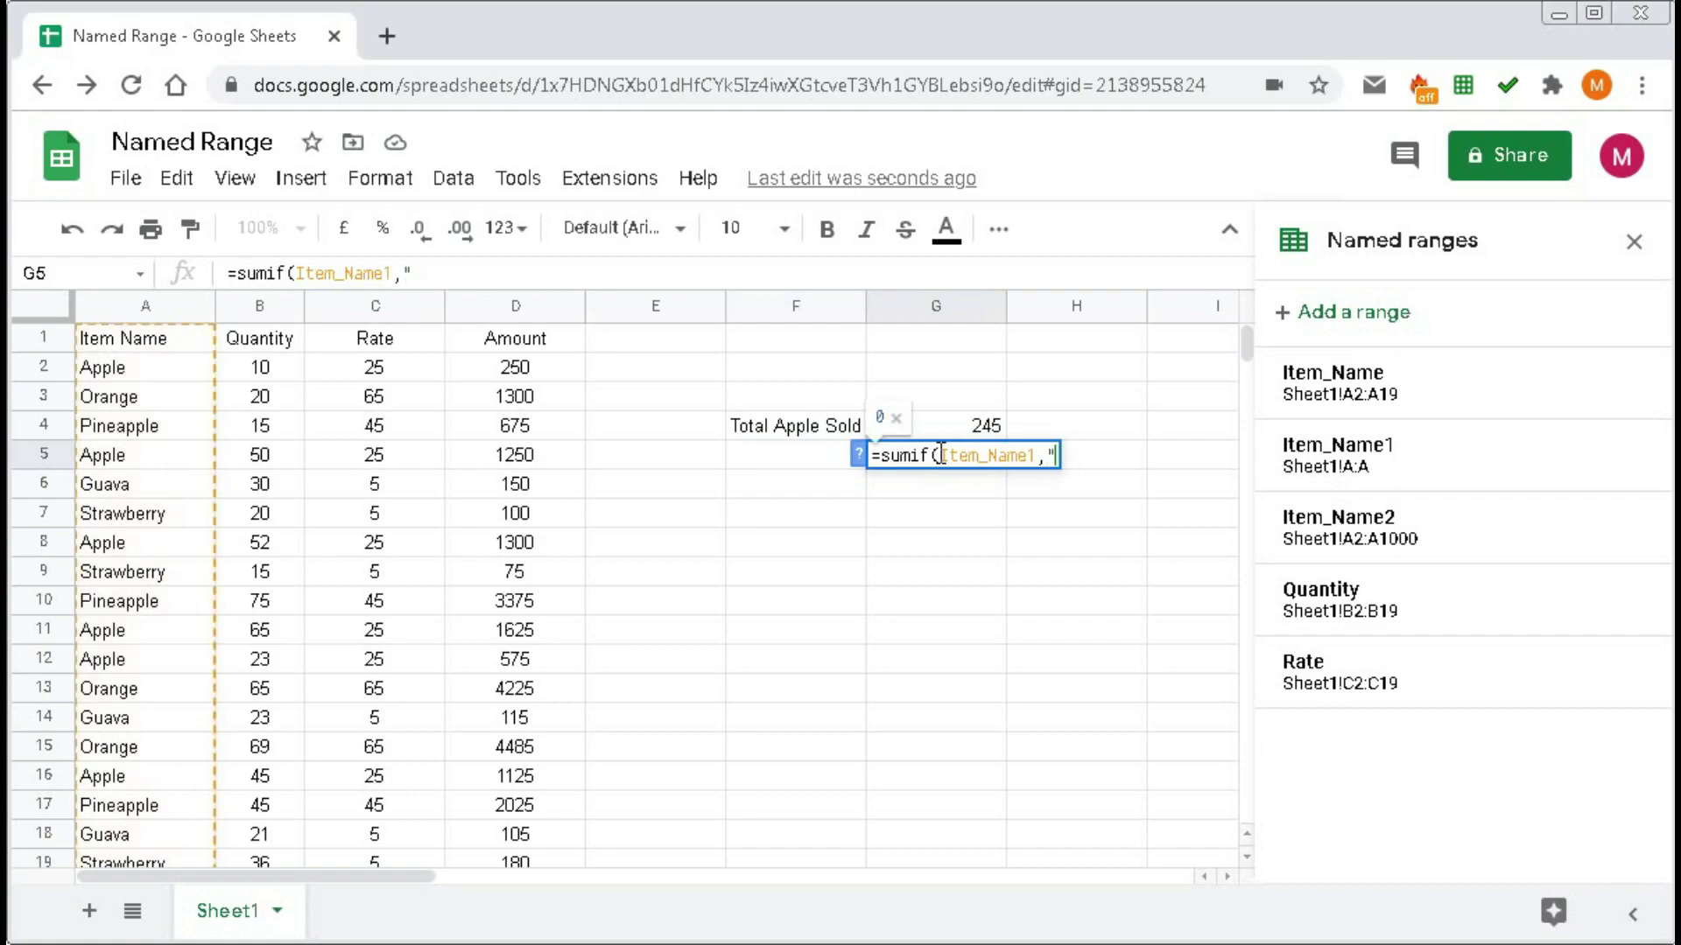
text(Apple",)
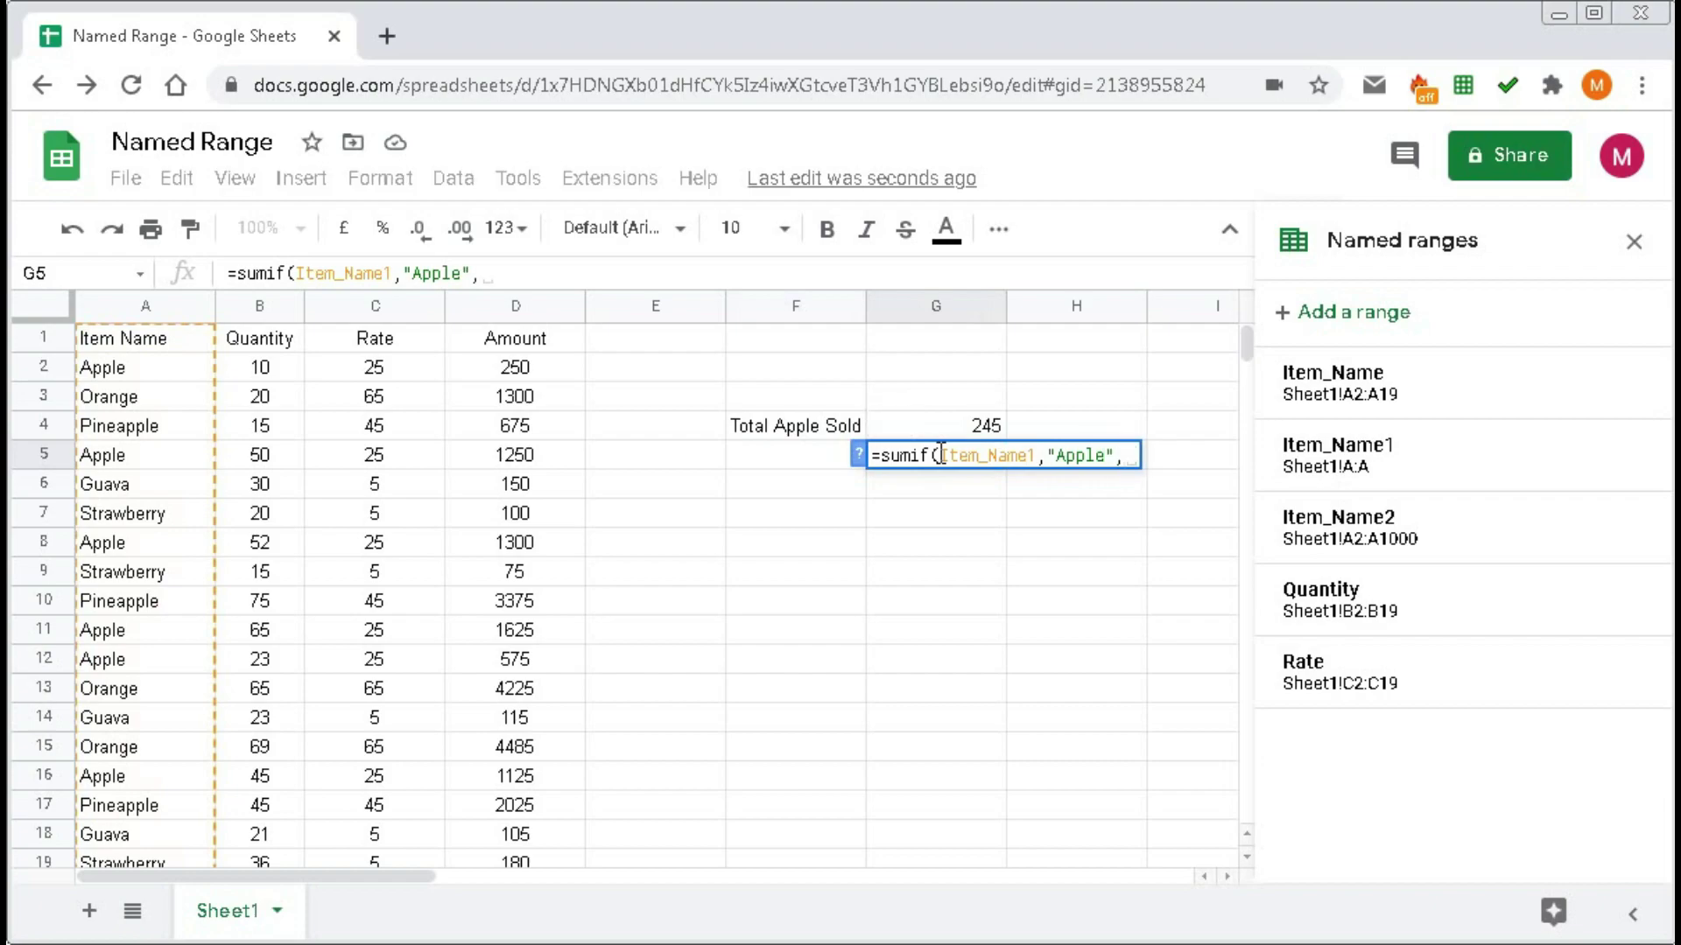
text(Q)
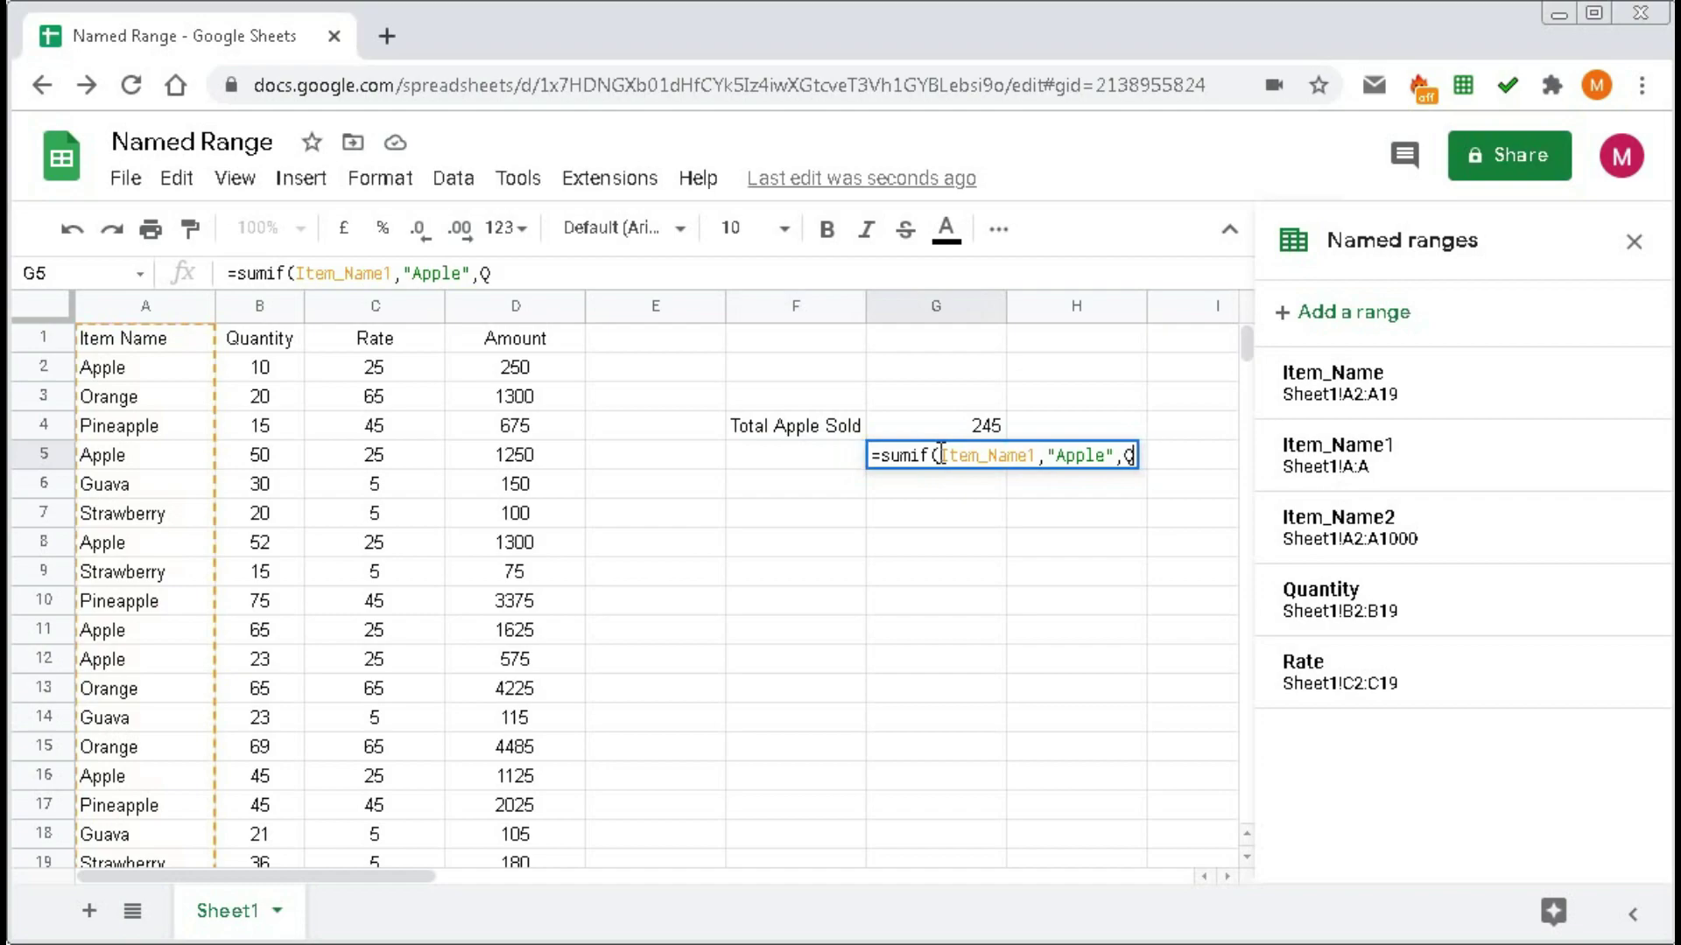
text(uanti)
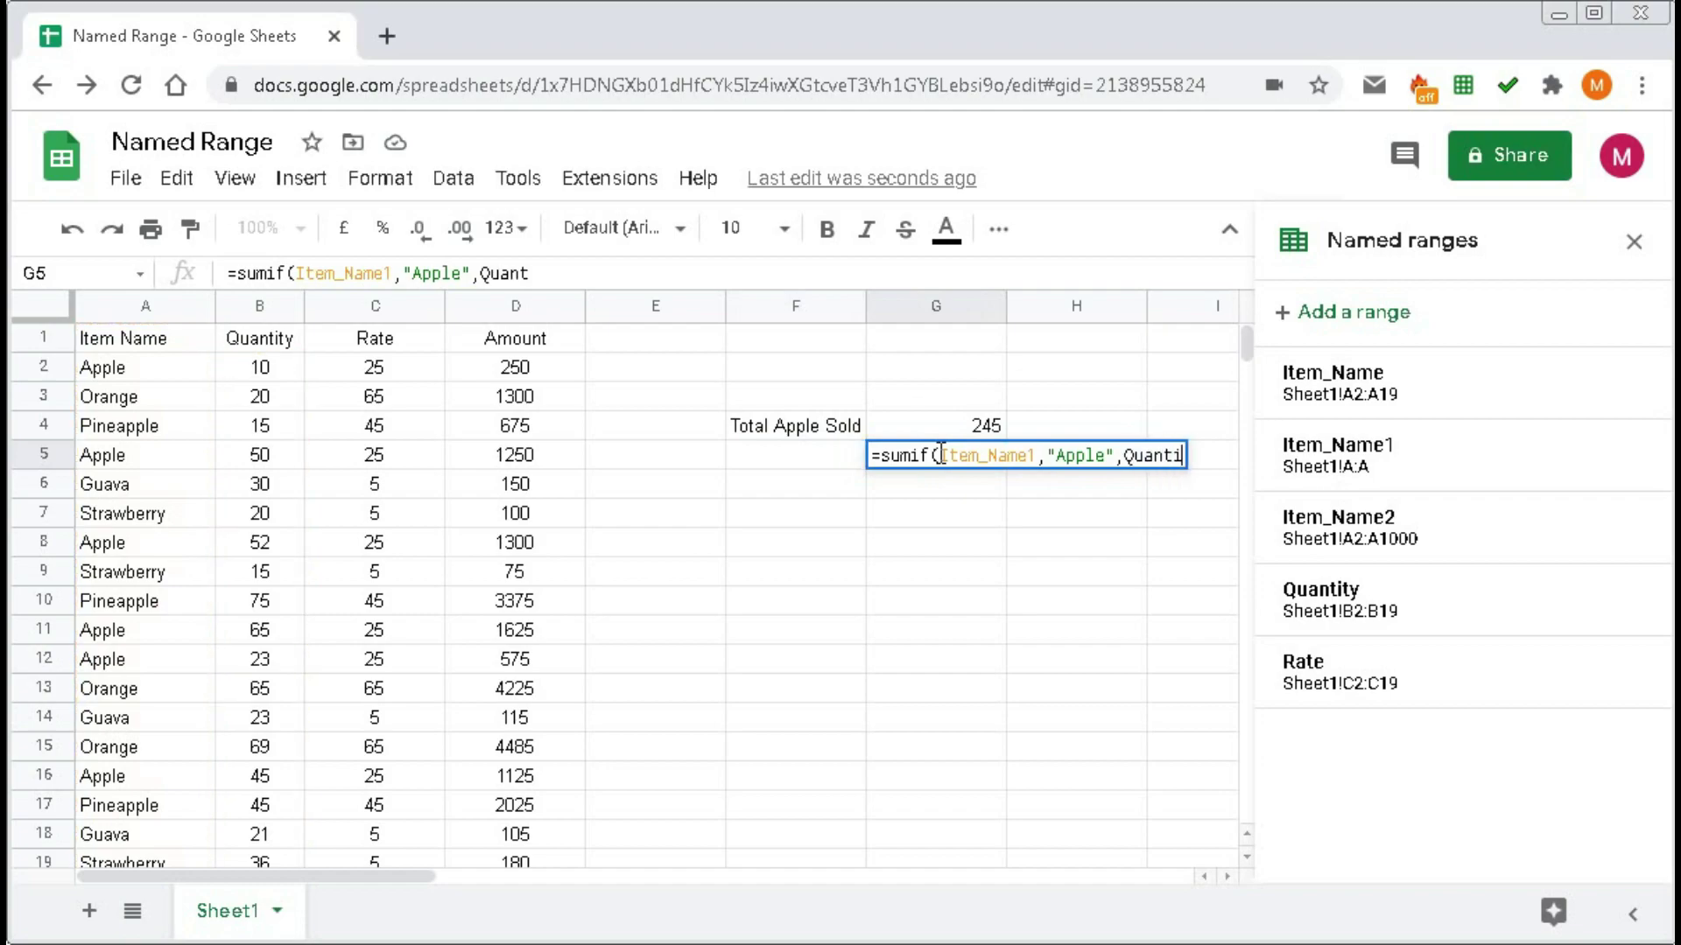
text(ty))
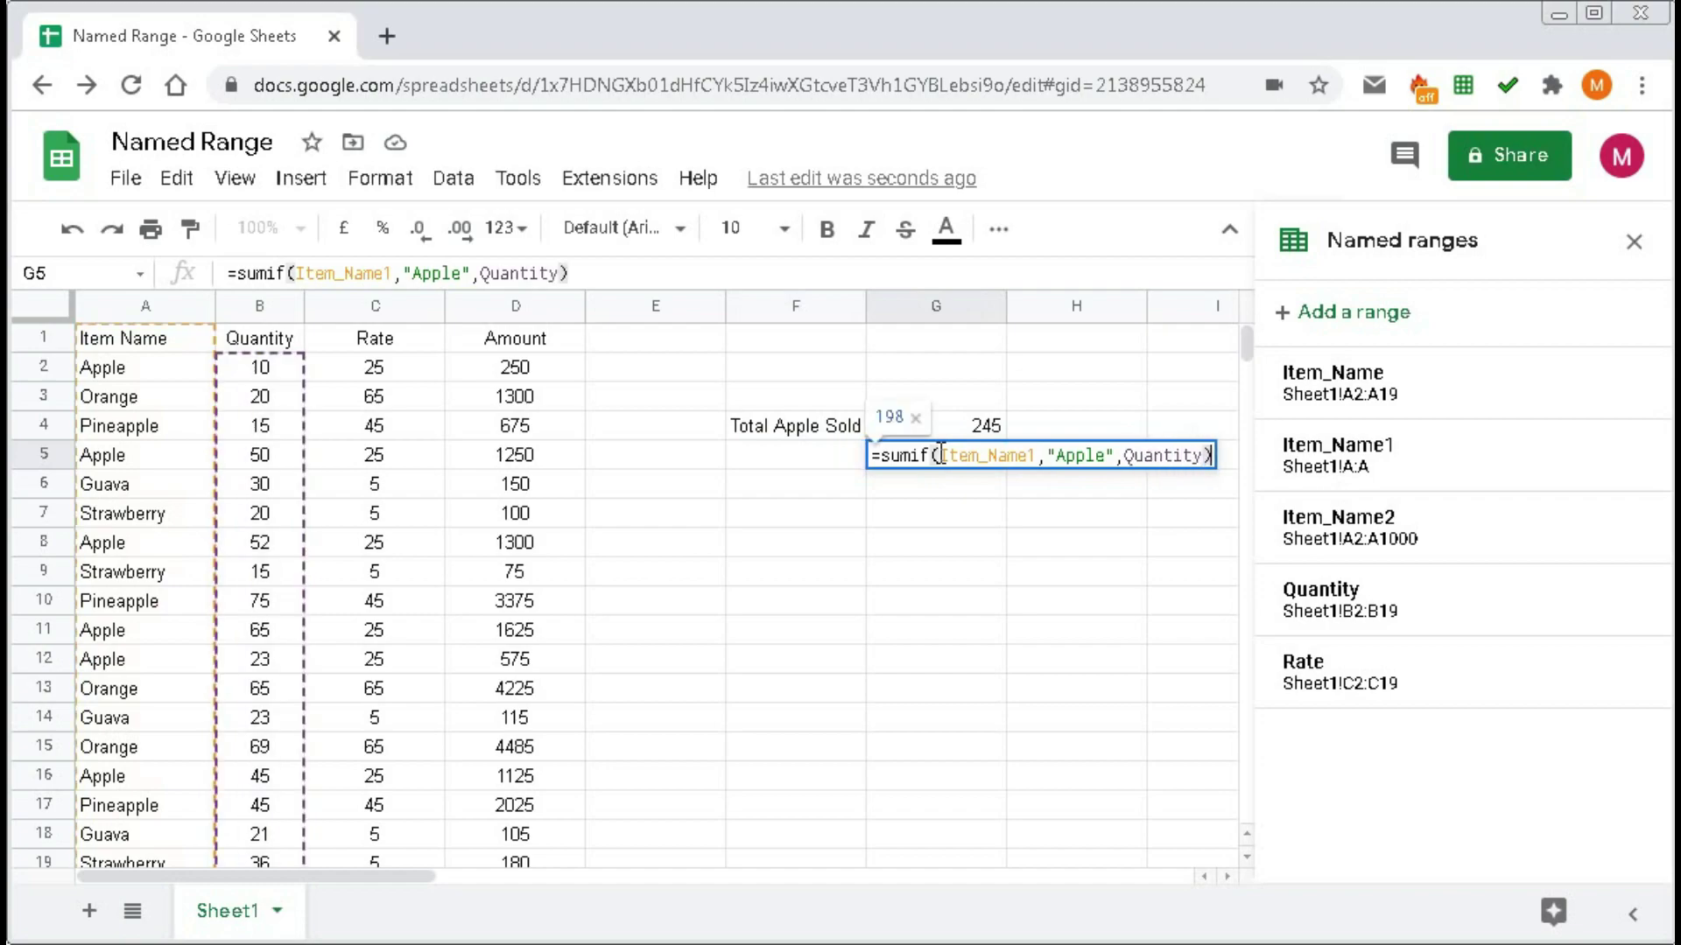
key(Return)
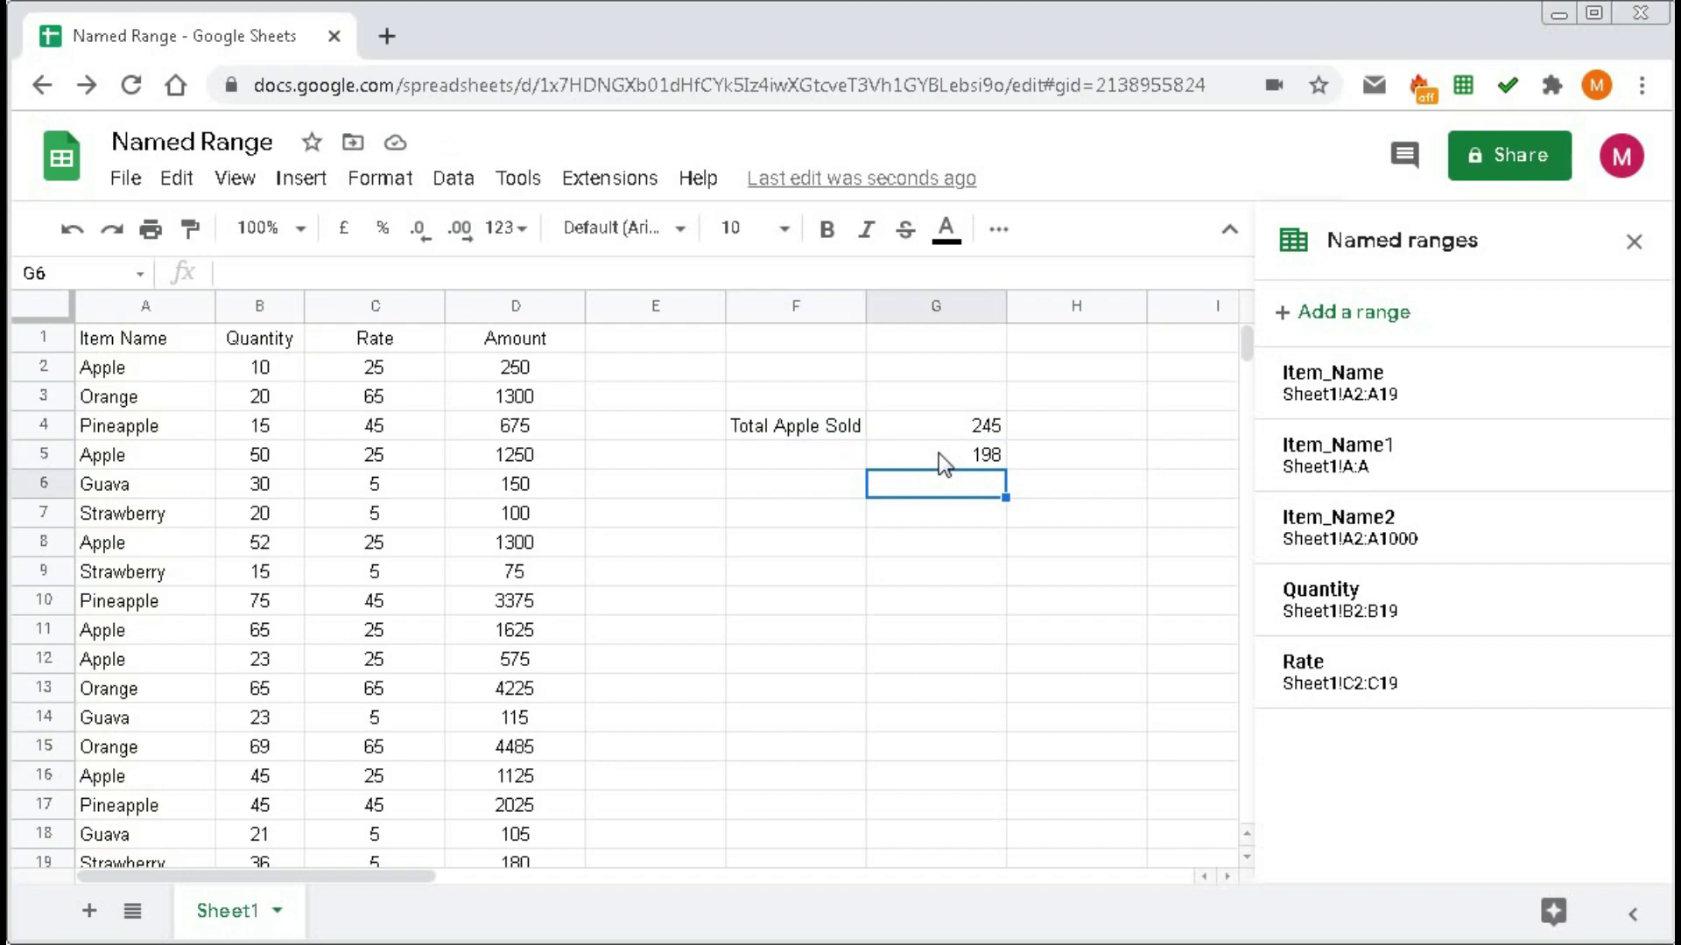
Change the range argument of the SUMIF formula in G5 to Item_Name2.
scroll(938, 454, down, 1)
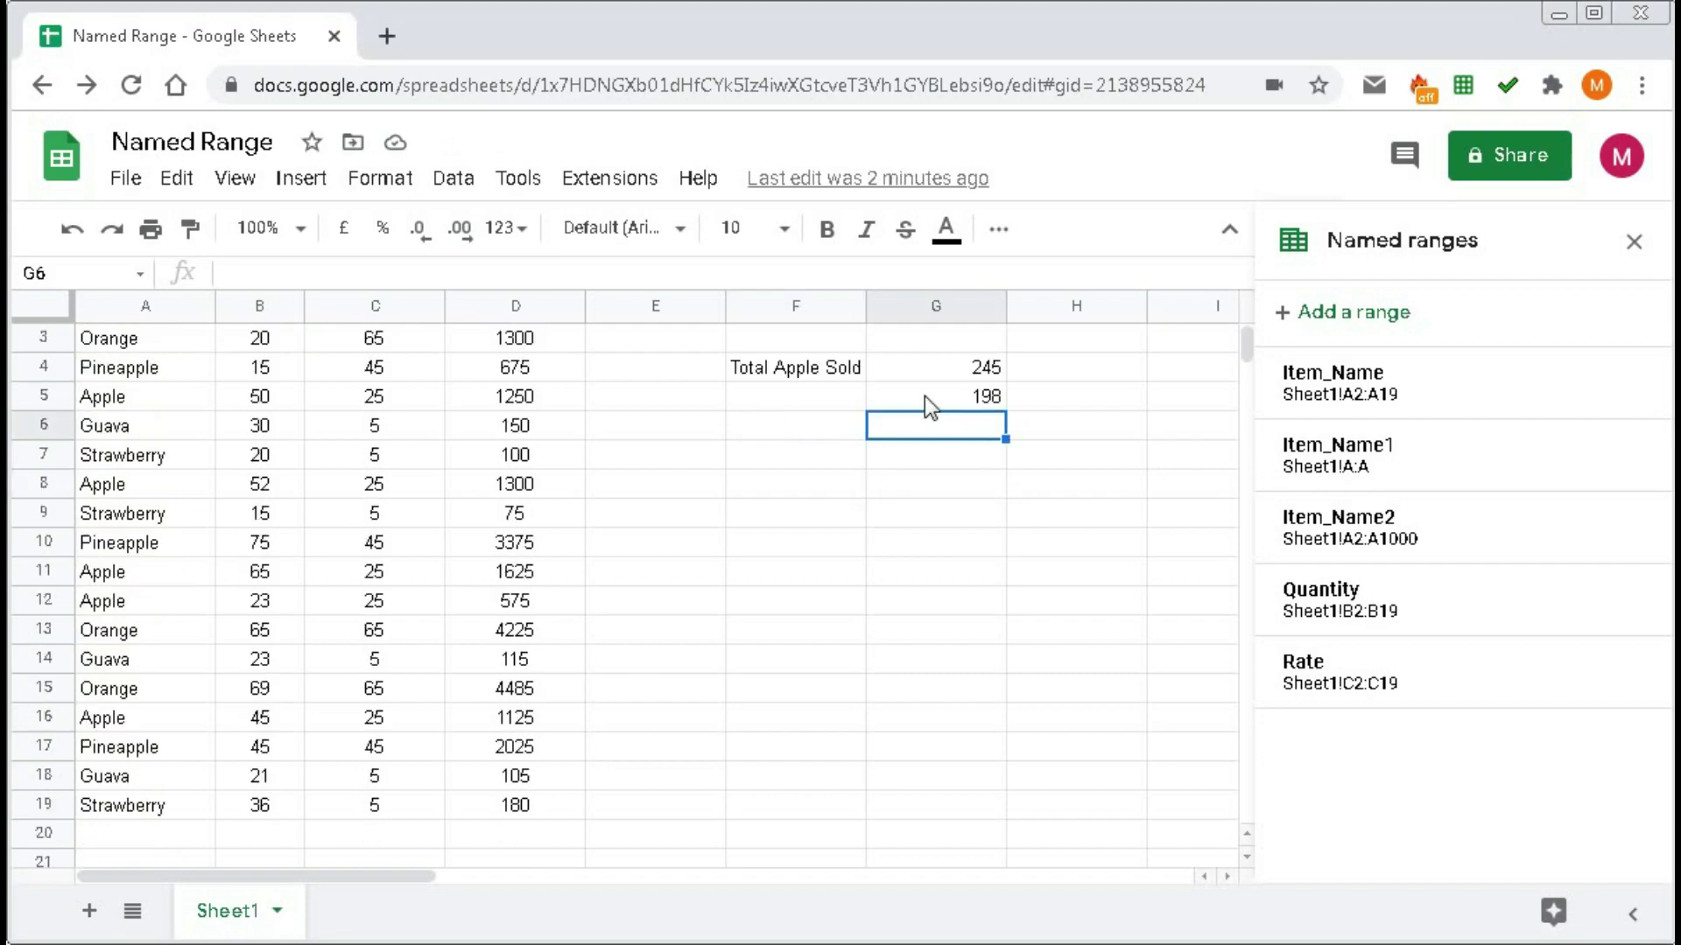
double_click(924, 396)
scroll(973, 526, up, 1)
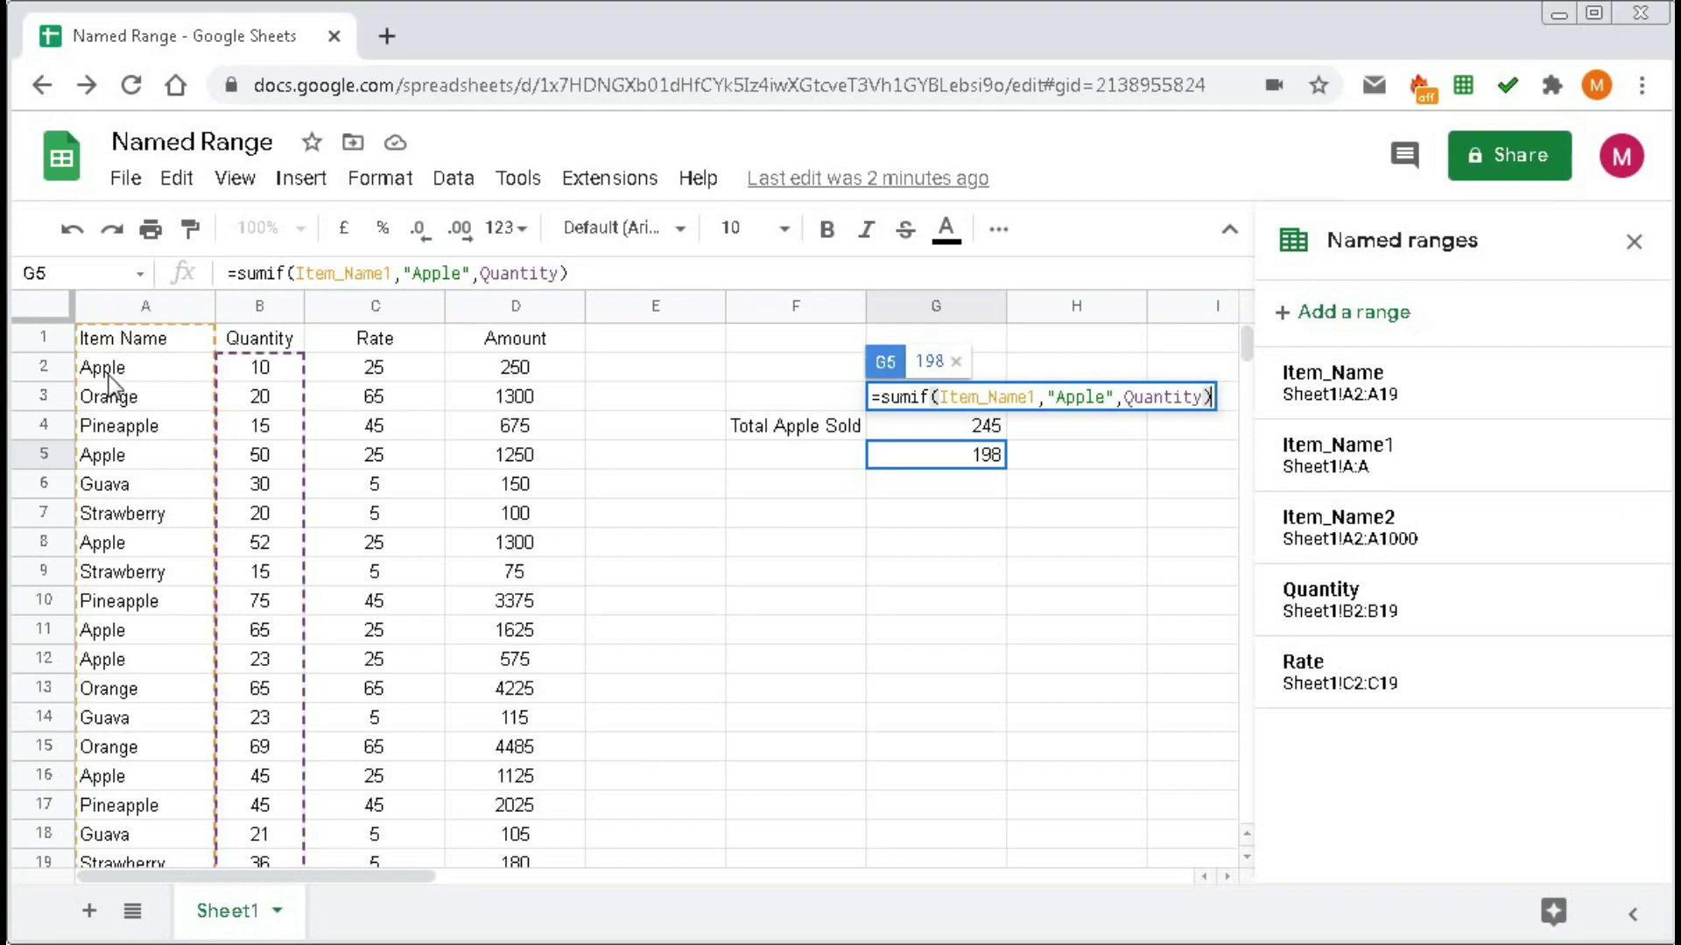
click(1033, 398)
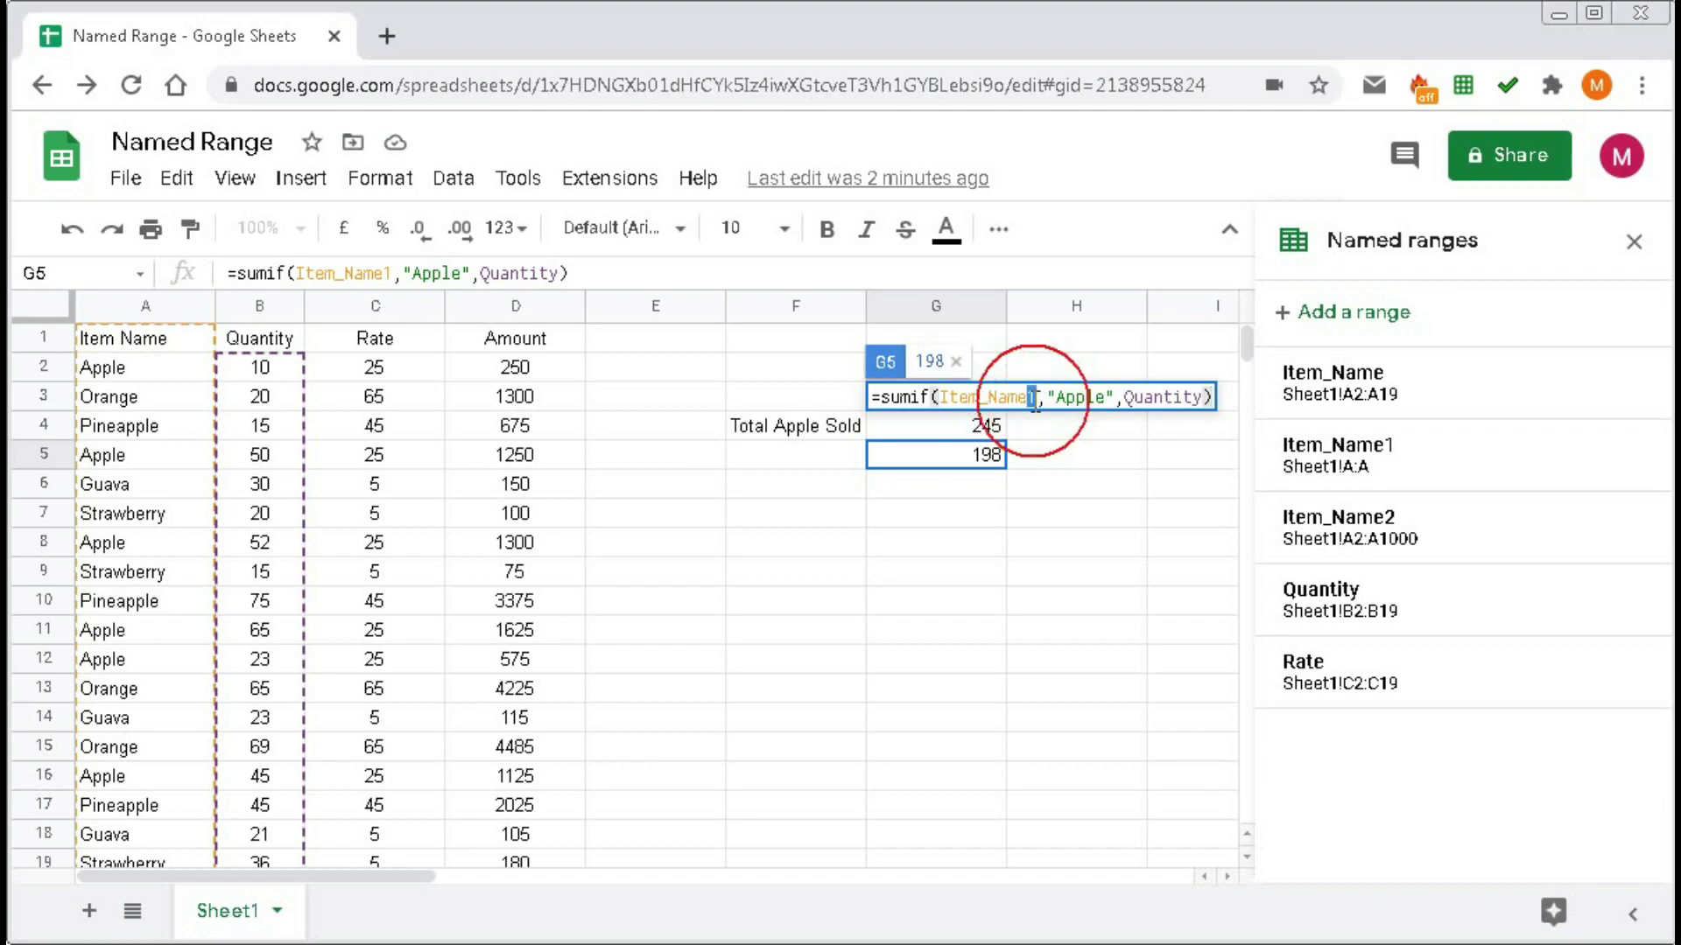
key(BackSpace)
text(2)
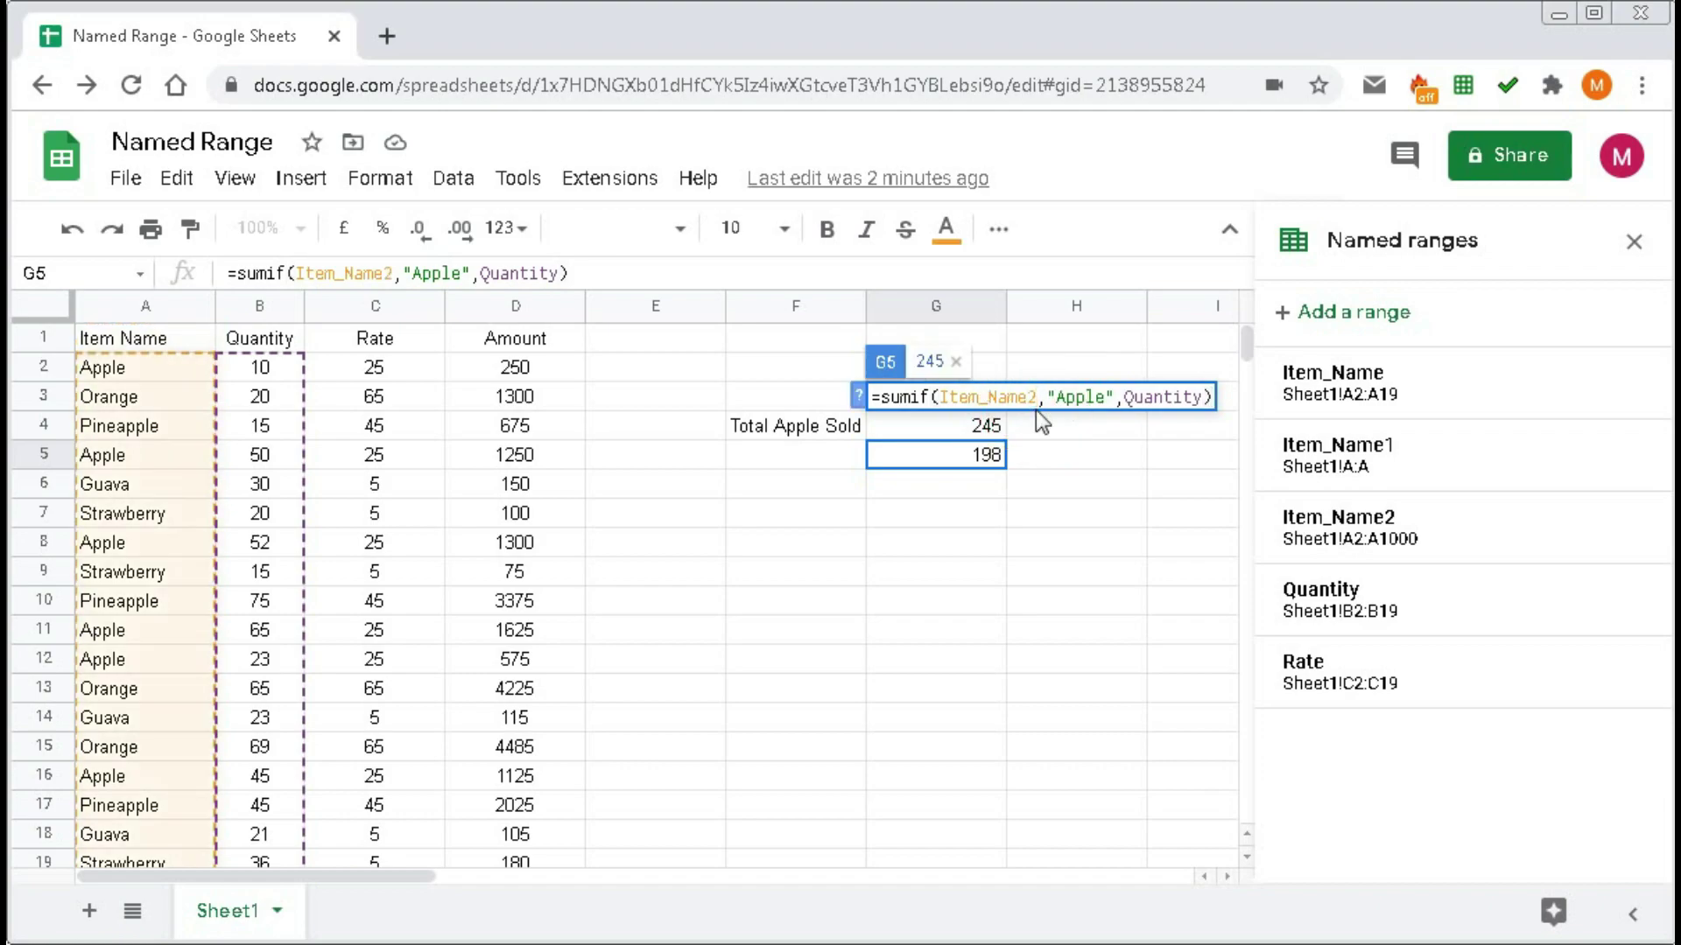
key(Return)
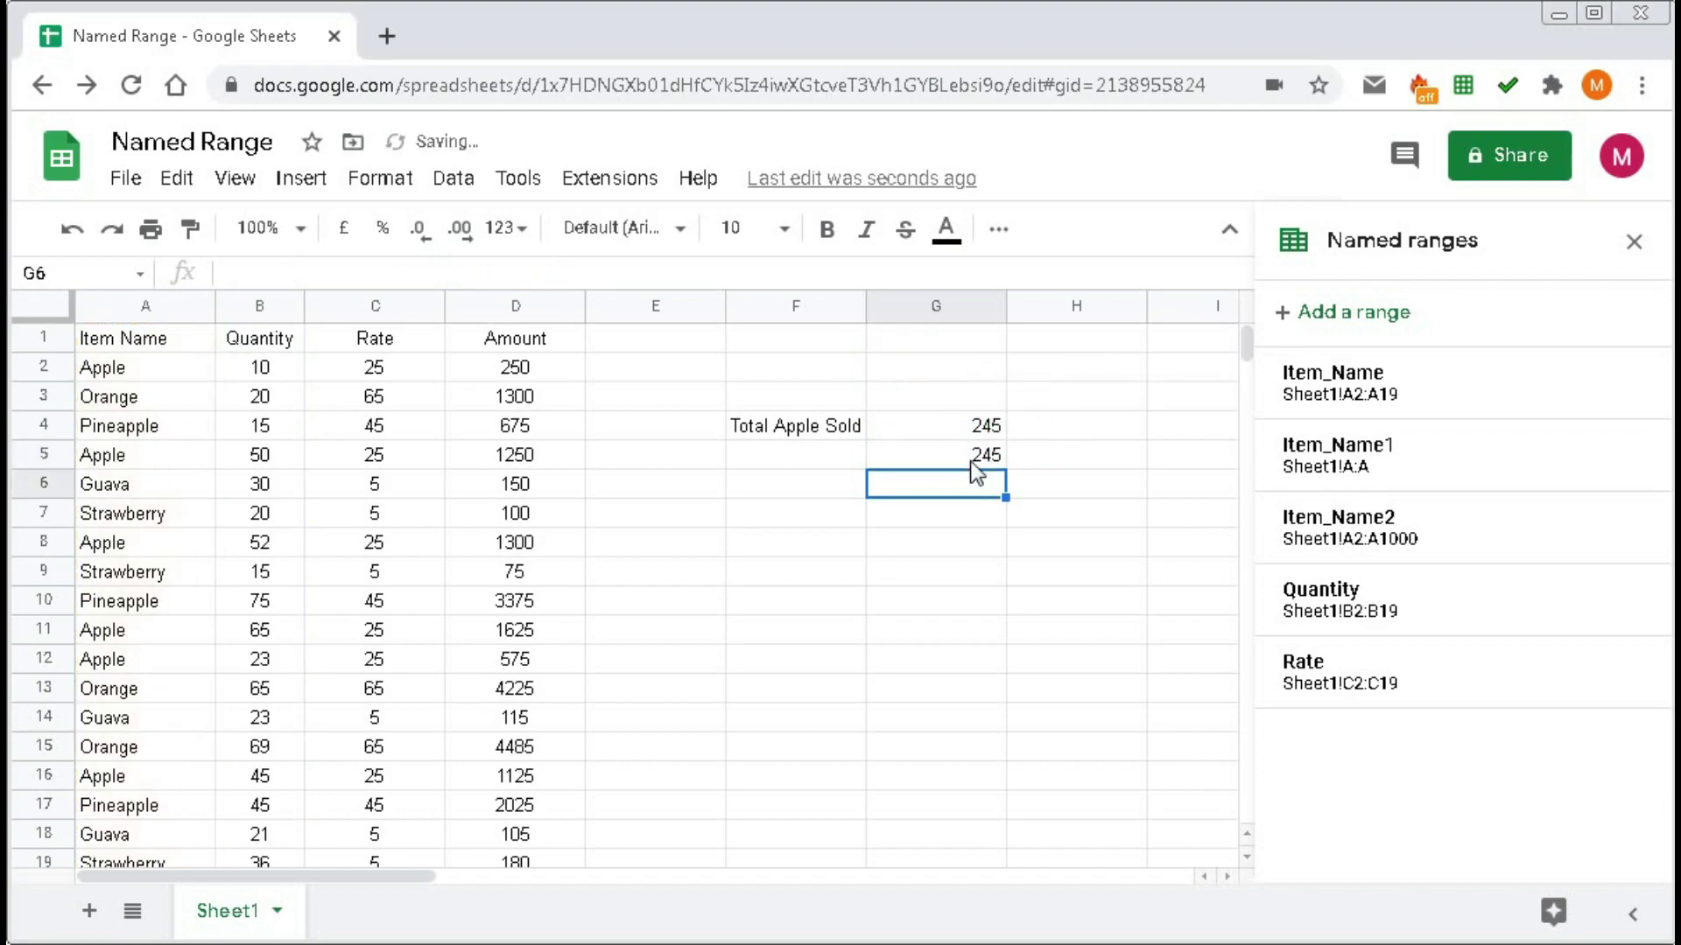
Examine which cells the Item_Name2 and Quantity ranges cover in the G5 formula, leaving the formula as it is.
double_click(971, 461)
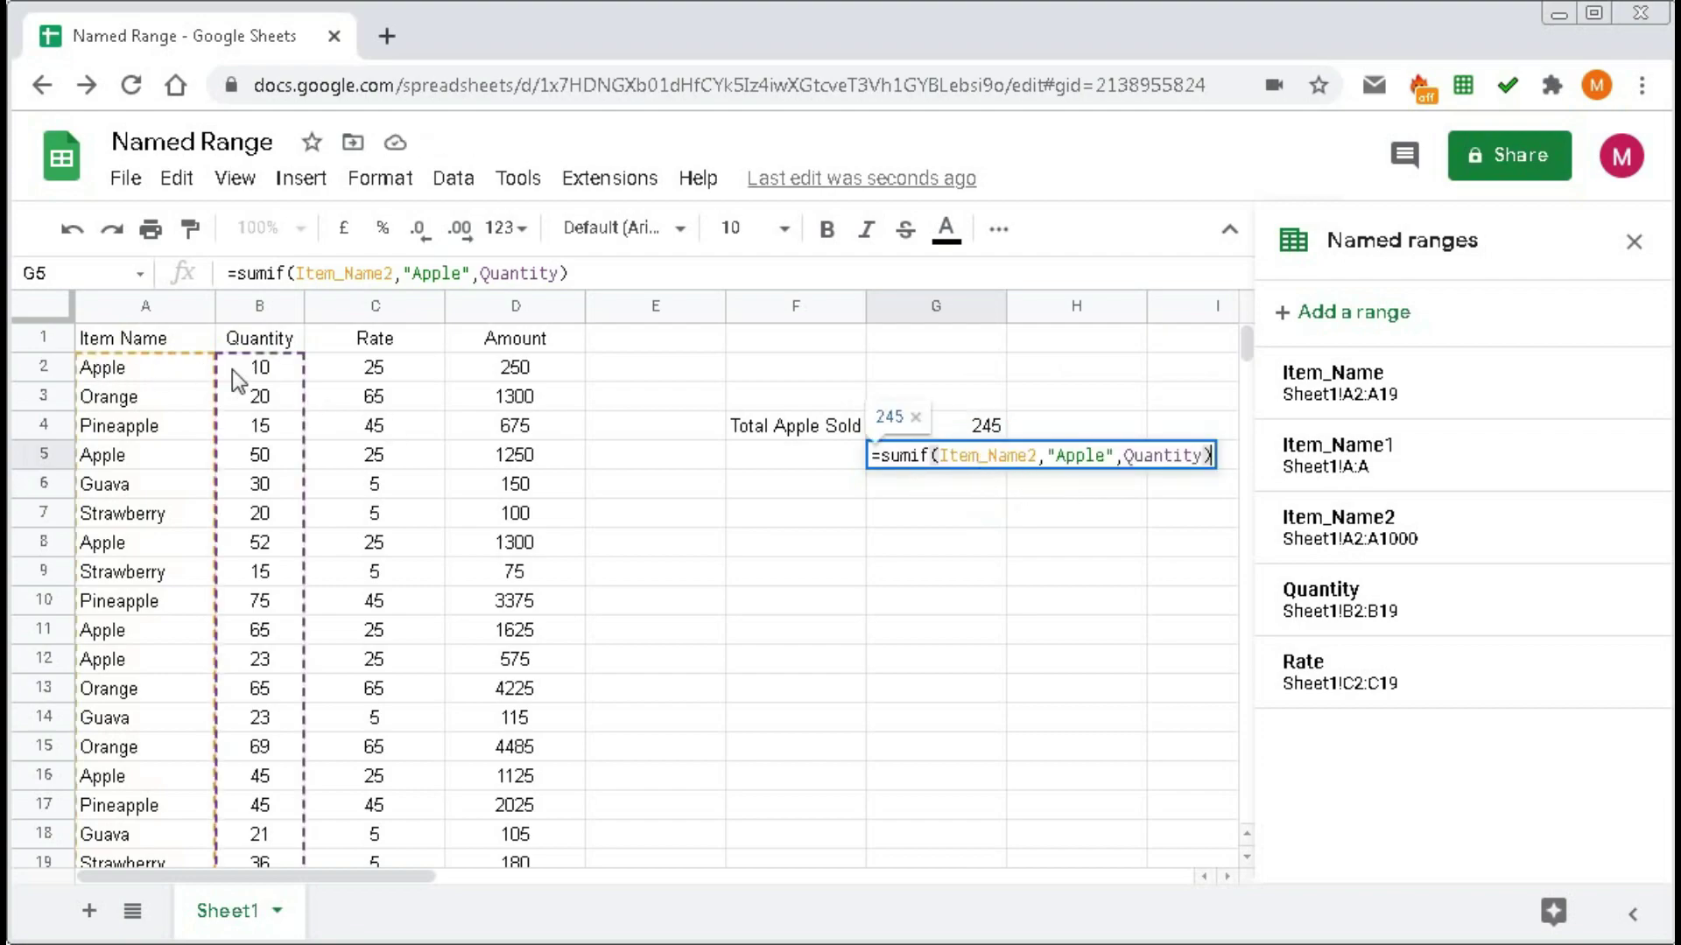
scroll(244, 512, down, 3)
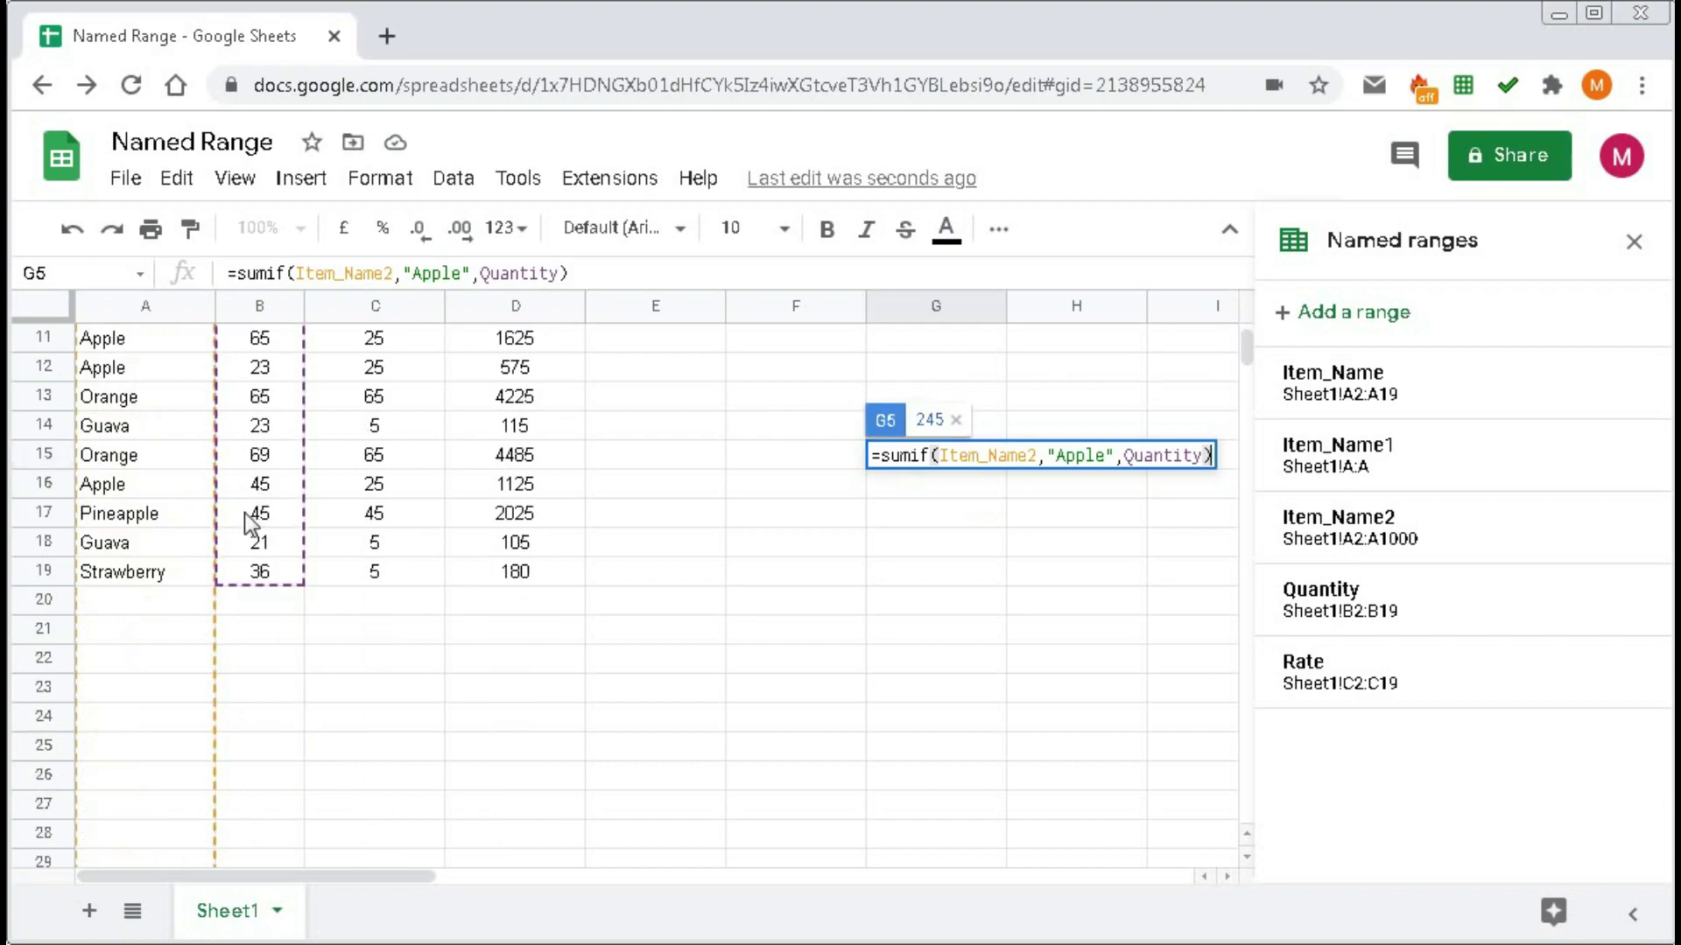
scroll(244, 512, up, 3)
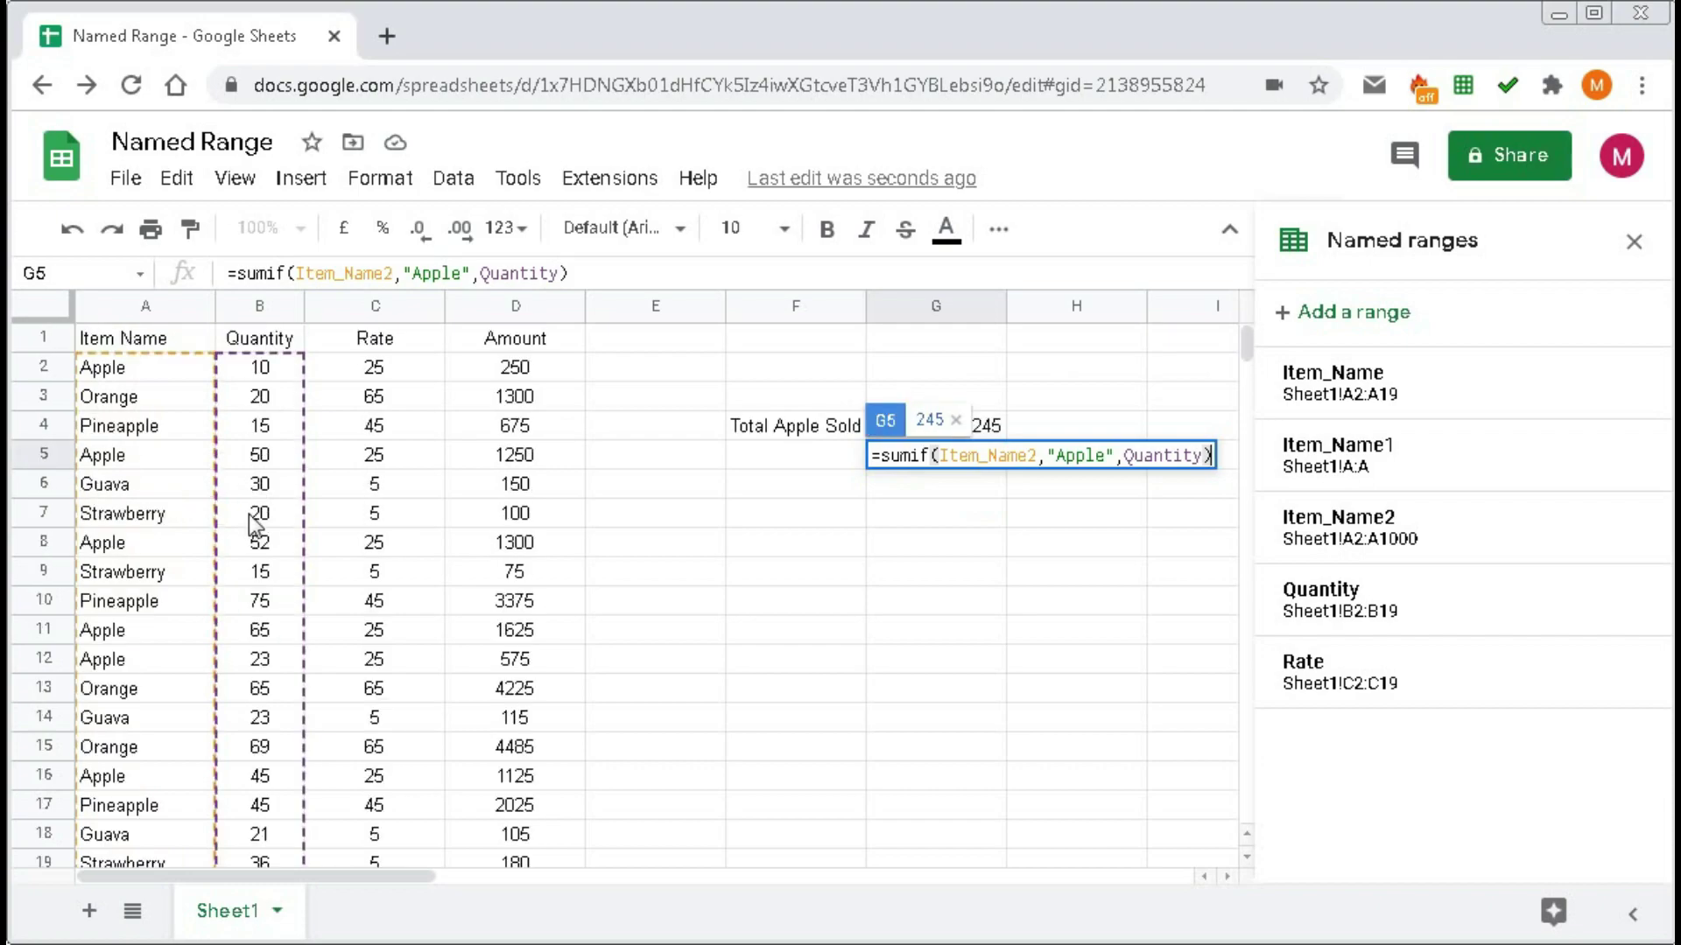
key(Return)
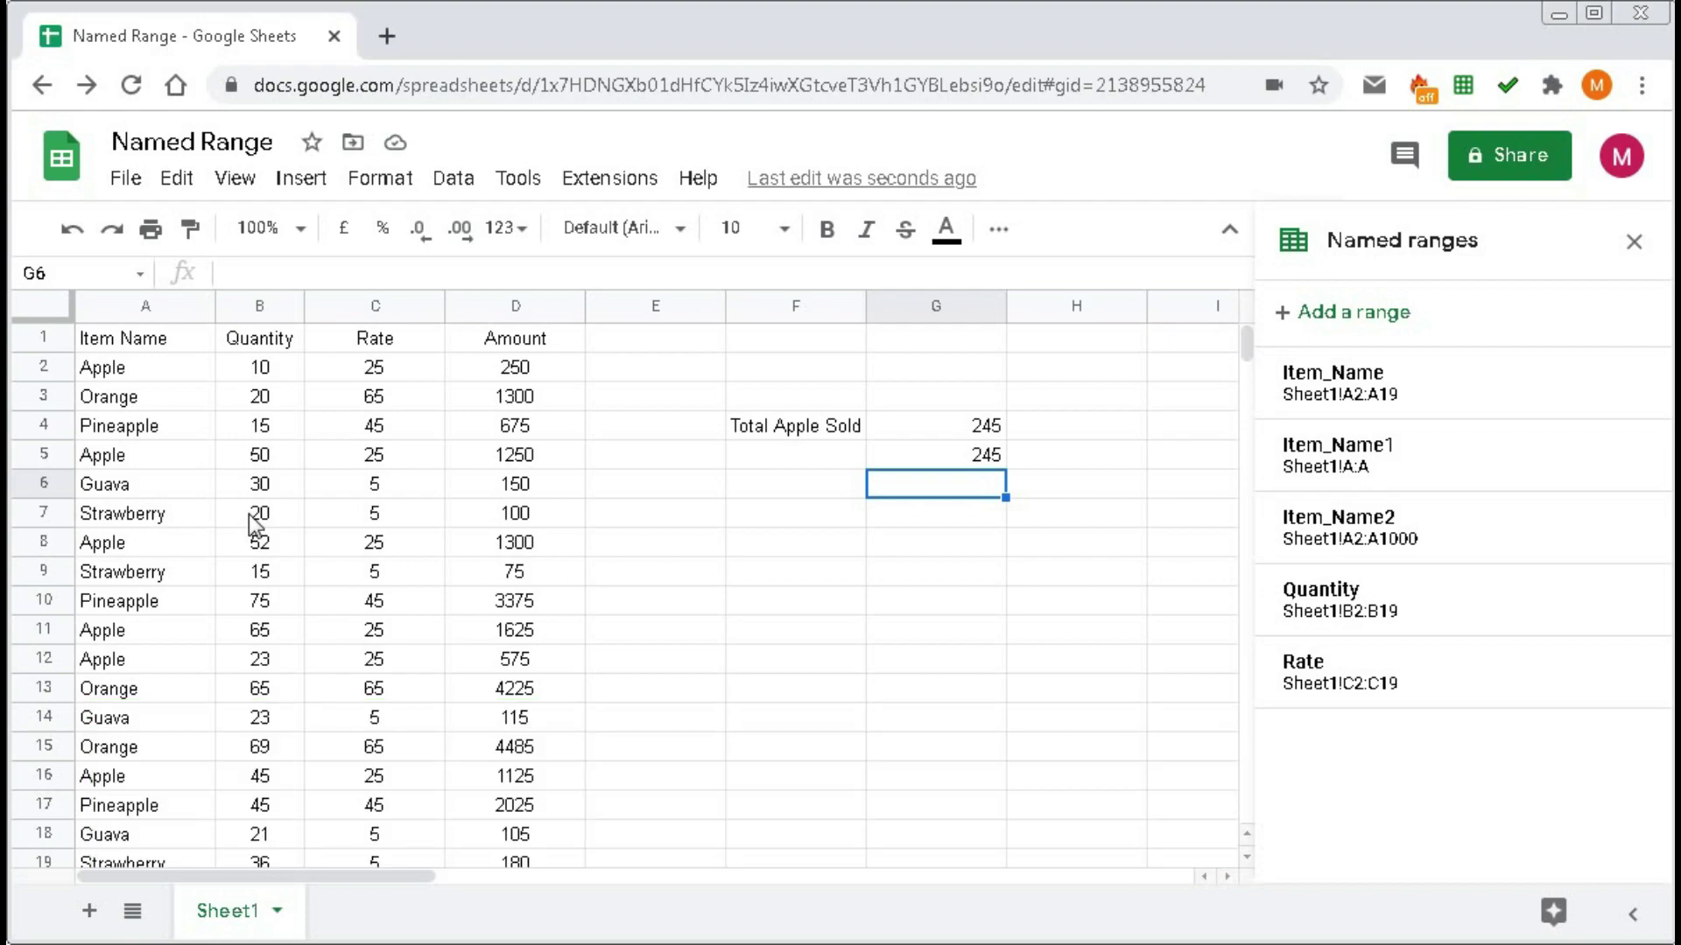
Start a formula in cell E1 with the text string "Sheet1!$A$2:$A$ as the fixed part of the range address.
click(634, 343)
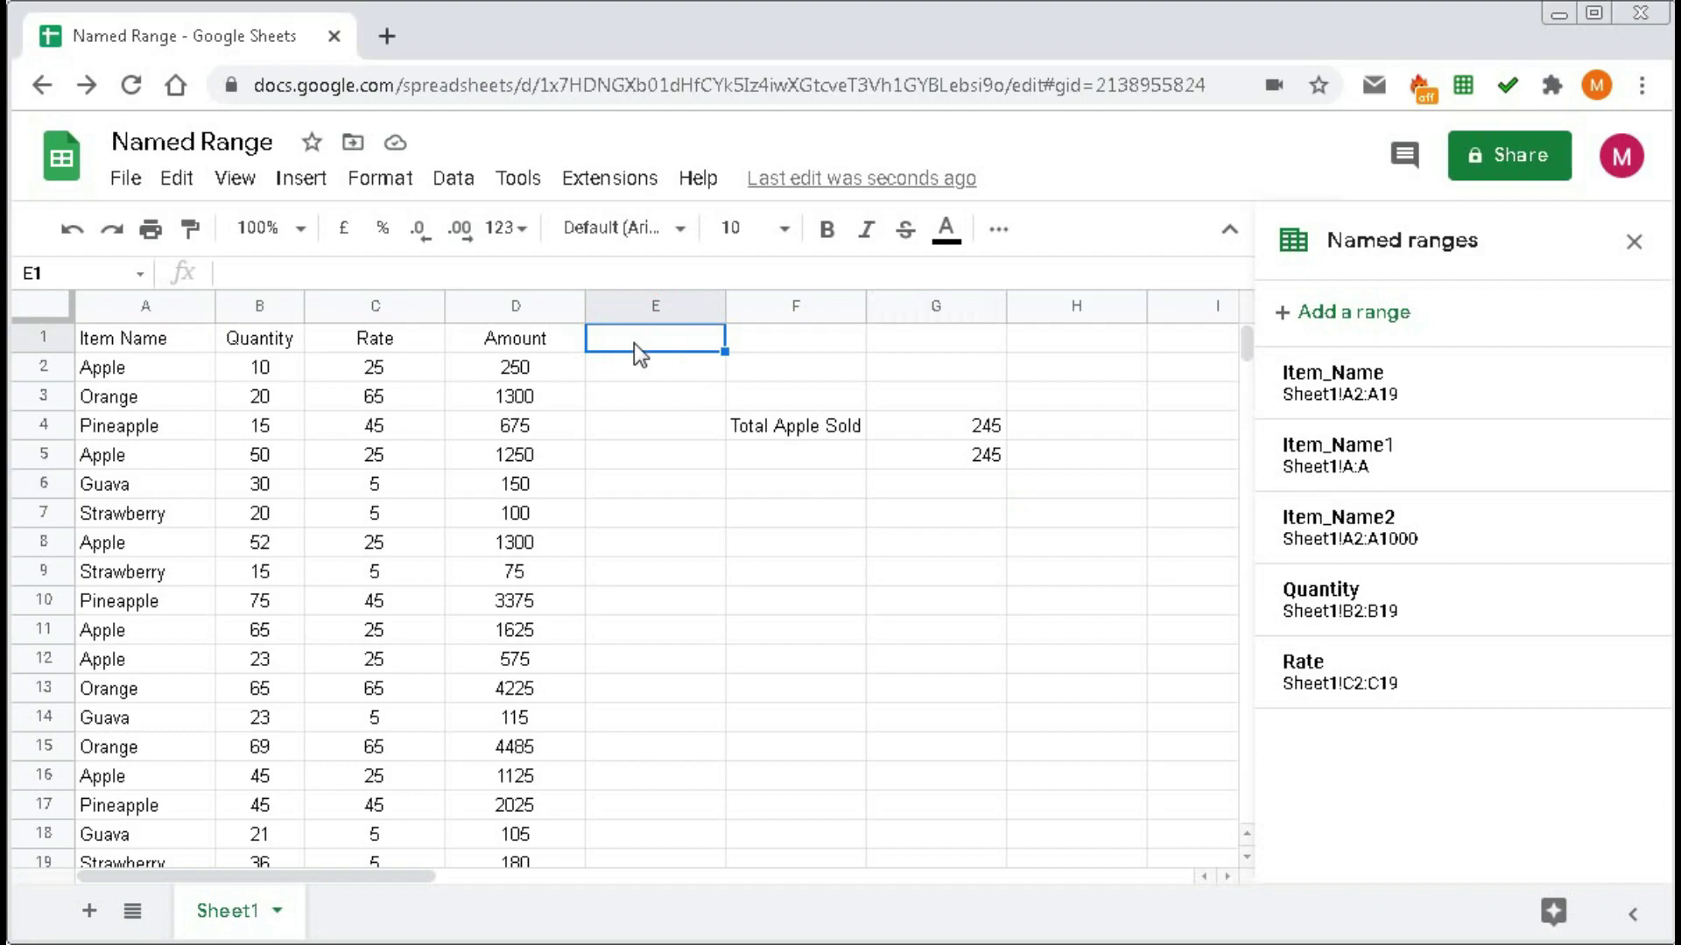
text(=)
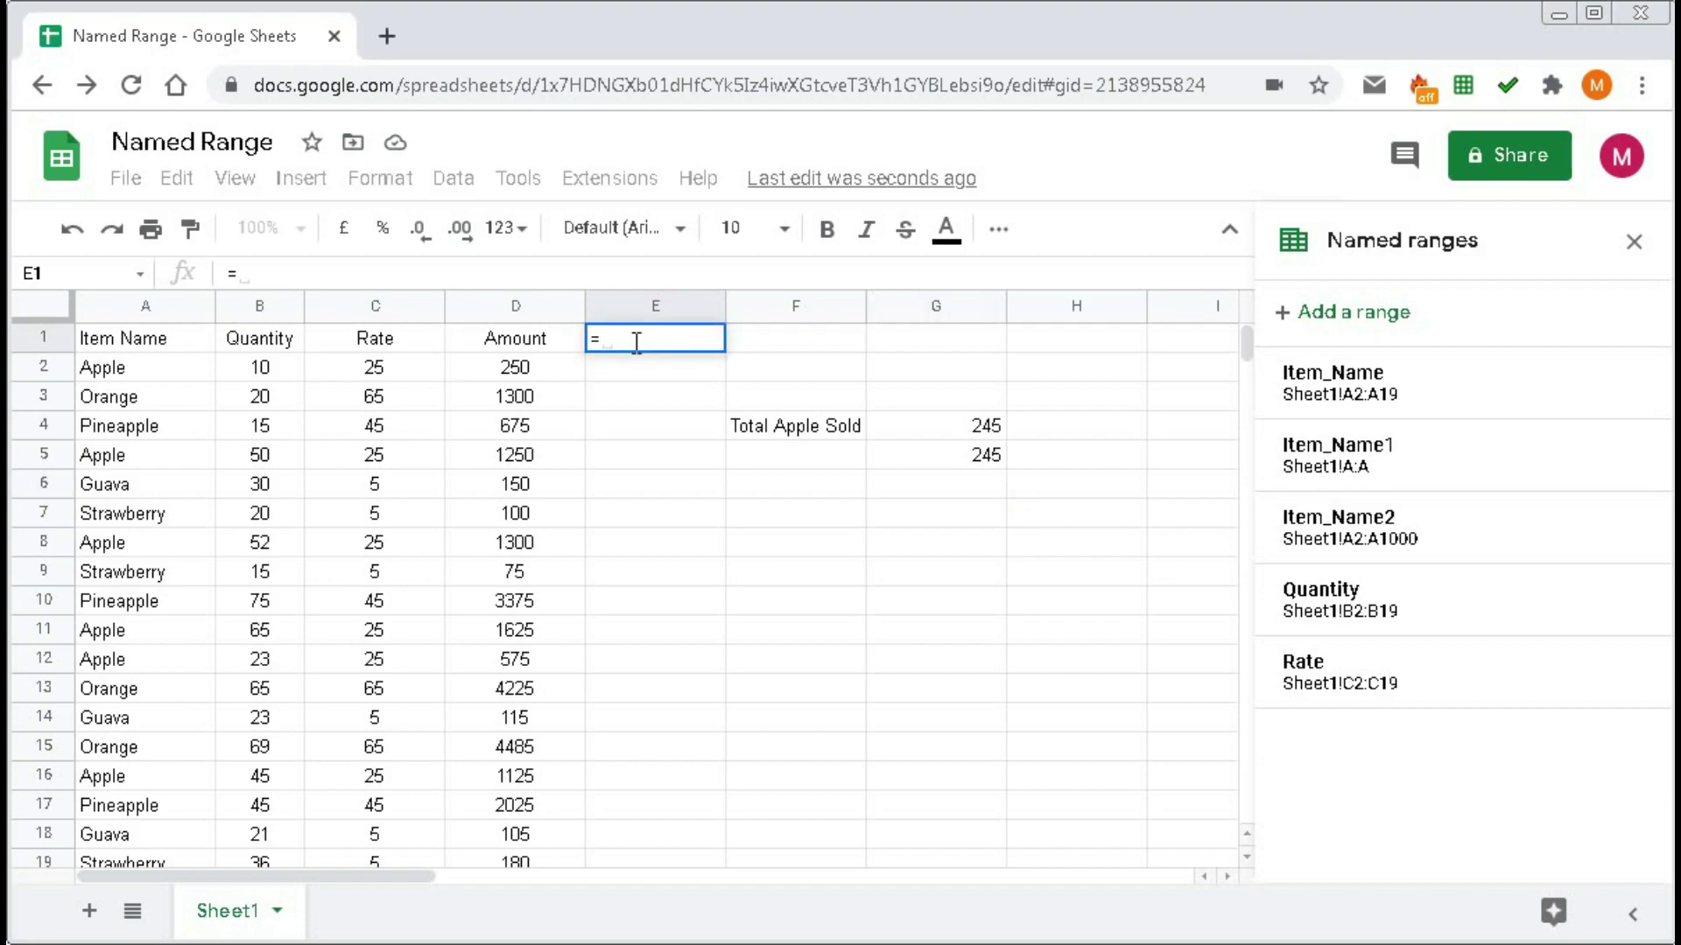
text(")
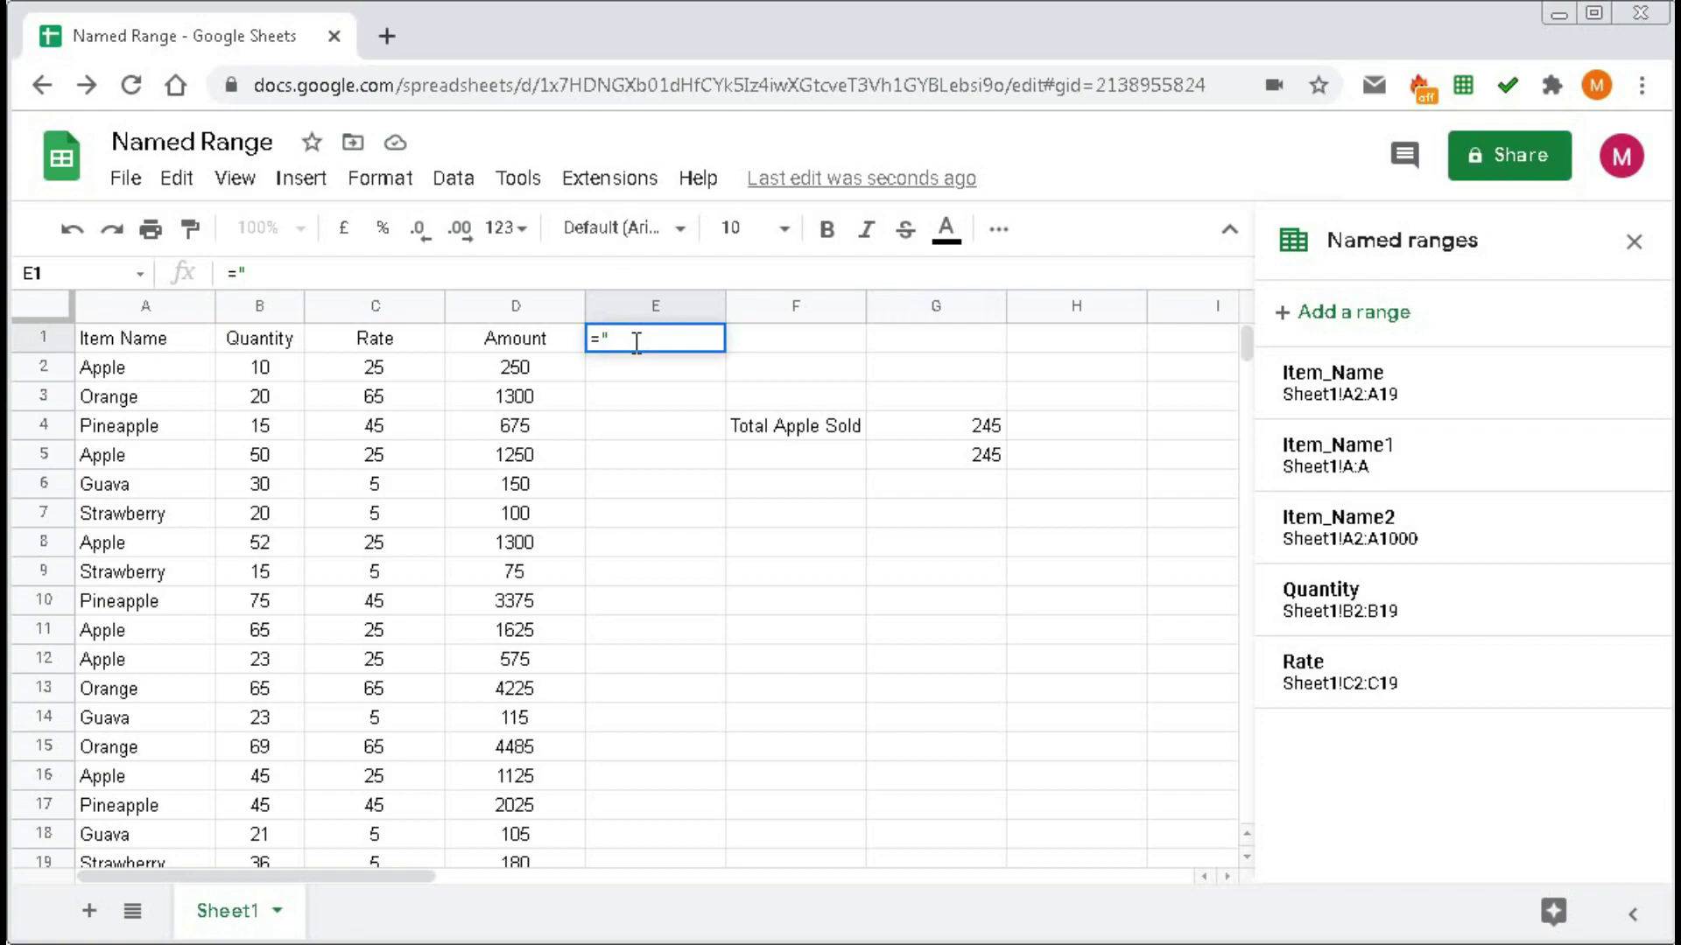
text(Sheet1)
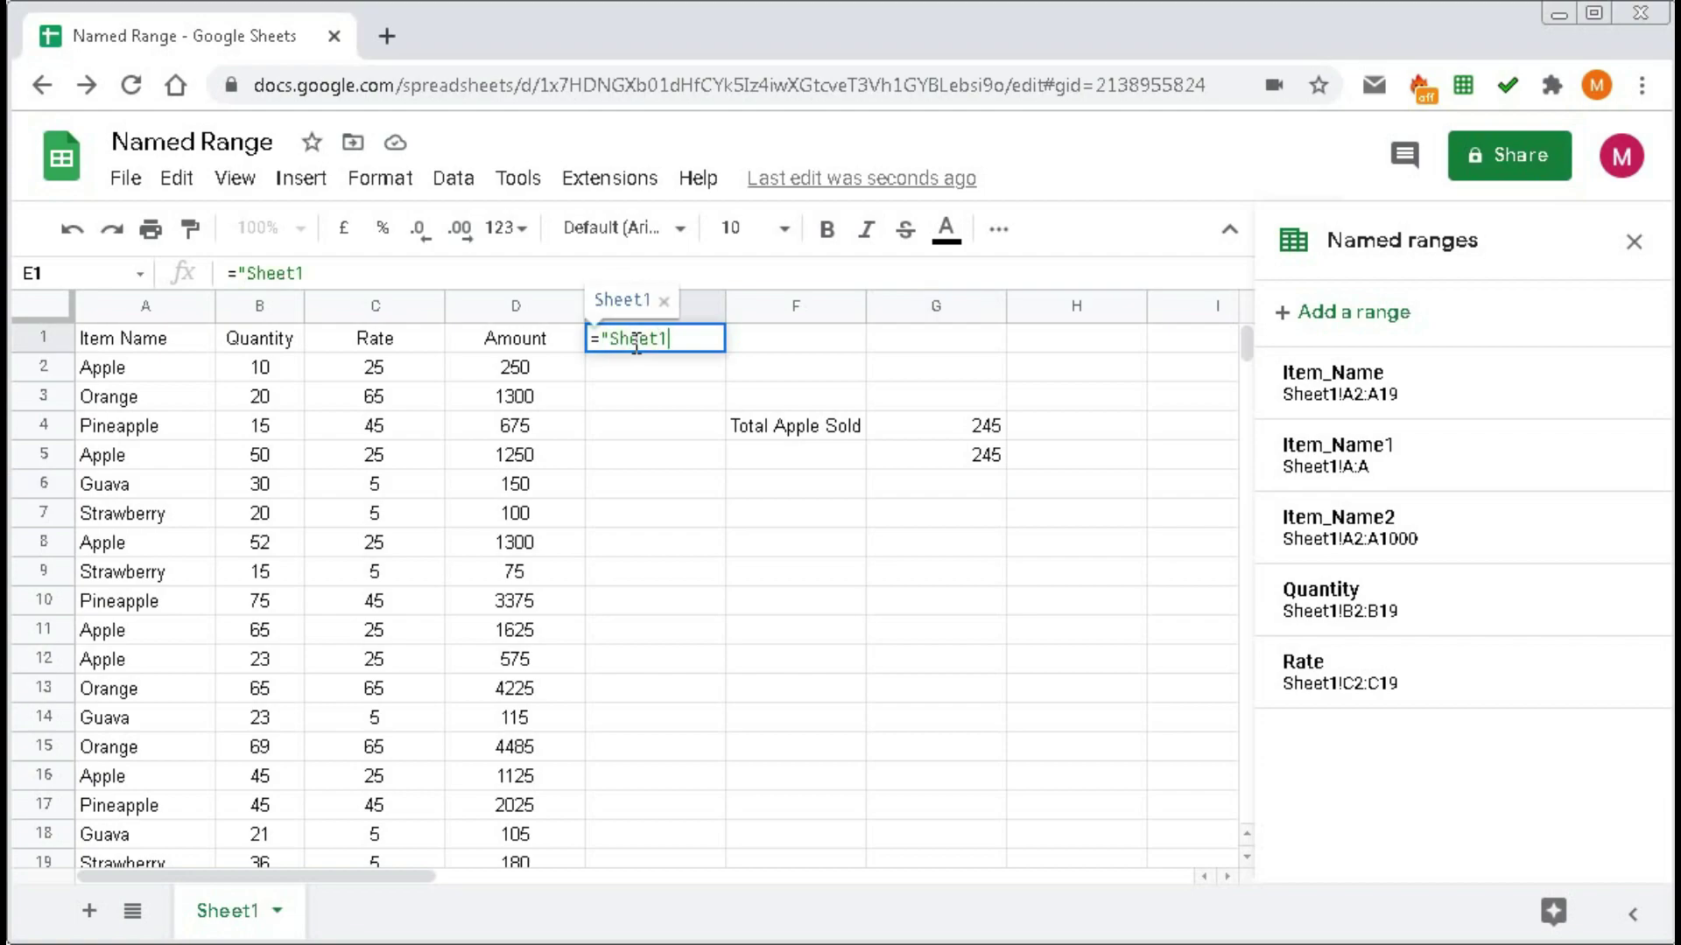
text(!)
text($A$)
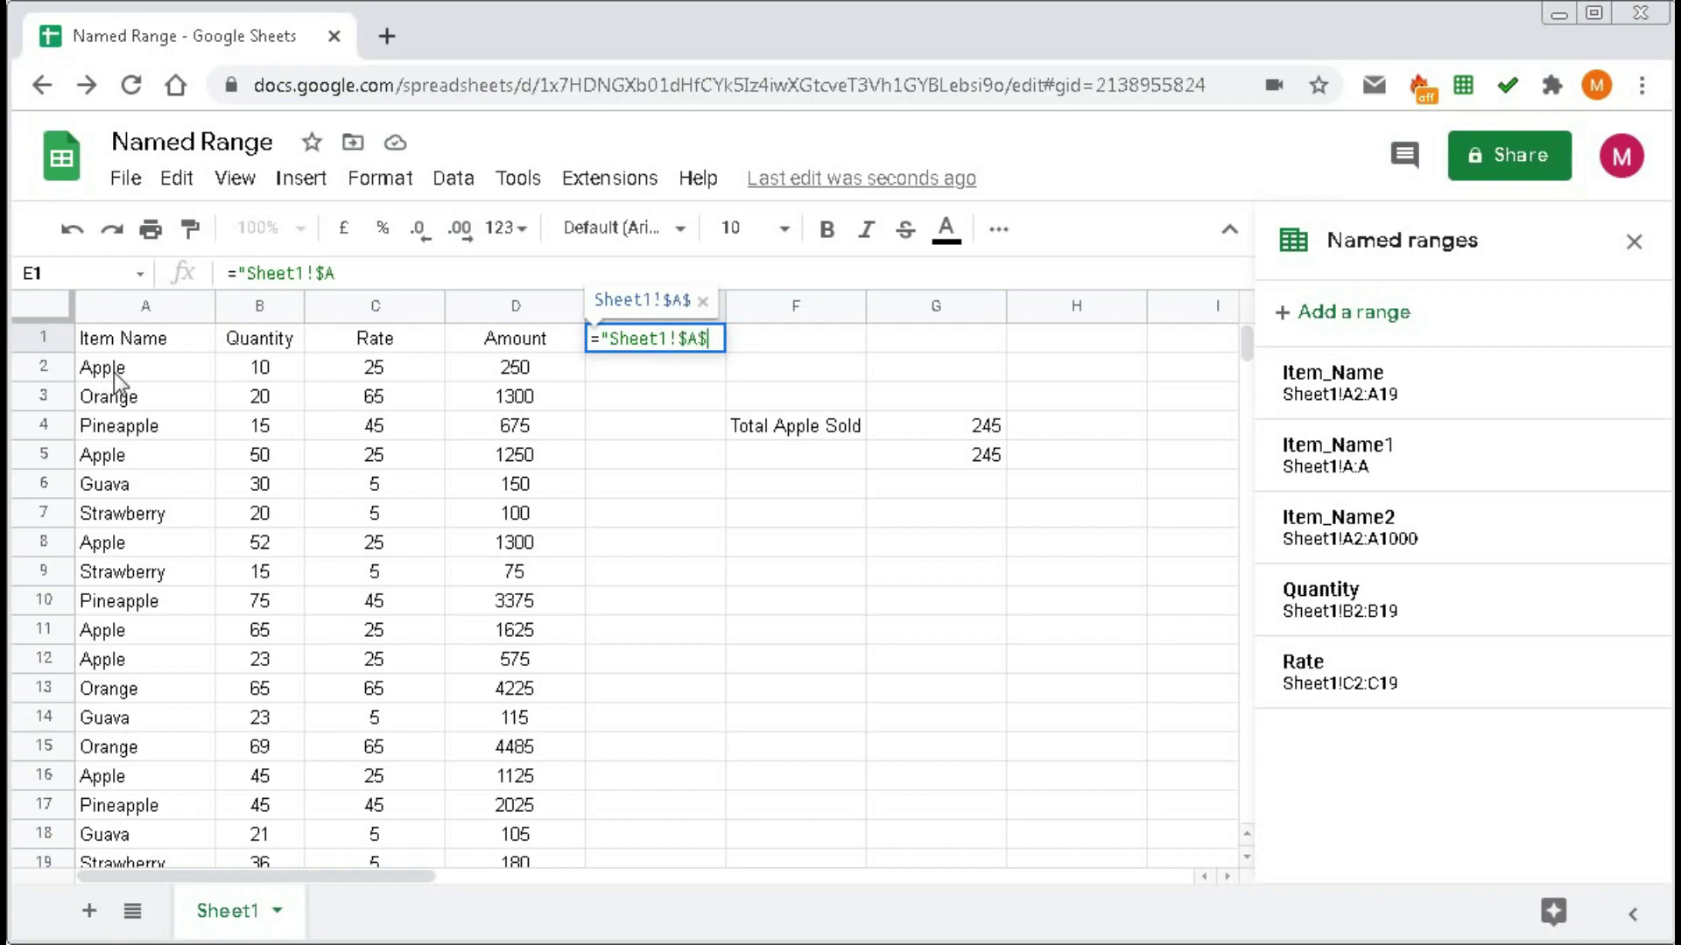
text(2:$A$)
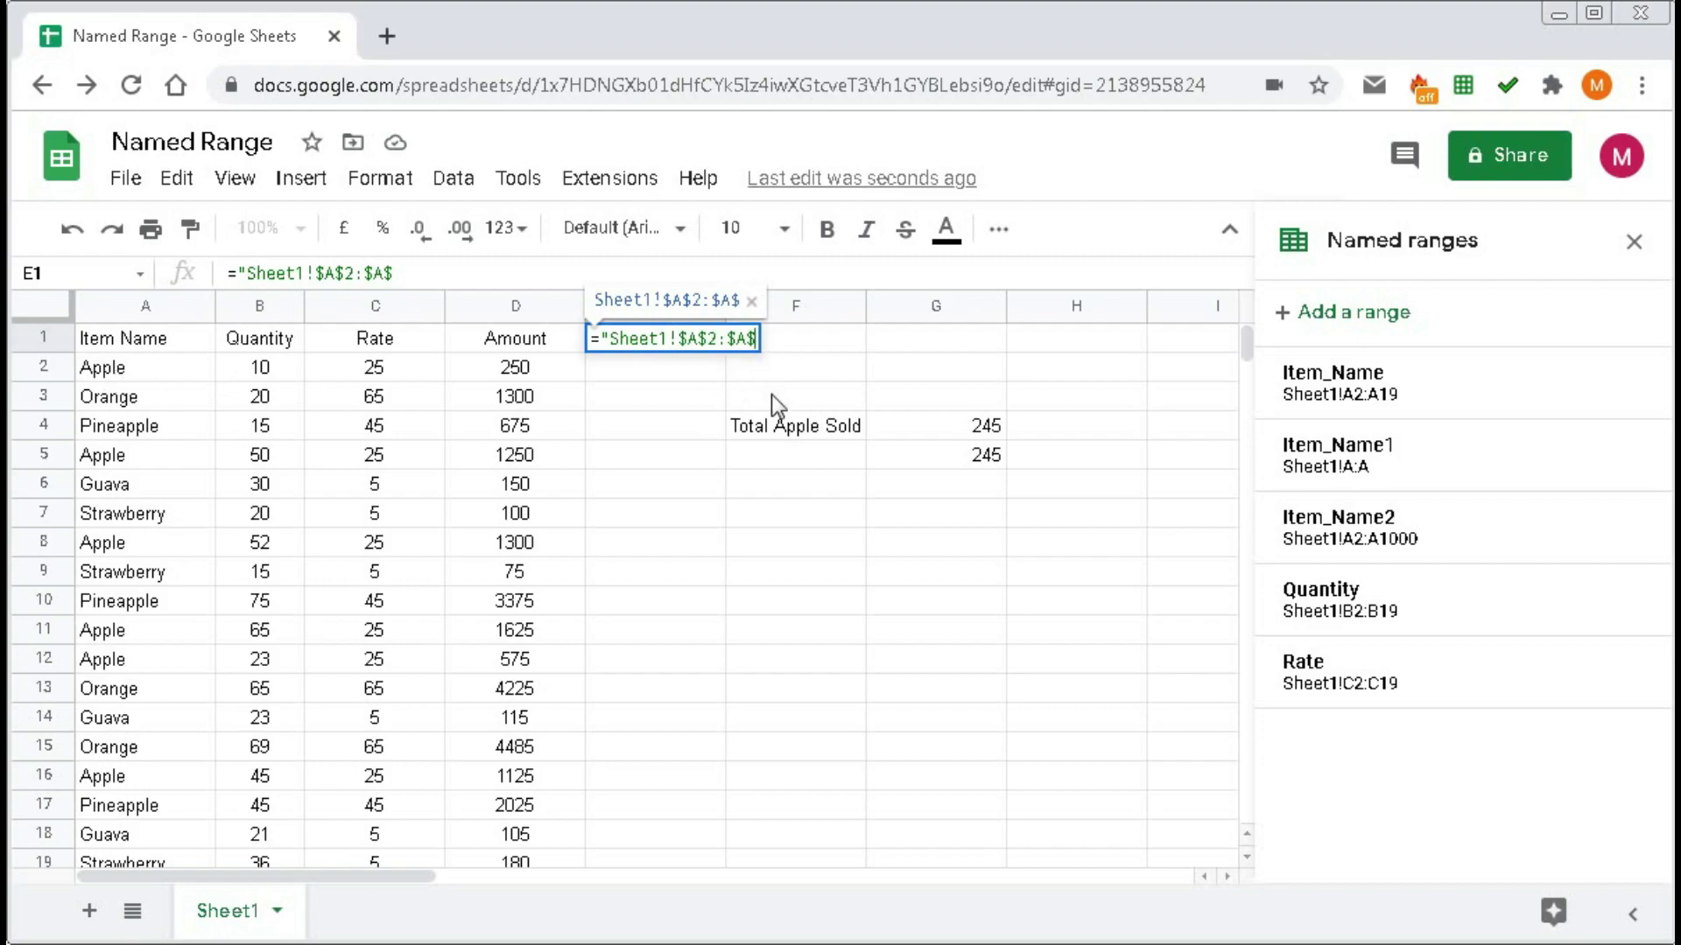
scroll(66, 704, down, 2)
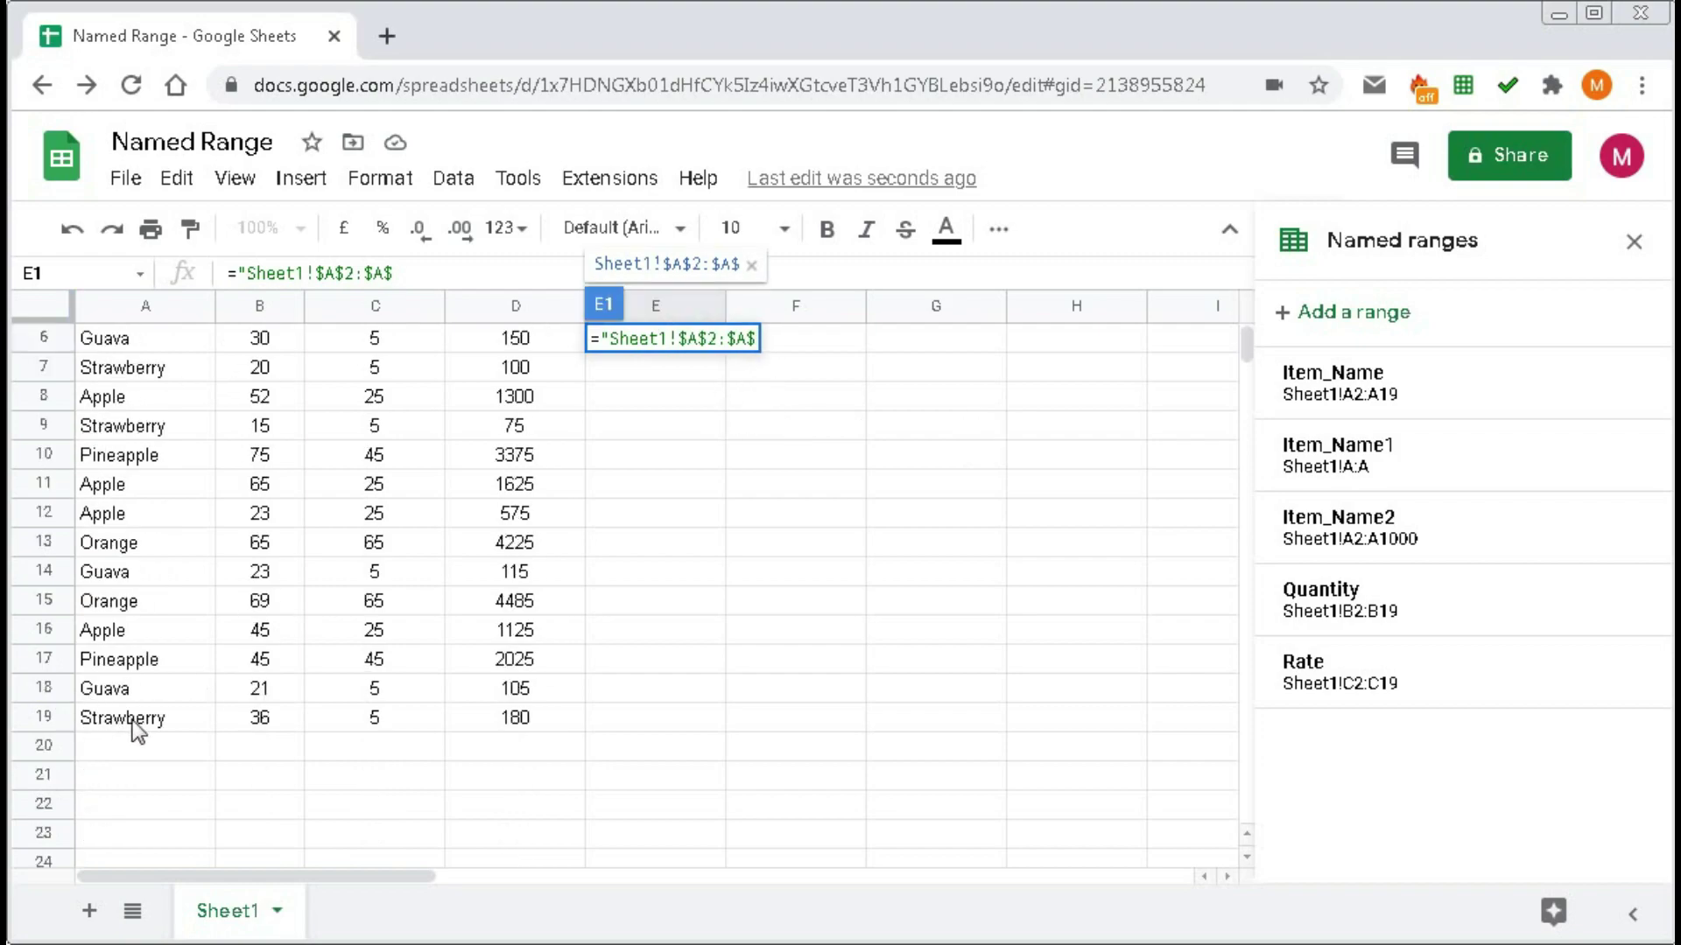
scroll(136, 720, up, 2)
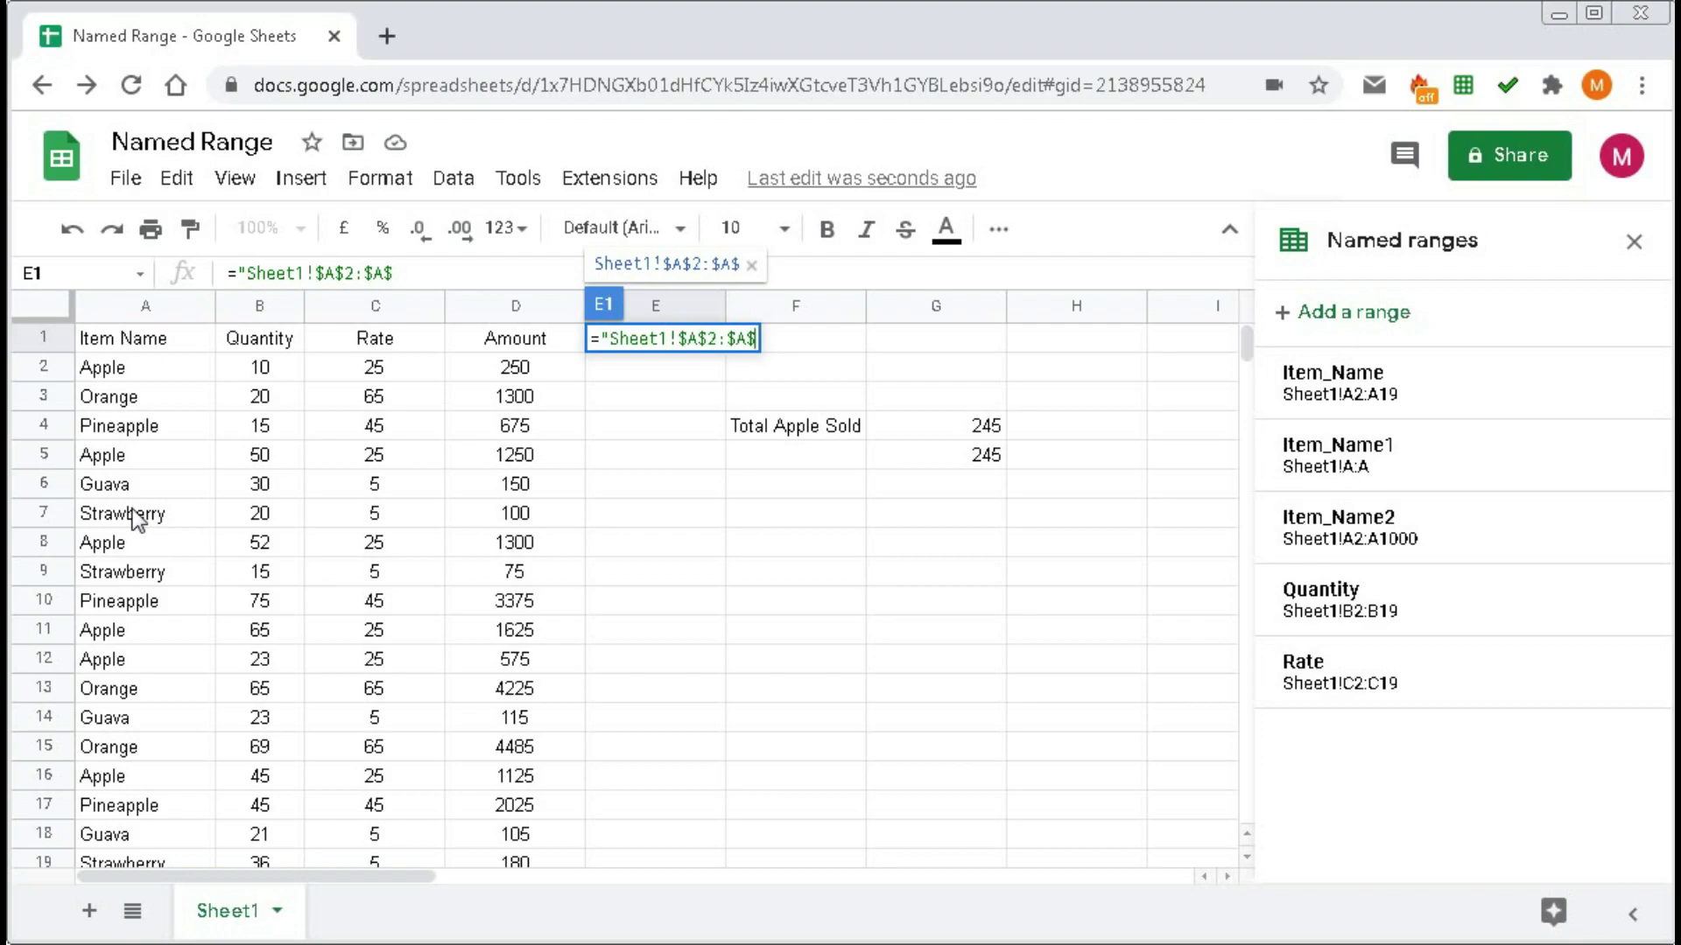
Complete the E1 formula by joining COUNTA(A:A) to the address text, and compare the result with the table's last row.
text("&)
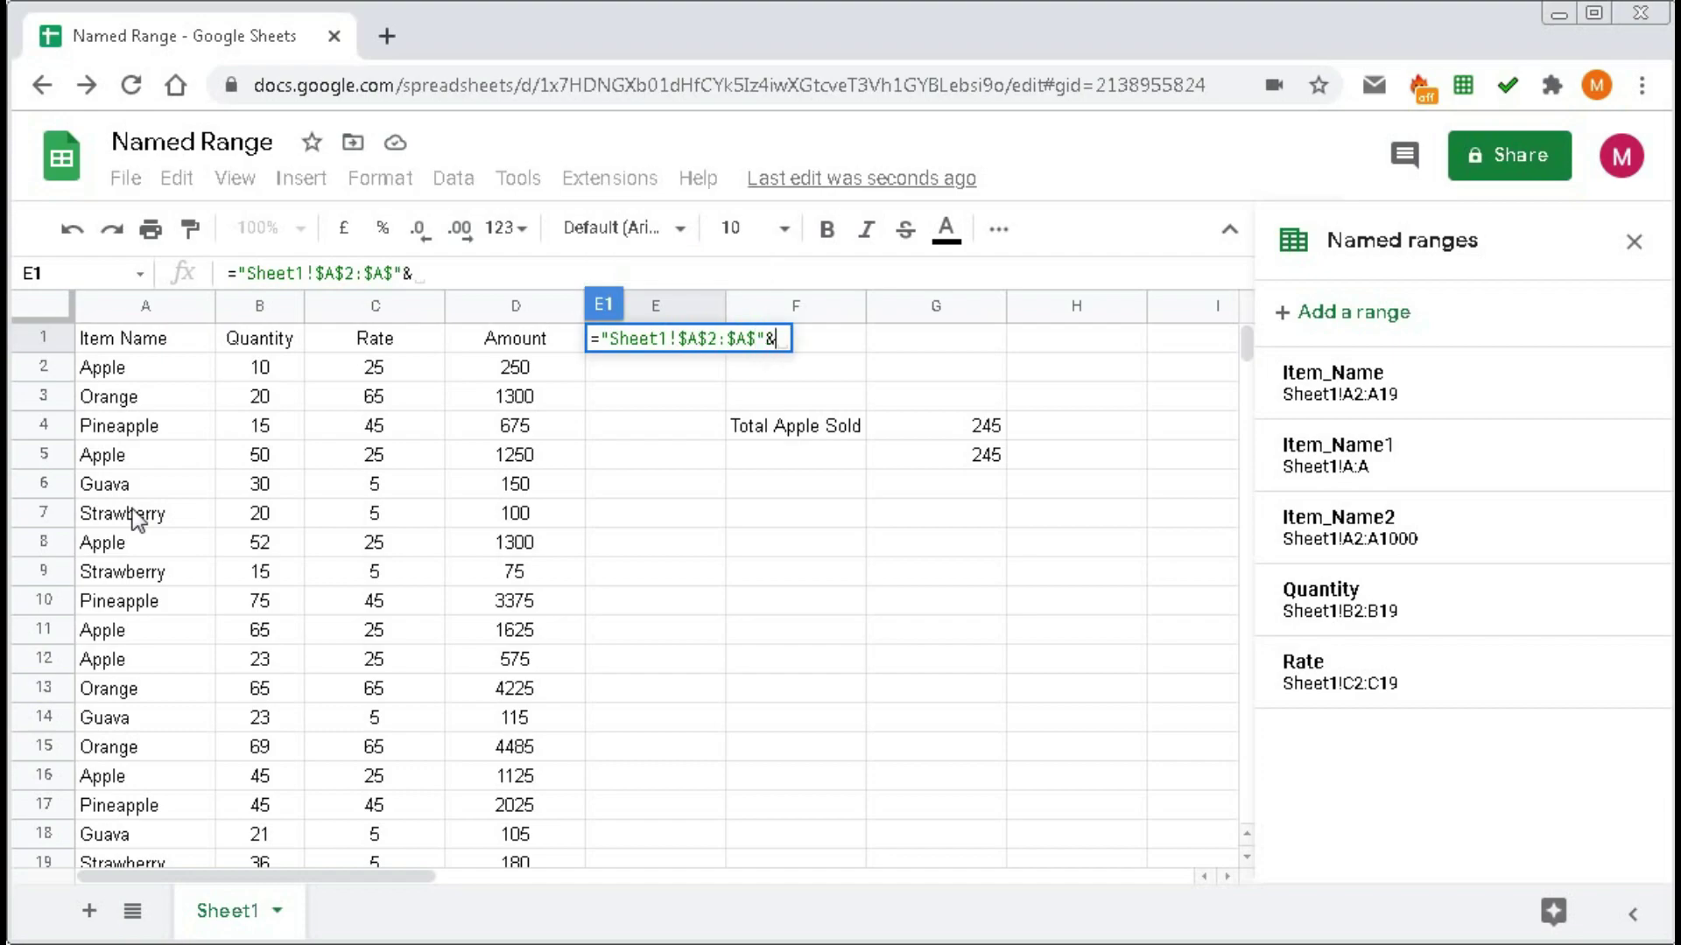
text(counta)
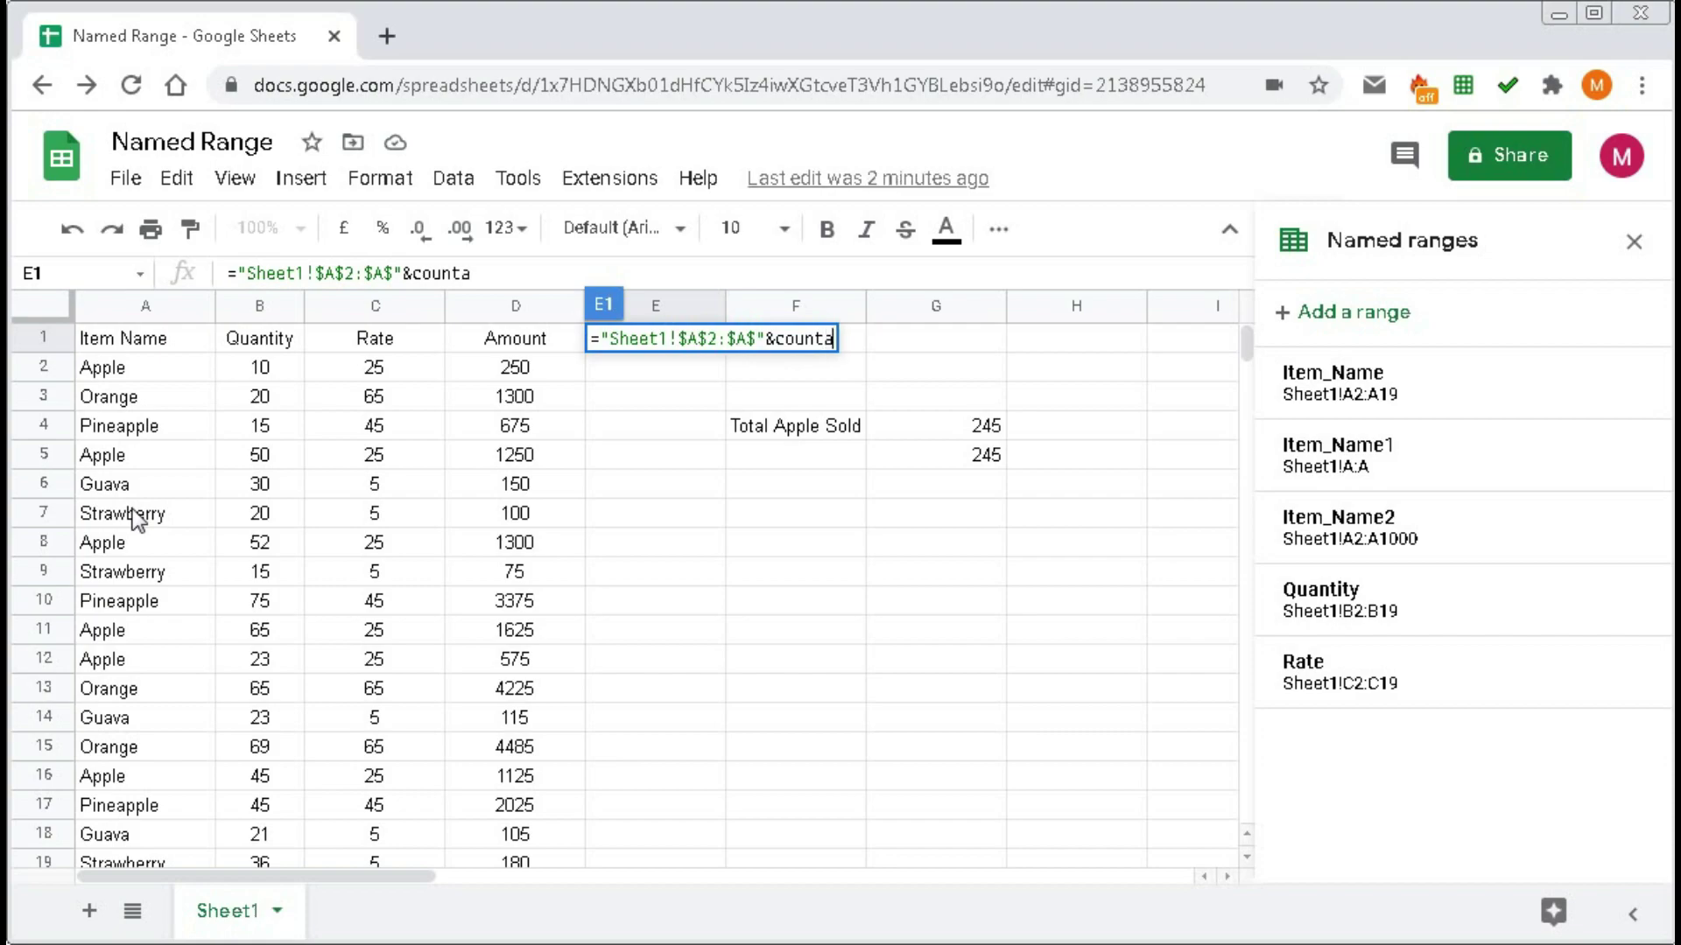
text(()
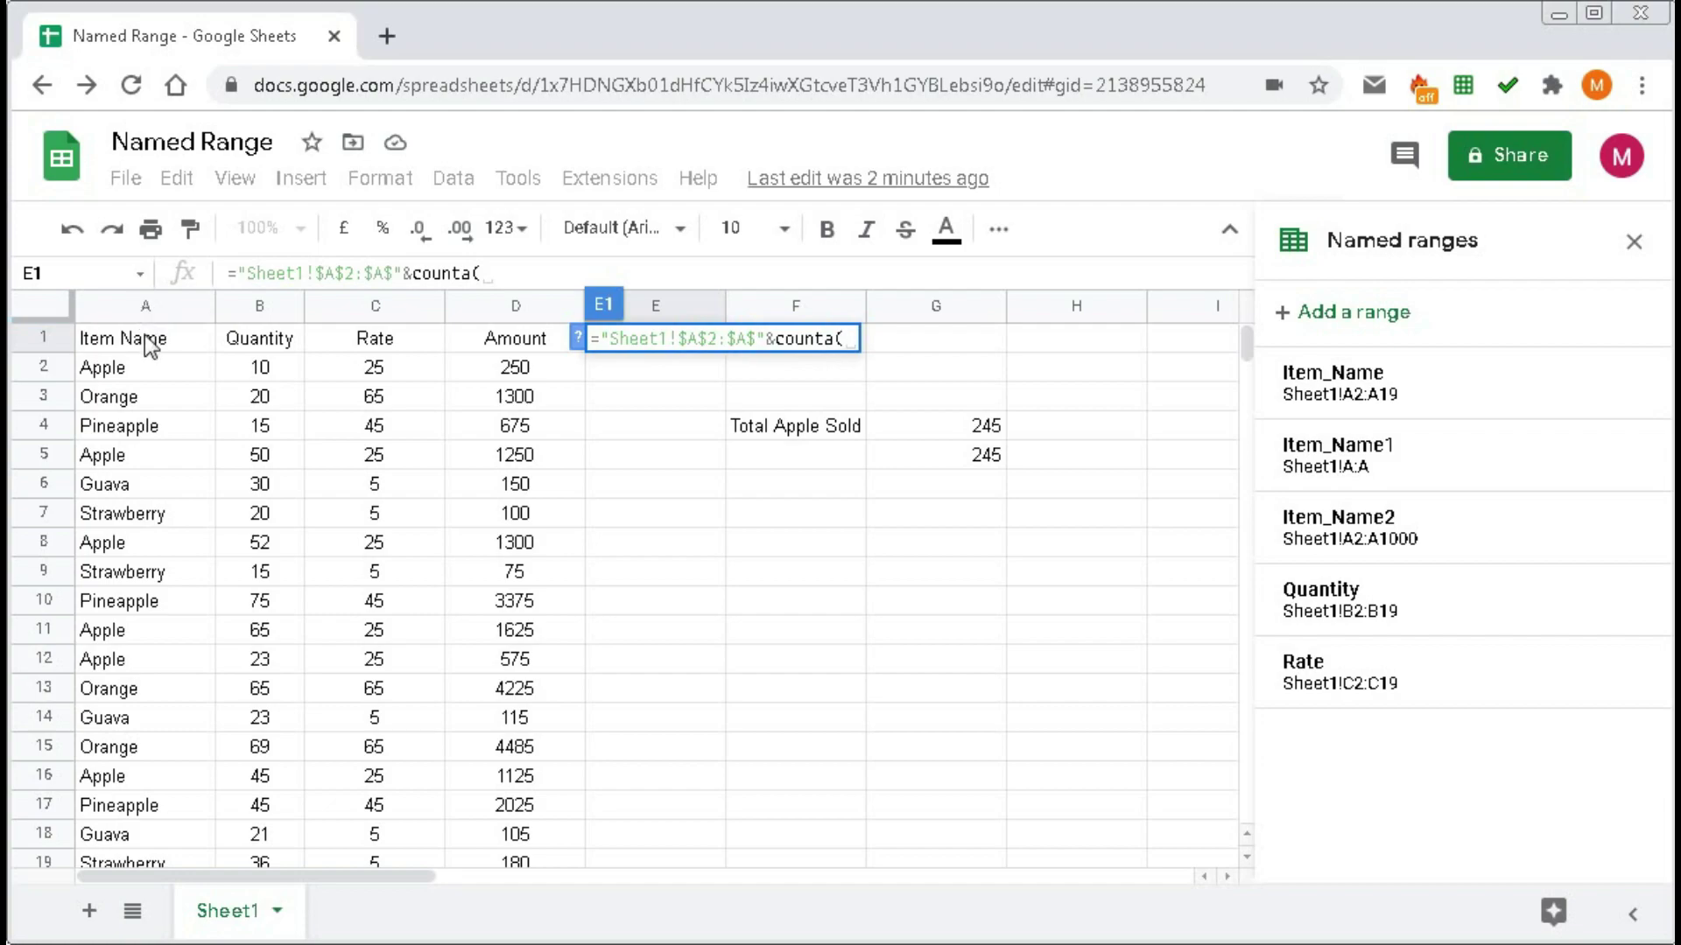
click(146, 306)
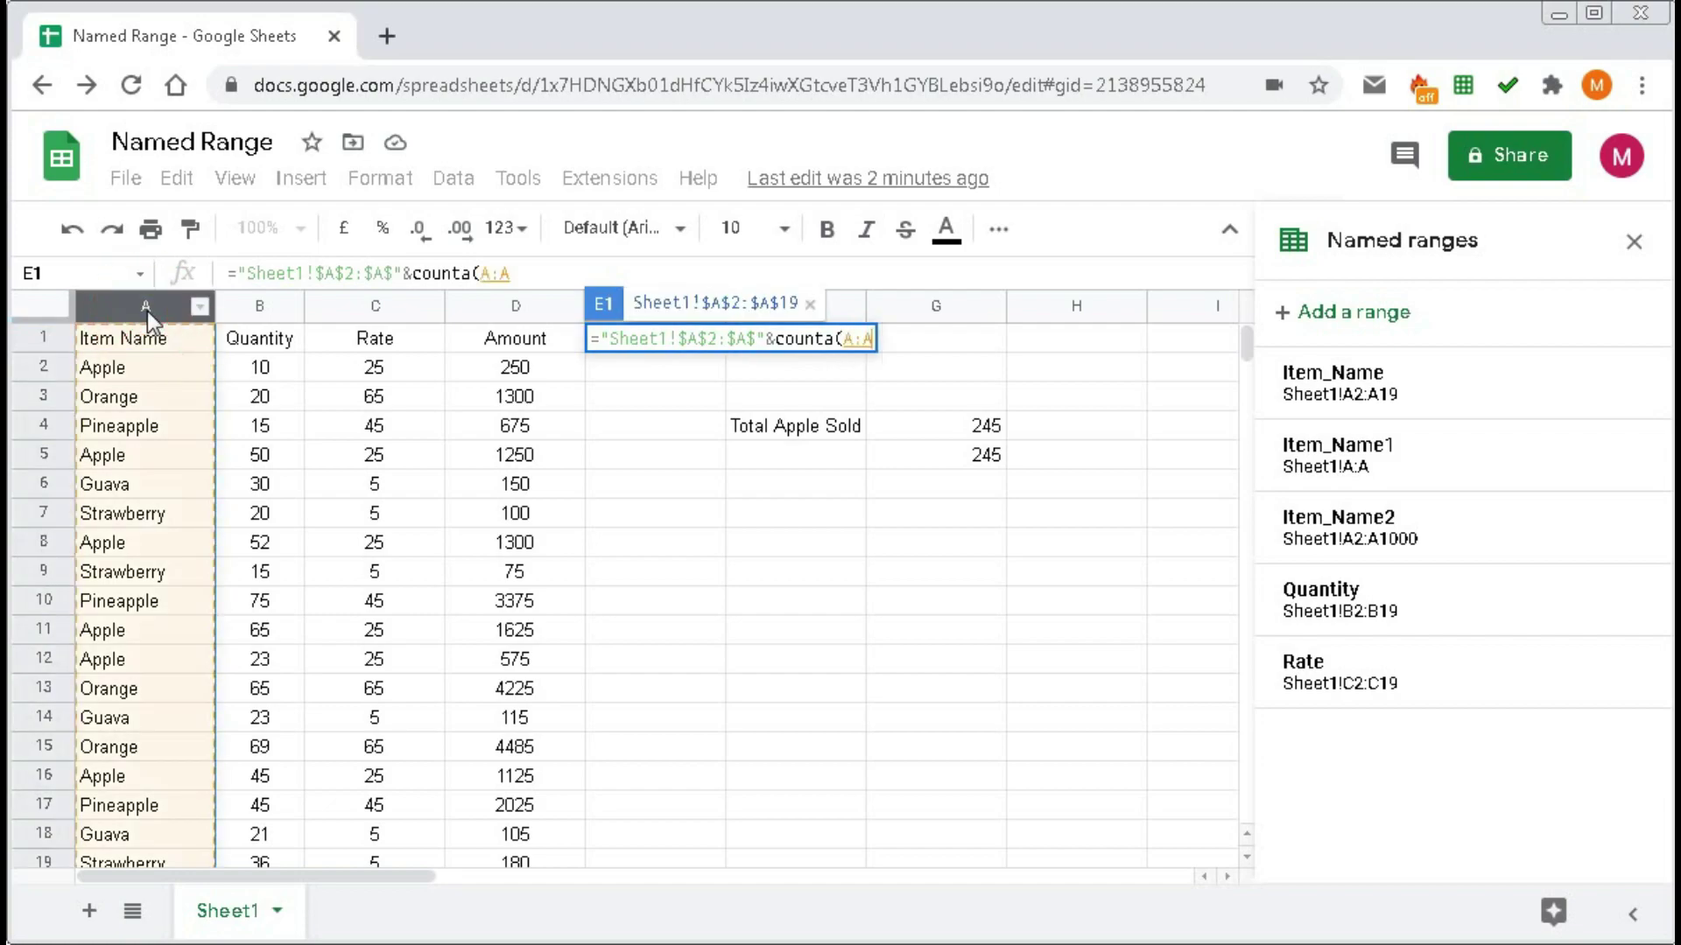
text())
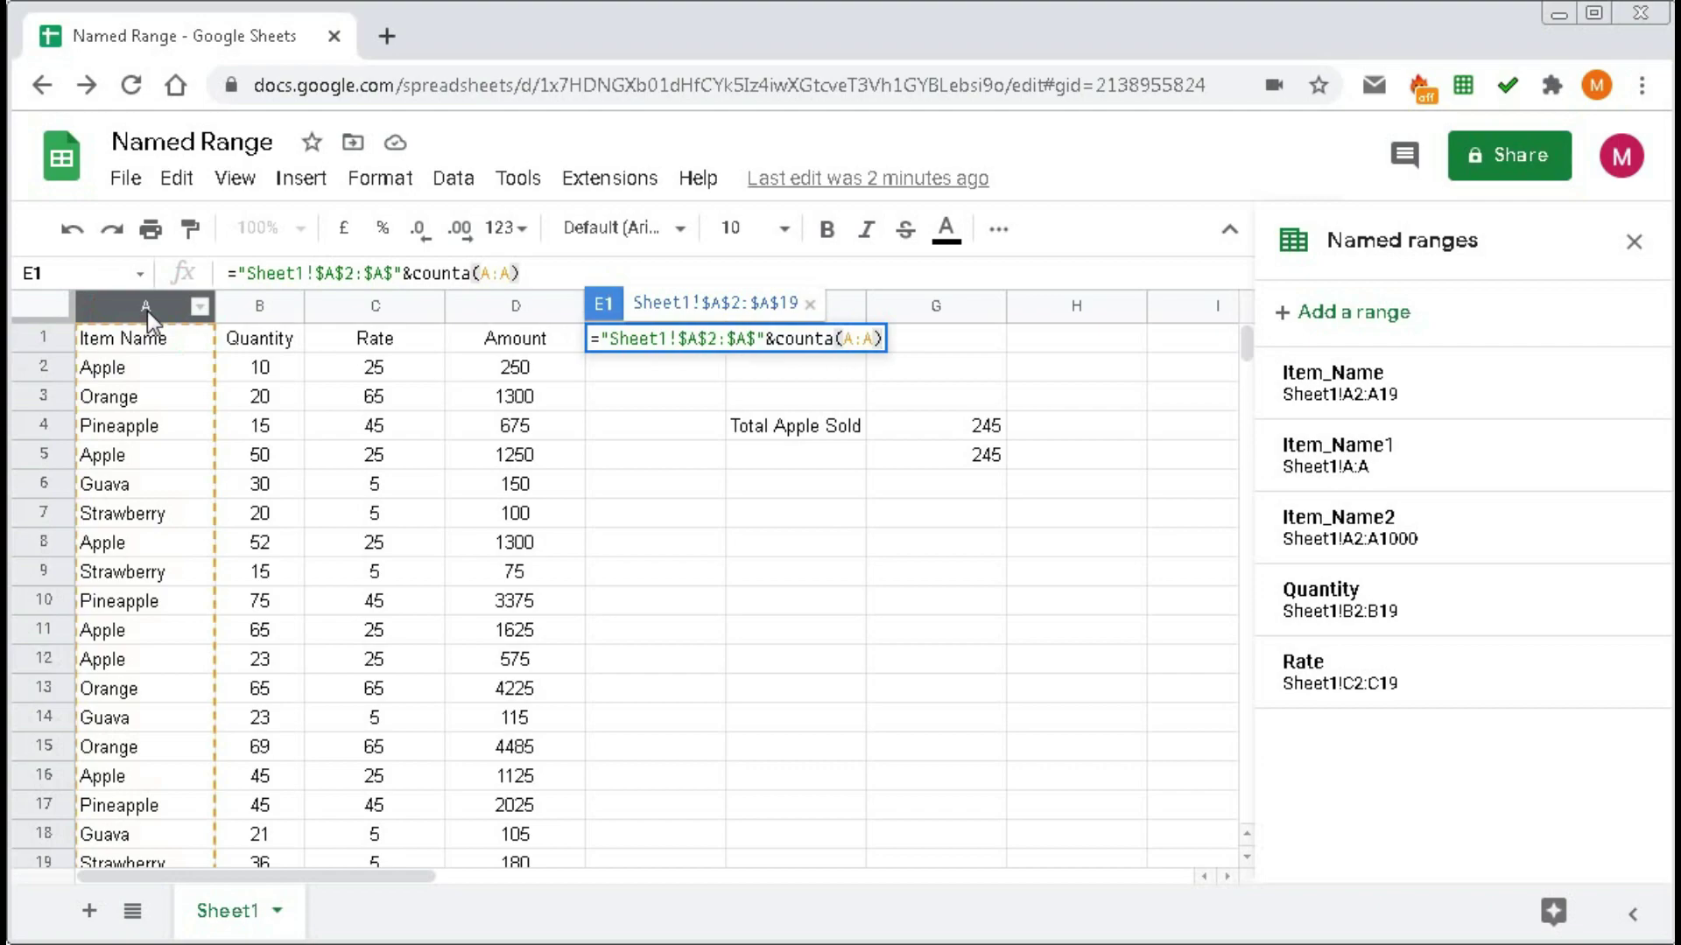
key(Return)
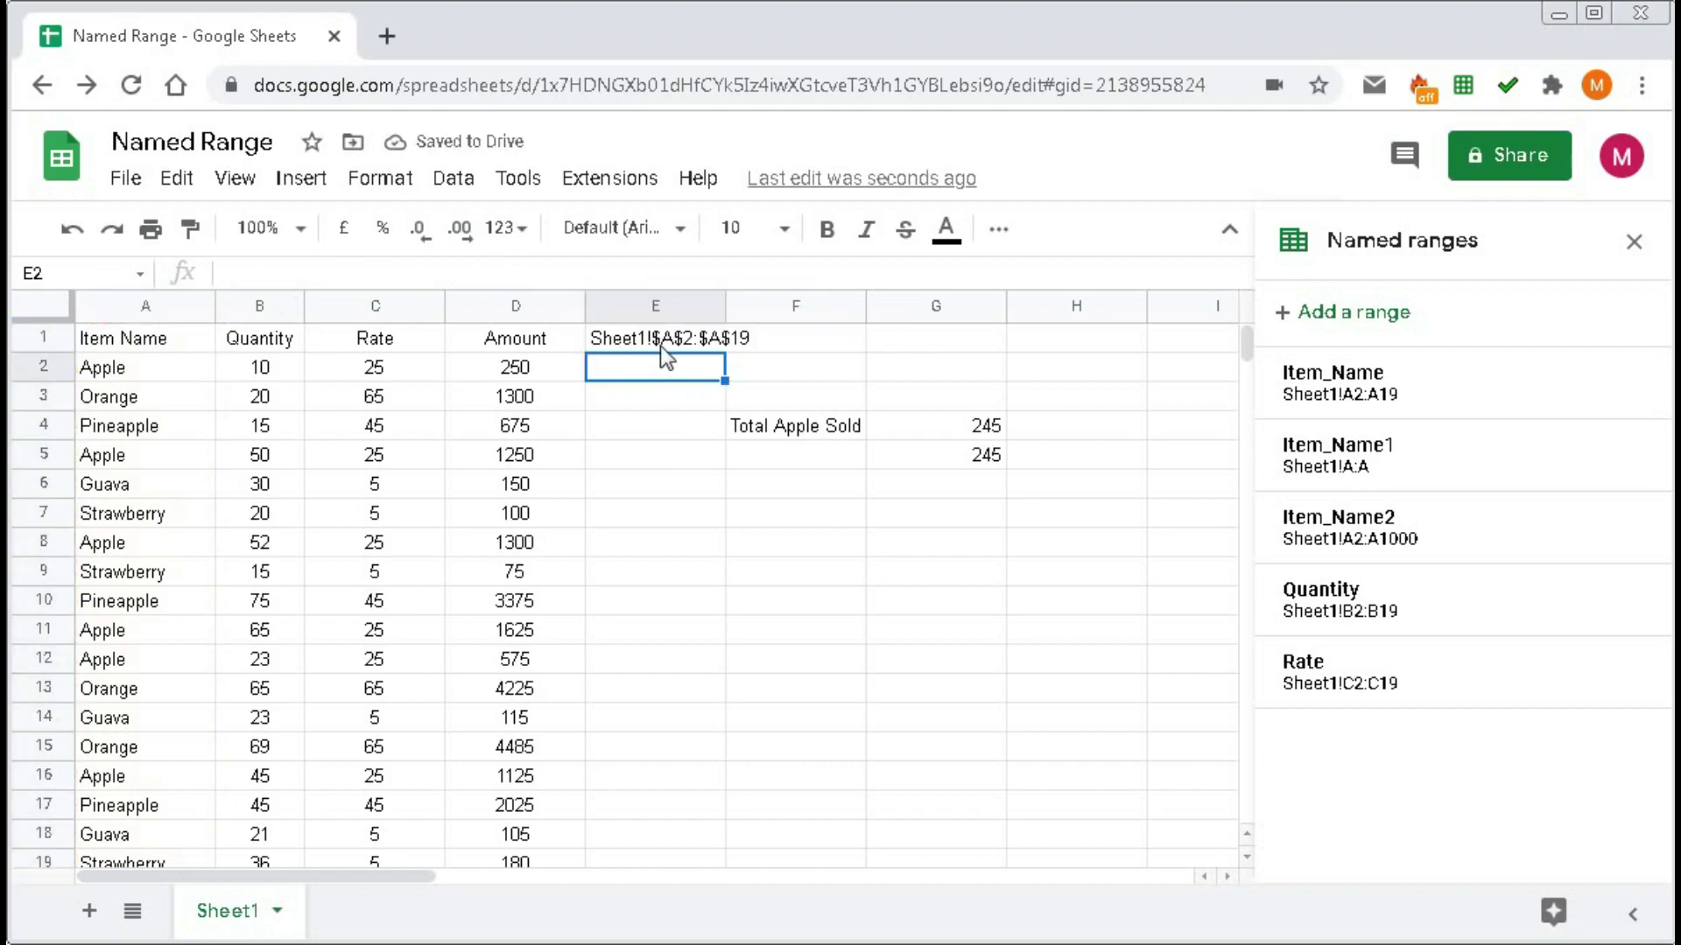
scroll(203, 571, down, 3)
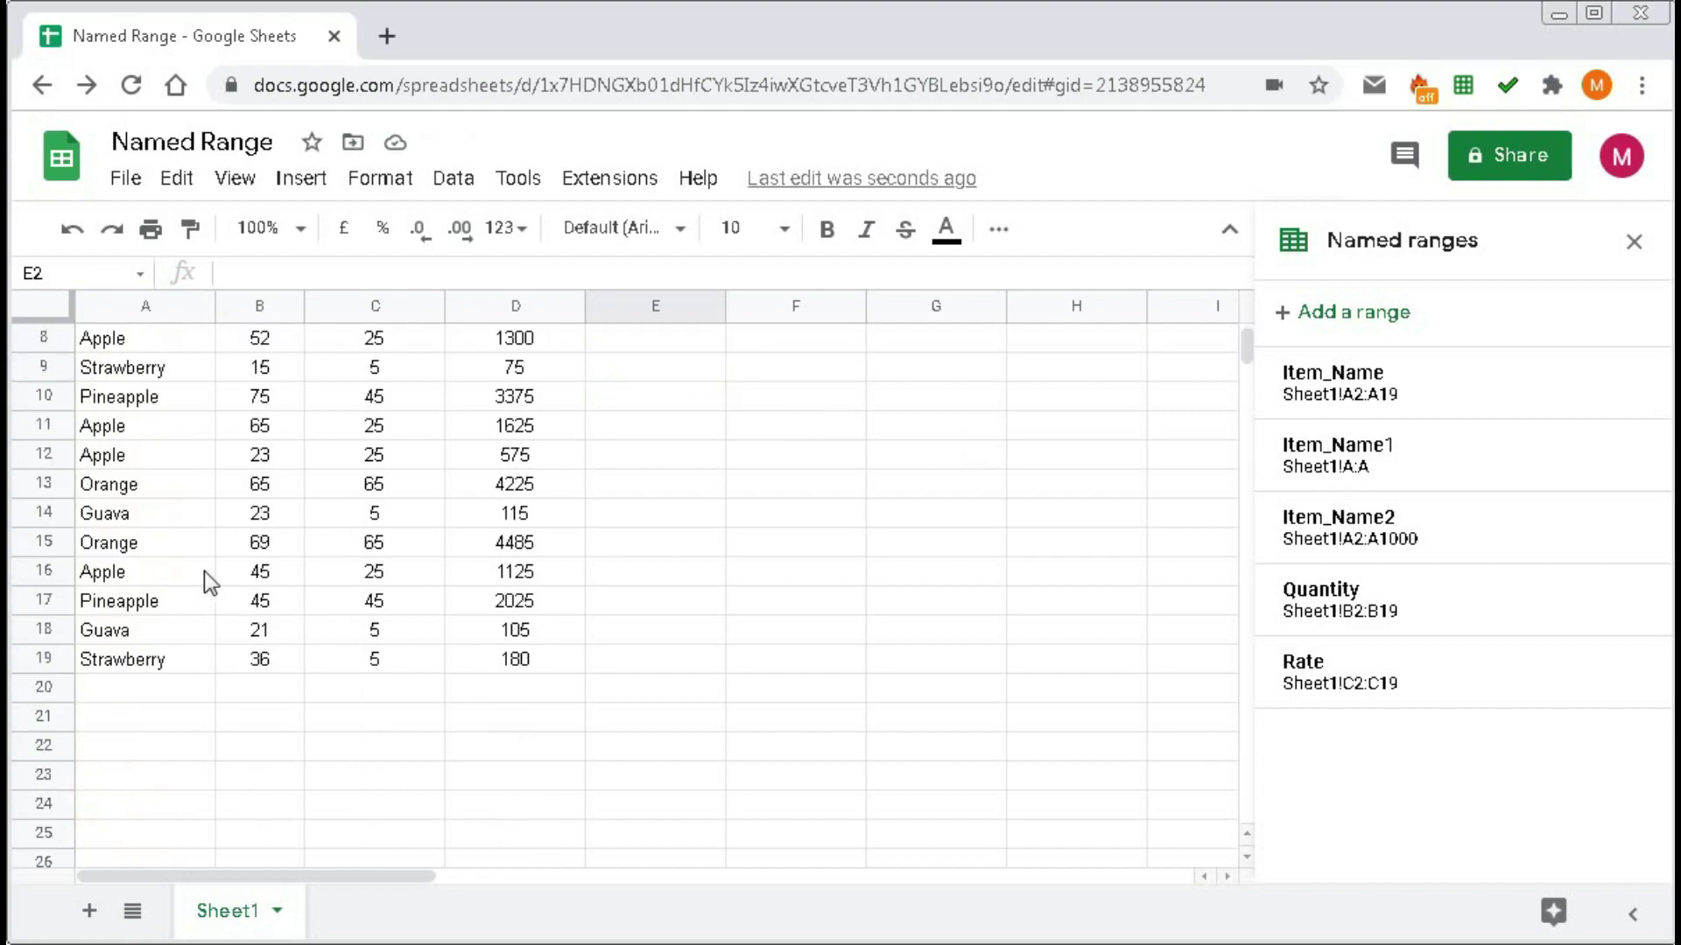
scroll(128, 558, up, 3)
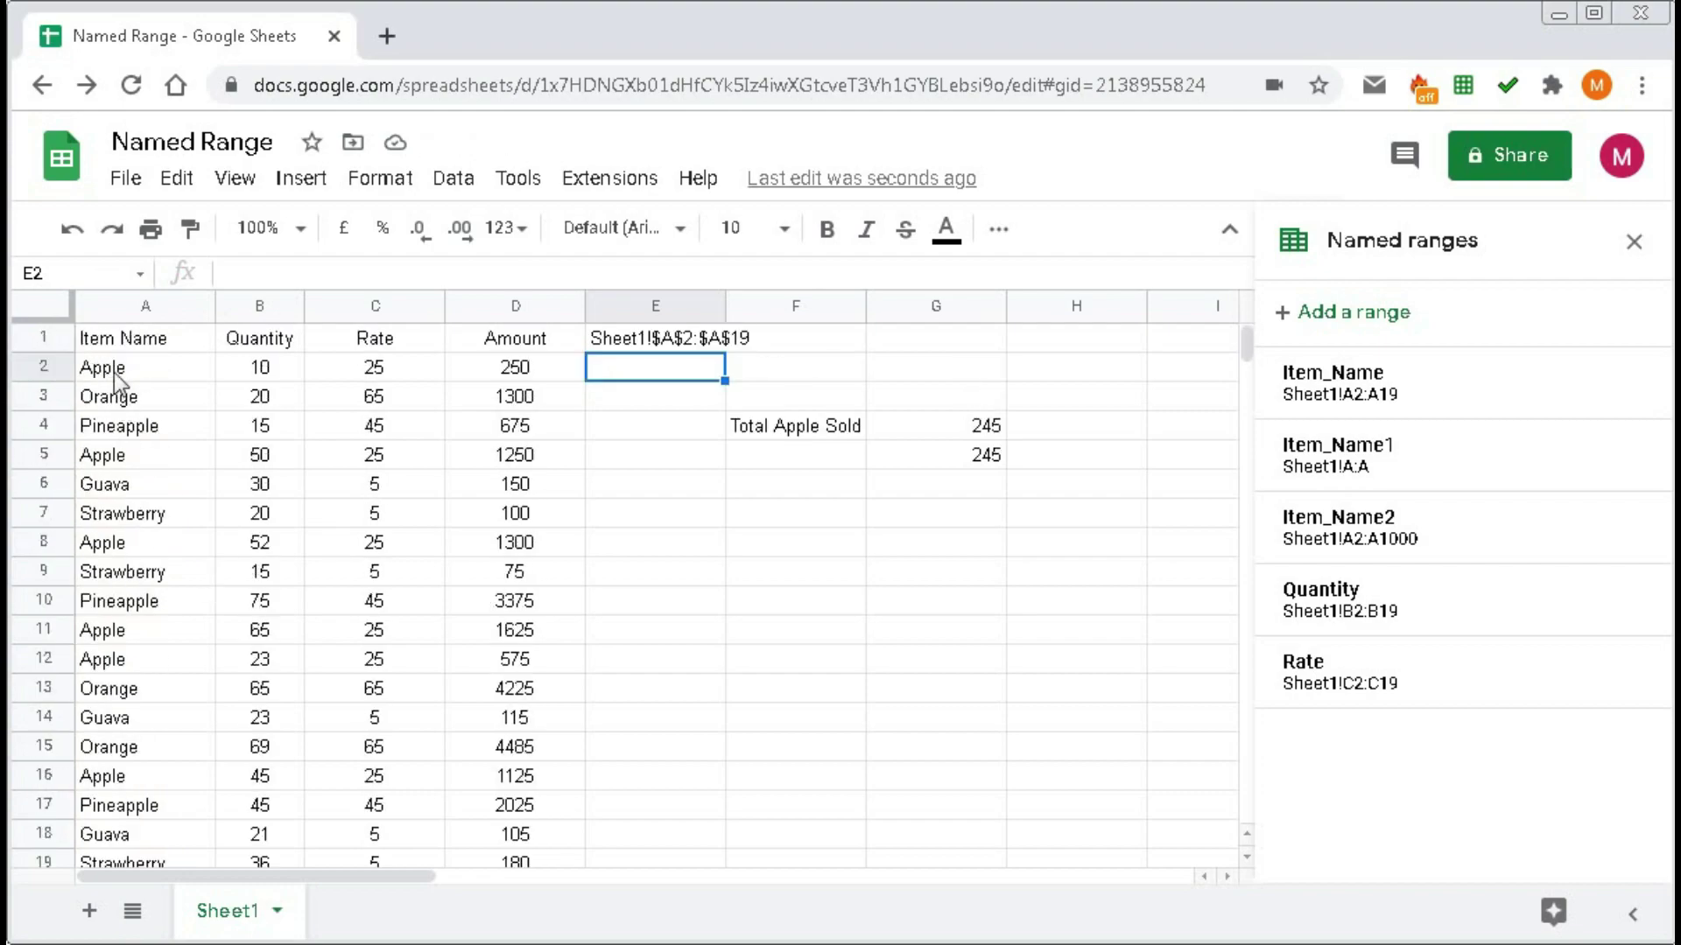
Start a formula in cell E2 with the text string "Sheet1!$B$2:$B$" as the fixed part of the quantity range address.
scroll(119, 527, down, 2)
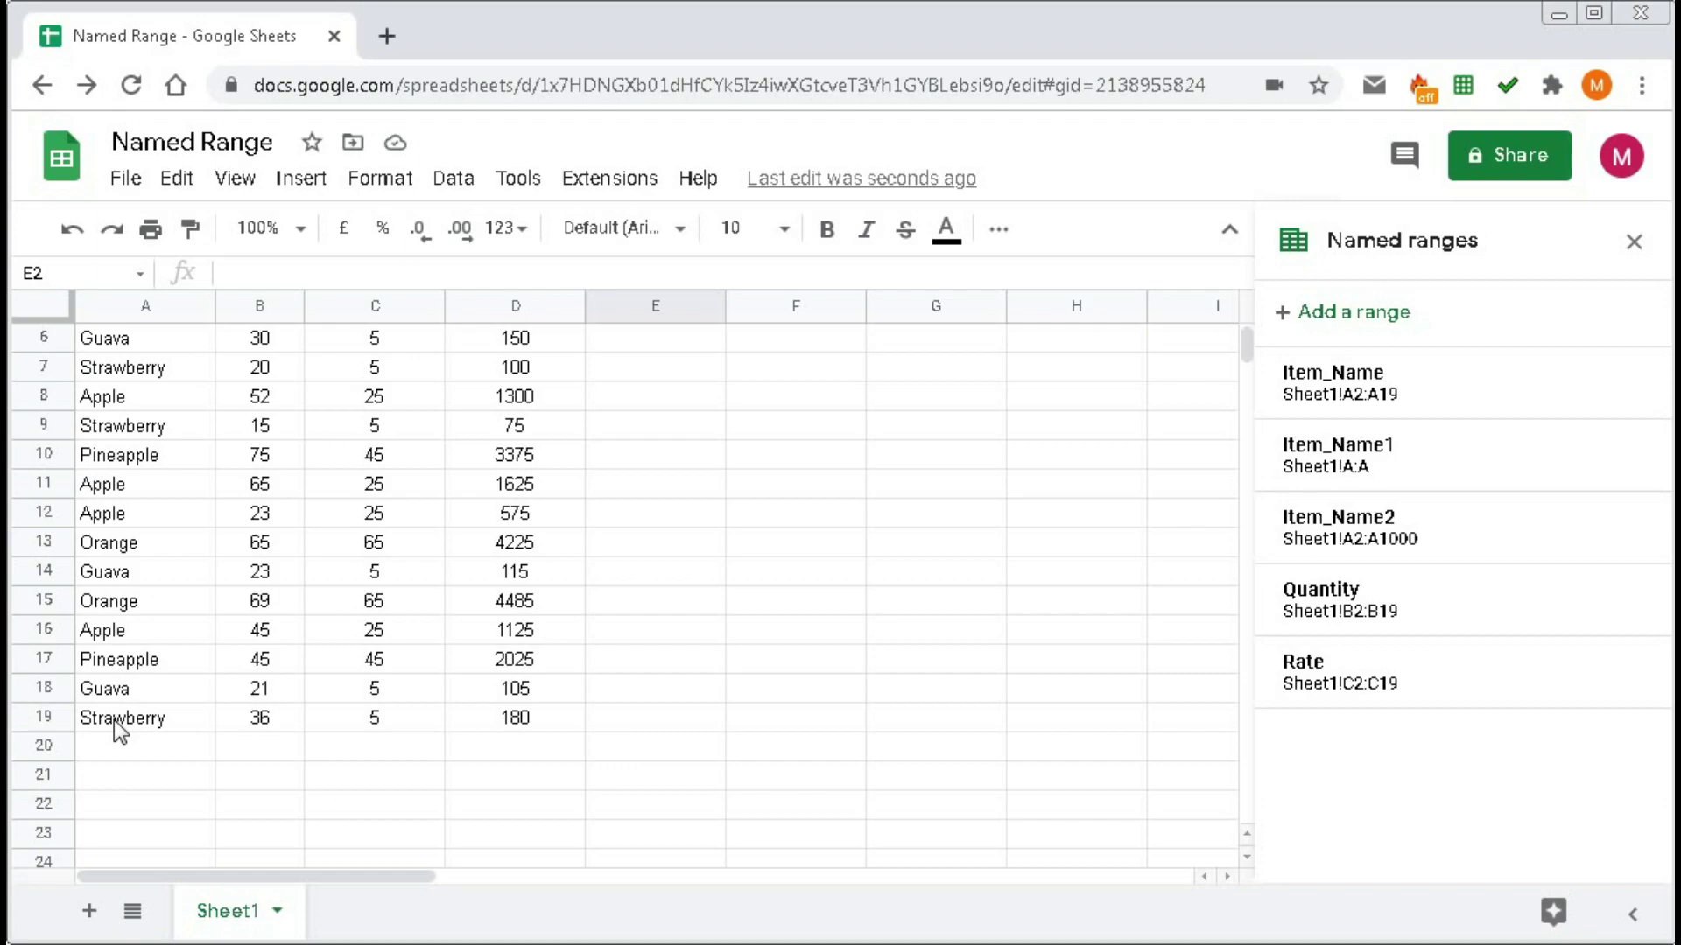
scroll(114, 719, up, 2)
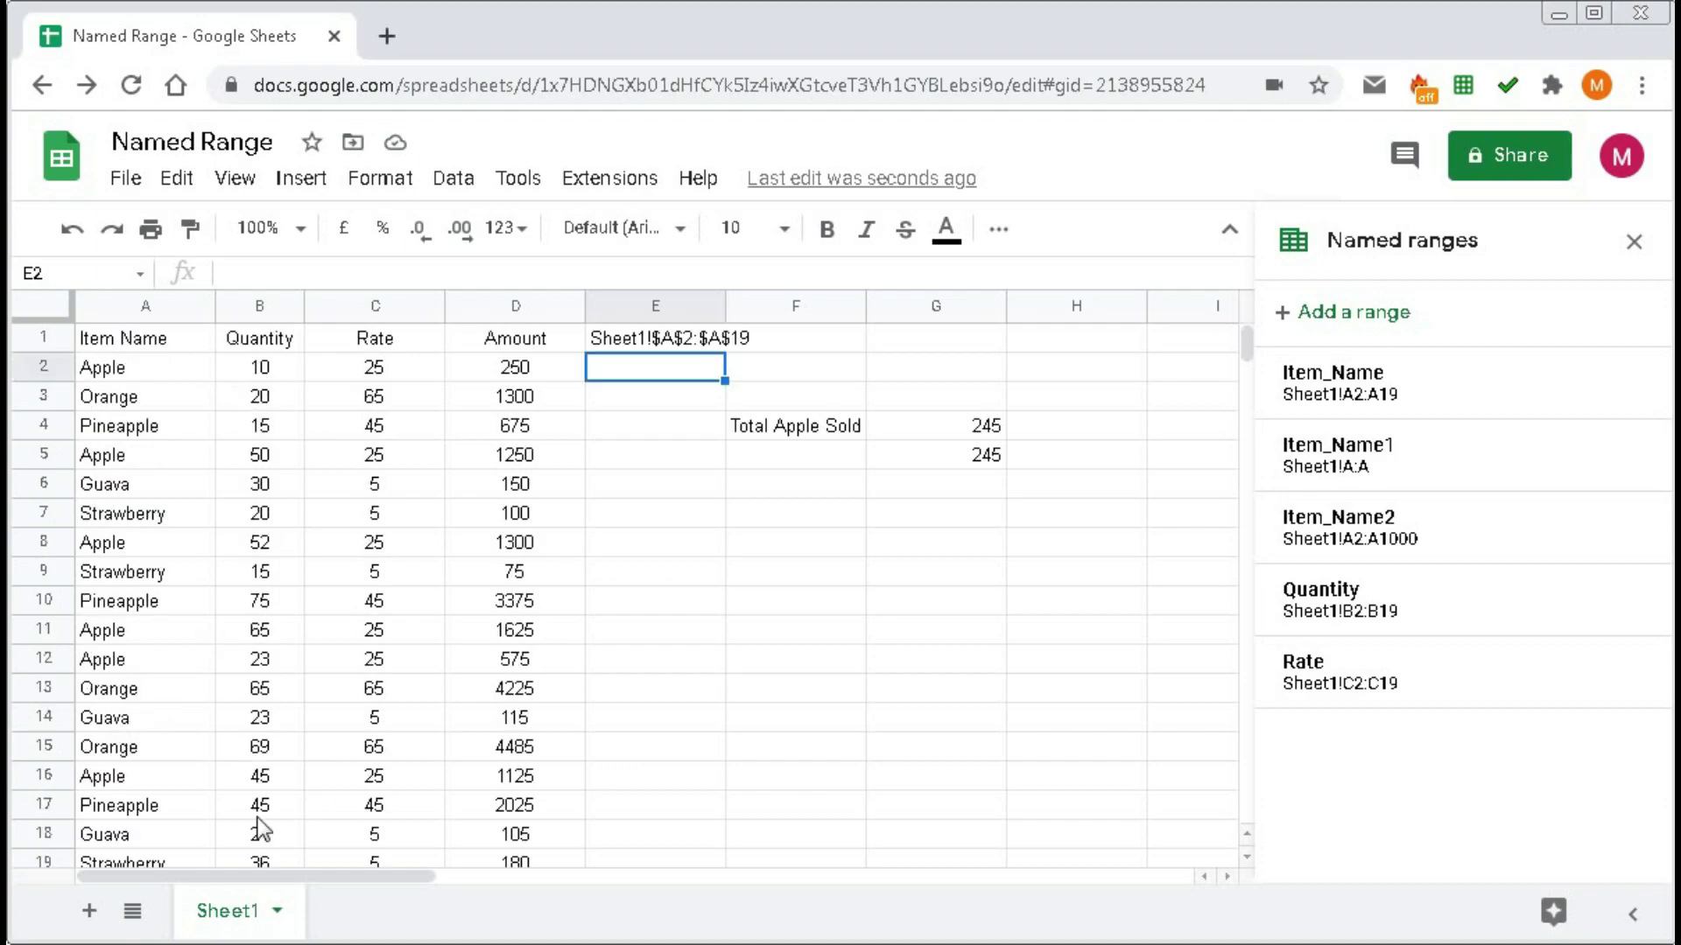
text(=)
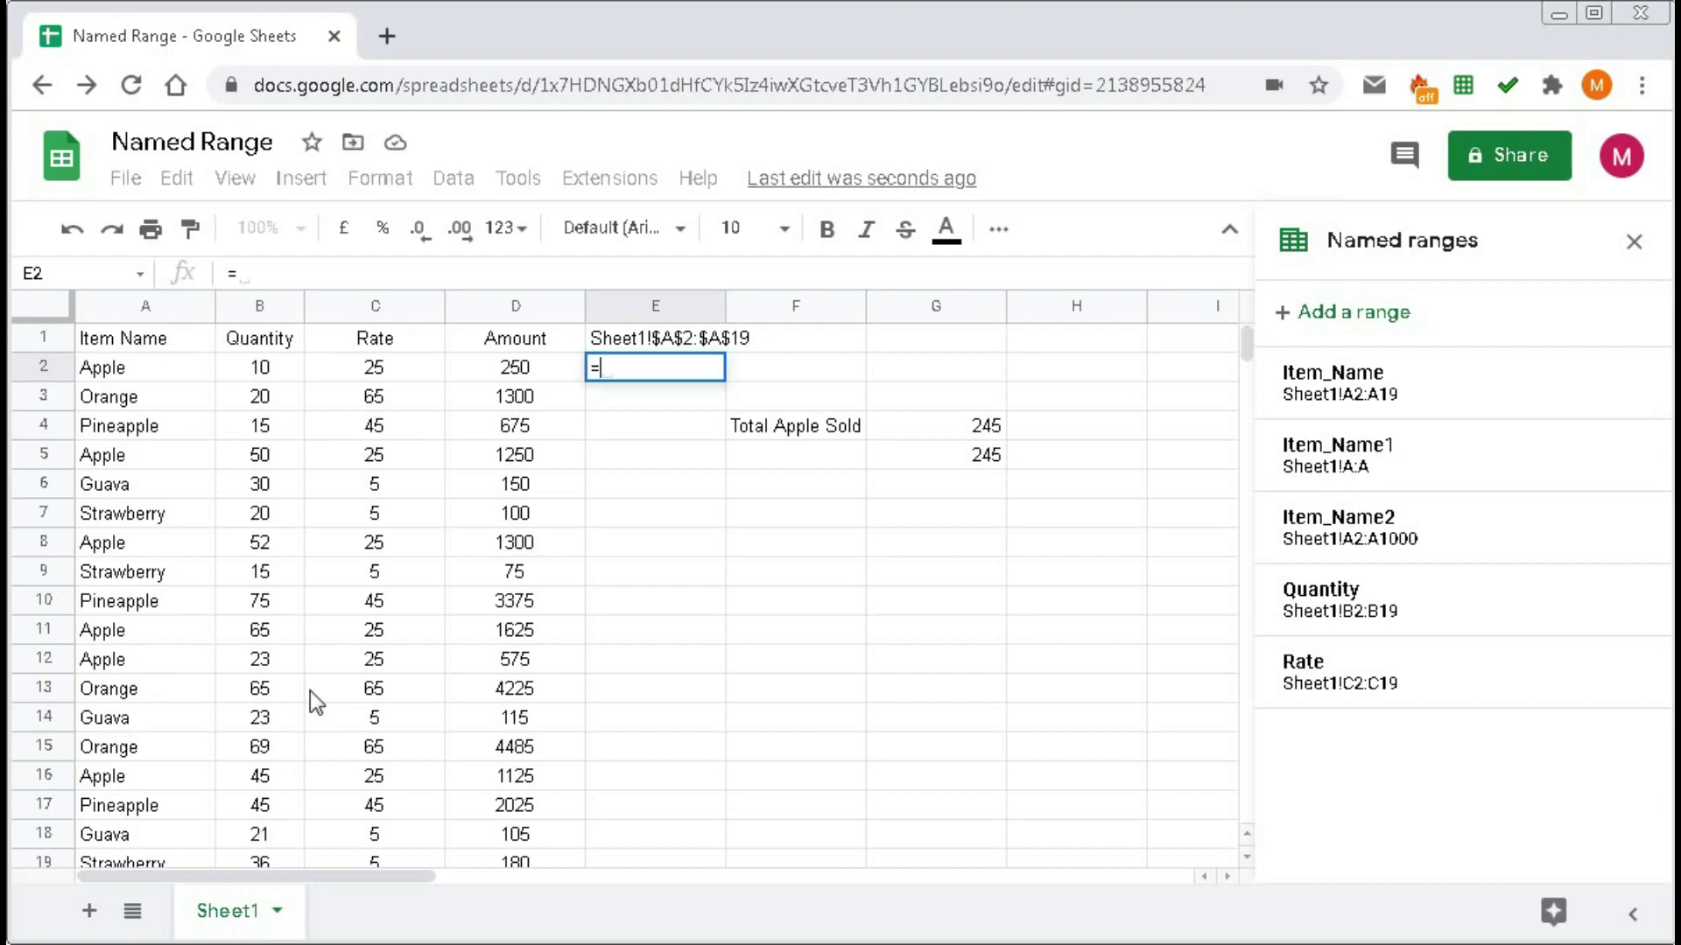
text(")
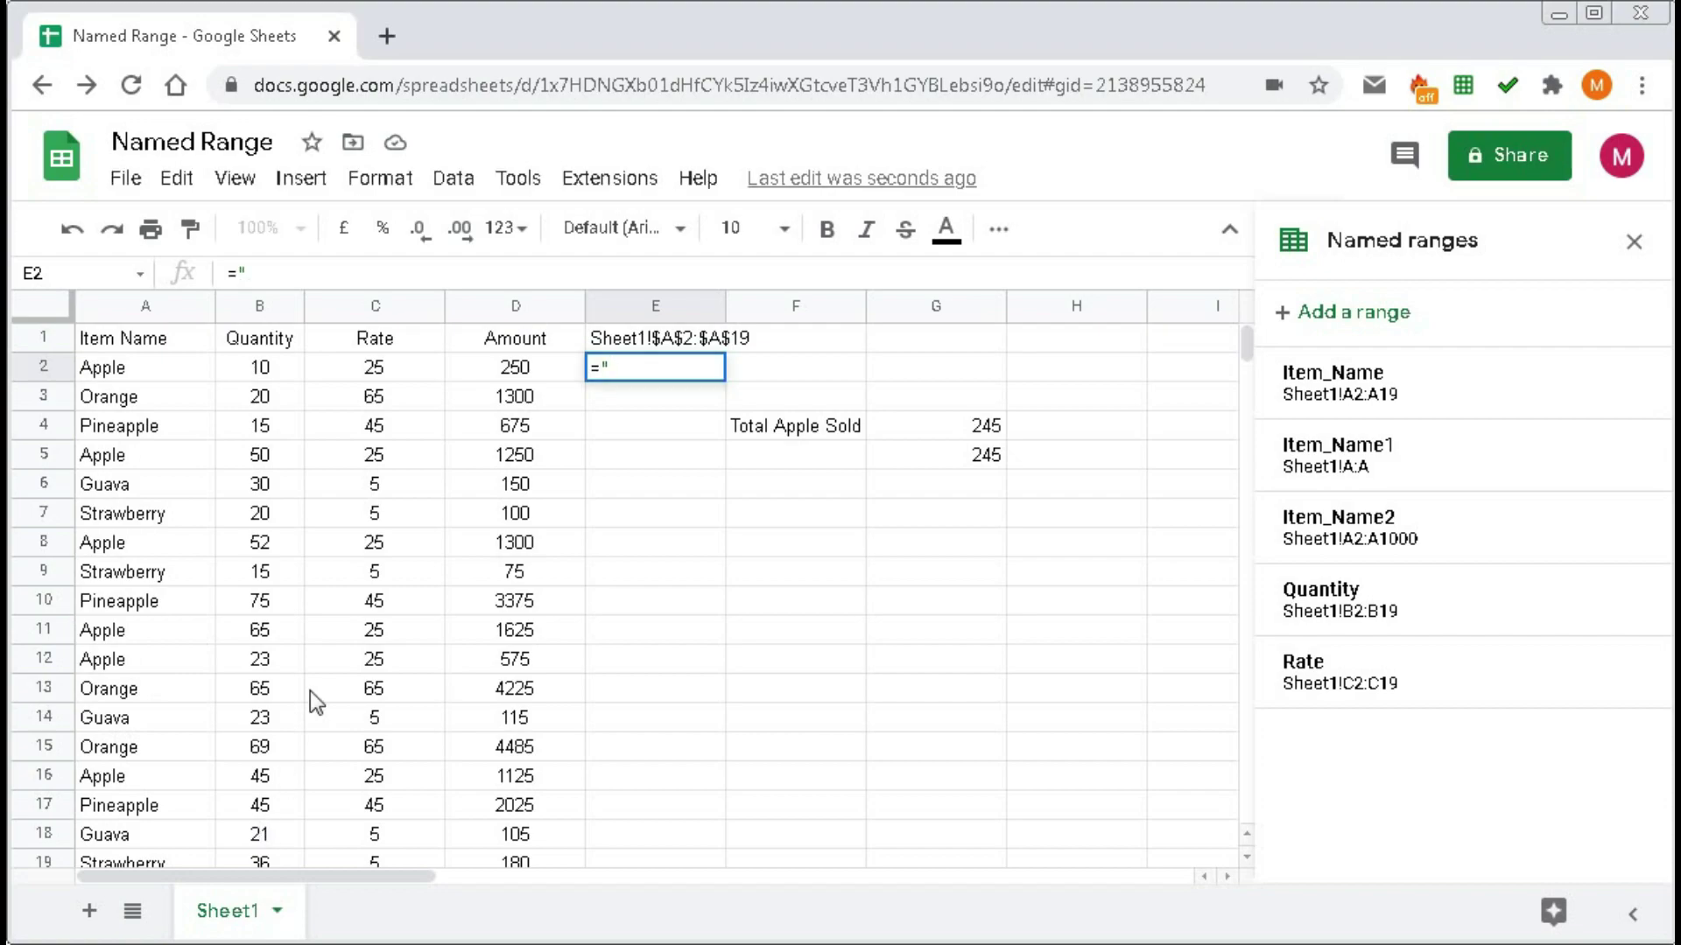
text(Sheet)
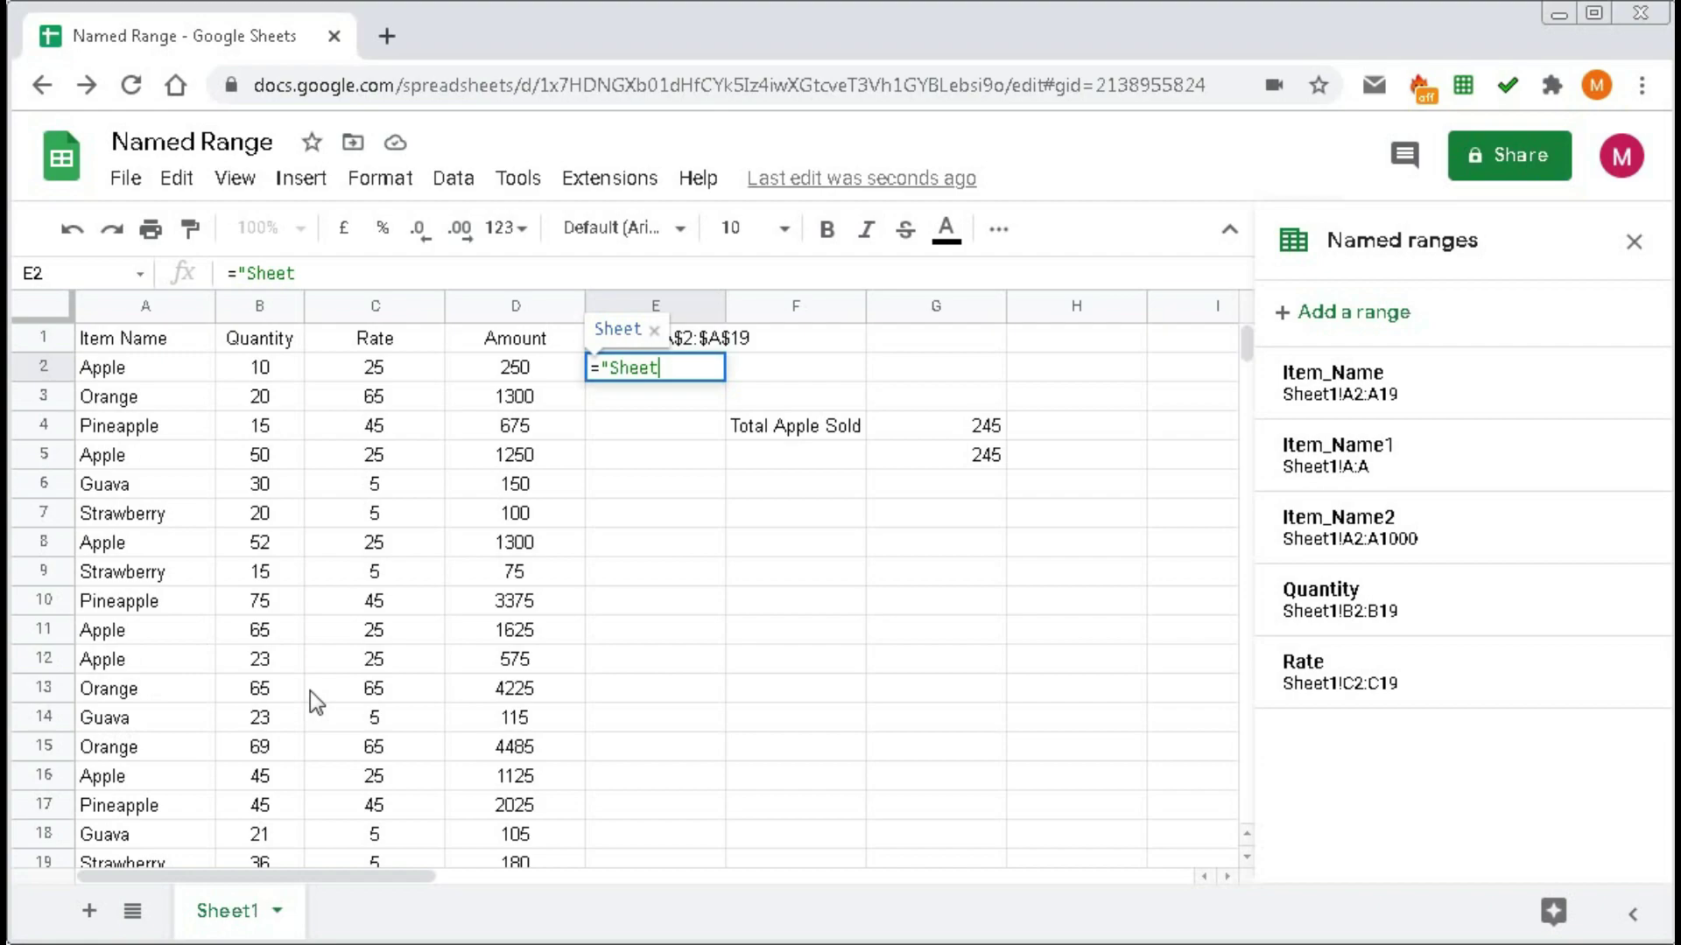
text(1!$)
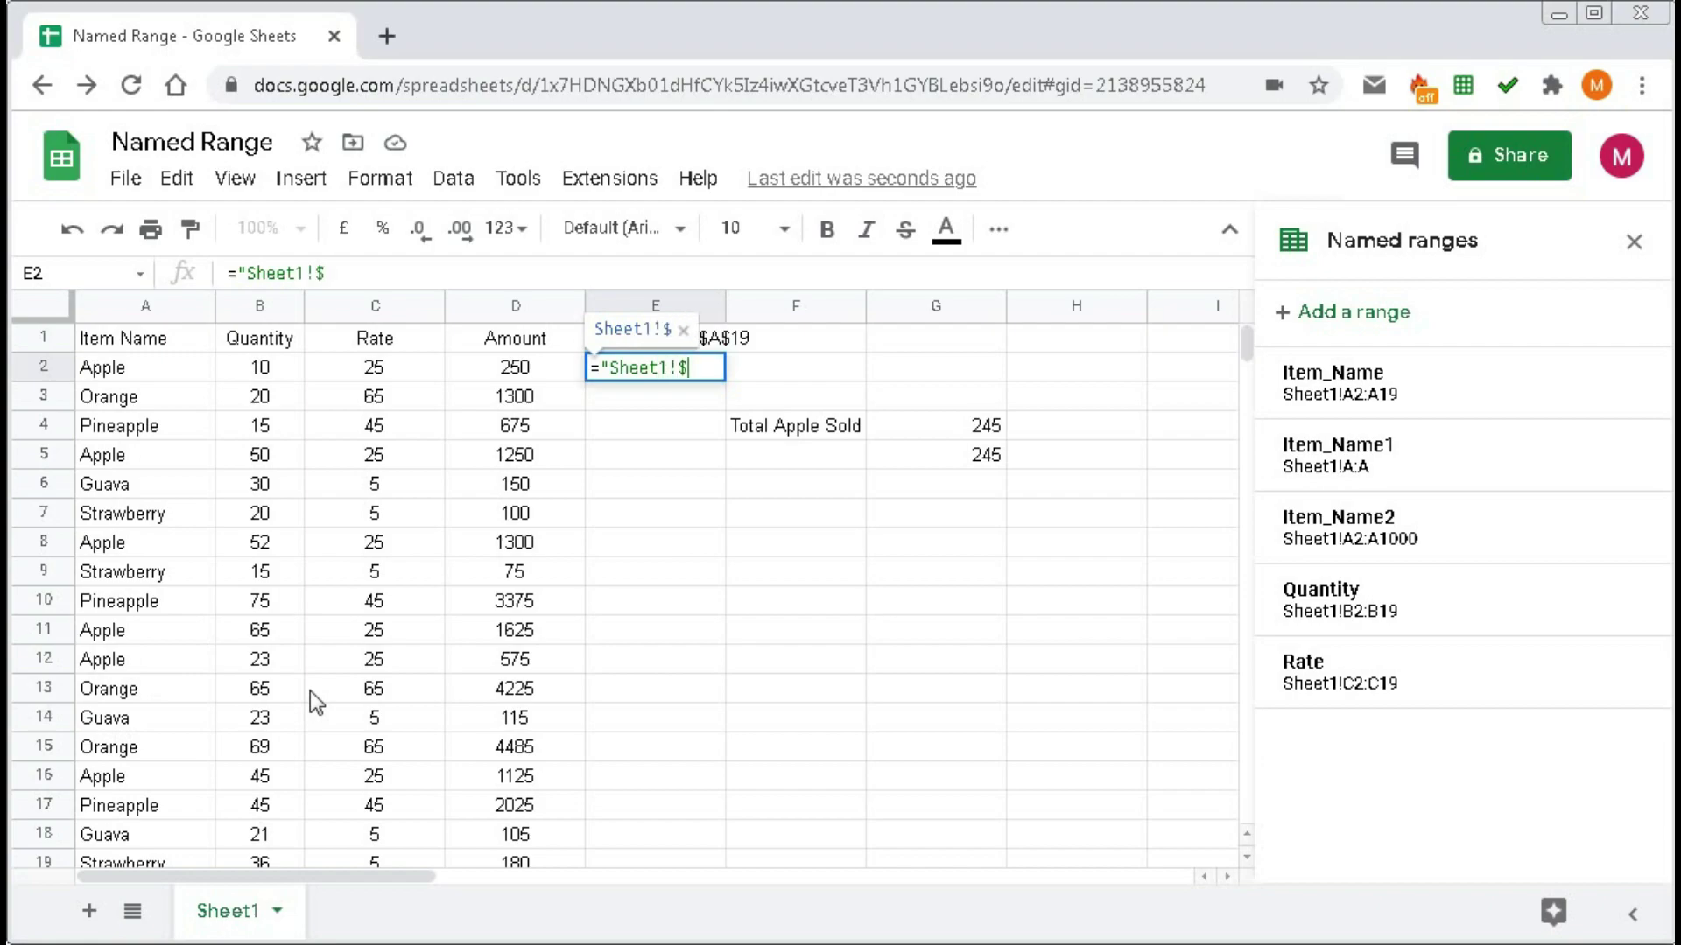
text(B$)
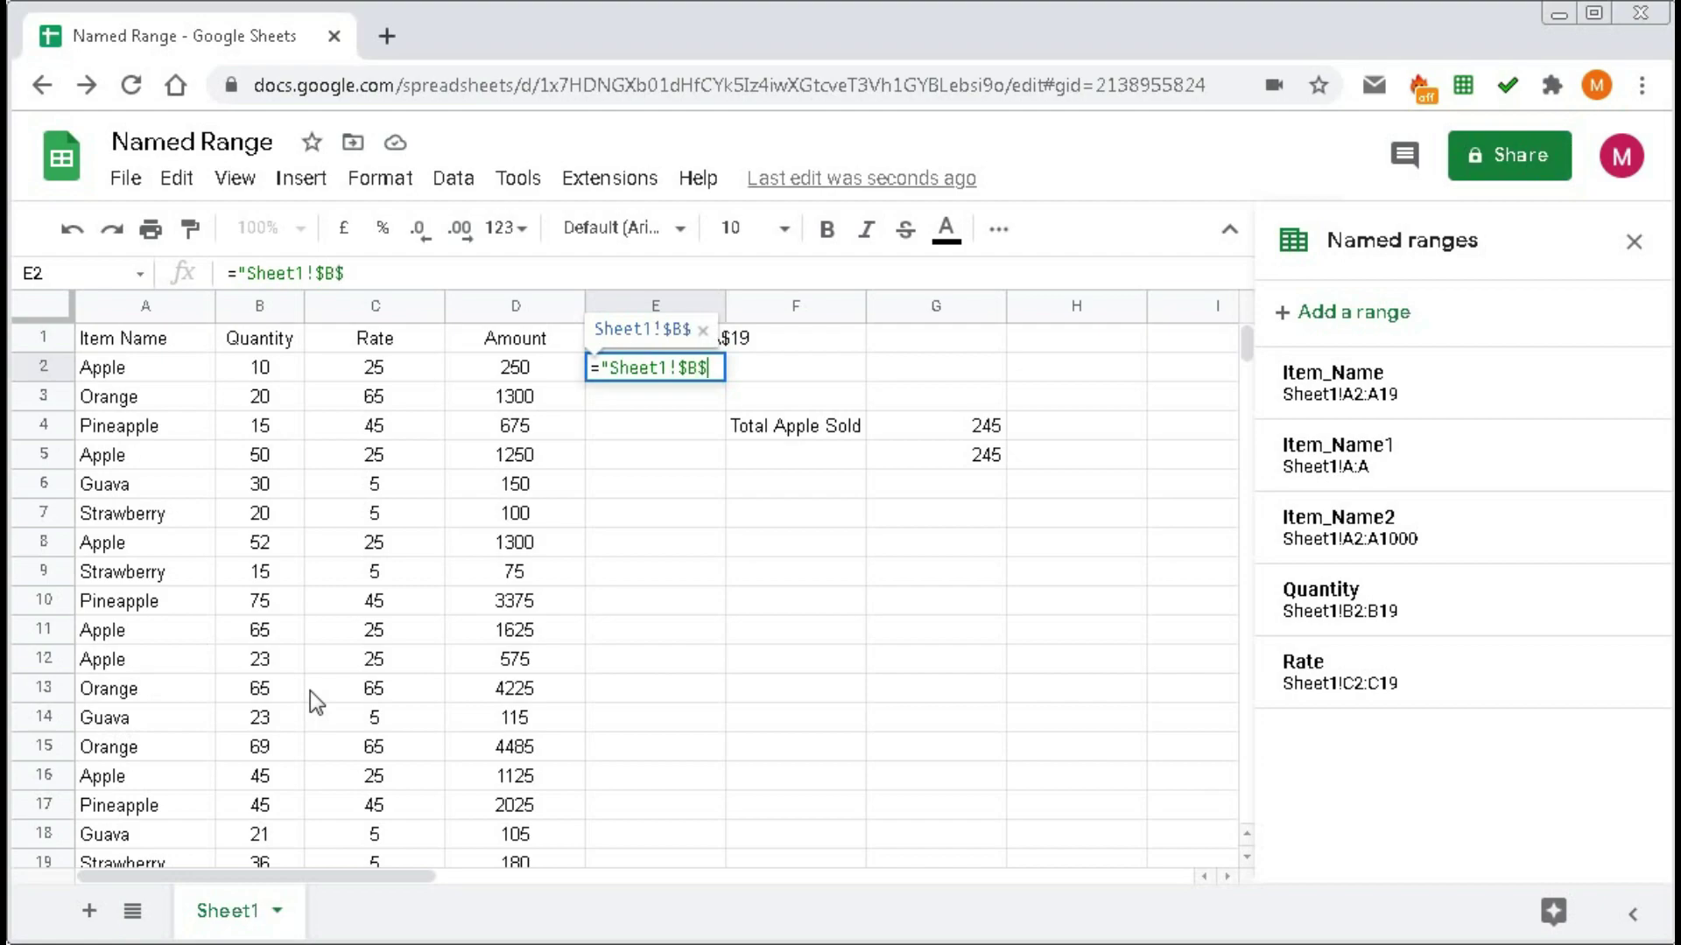
text(2:)
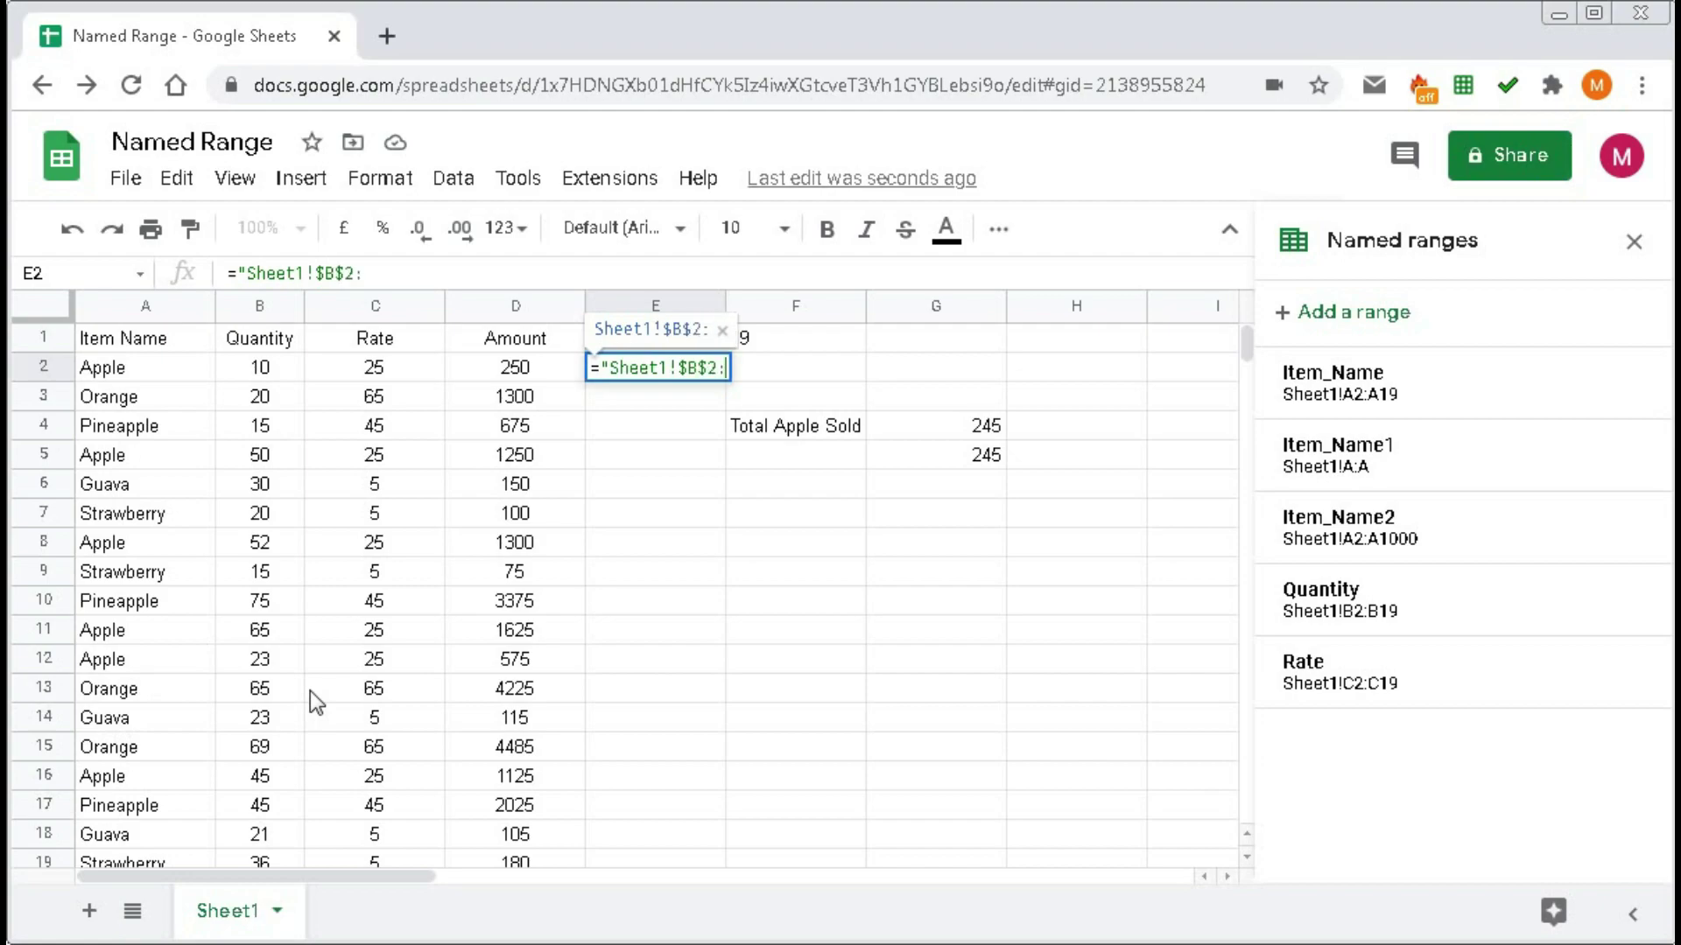
text($B)
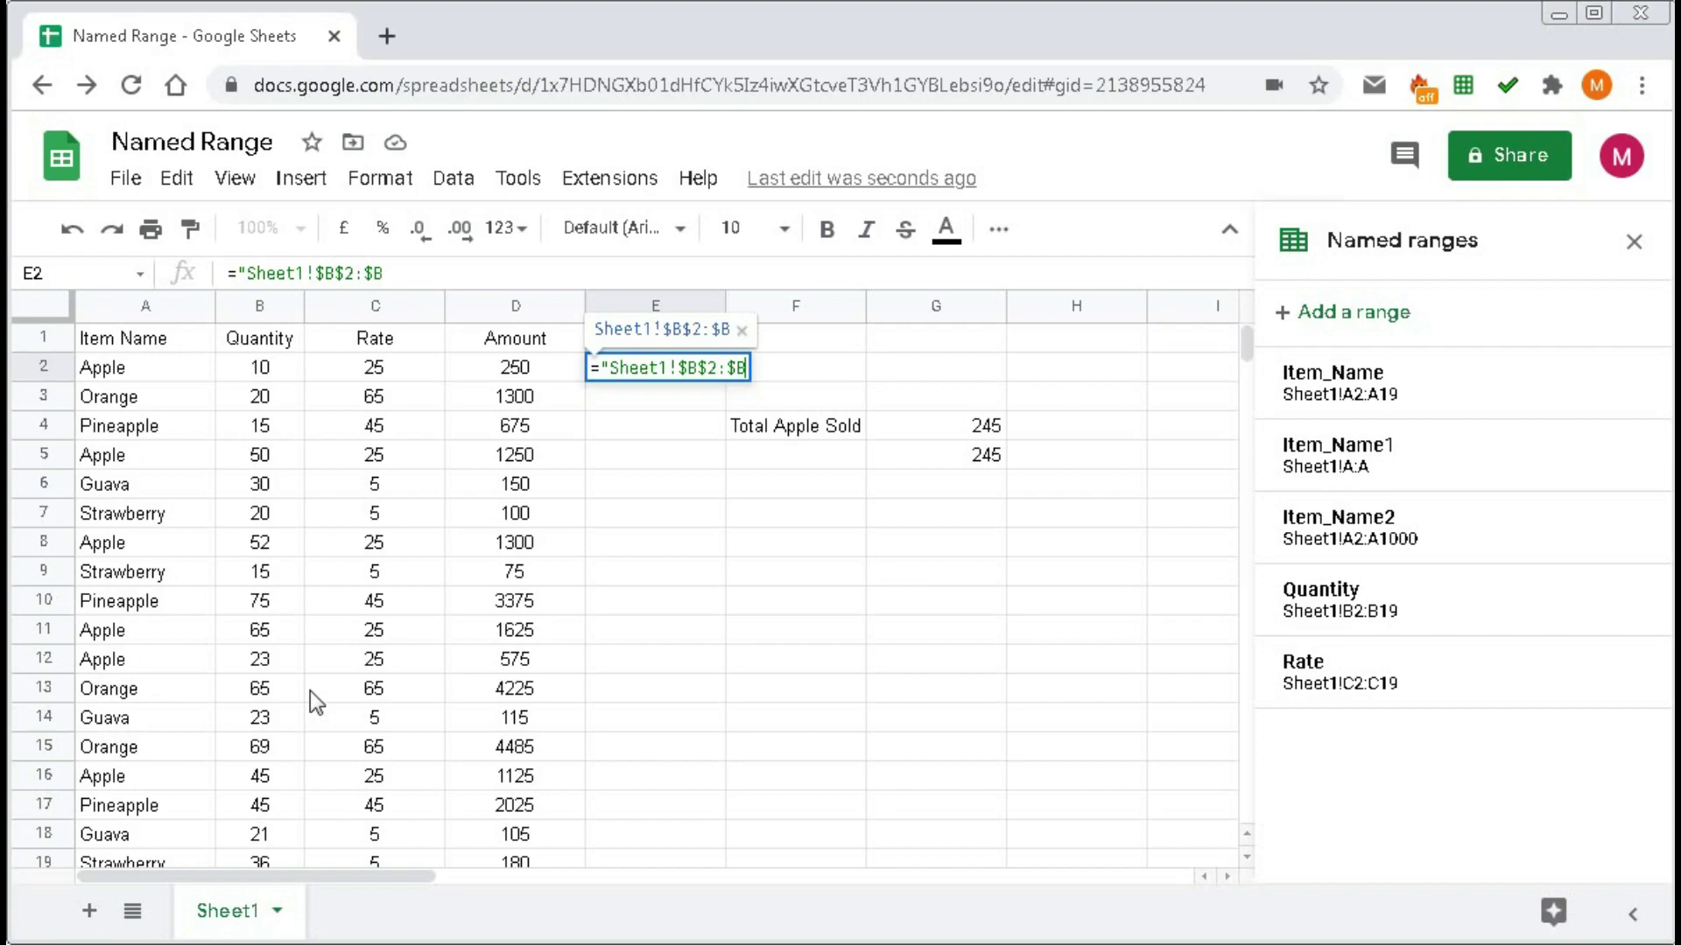
text($)
text("&)
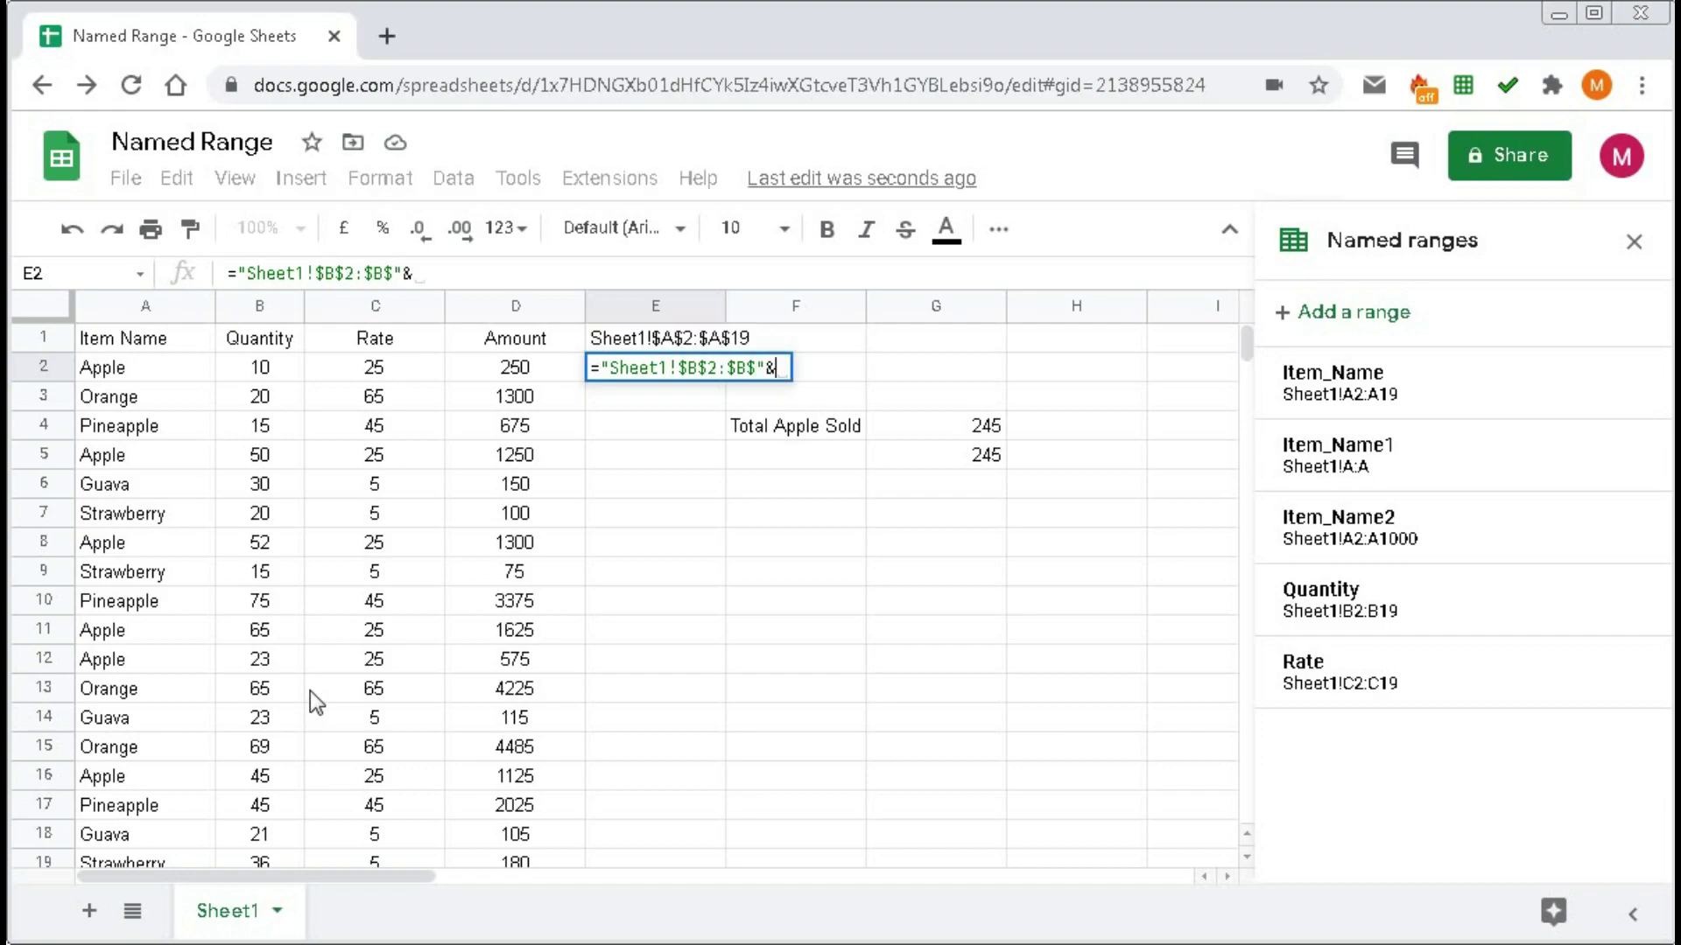
Complete the E2 formula by joining COUNTA(B:B) to the address text, and review the formulas in E1 and E2.
text(co)
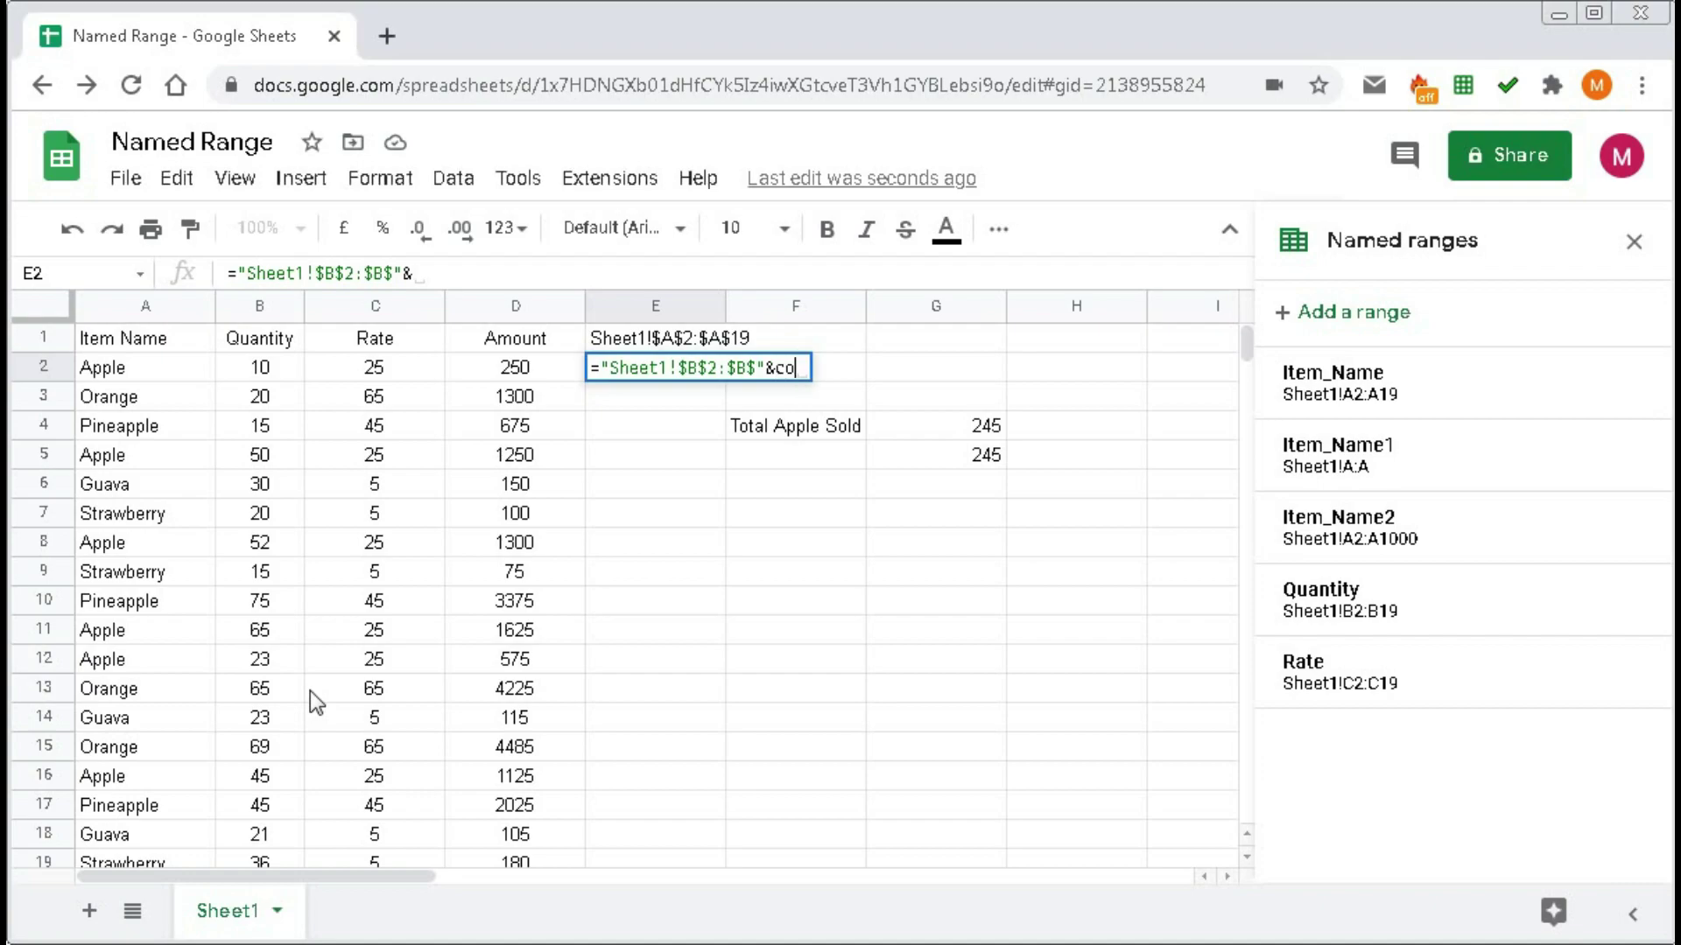
text(unta()
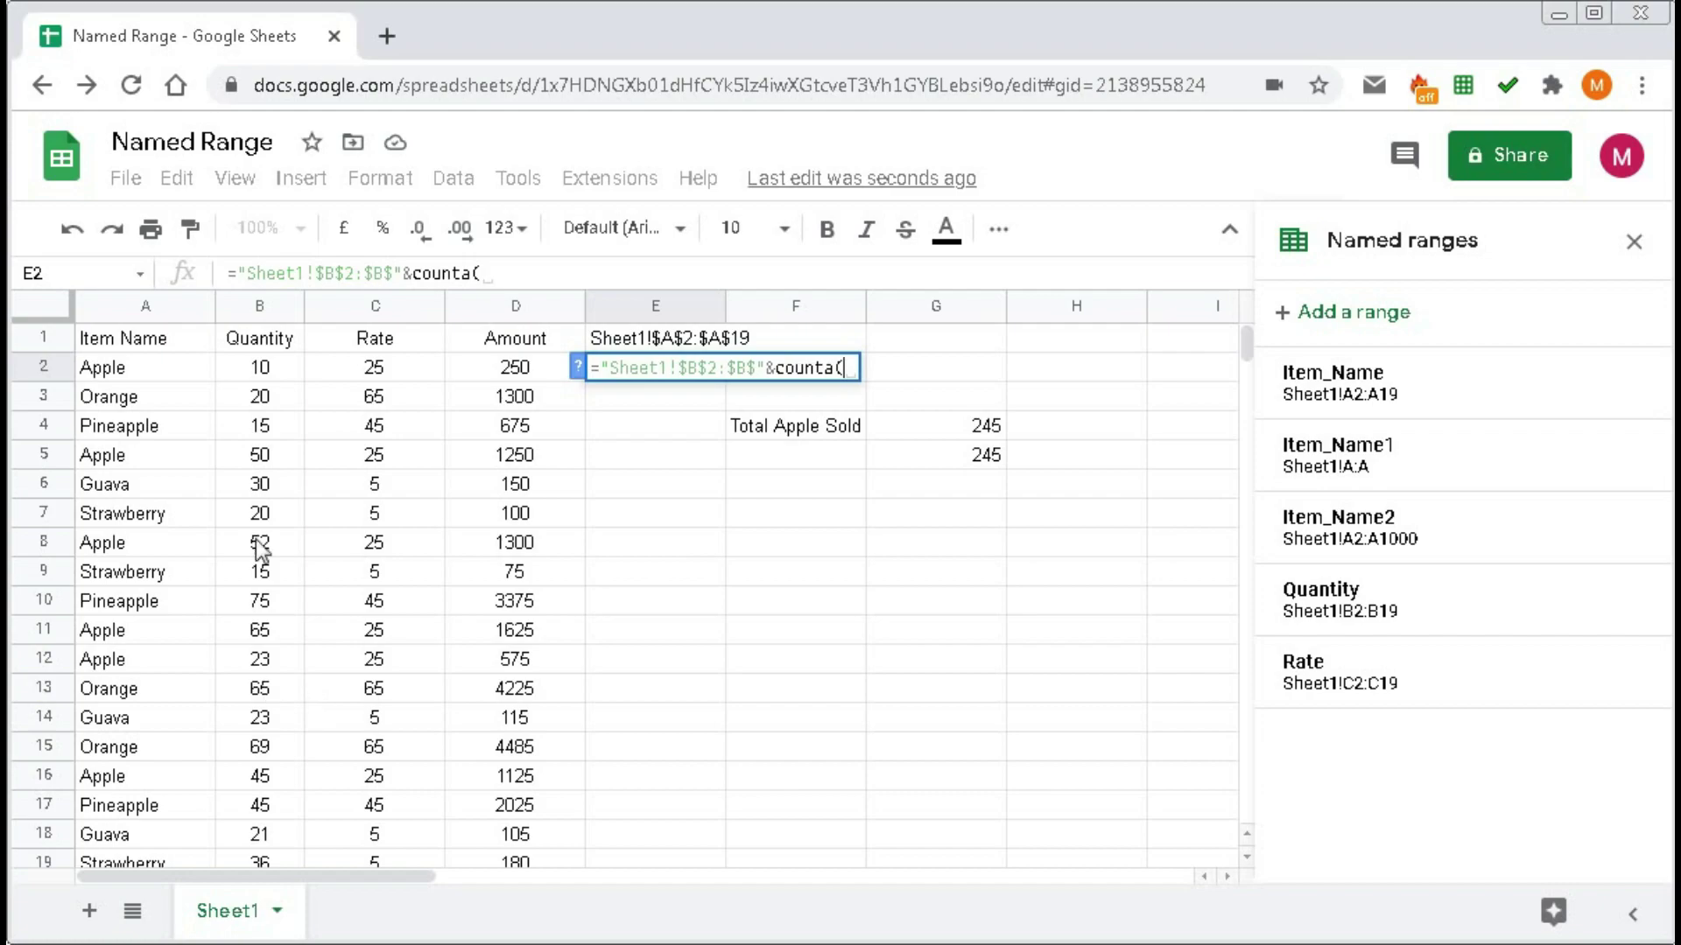
click(259, 312)
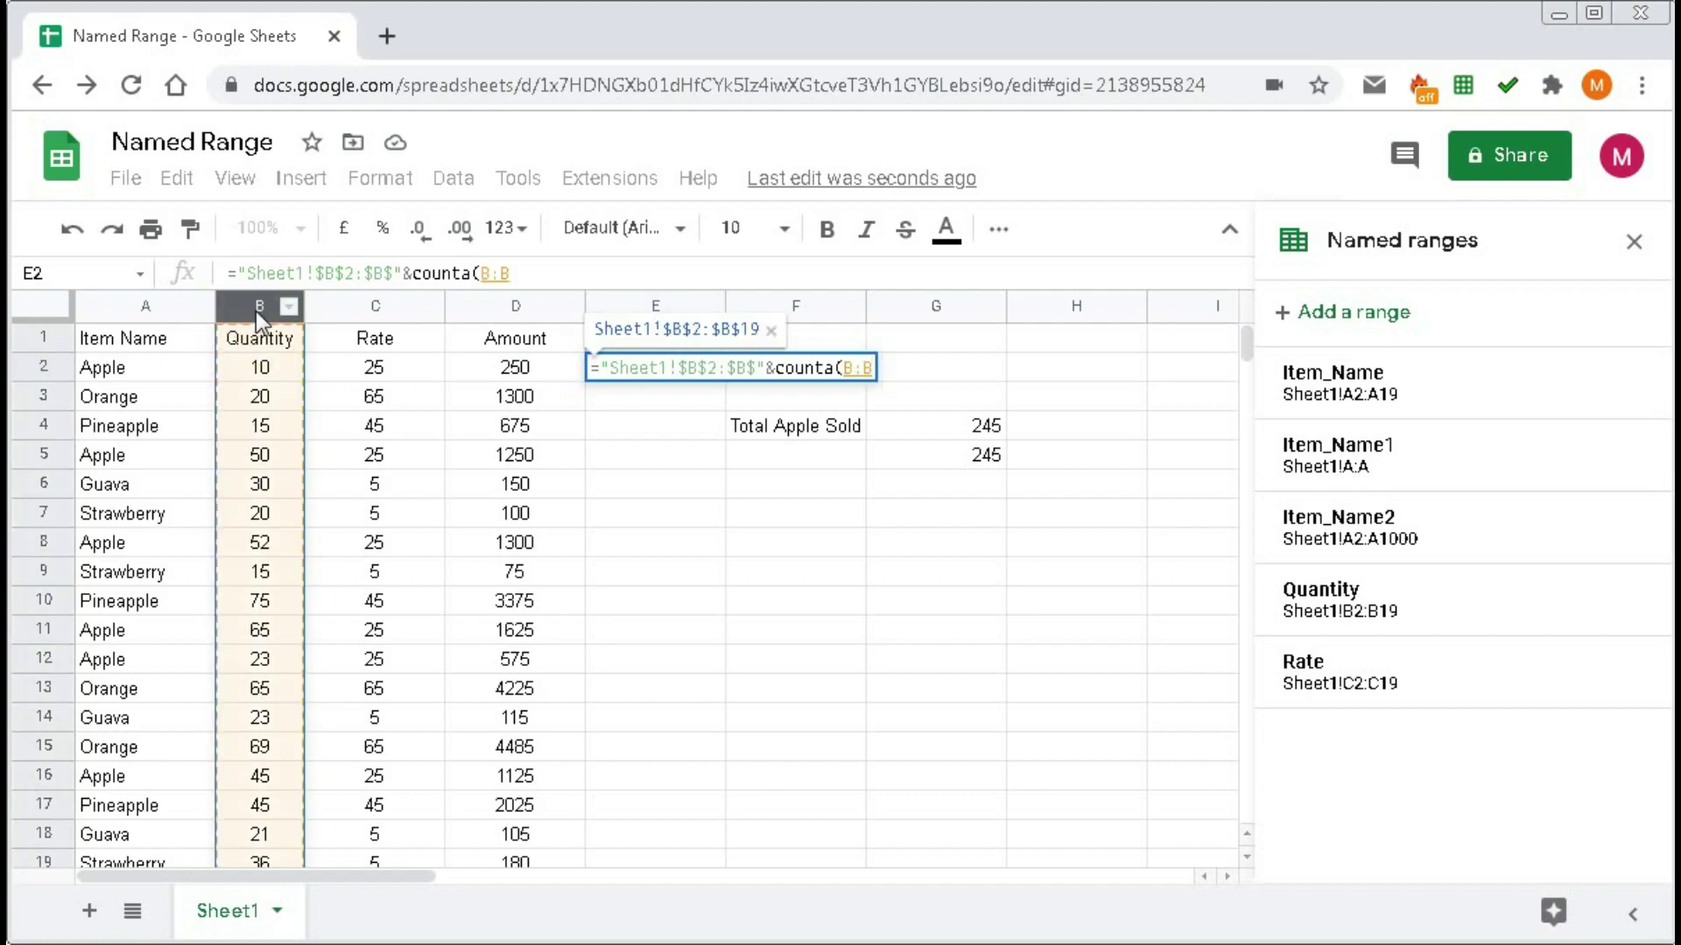
text())
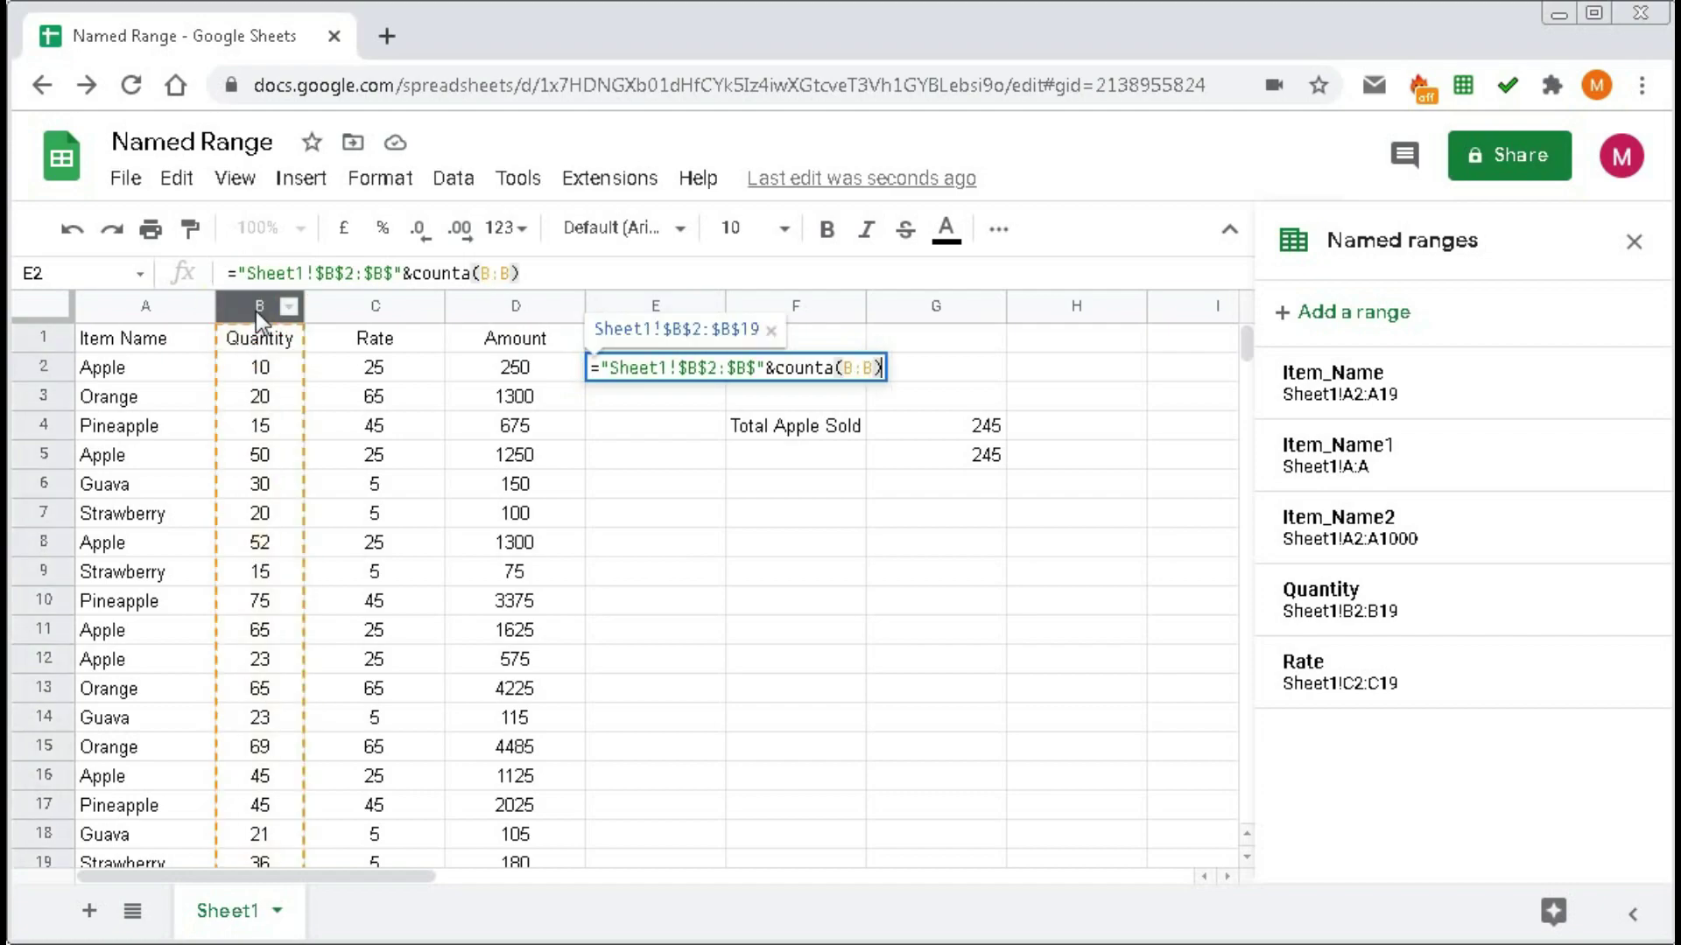
key(Return)
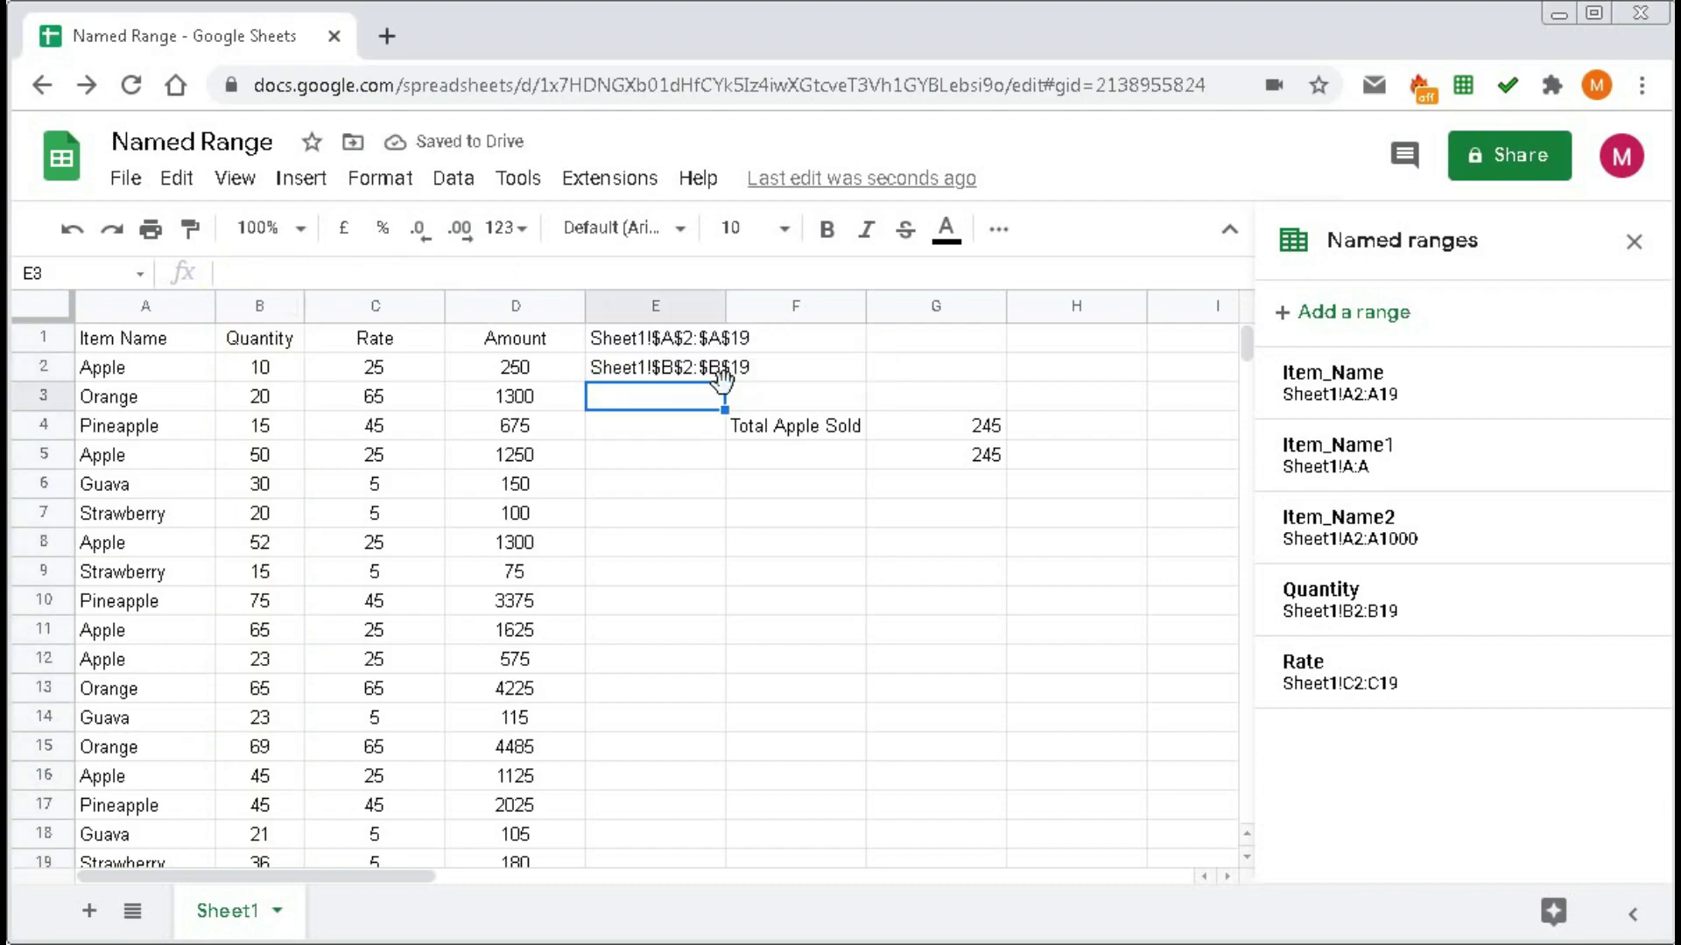
click(623, 343)
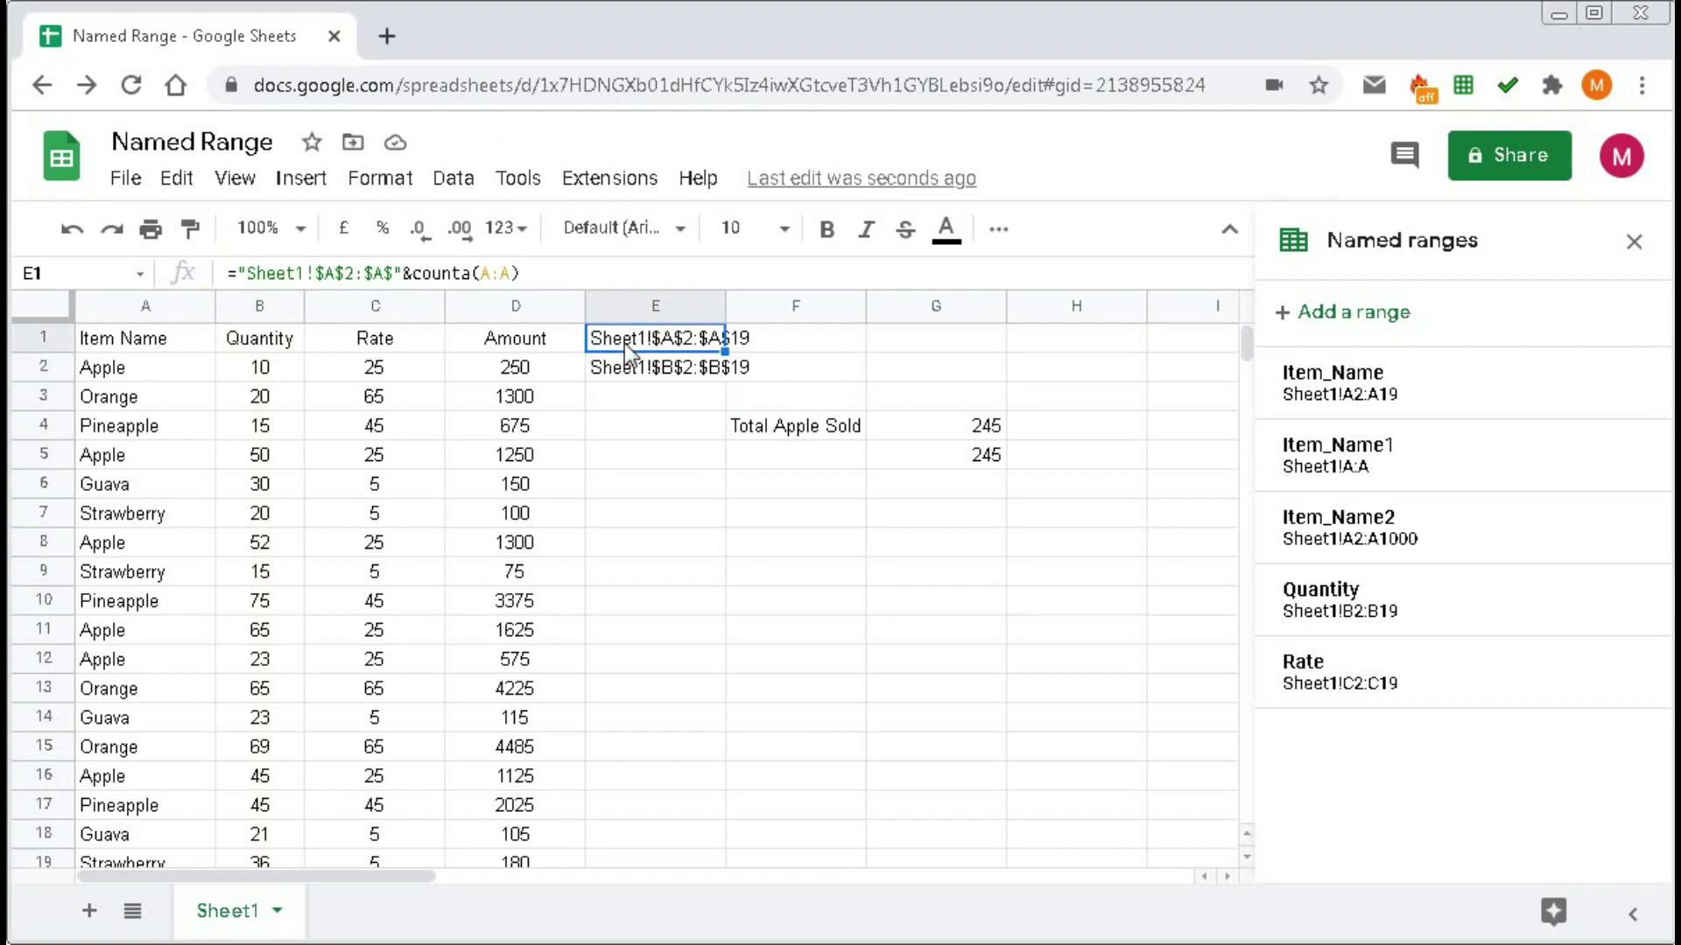
click(622, 366)
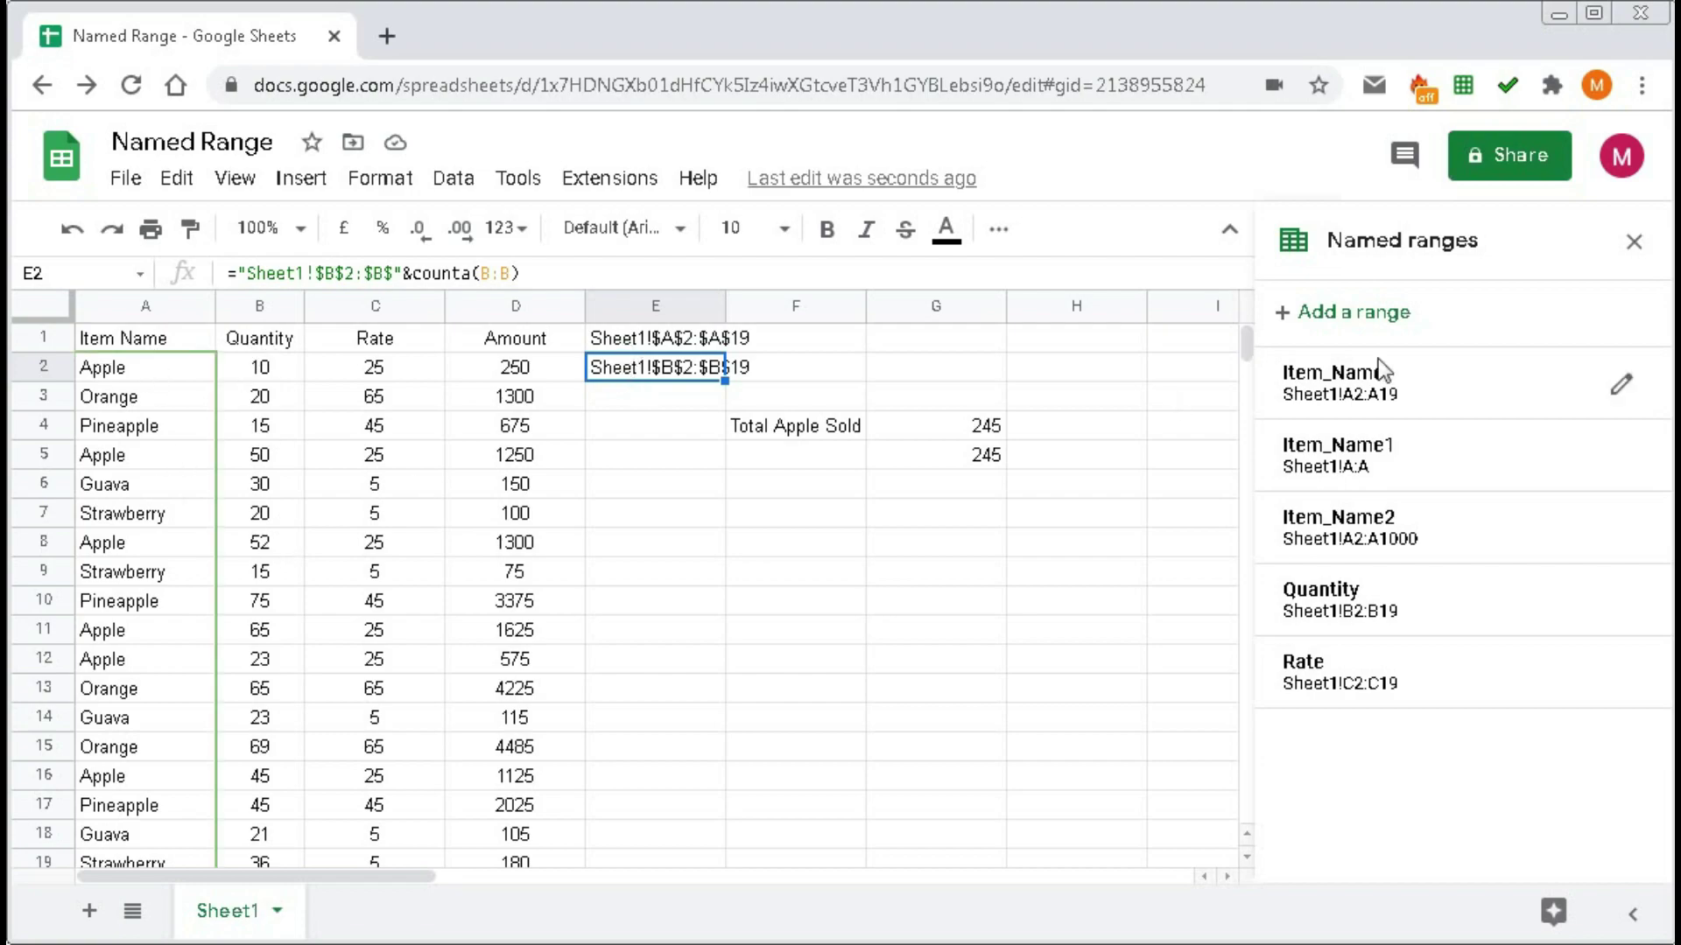
Add a named range called ItemName_Dynamic that refers to cell E1.
click(673, 342)
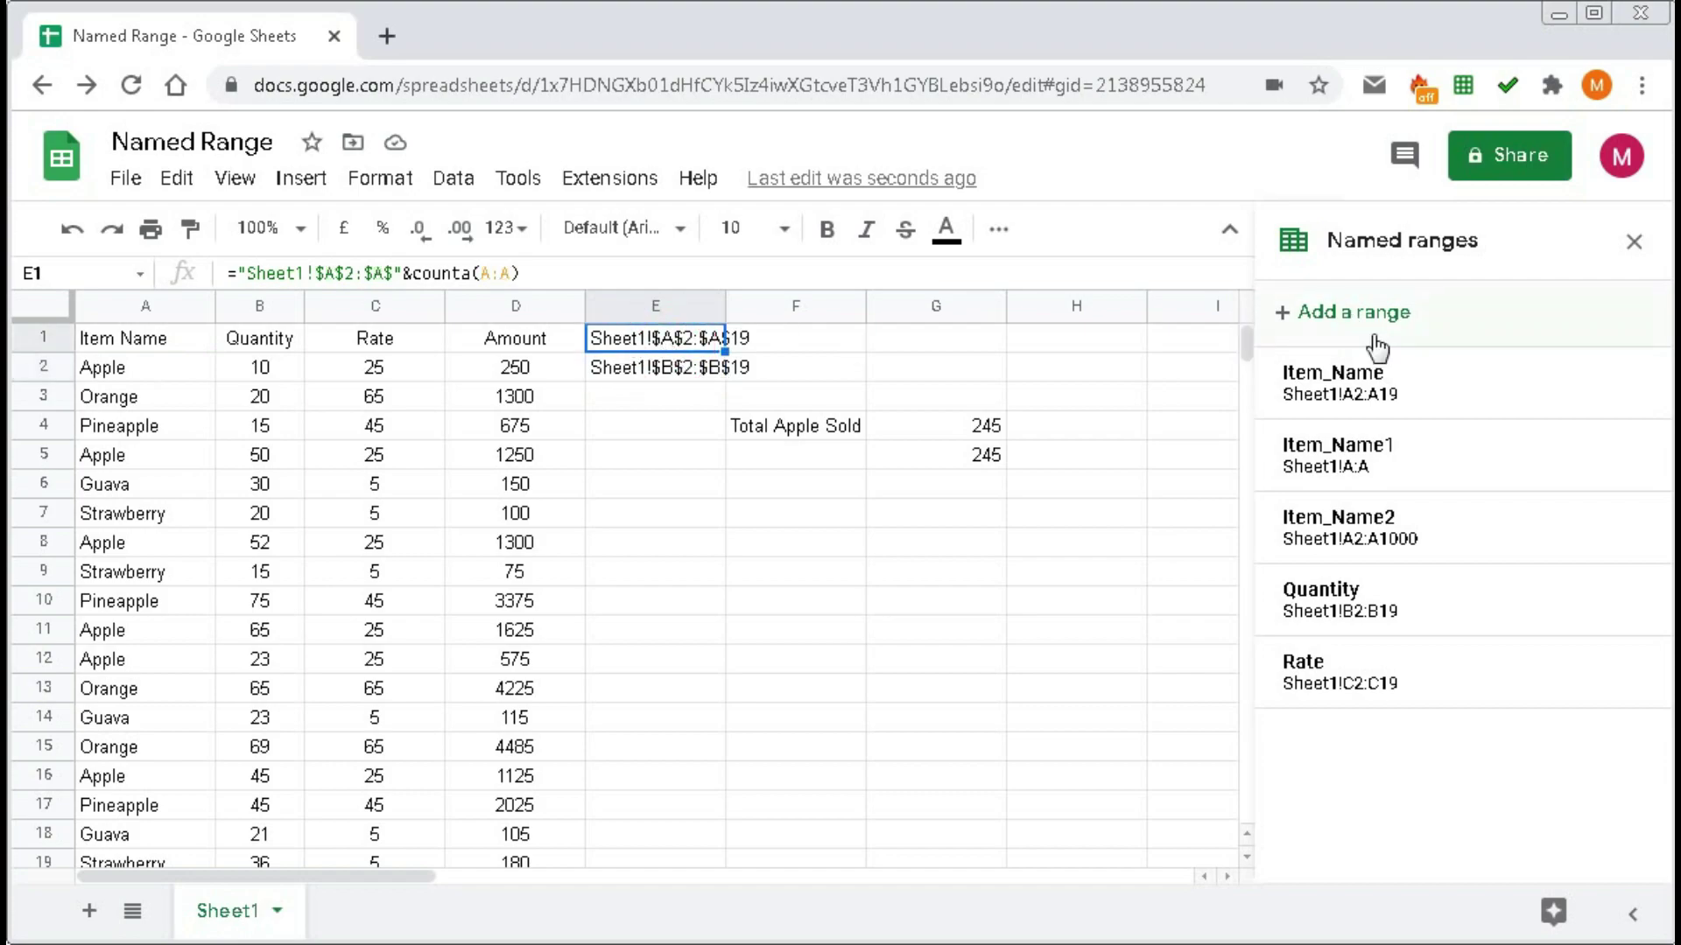
click(1322, 313)
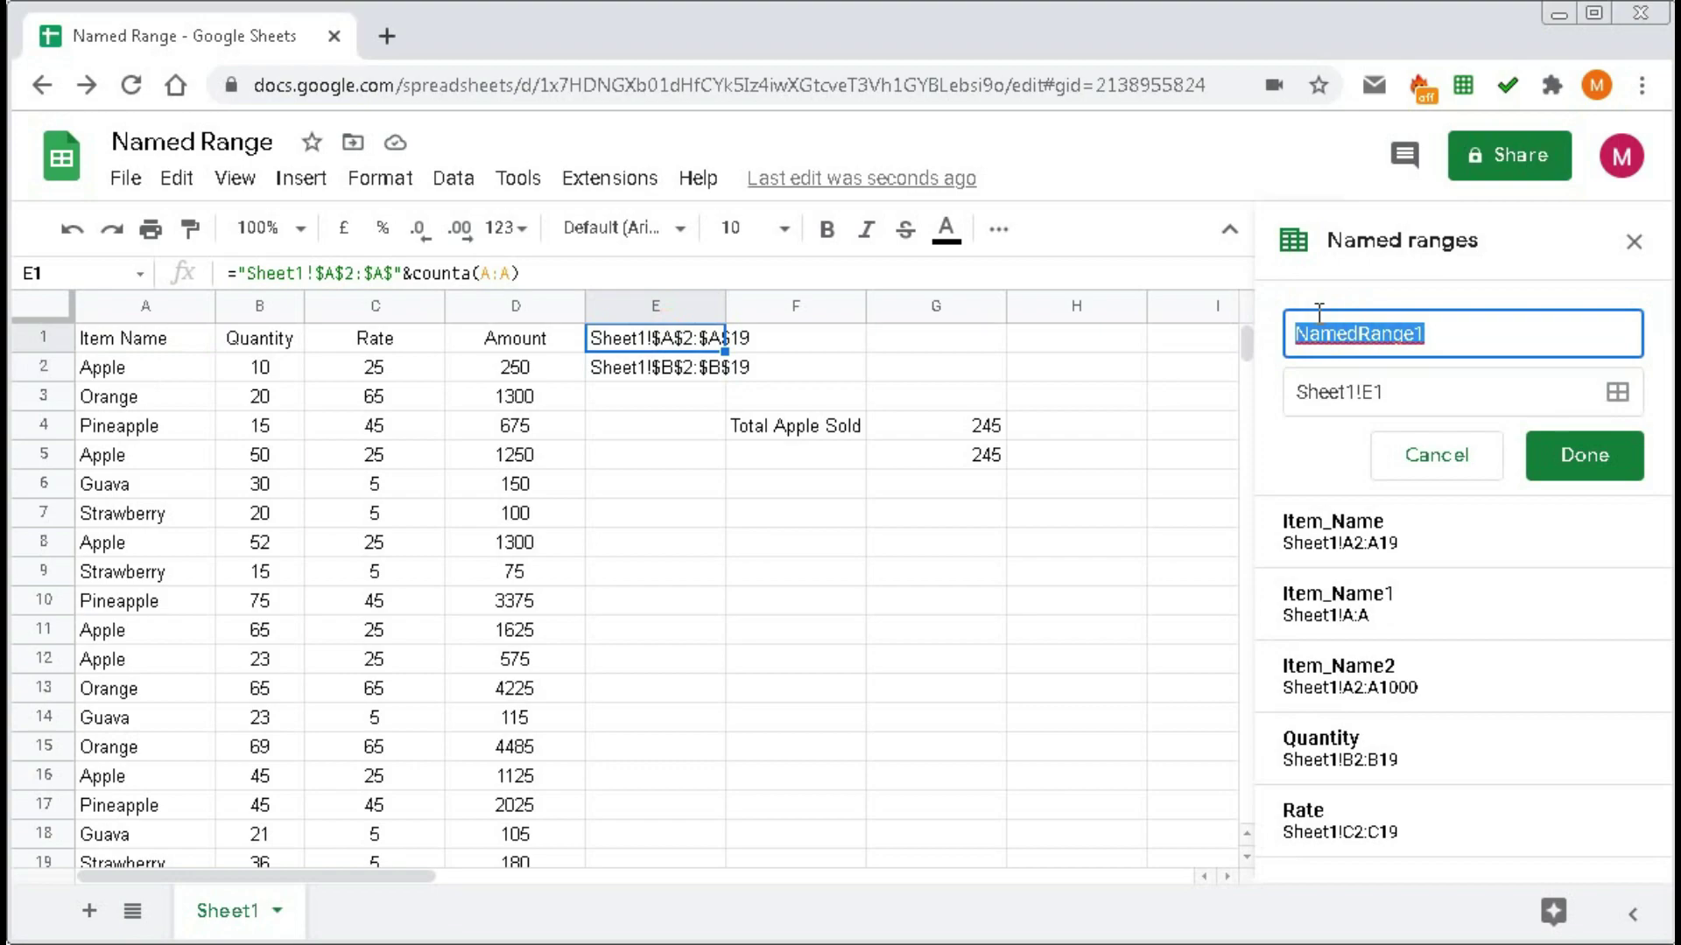
text(Ite)
text(m)
text(Nam)
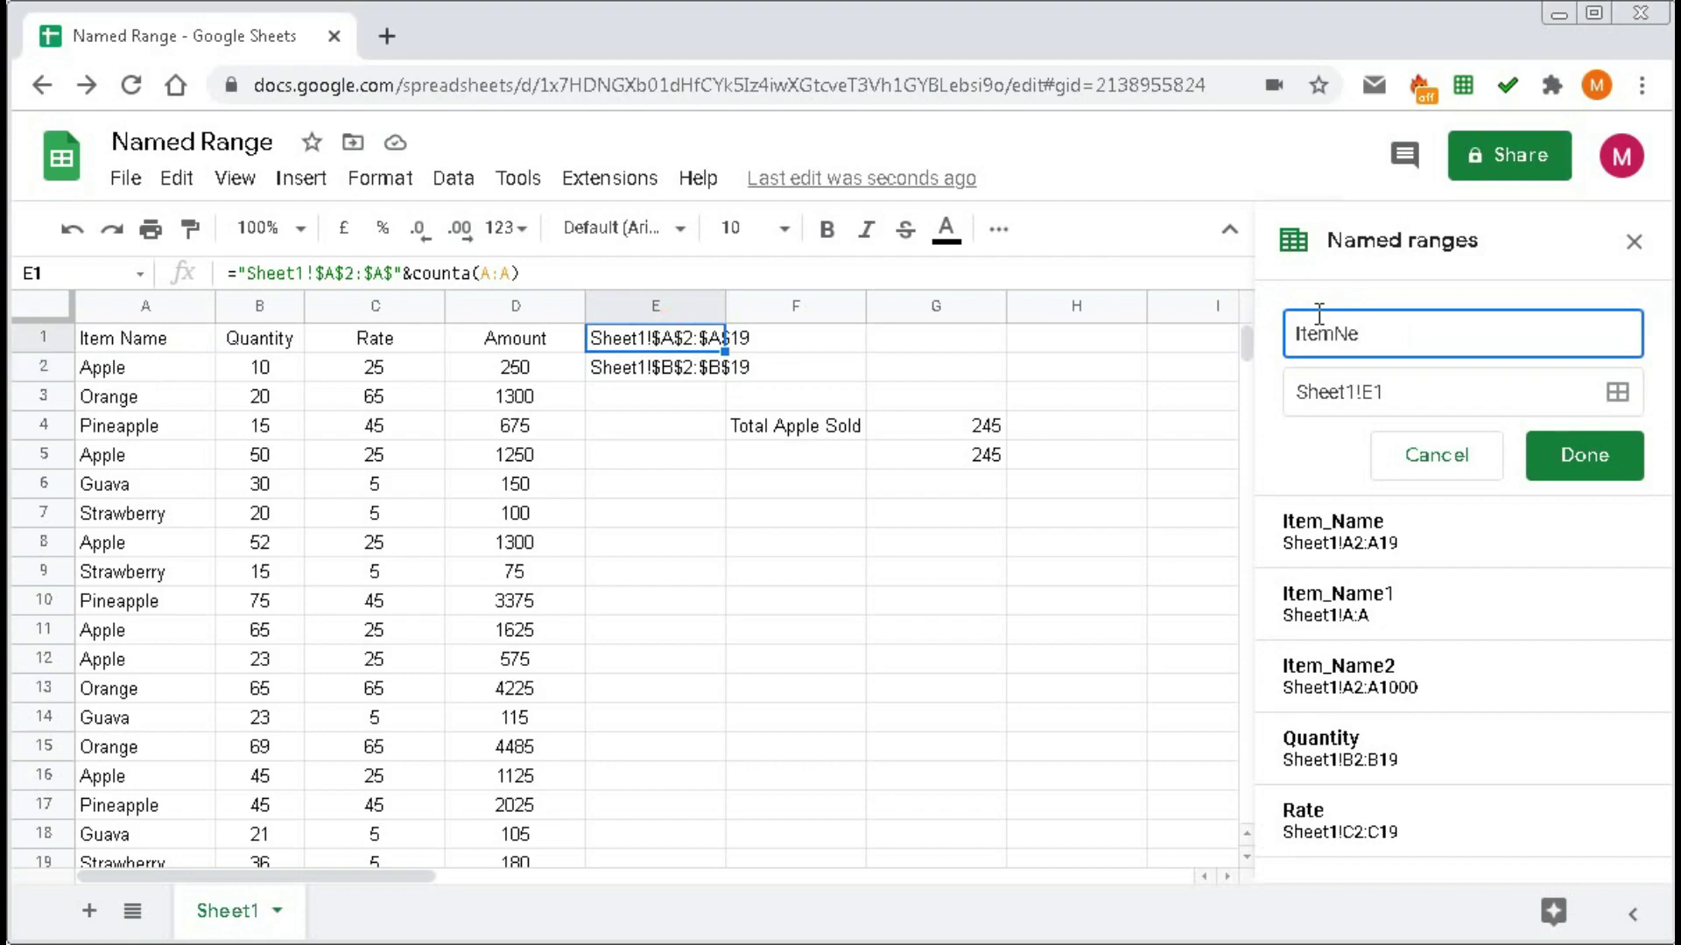
text(e_Dynamic)
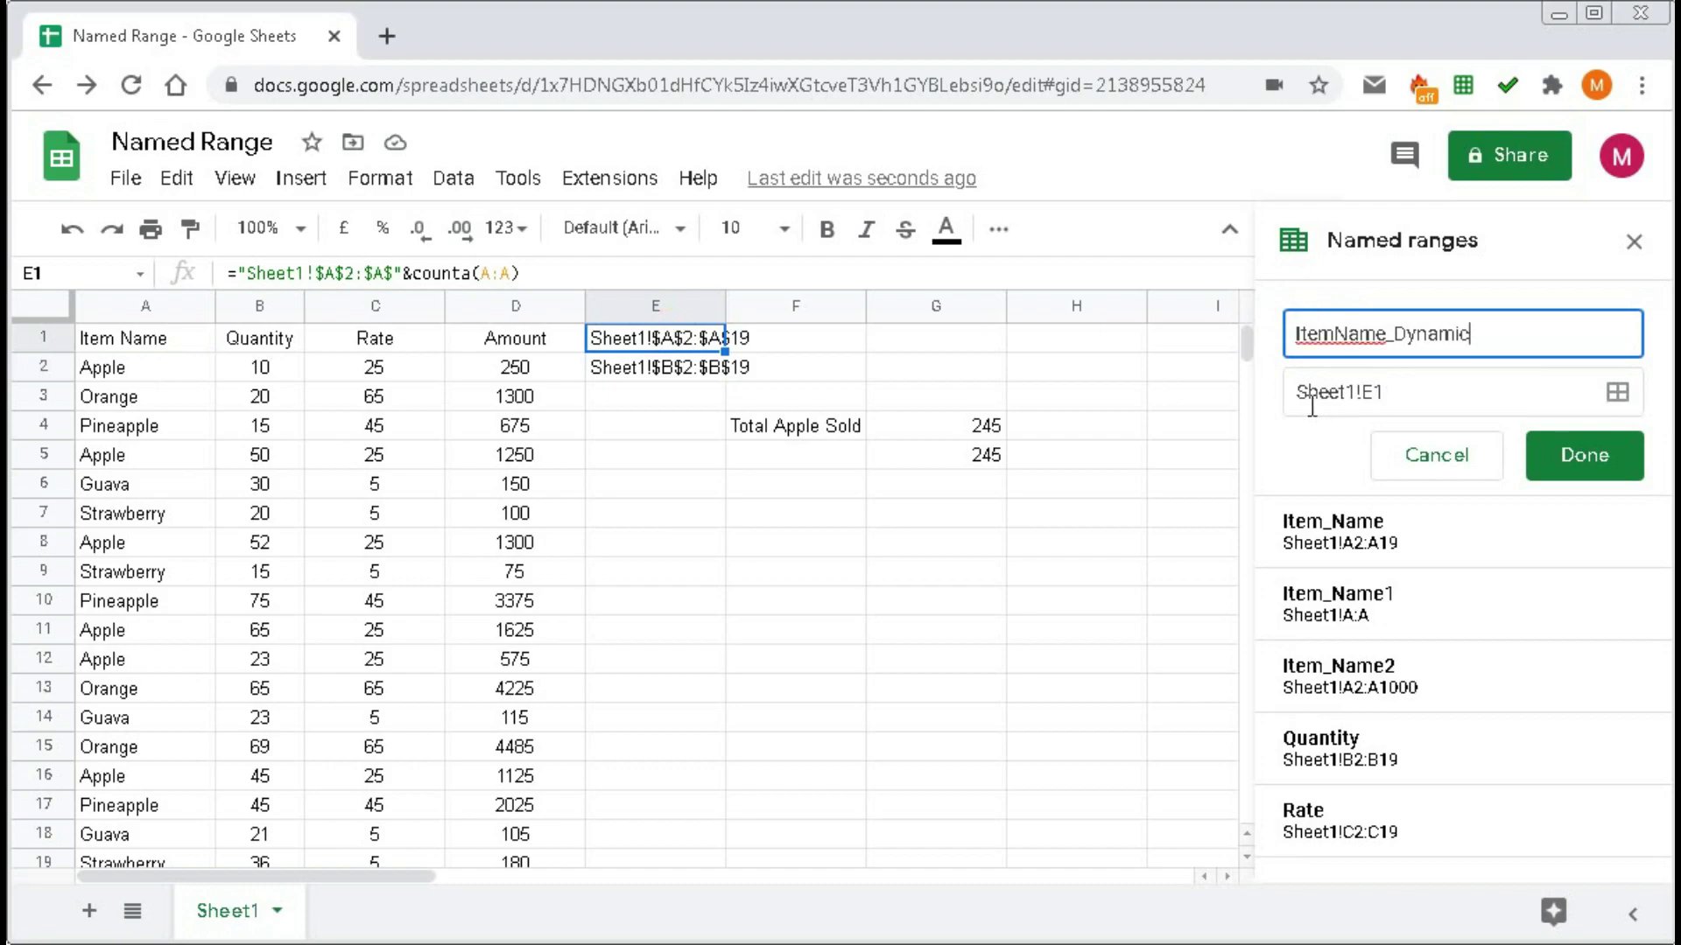
click(1589, 450)
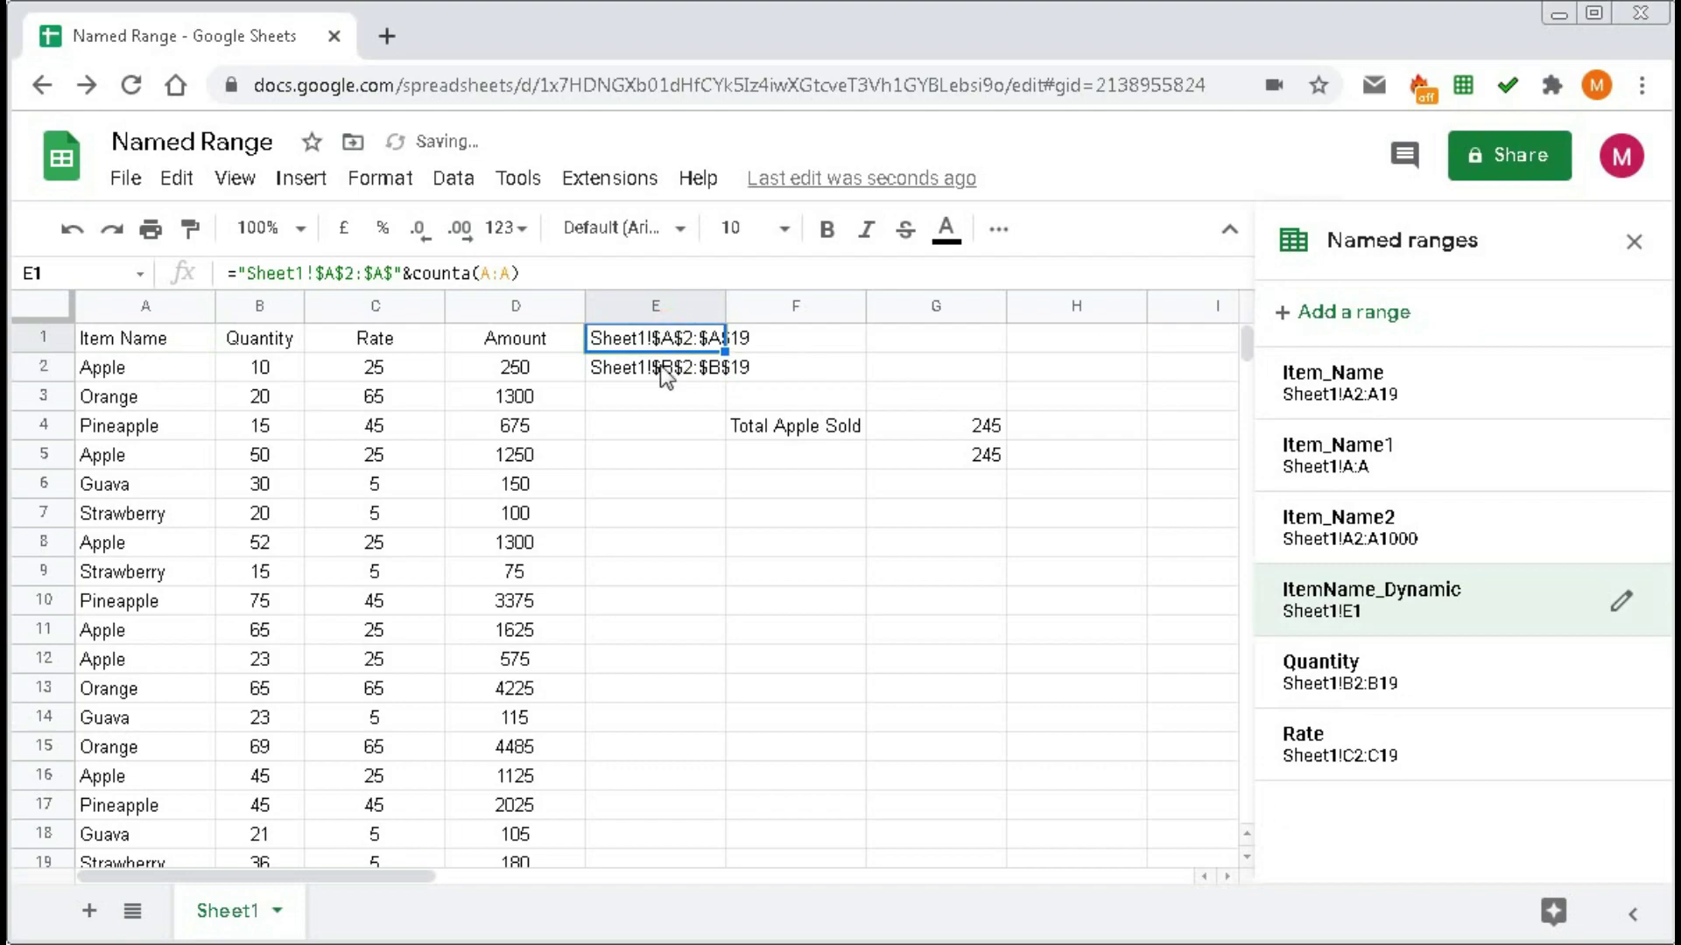
Add a named range called Qyanitity_Dynamic that refers to cell E2.
click(617, 371)
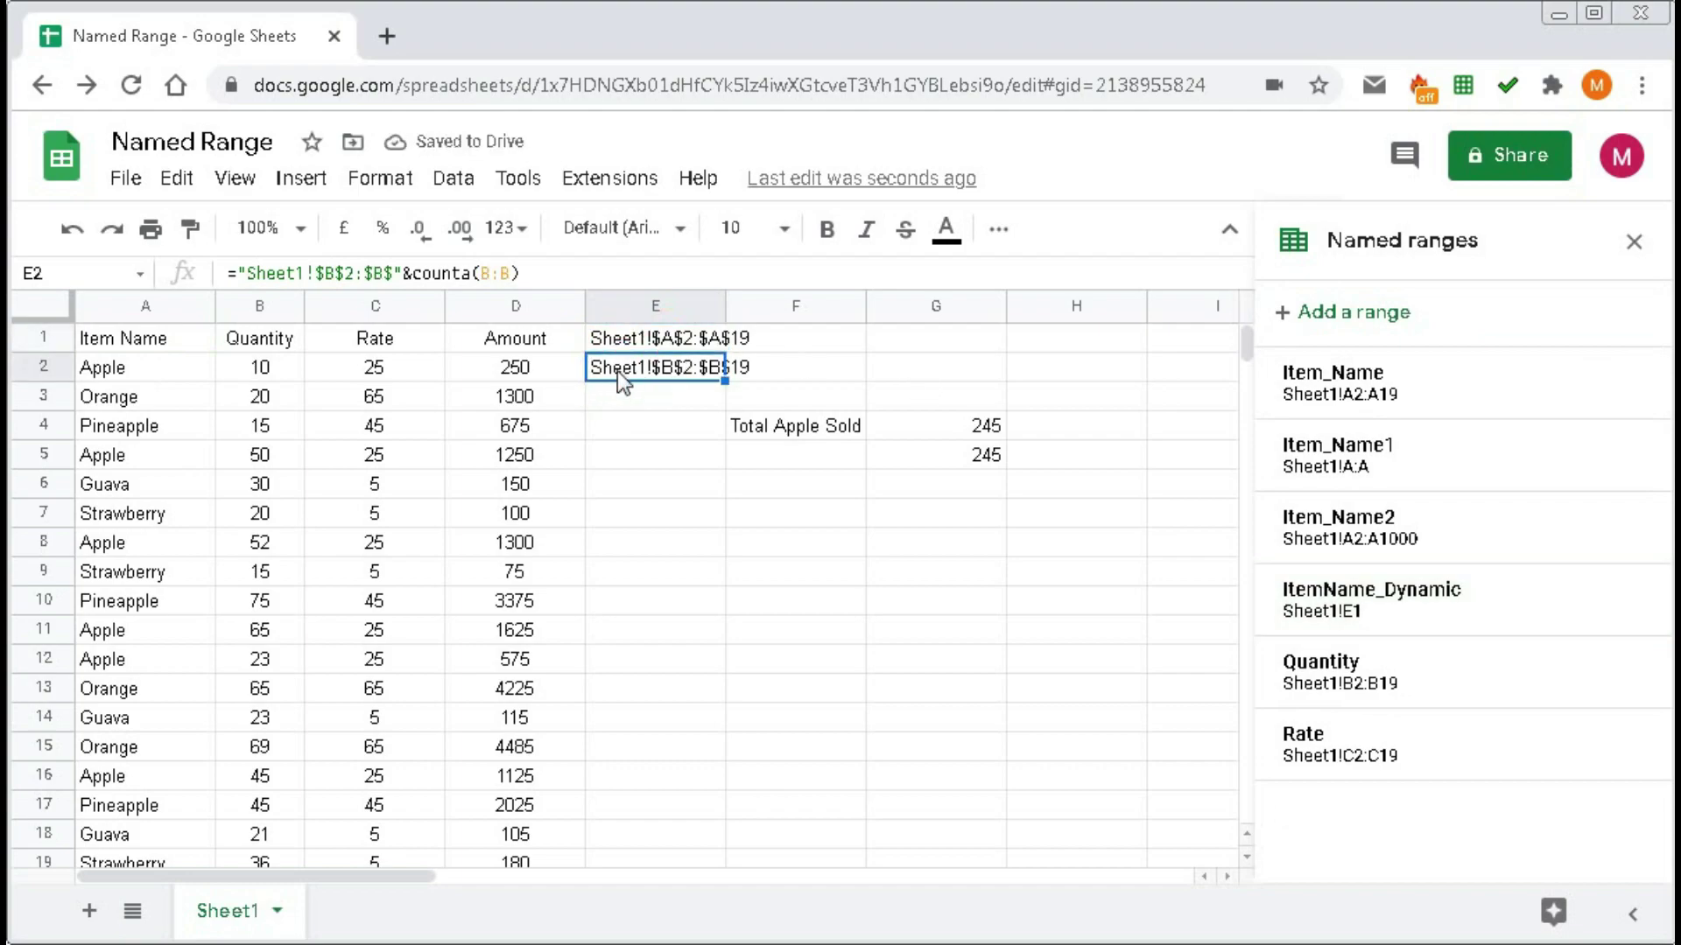
click(1352, 313)
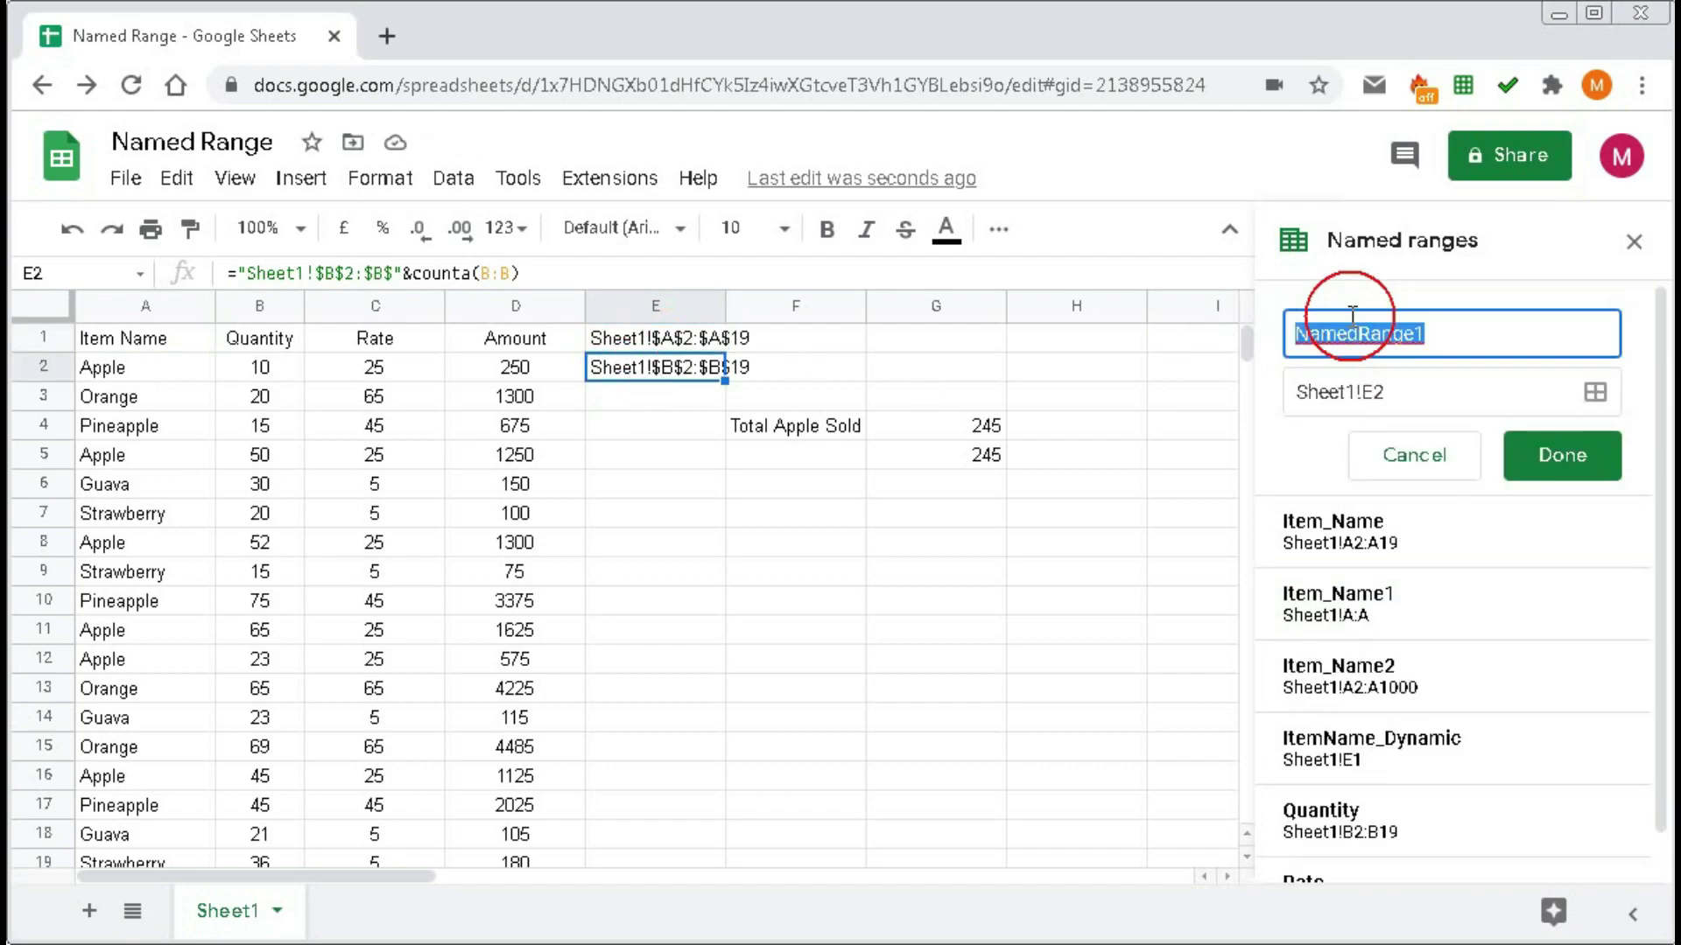
text(Qy)
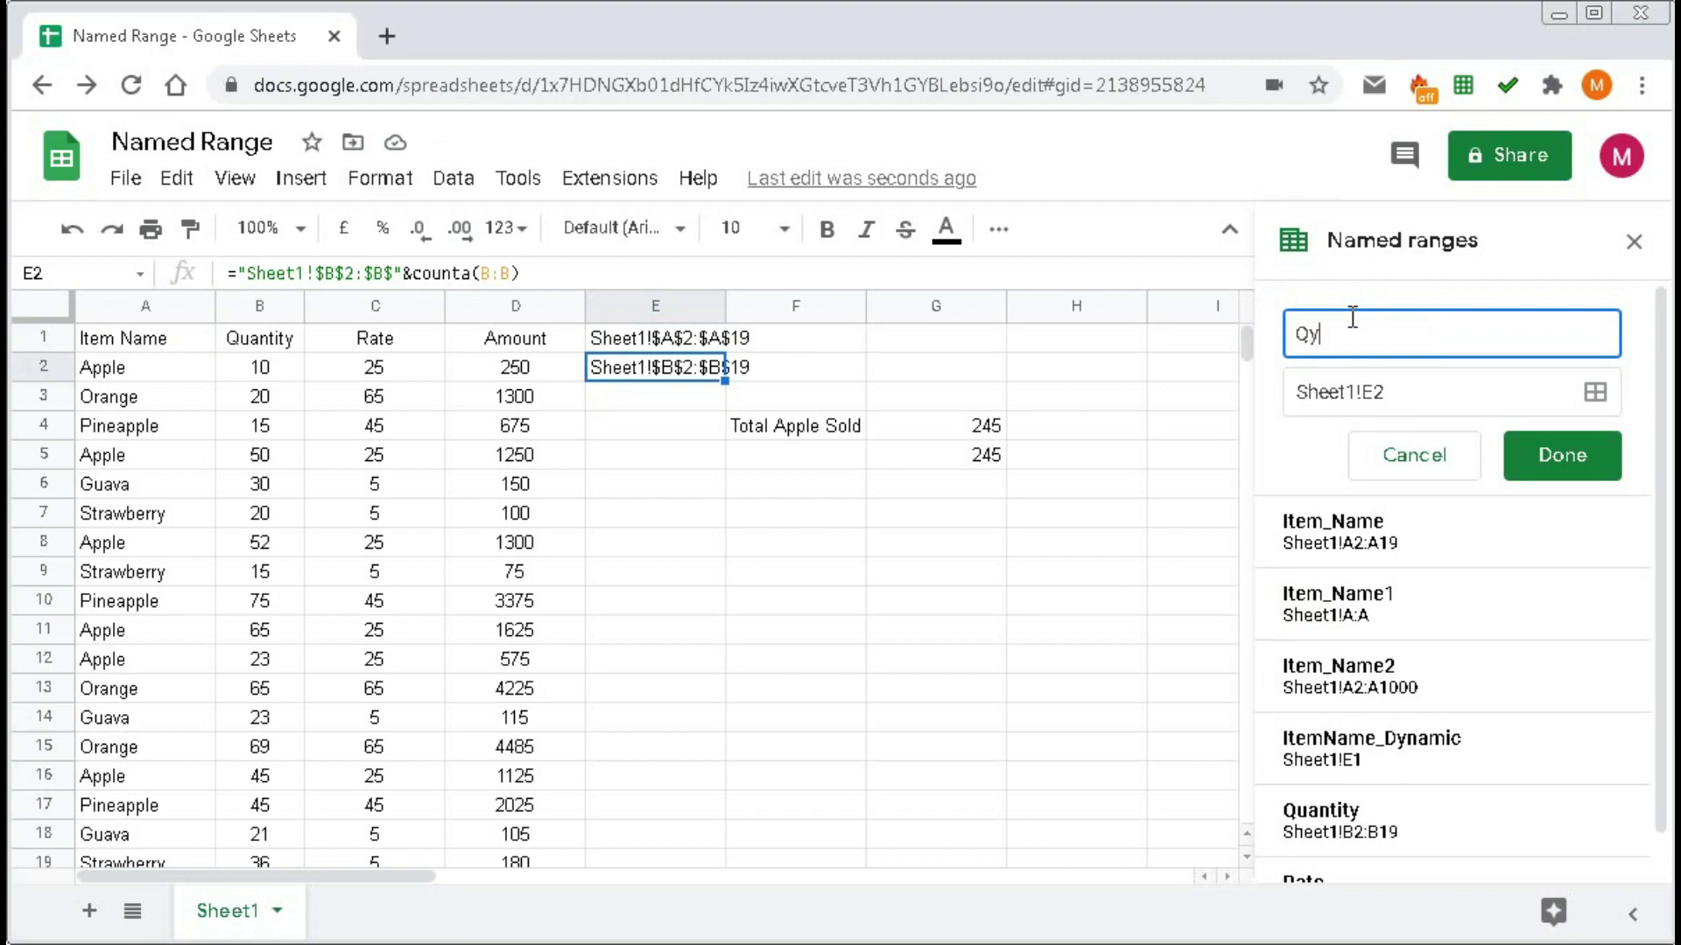
text(anitity_Dynamic)
click(1553, 455)
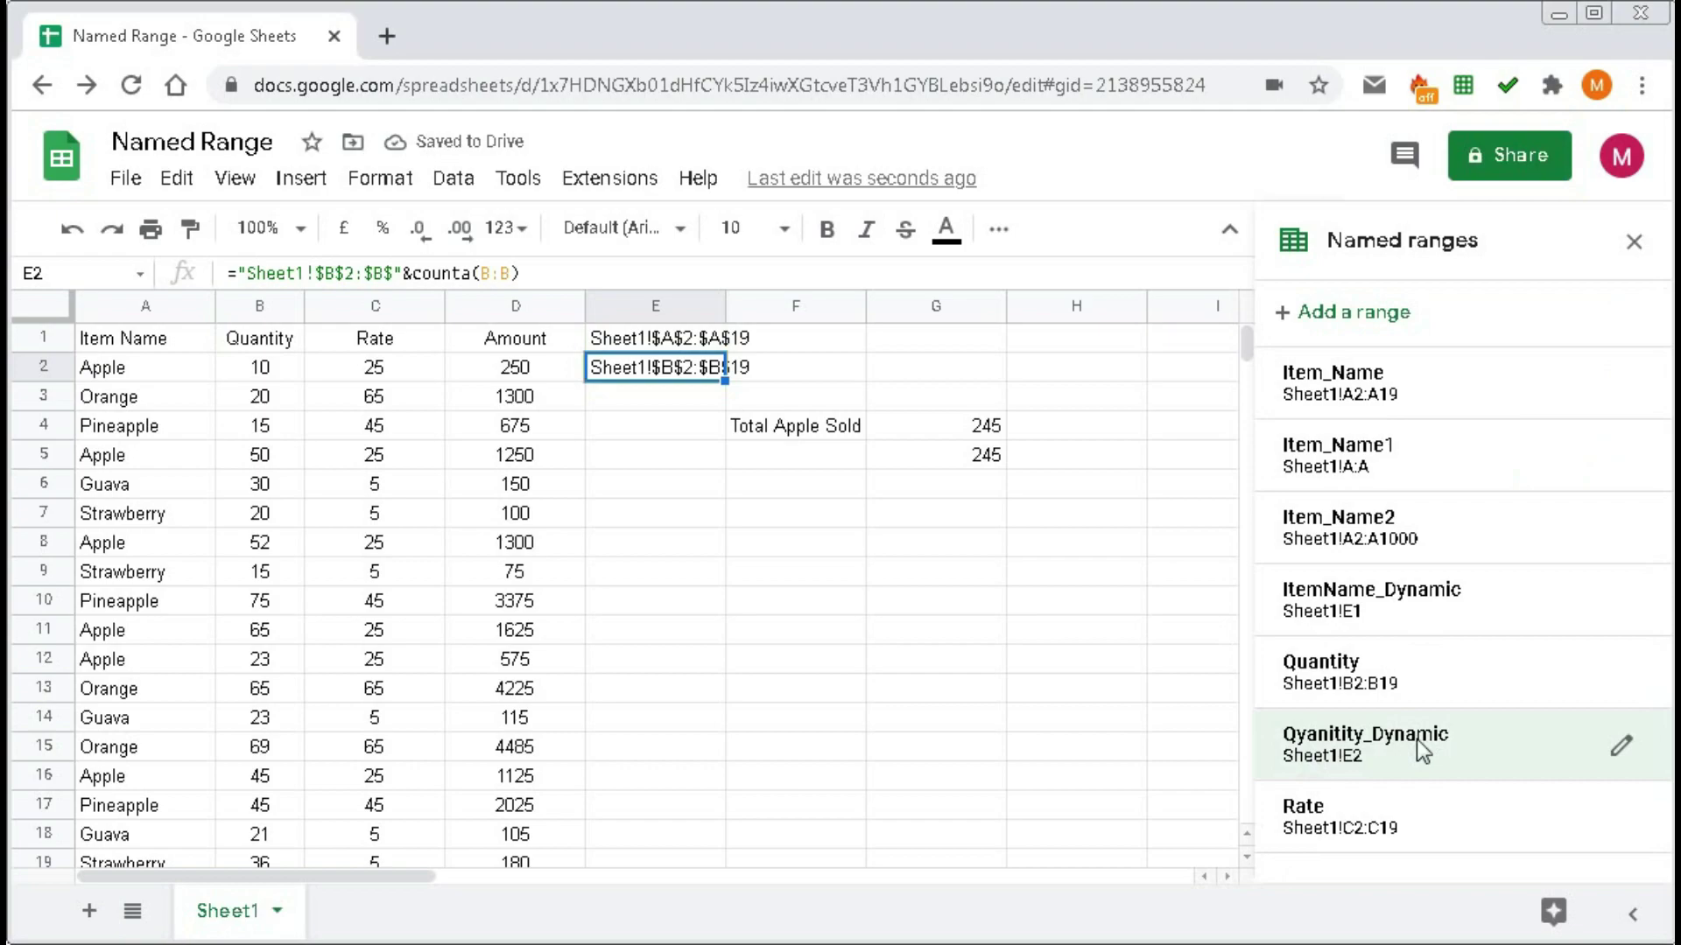
Copy the Total Apple Sold label from cell F4 to F7.
click(782, 515)
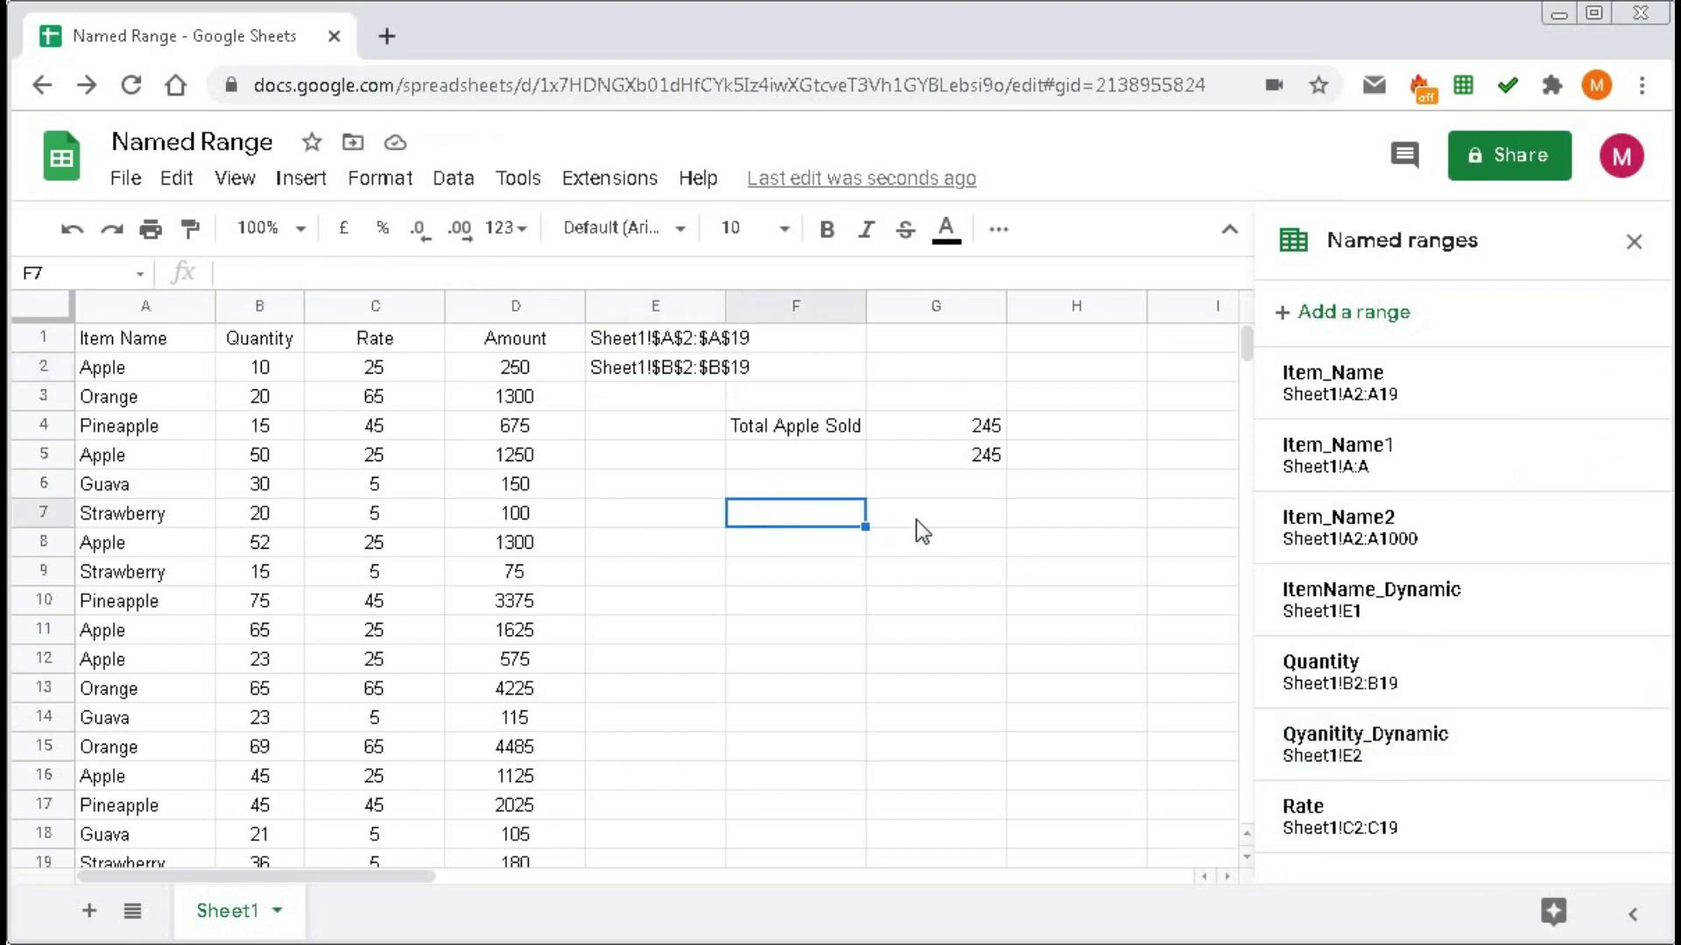
click(779, 429)
key(ctrl+c)
click(786, 514)
key(ctrl+v)
Start a SUMIF formula in cell G7 with INDIRECT(ItemName_Dynamic) as the criteria range.
click(953, 517)
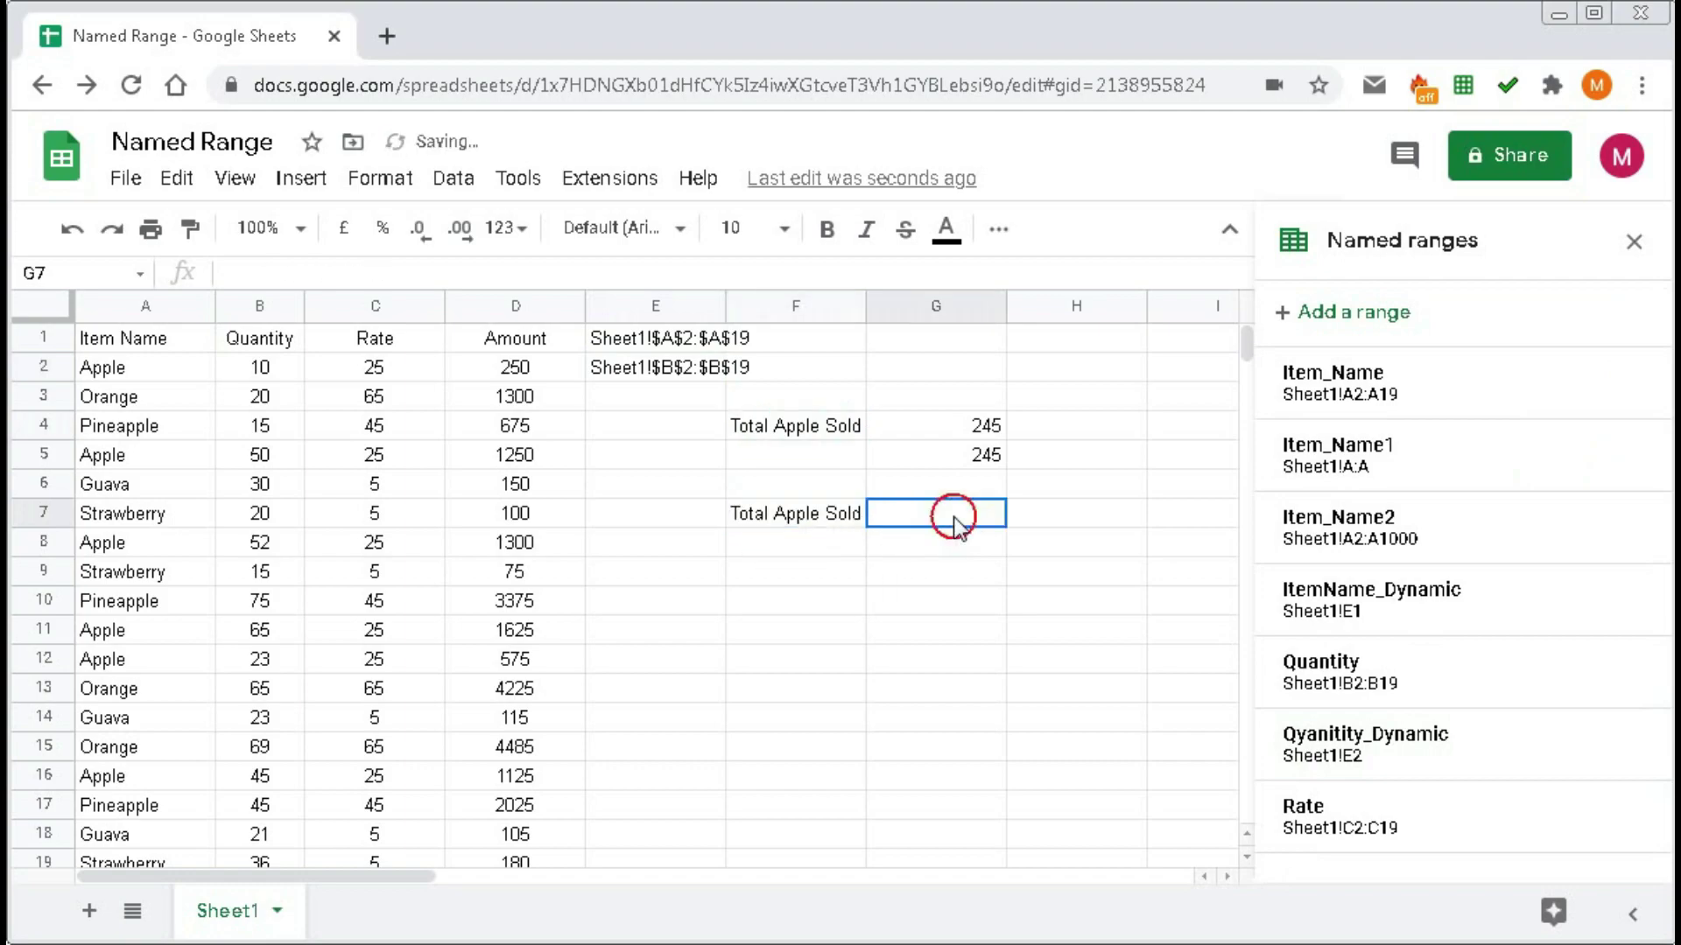
text(=sum)
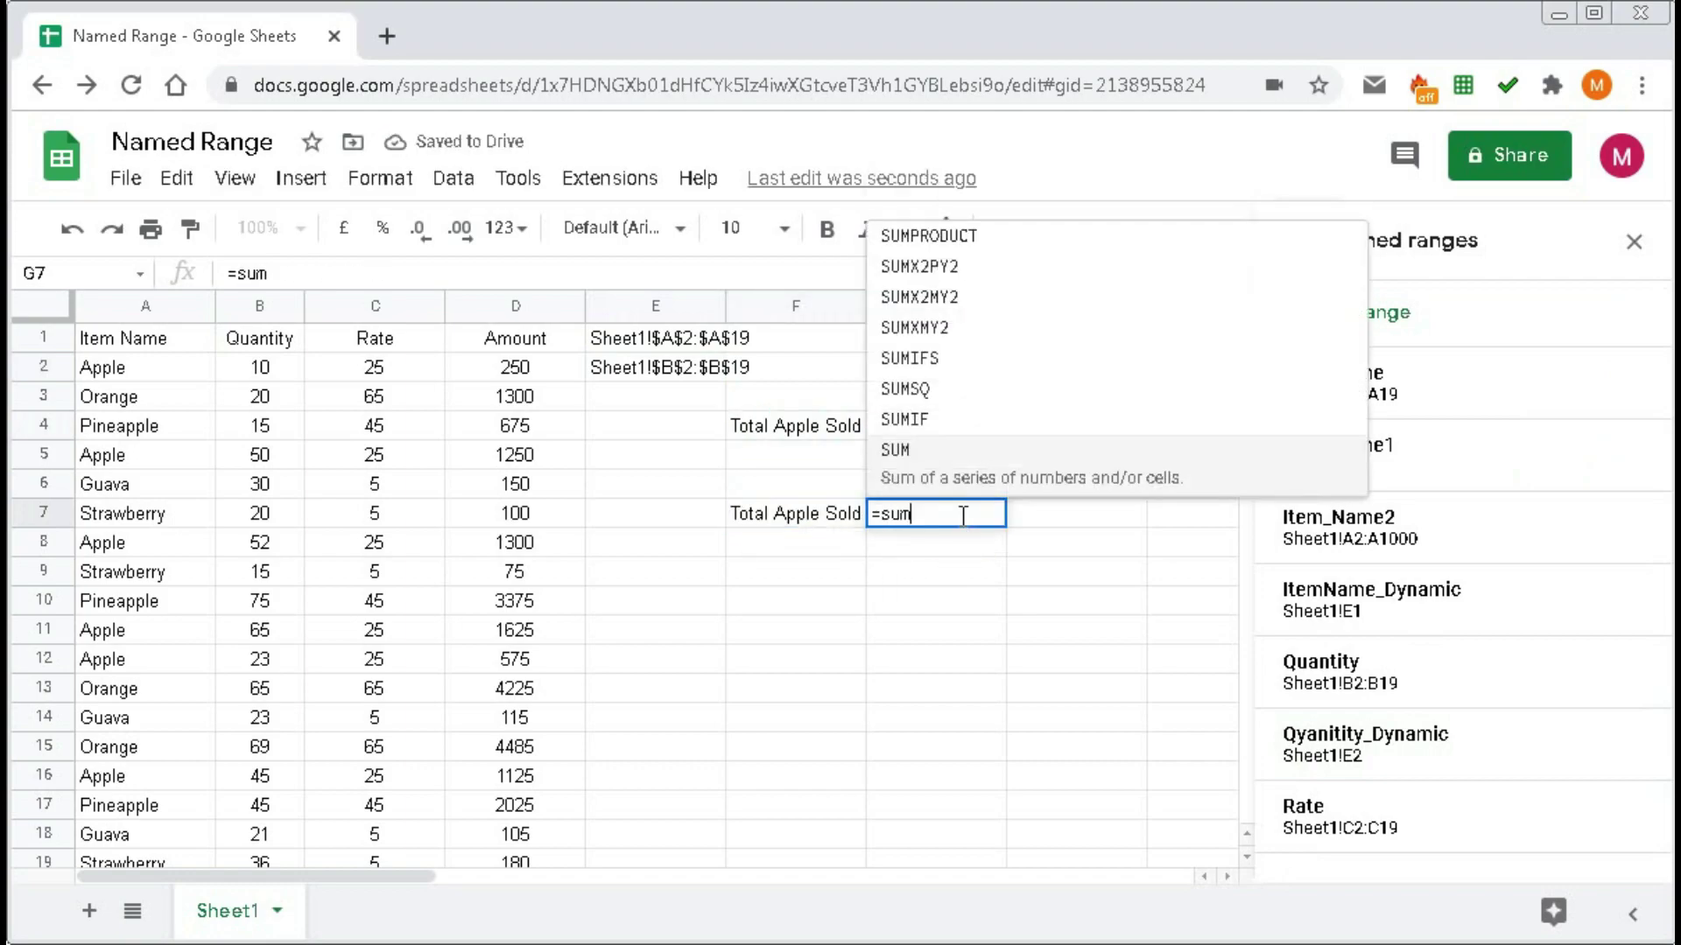
text(if)
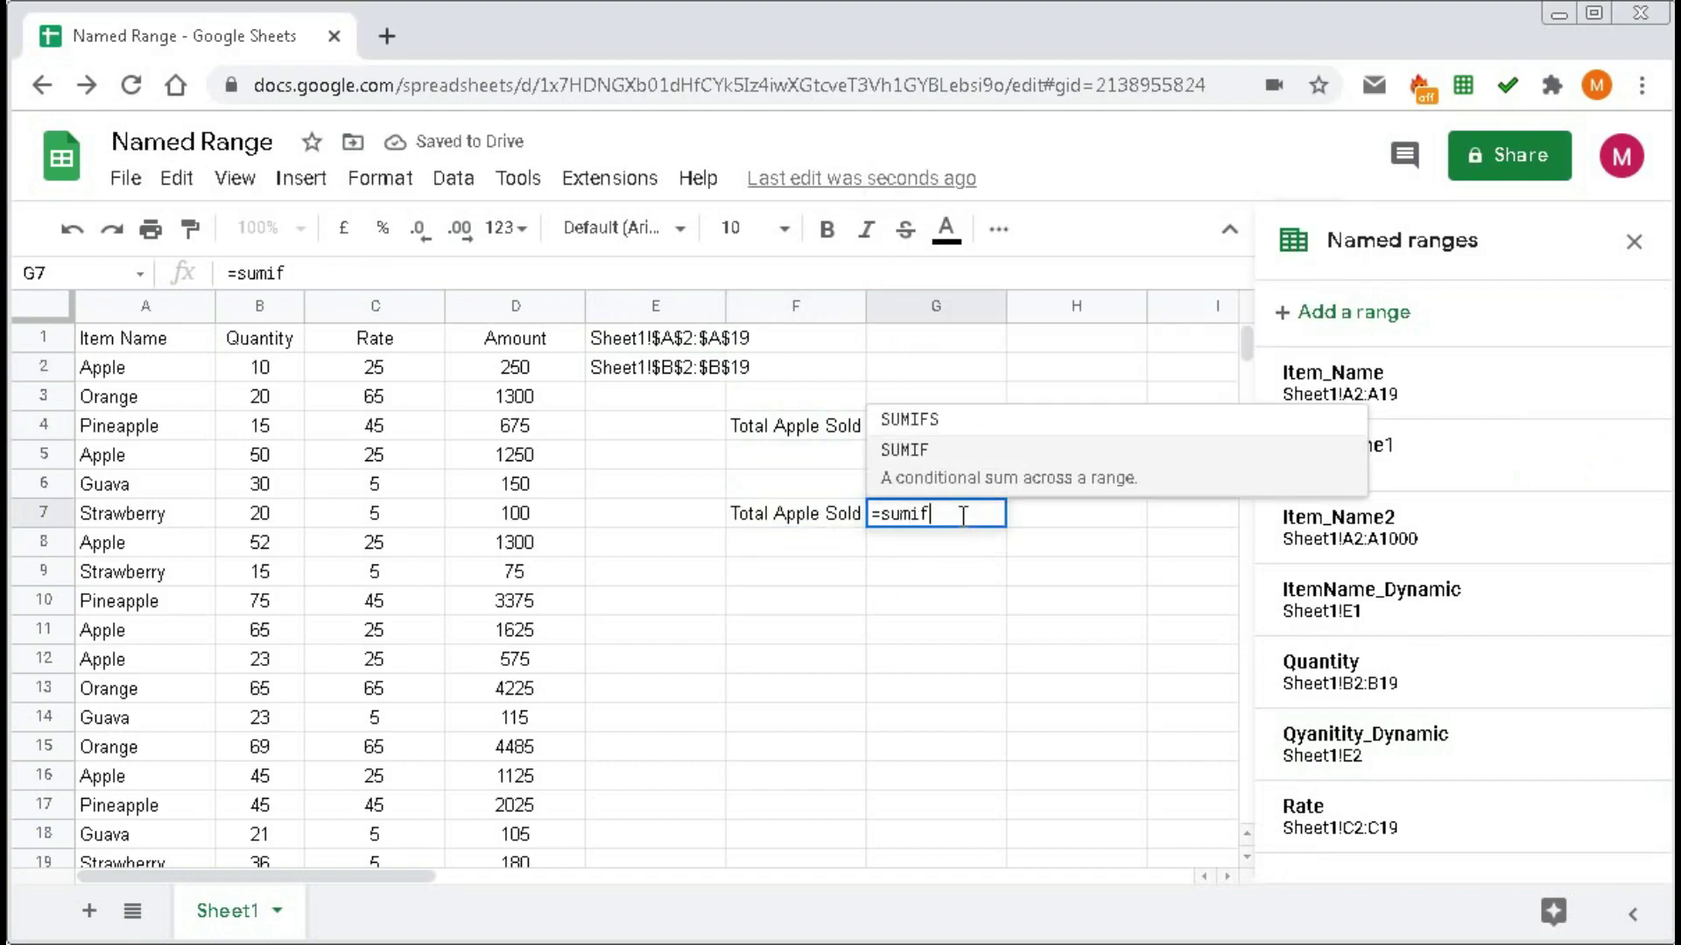
key(Tab)
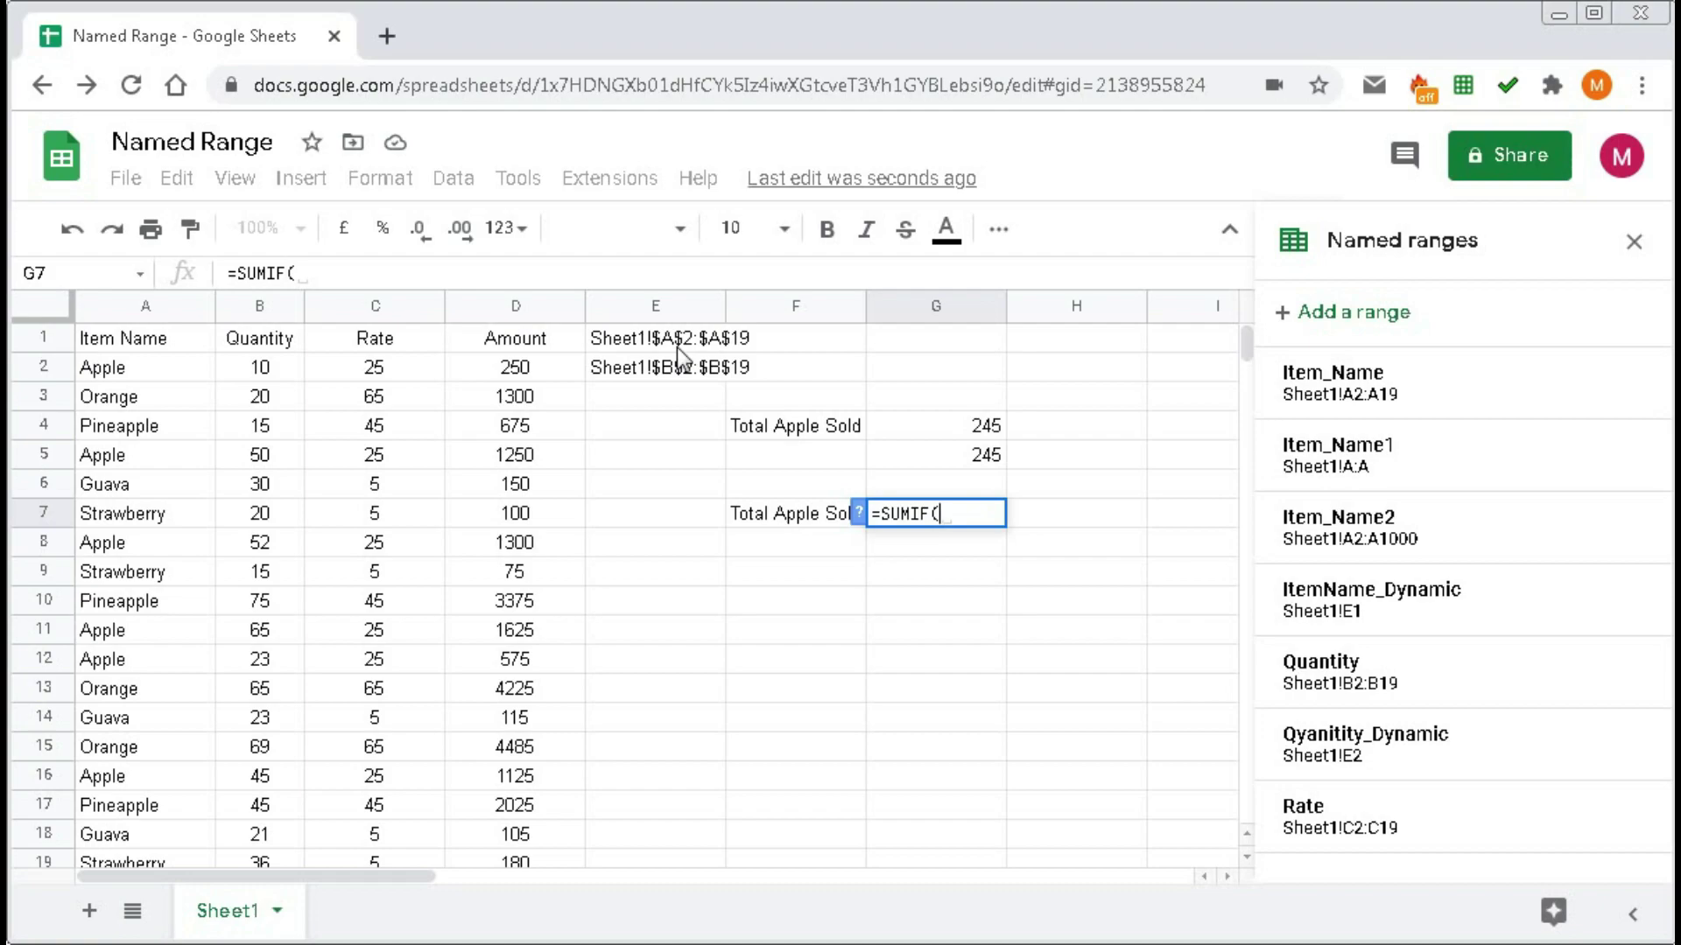
text(indire)
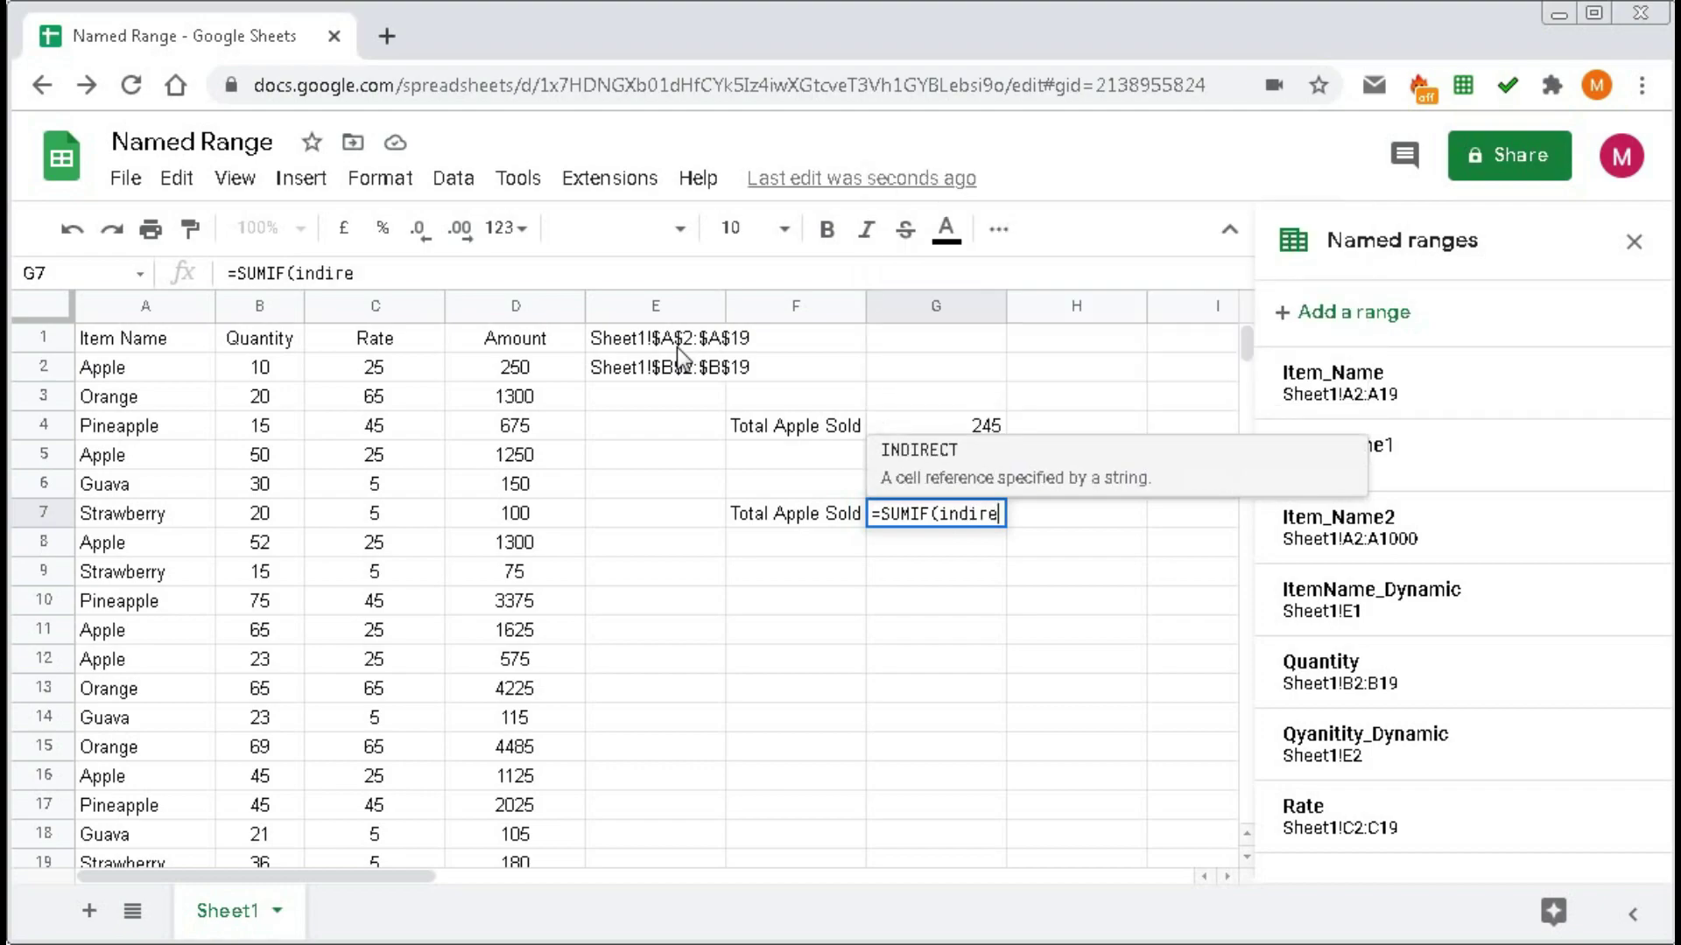
text(ct()
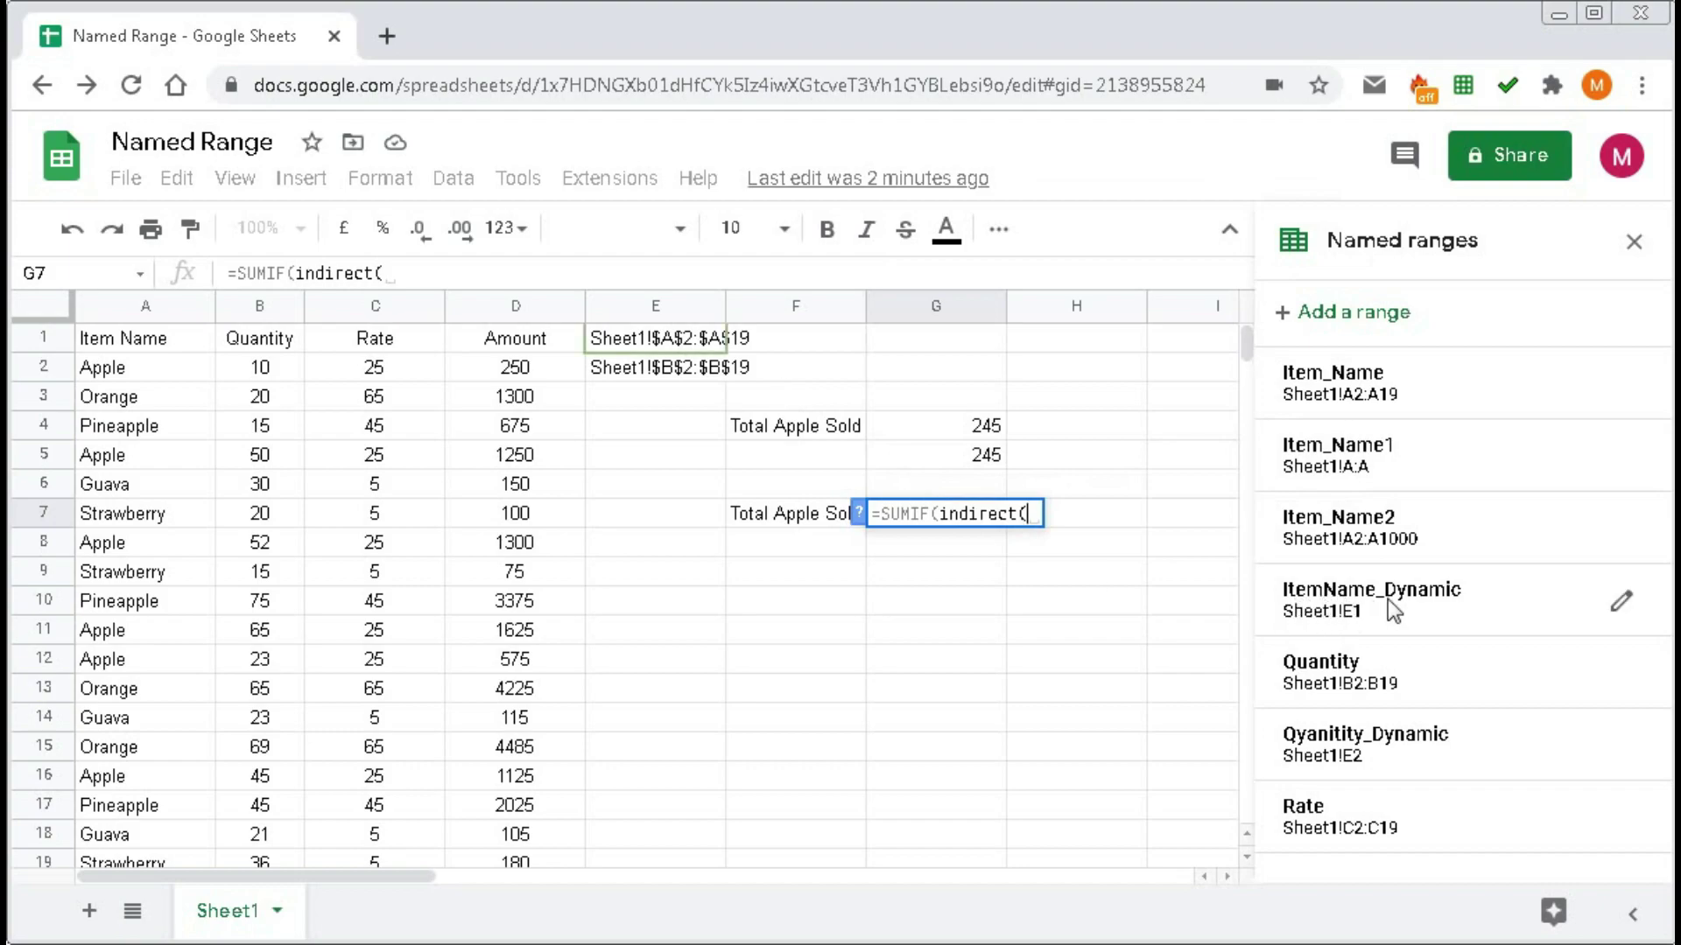
text(ItemNa)
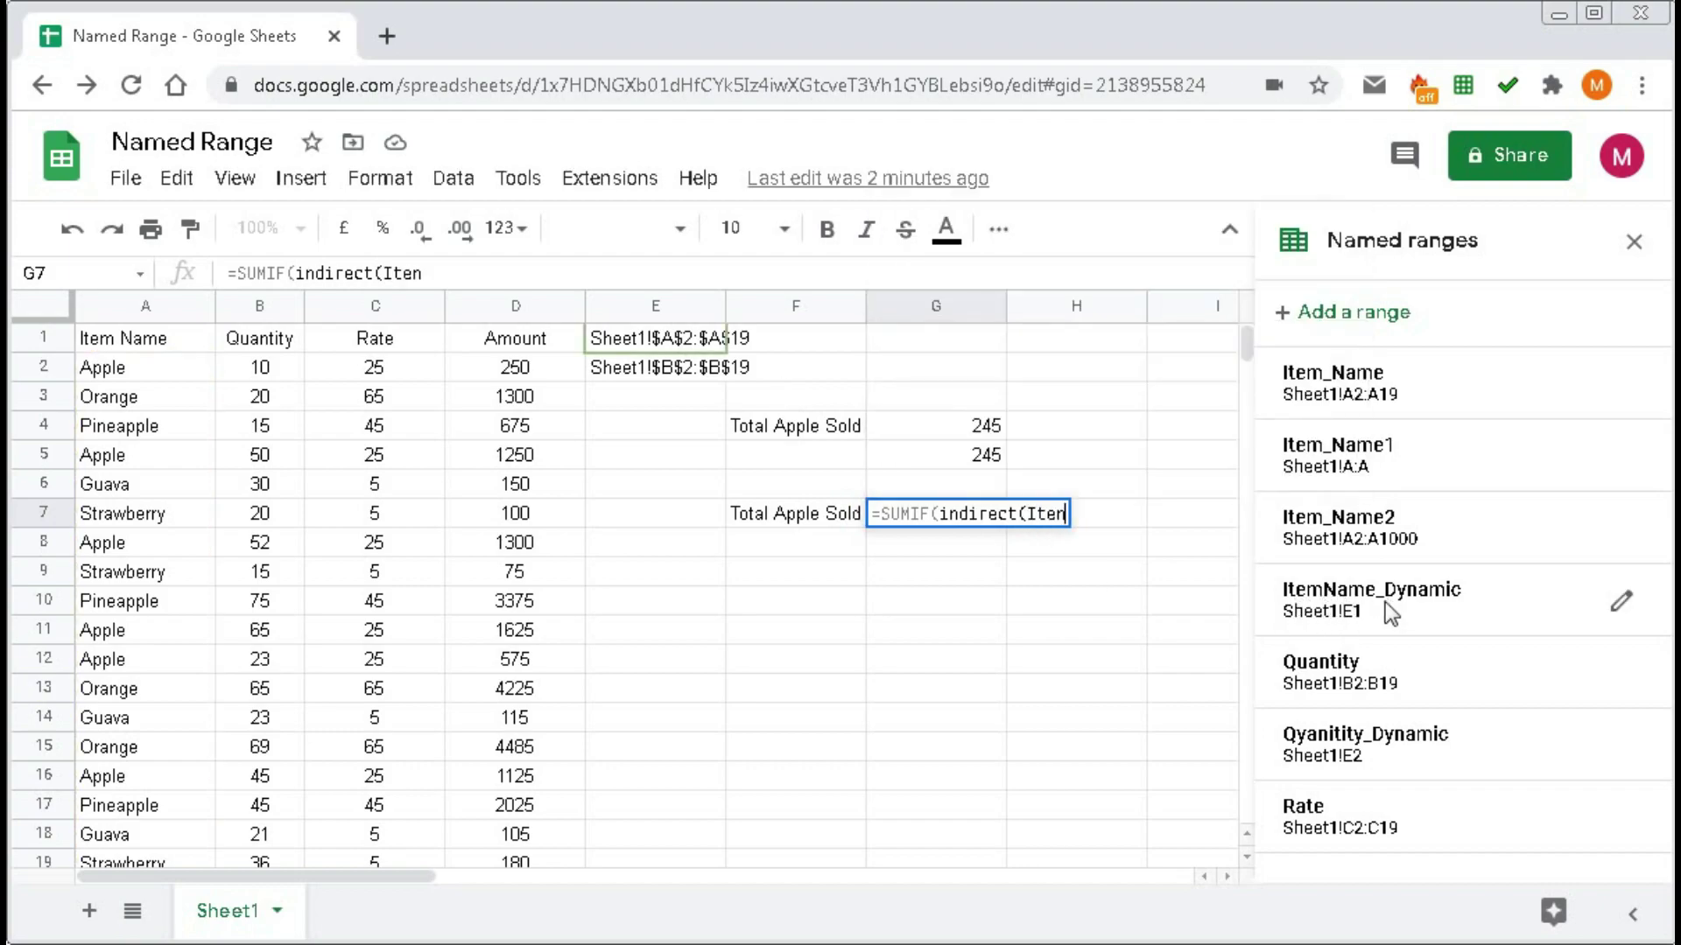
text(me)
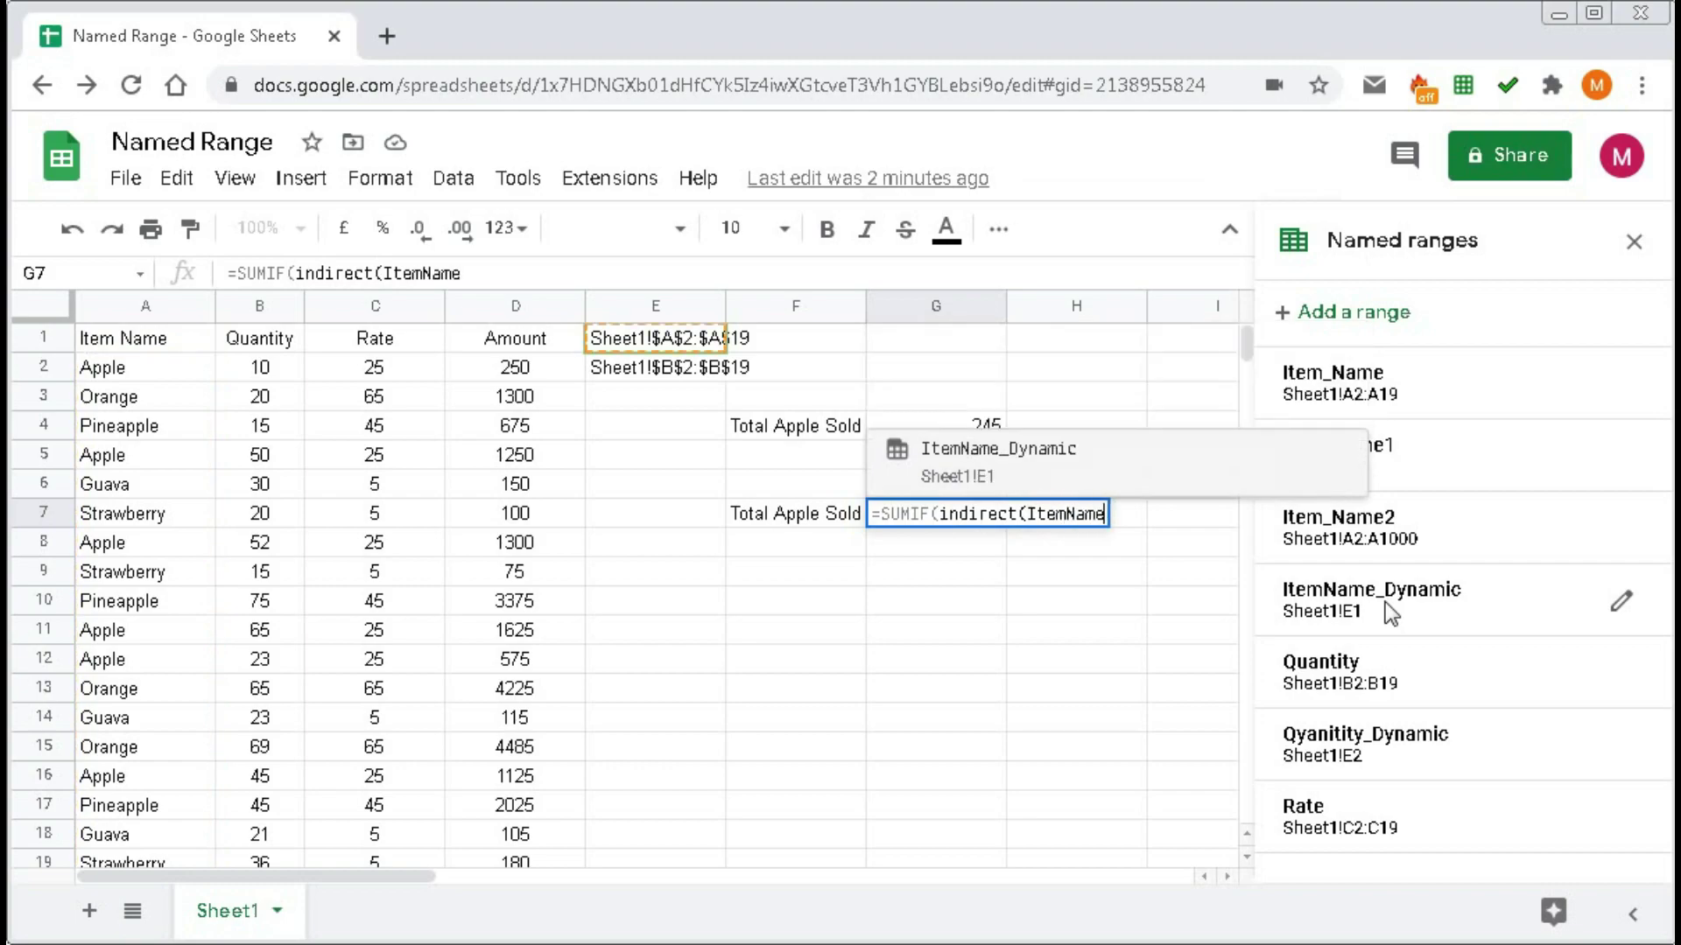
text(_Dynam)
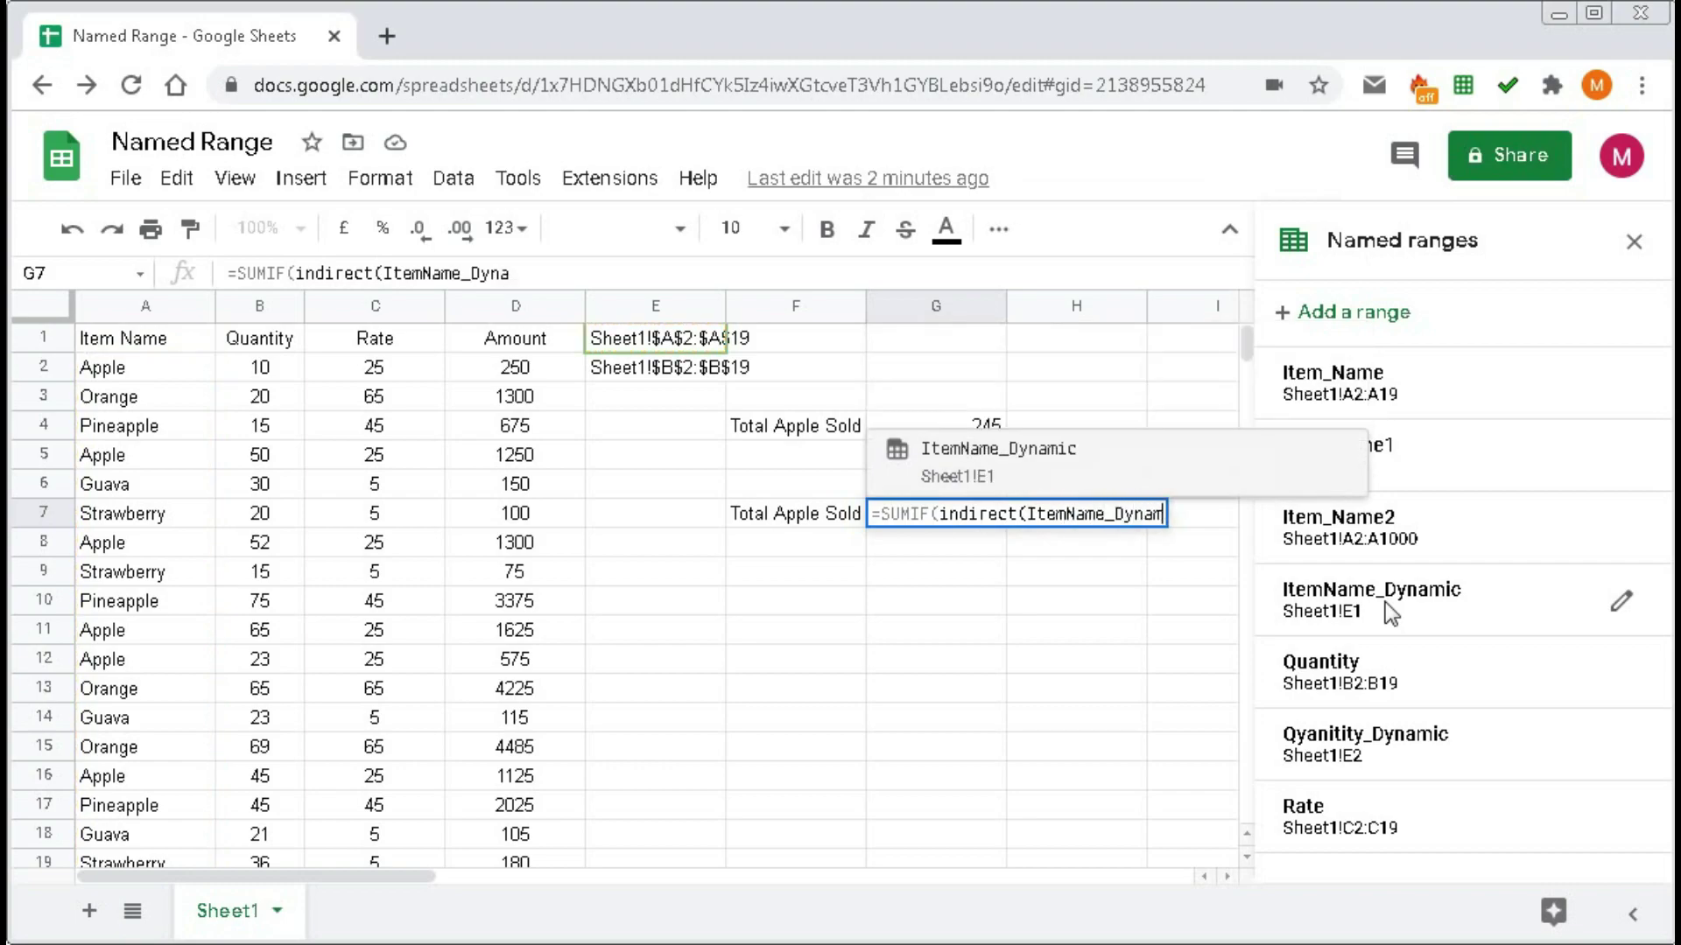
text(ic))
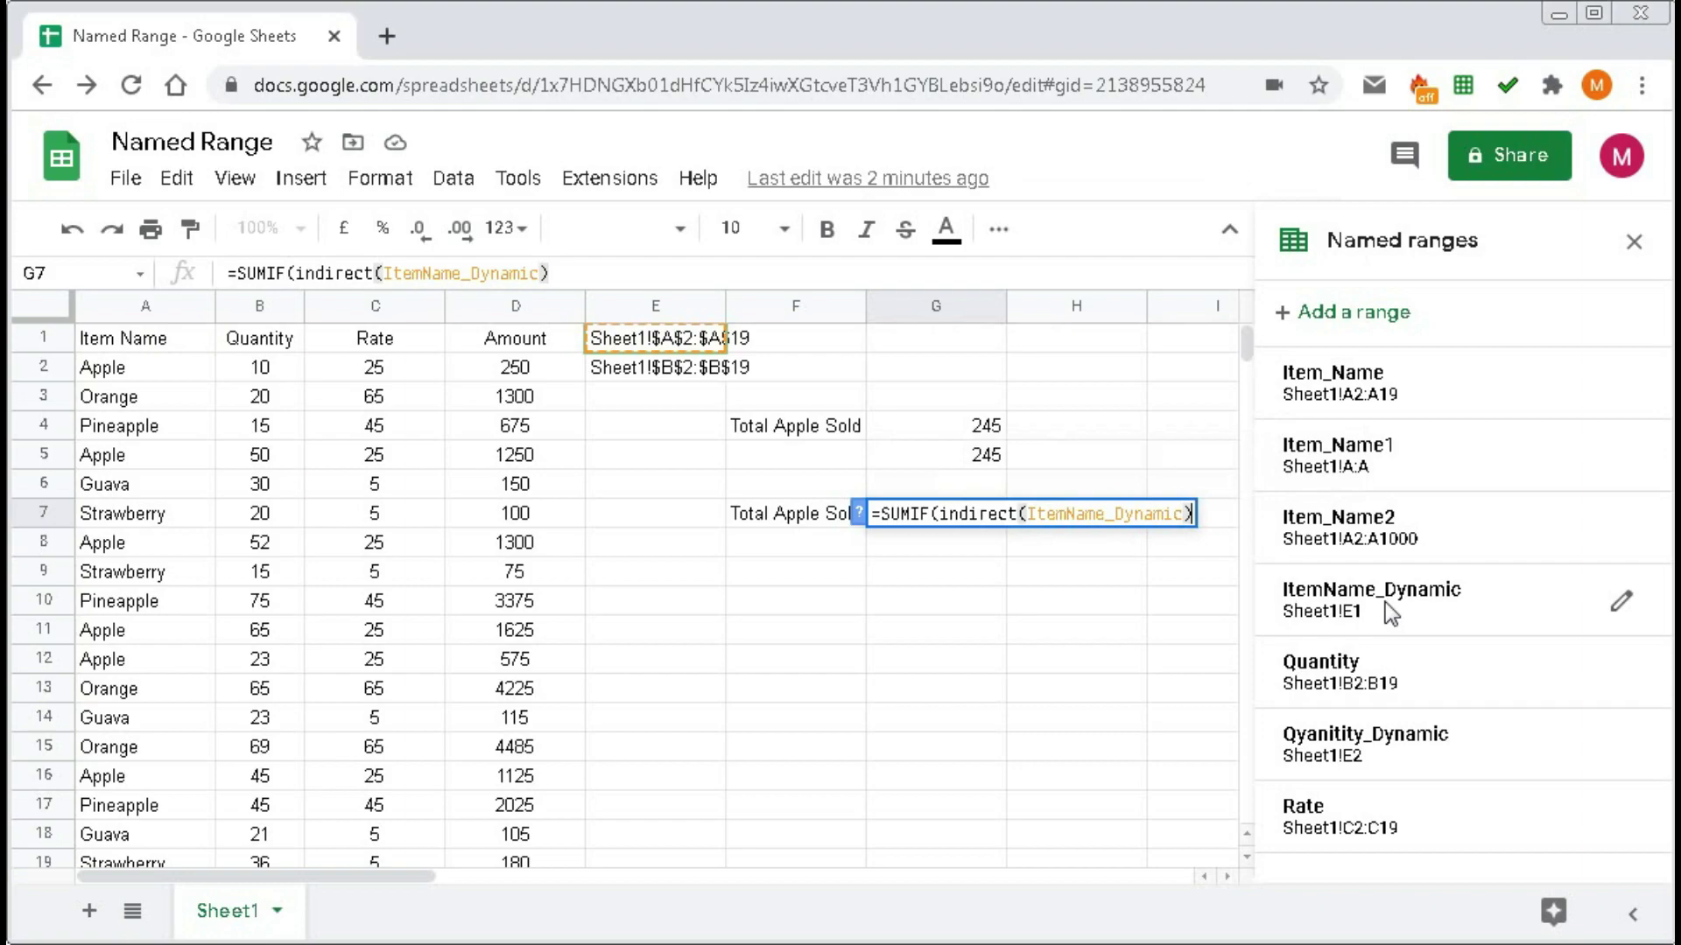
Complete the G7 SUMIF formula with "Apple" as the criterion and INDIRECT(Quantity_Dynamic) as the sum range.
text(, )
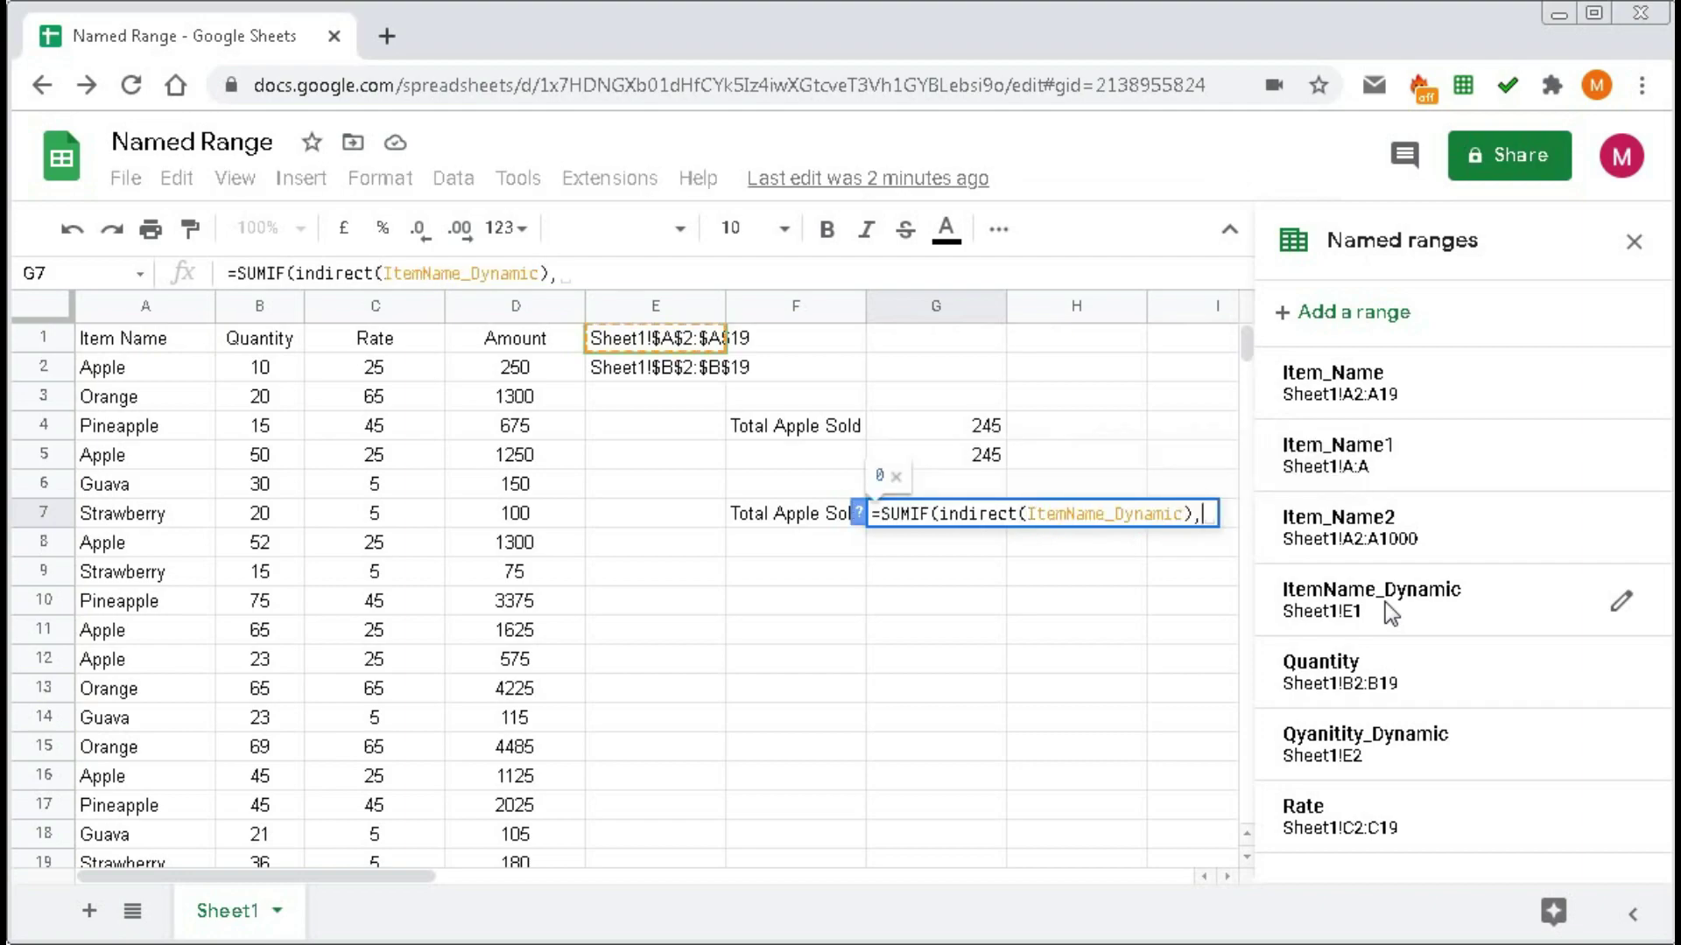
text("A)
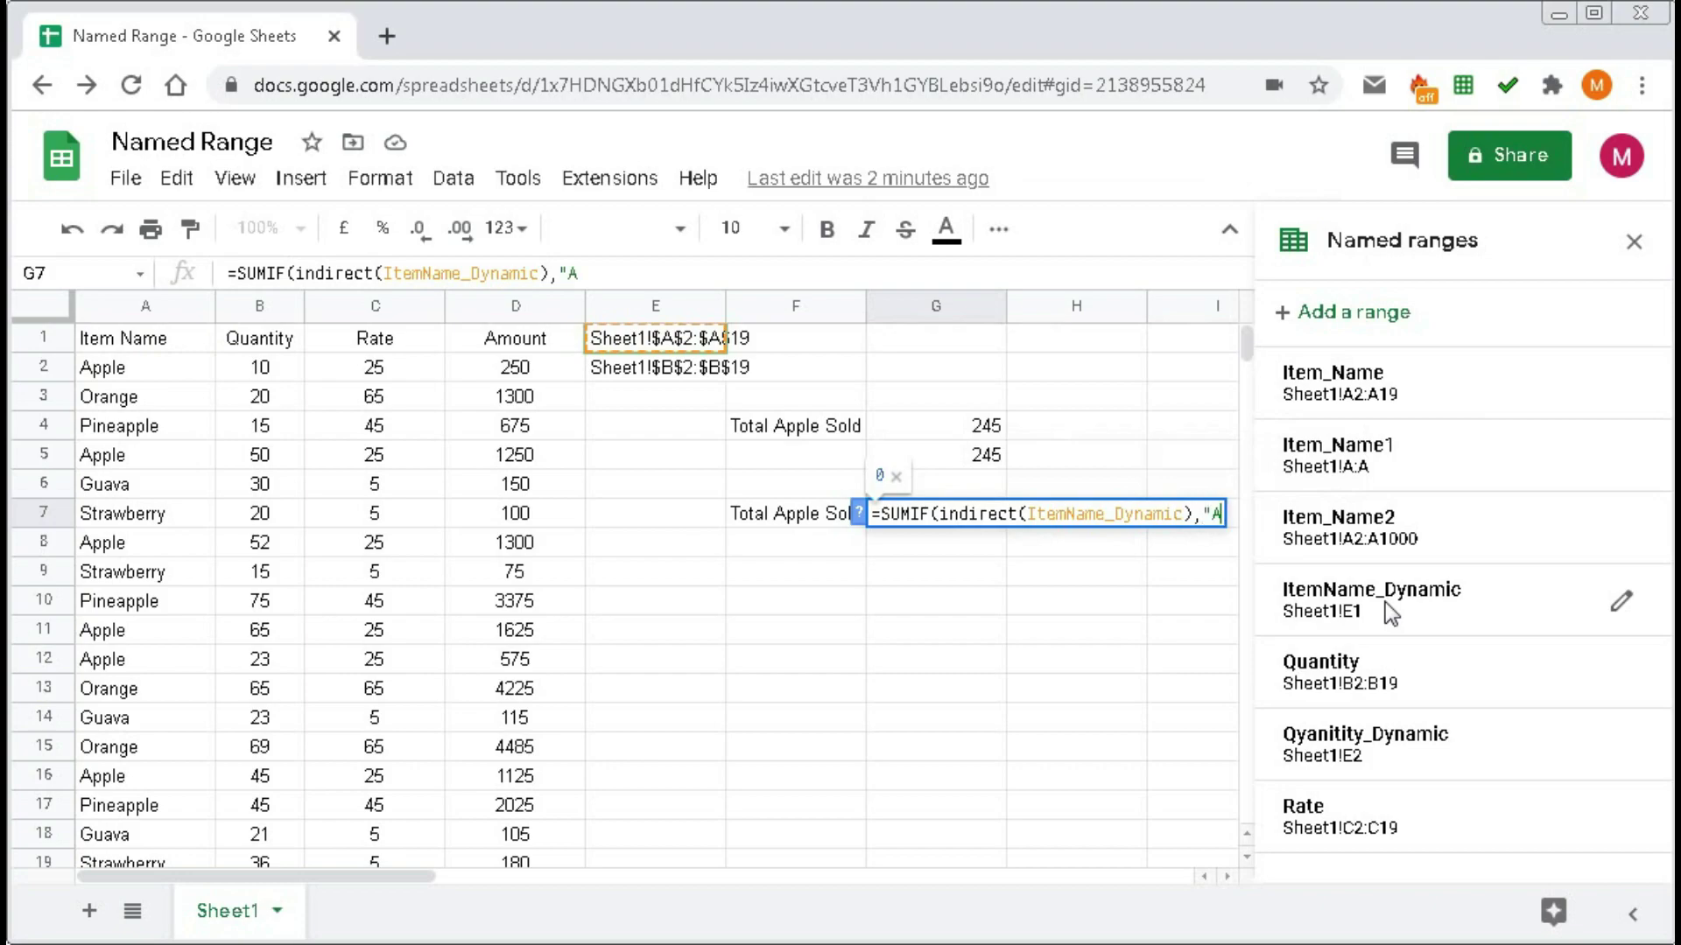
text(pple)
text(")
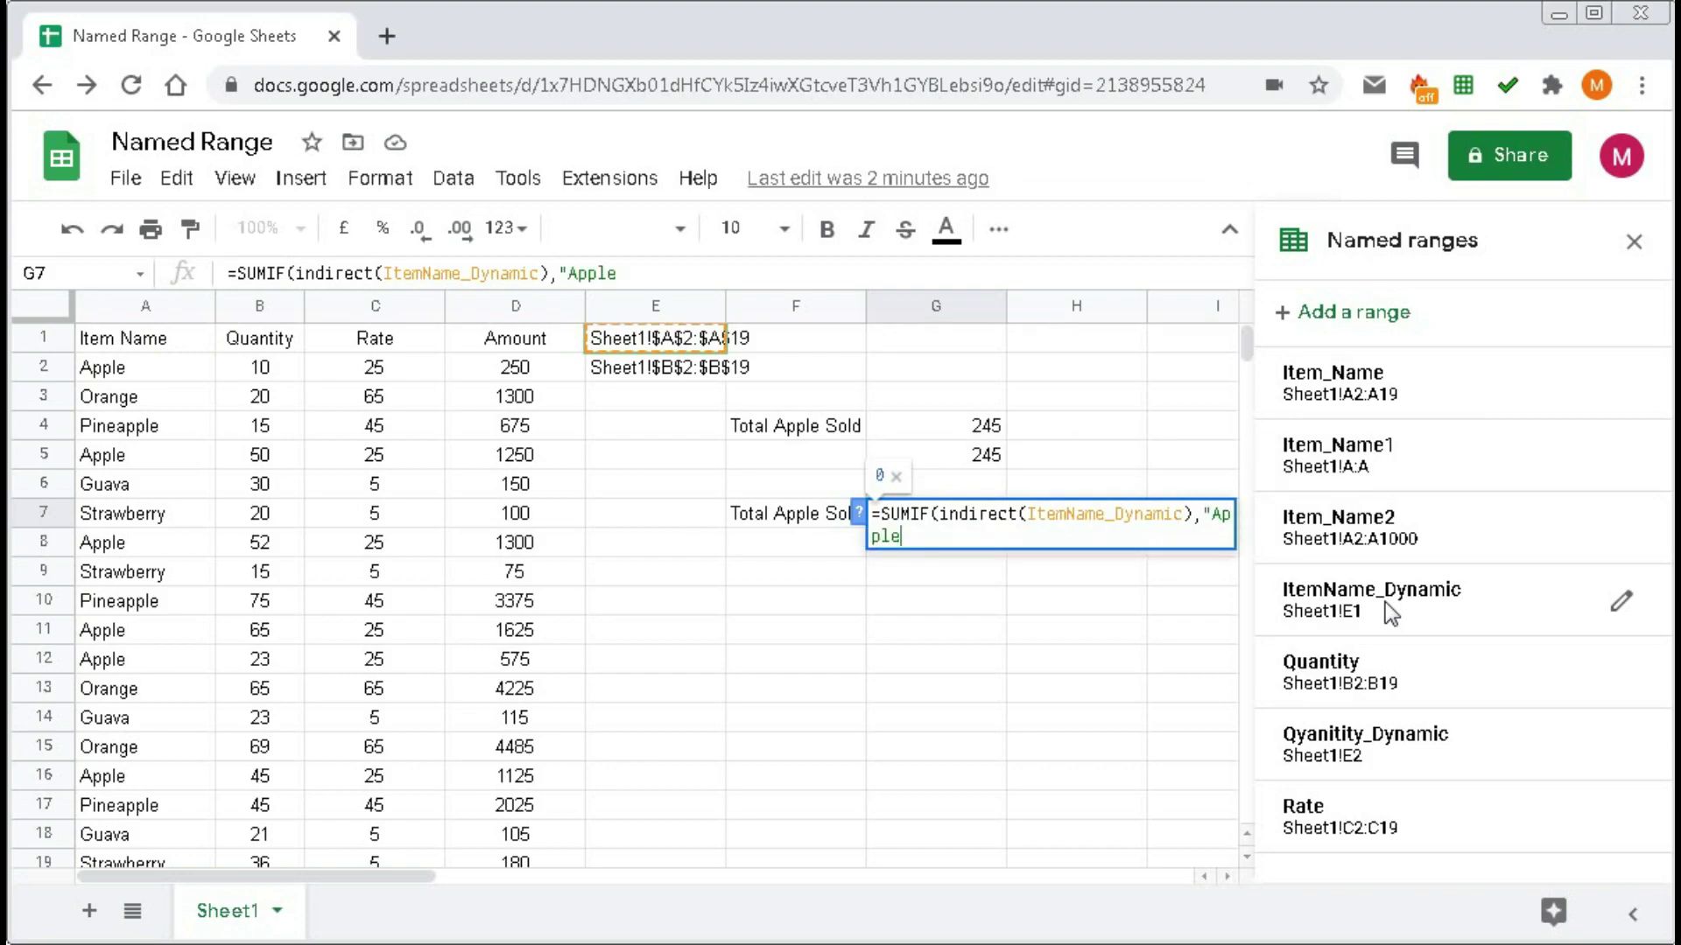
text(,)
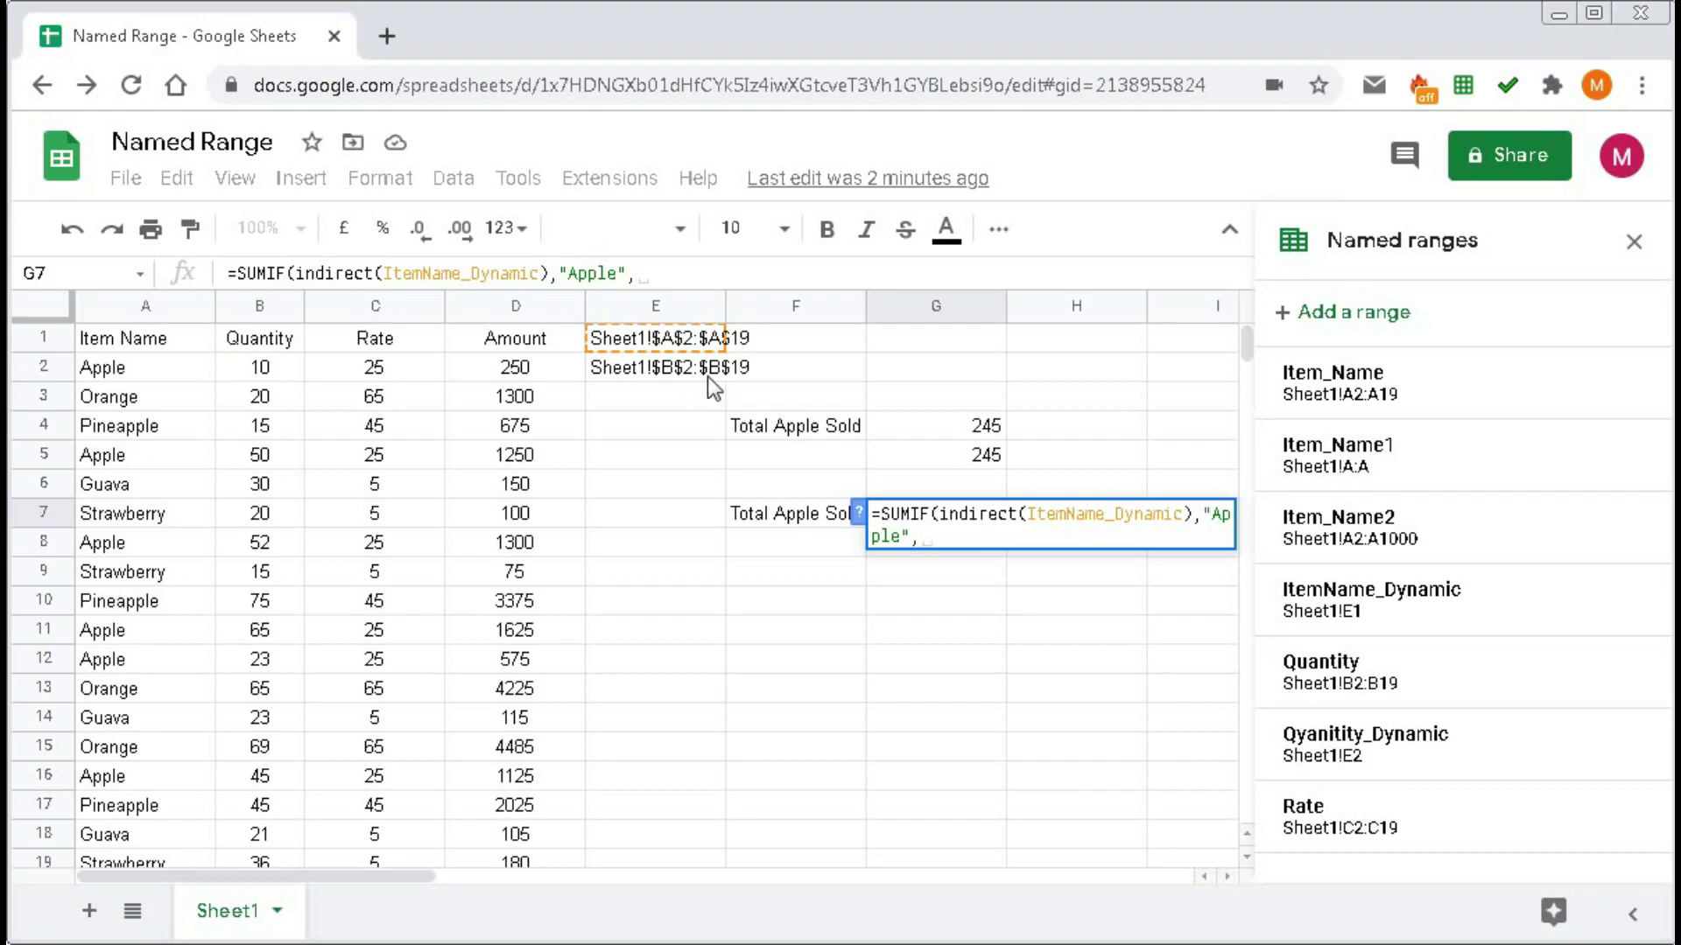
text(indirect)
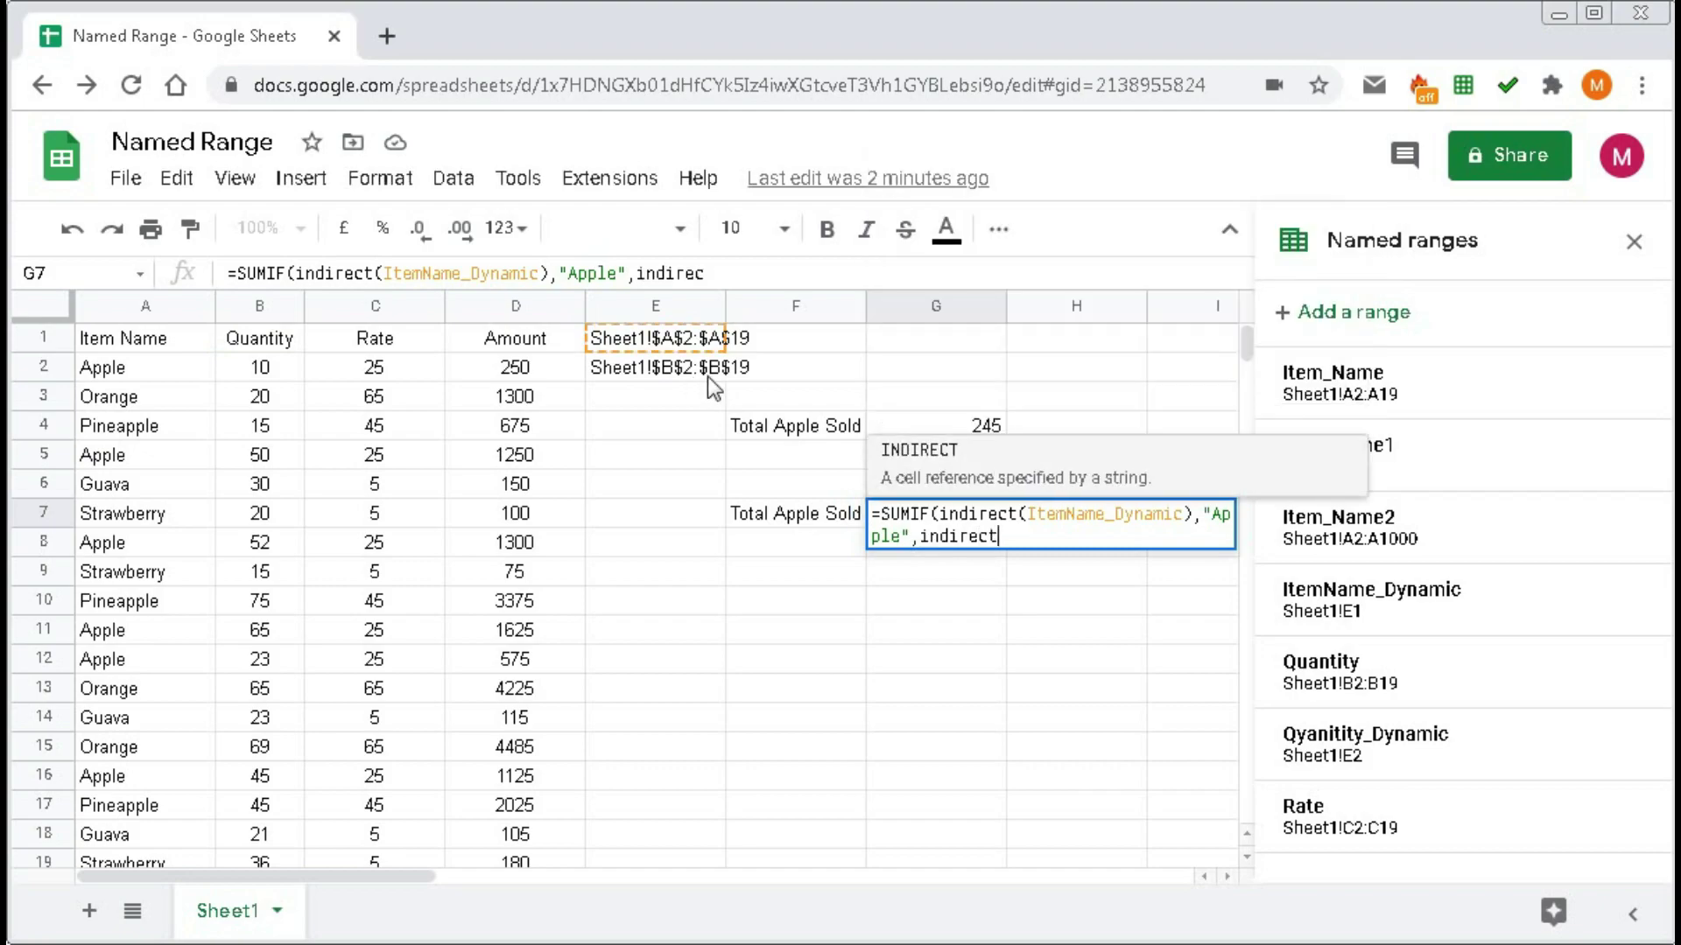
text(()
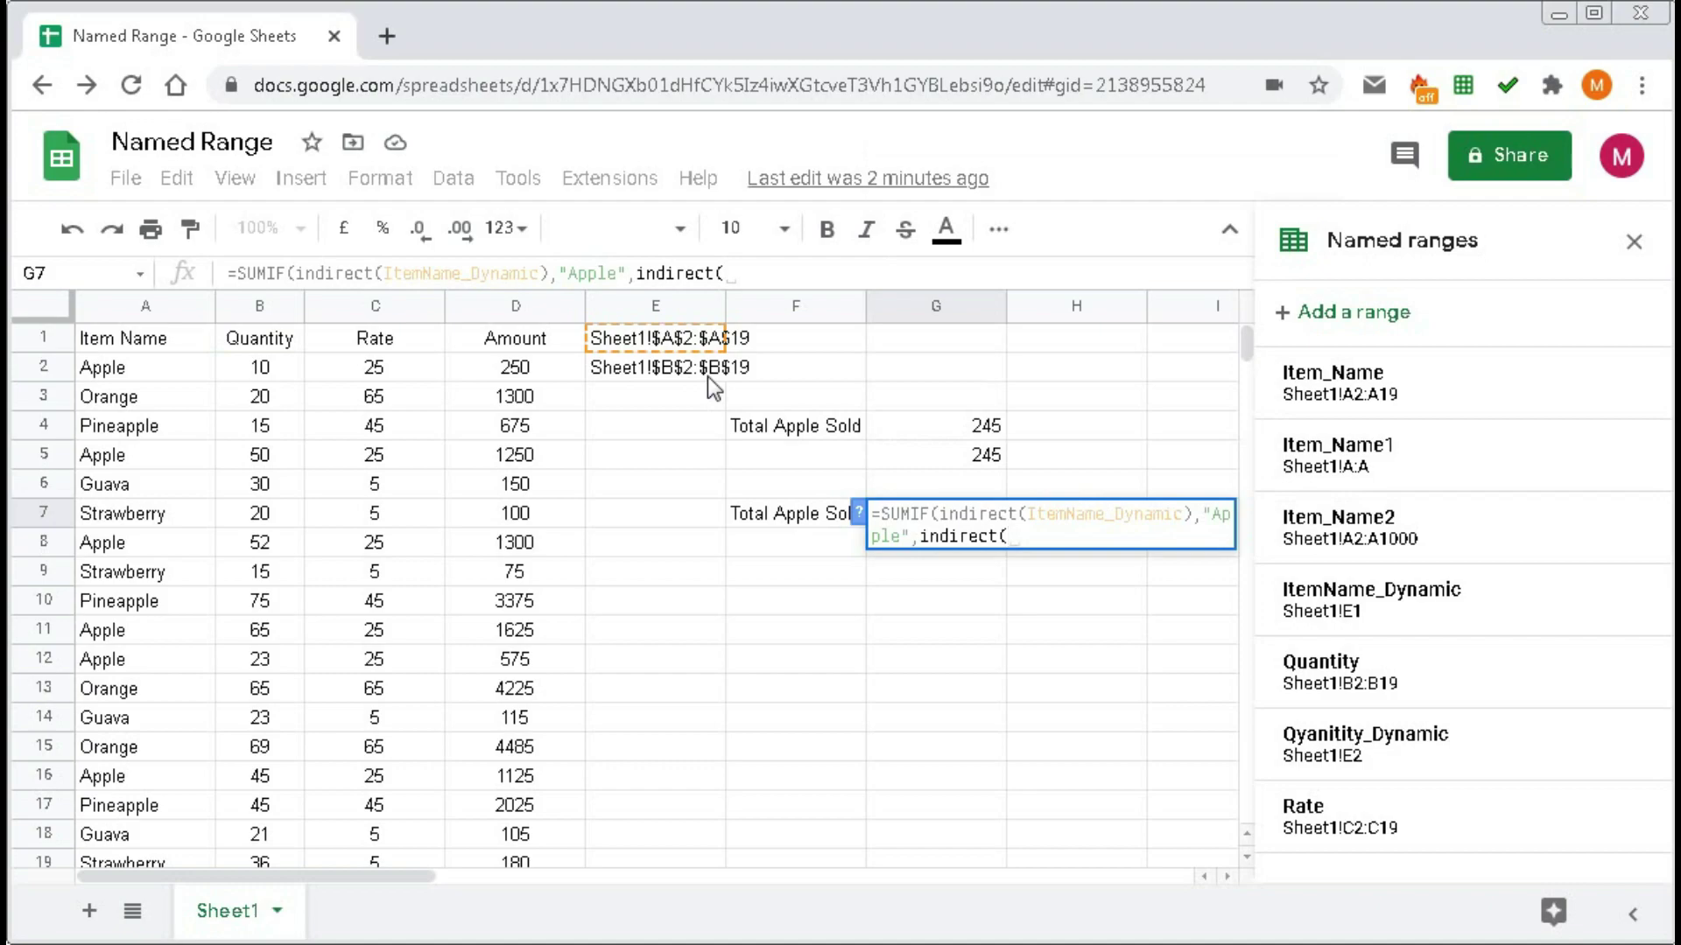
text(Quantity)
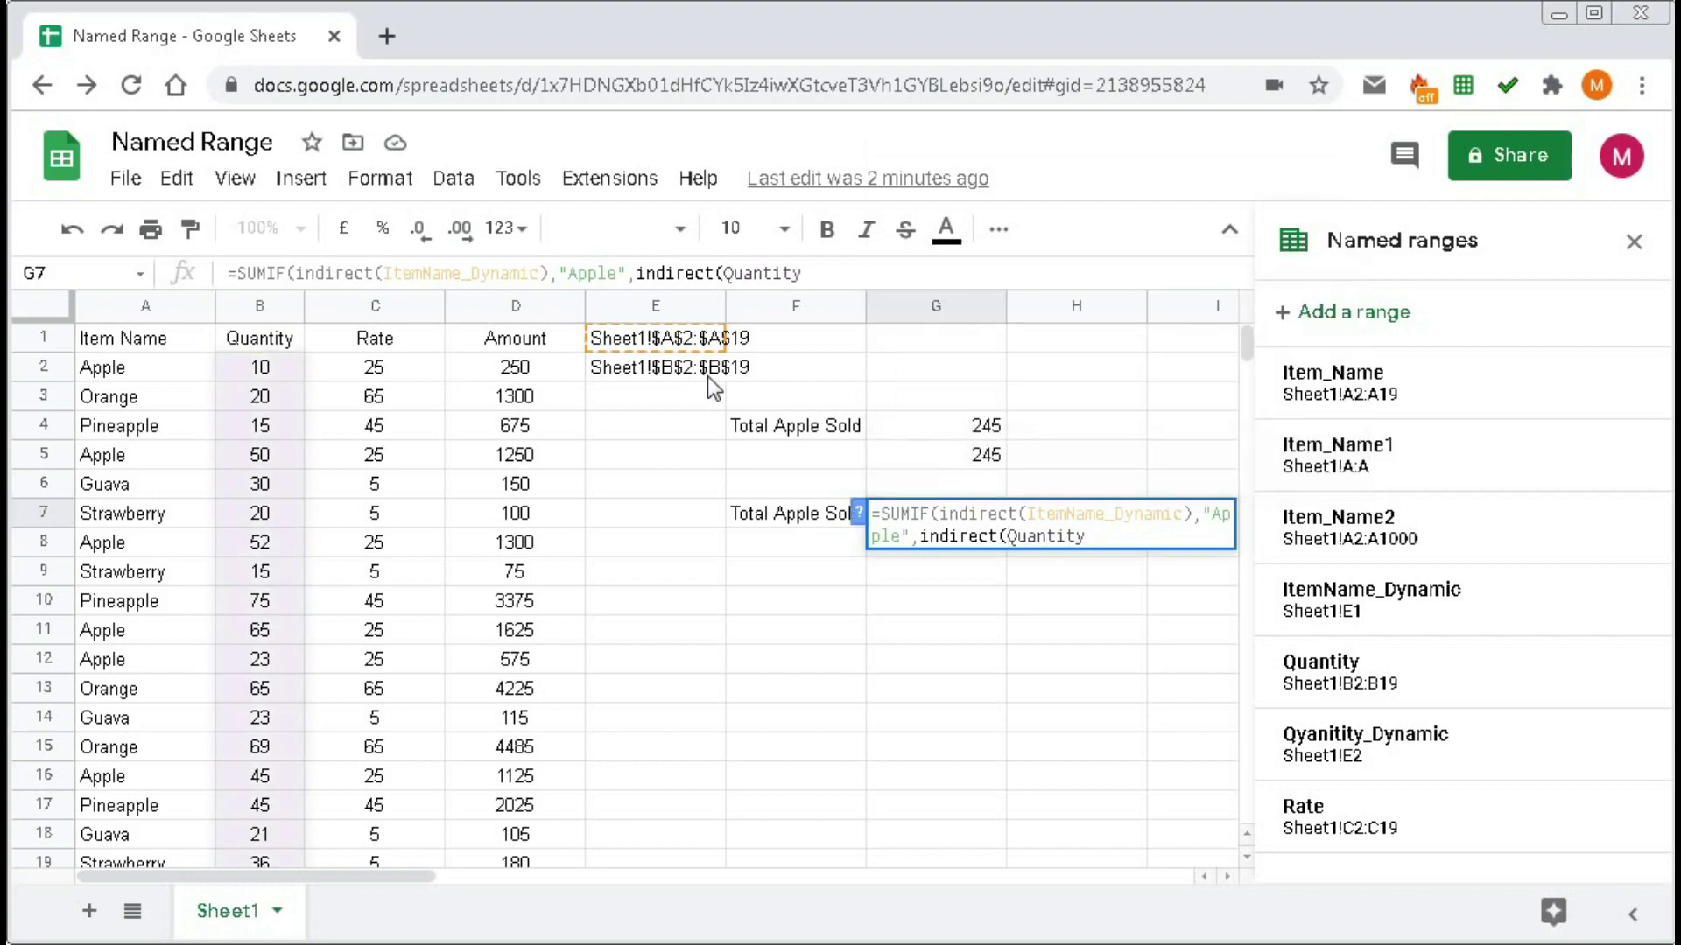
text(_Dy)
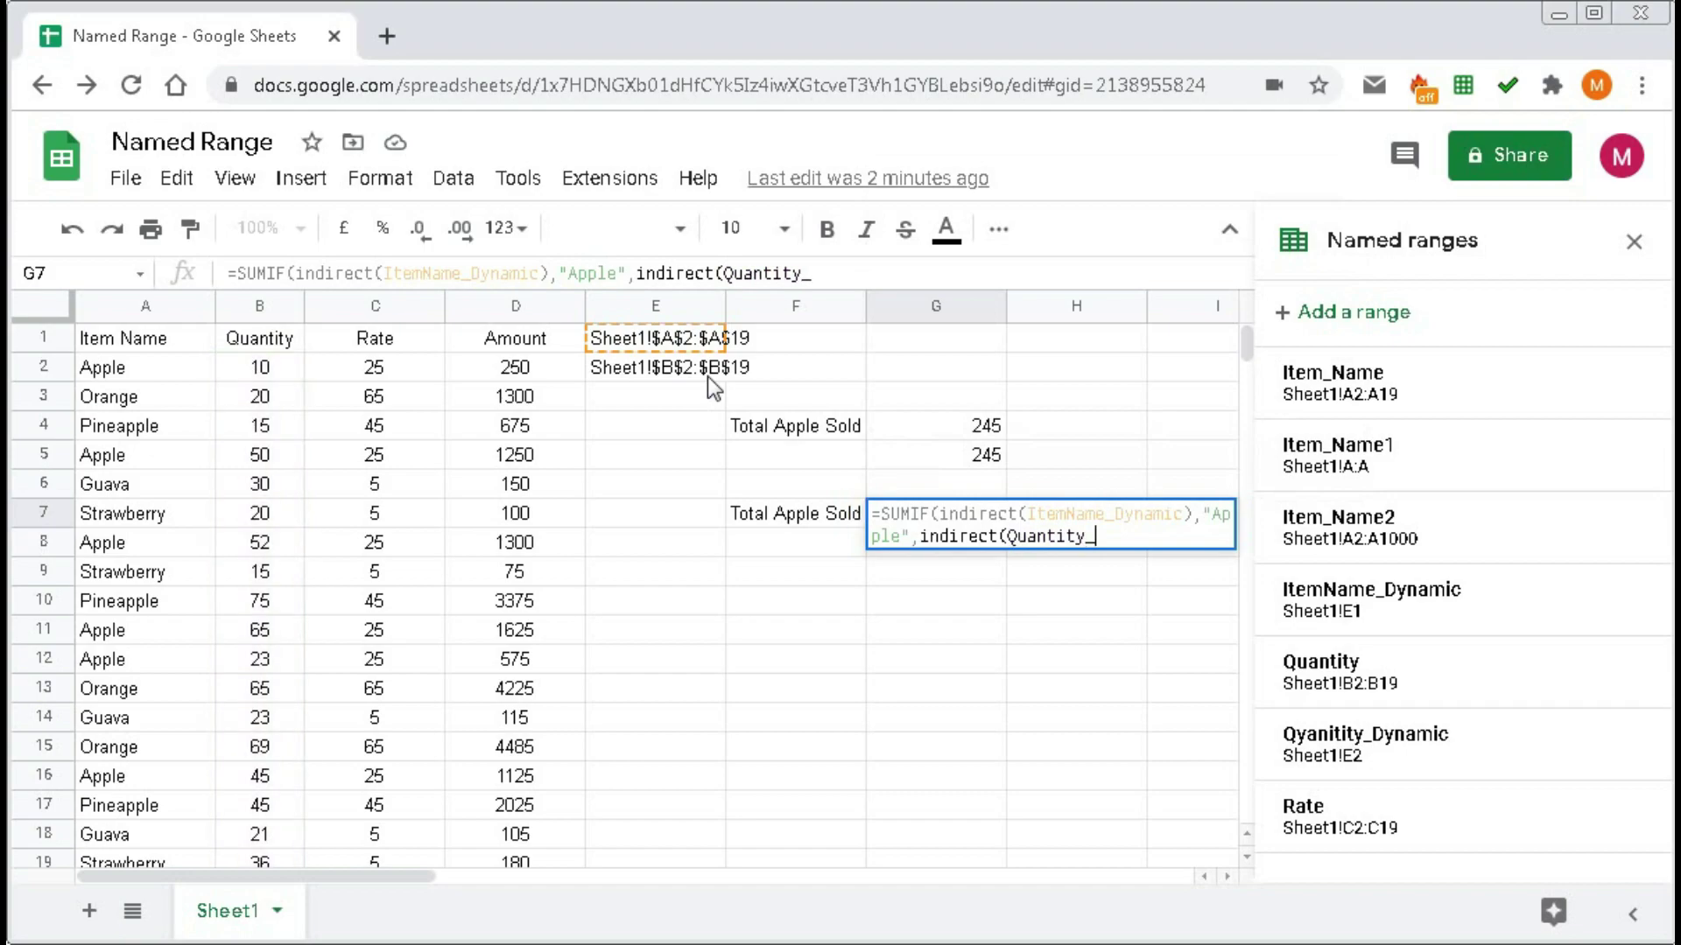
text(namic)
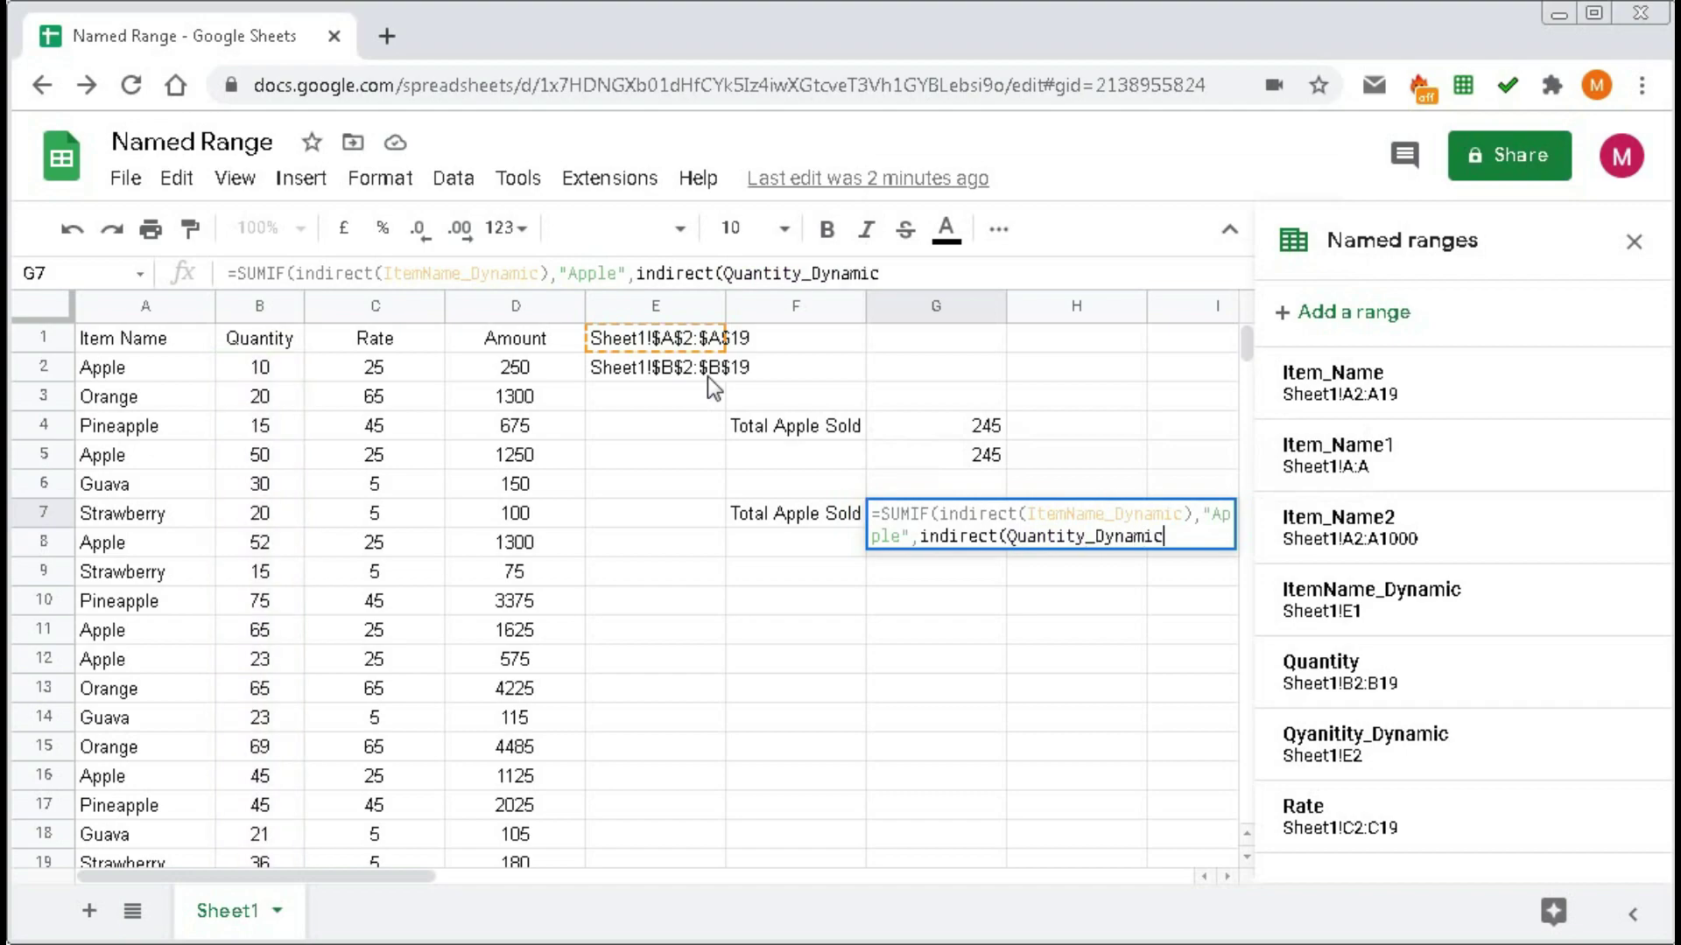
text()))
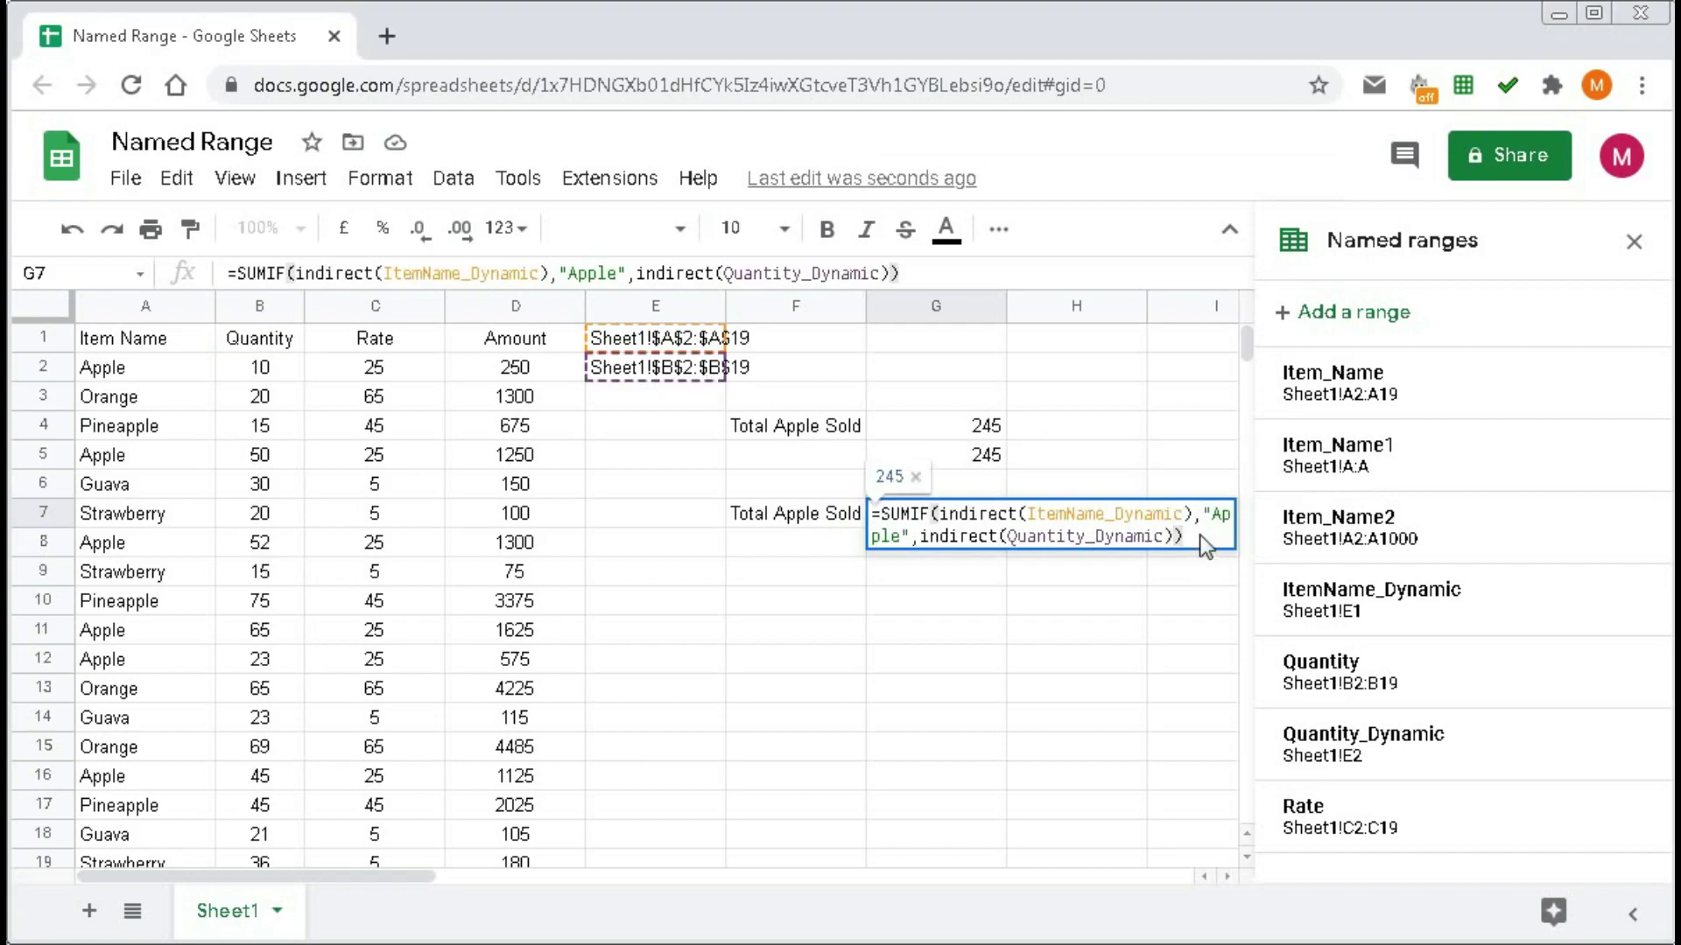
key(Return)
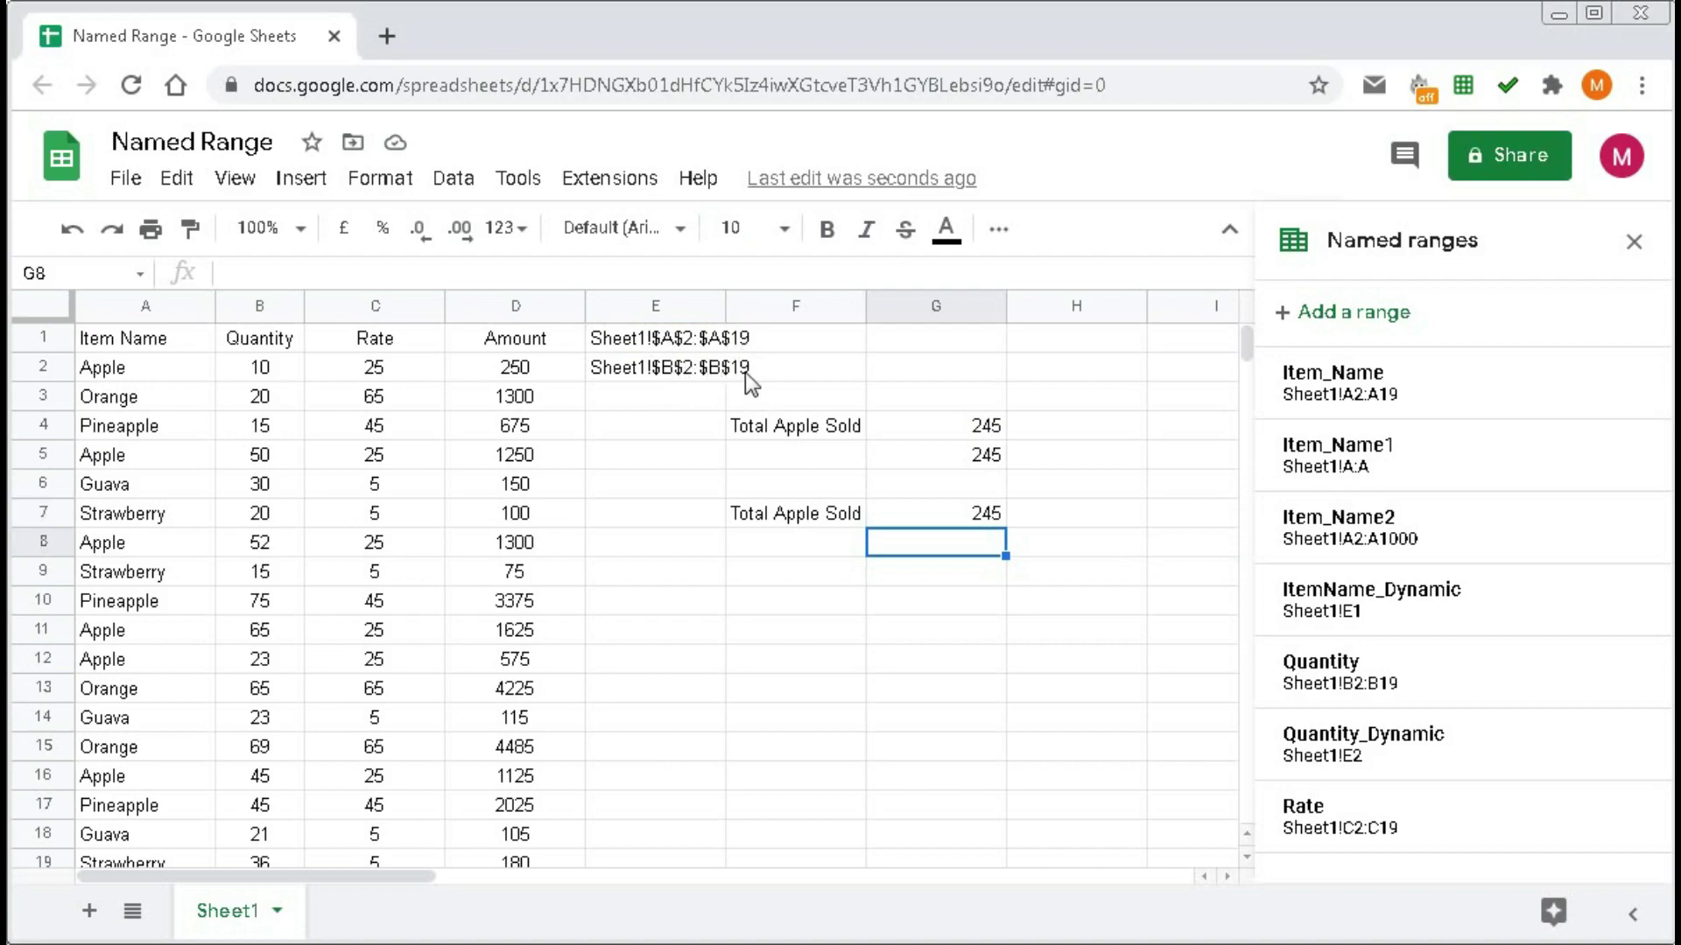
Add a new sales record in row 20 with item Apple, quantity 30 and rate 5.
scroll(329, 628, down, 3)
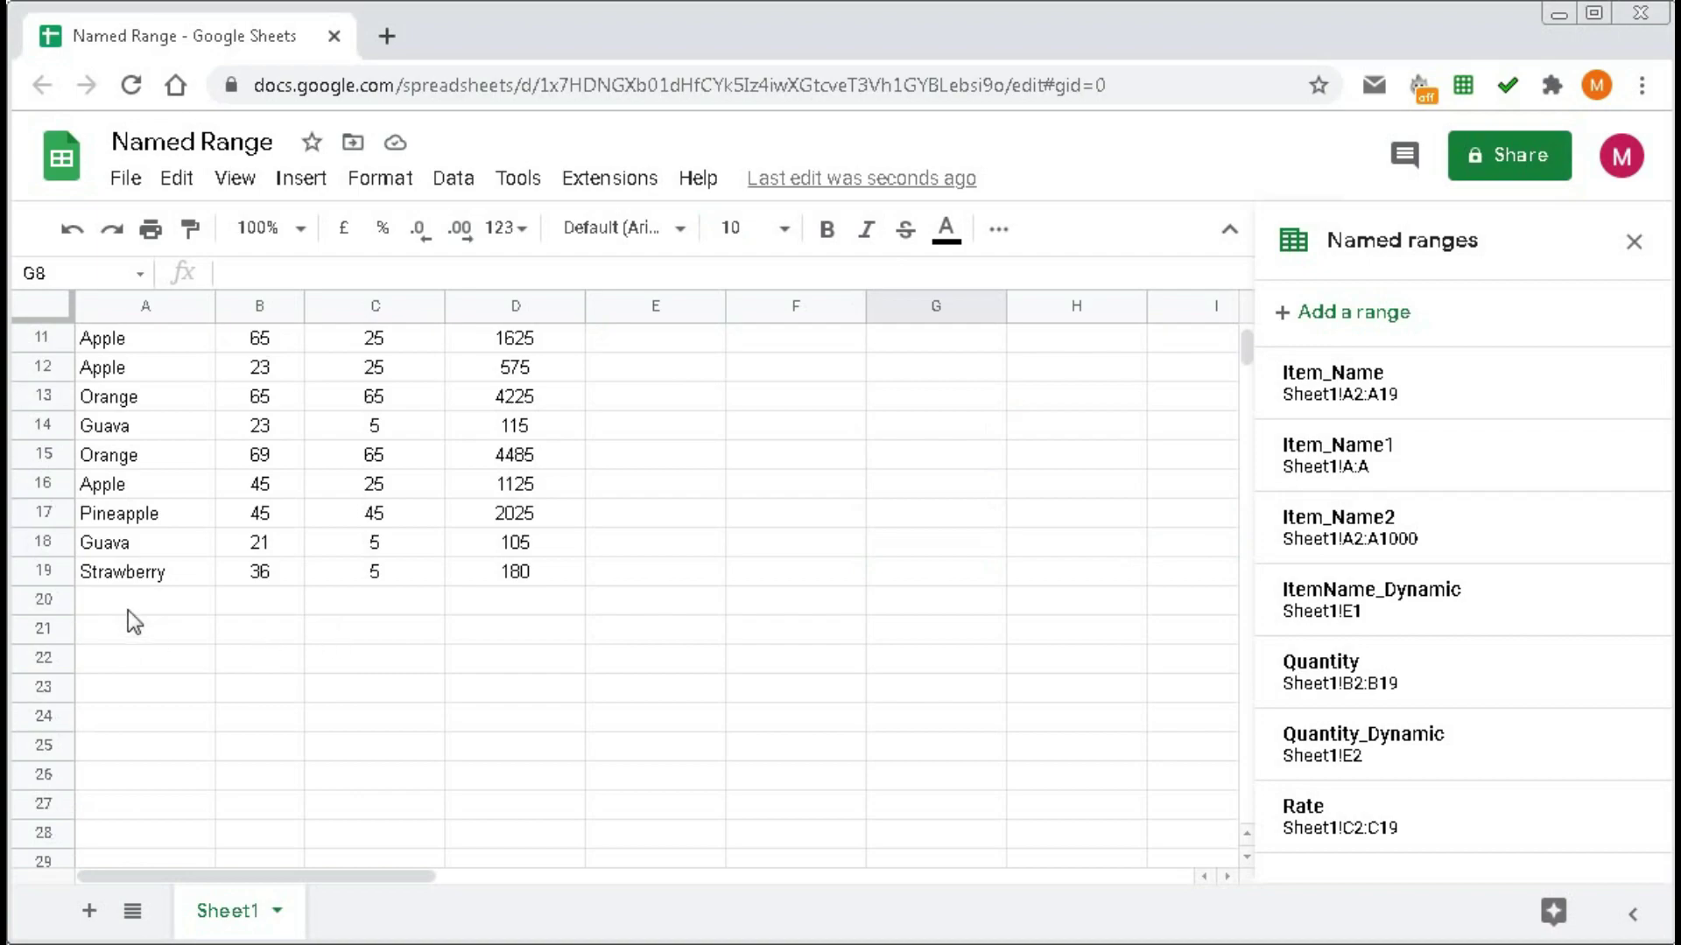
click(140, 574)
click(197, 607)
text(Apple)
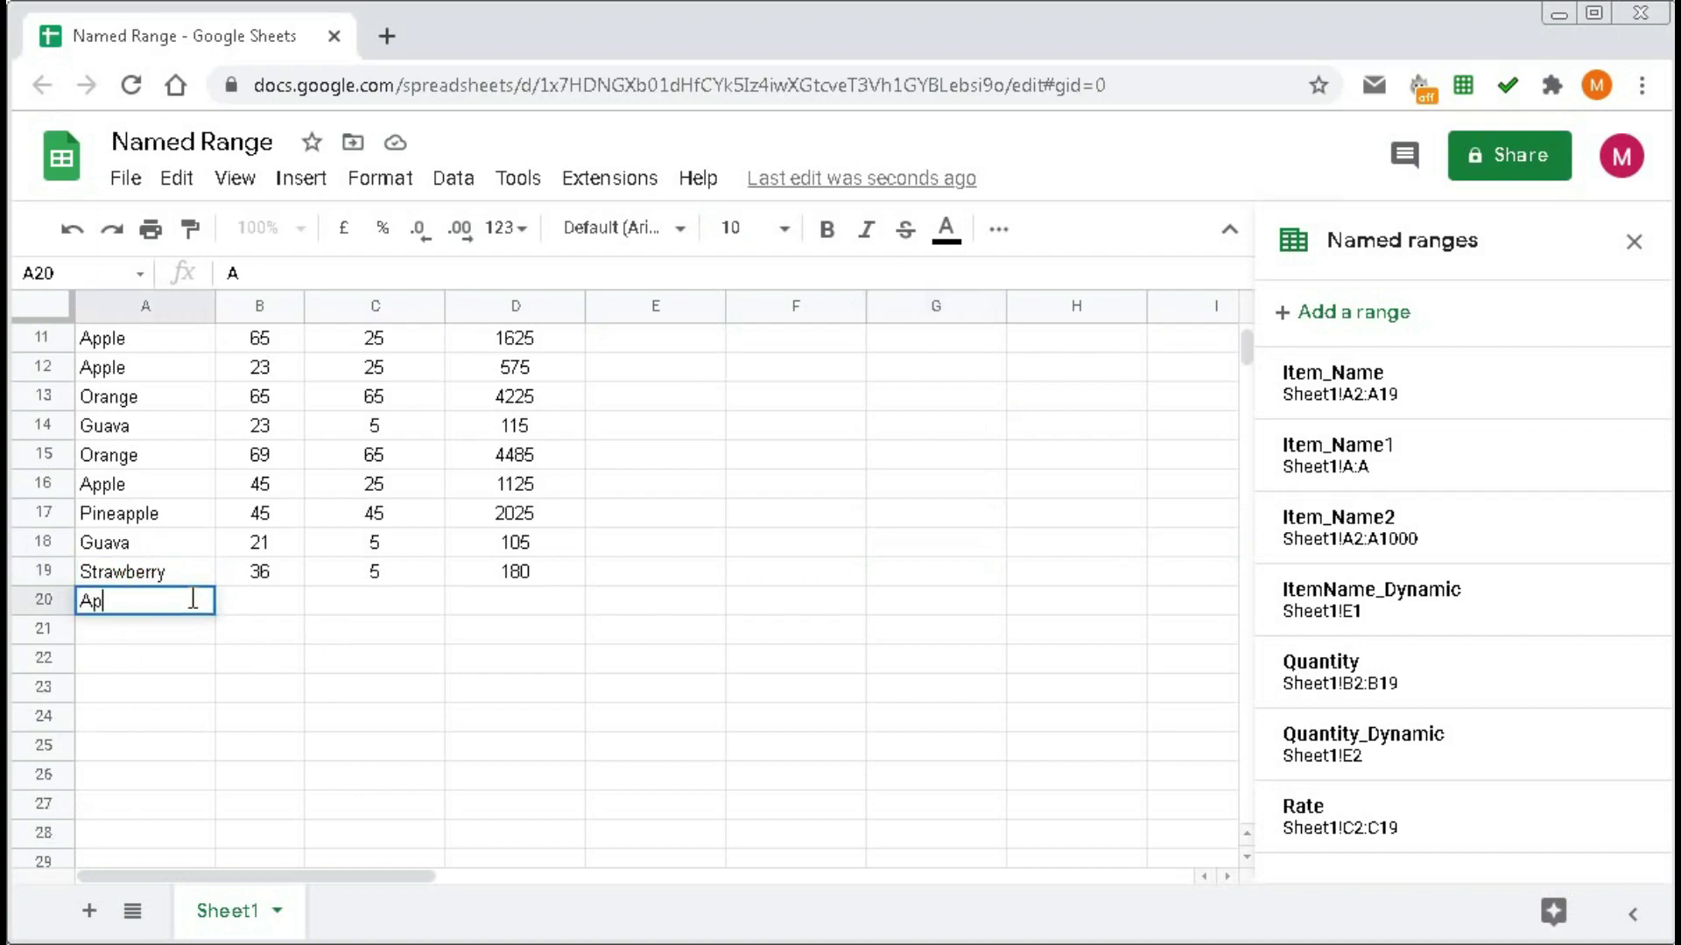
key(Tab)
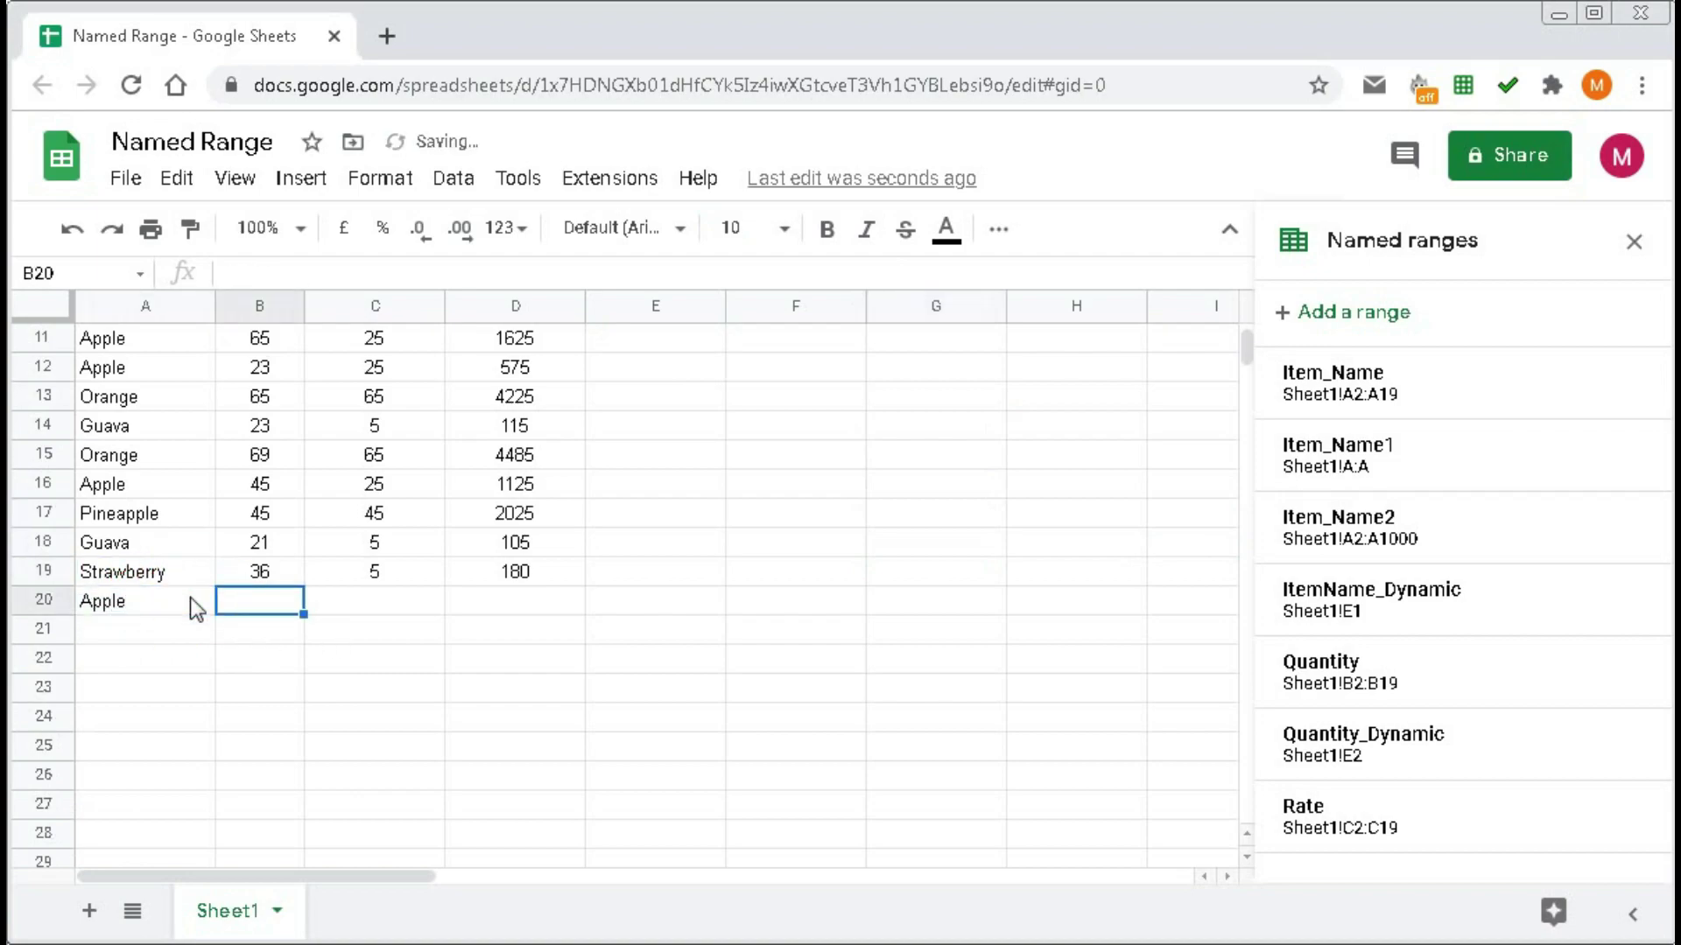
text(30)
key(Tab)
text(5)
key(Tab)
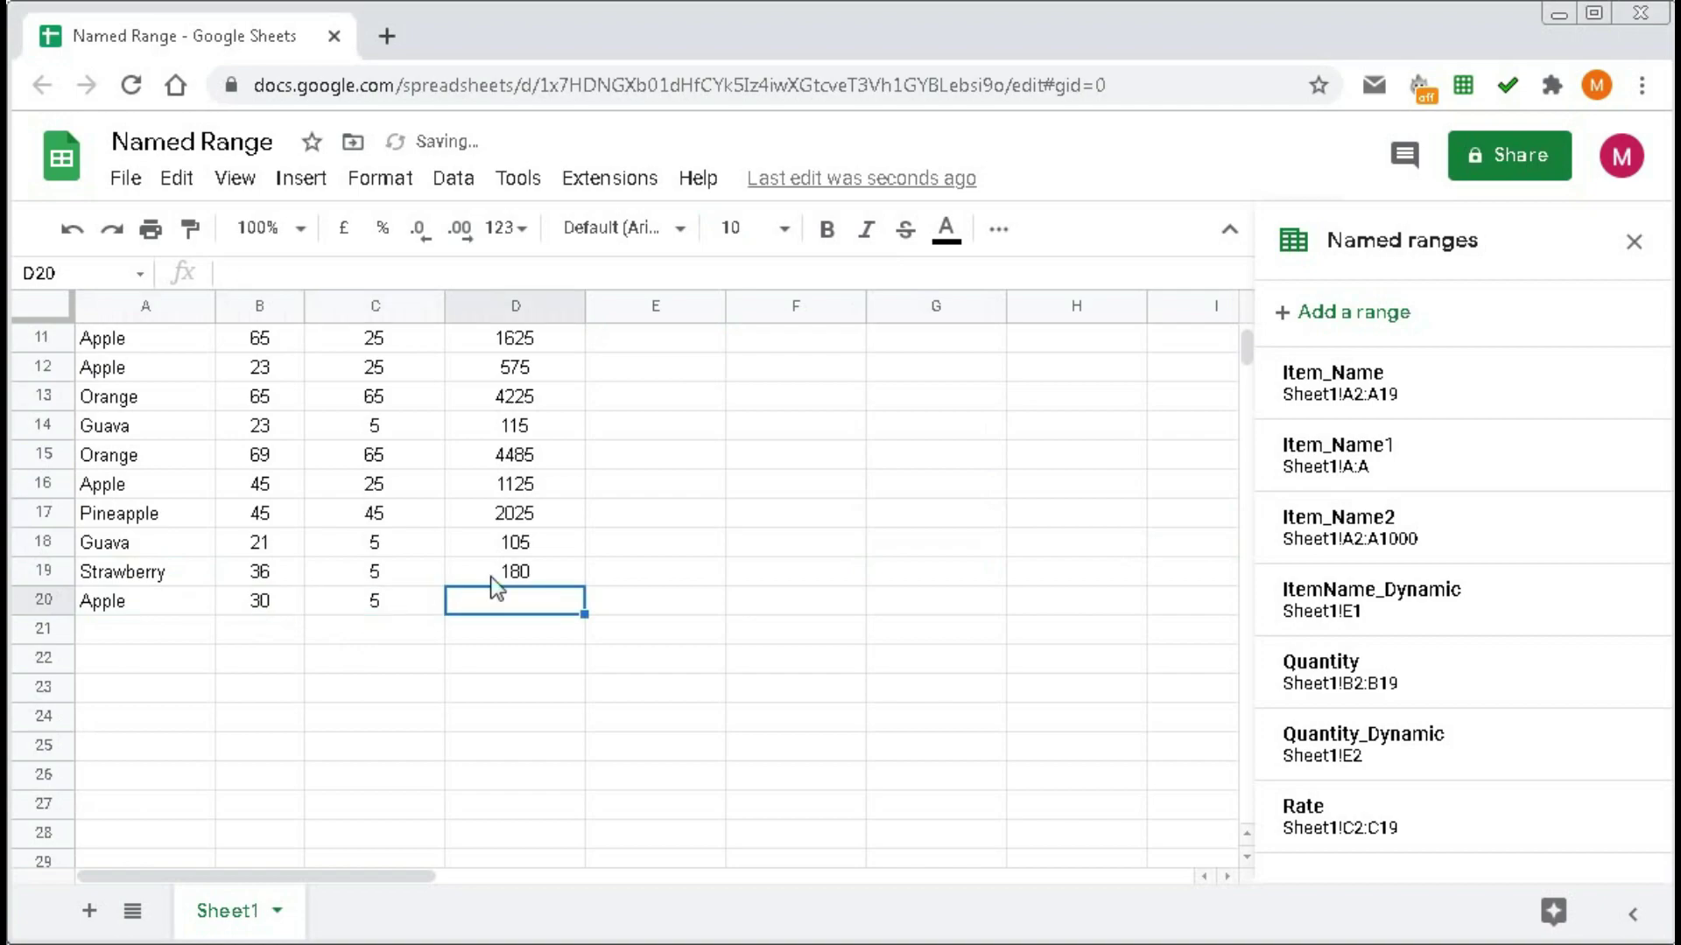
Fill the Amount formula from cell D19 down to D20.
click(512, 573)
drag(581, 584, 581, 604)
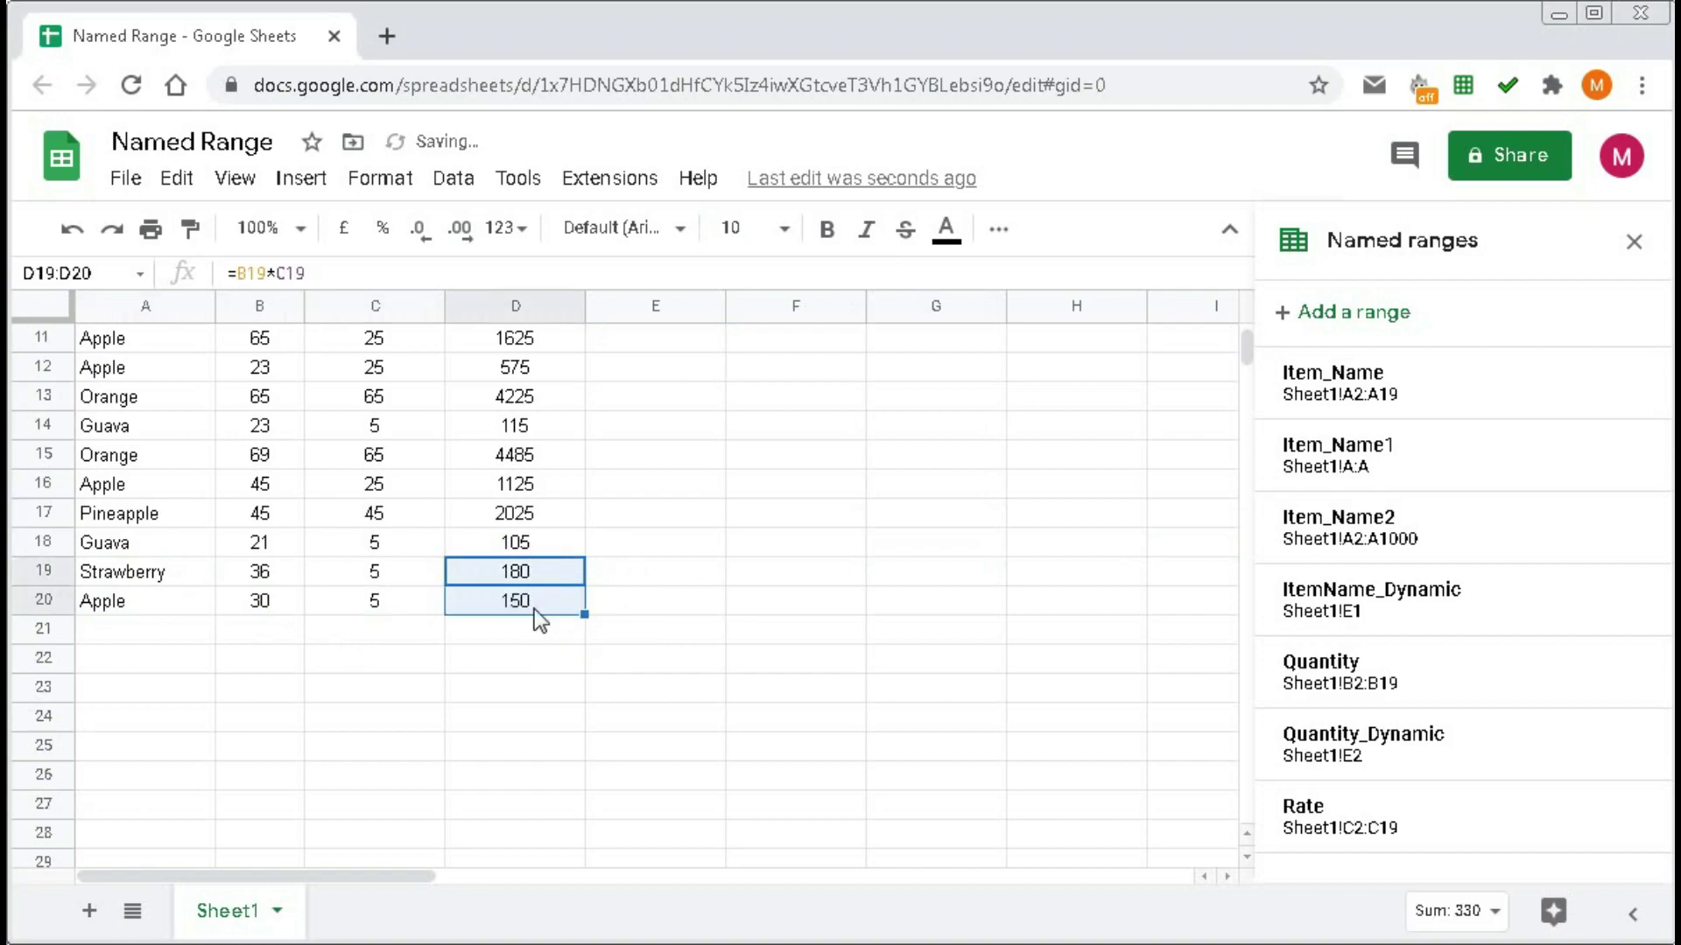
click(534, 607)
Check the dynamic SUMIF total in G7 and the range addresses in E1:E2 against the added row.
scroll(726, 738, up, 3)
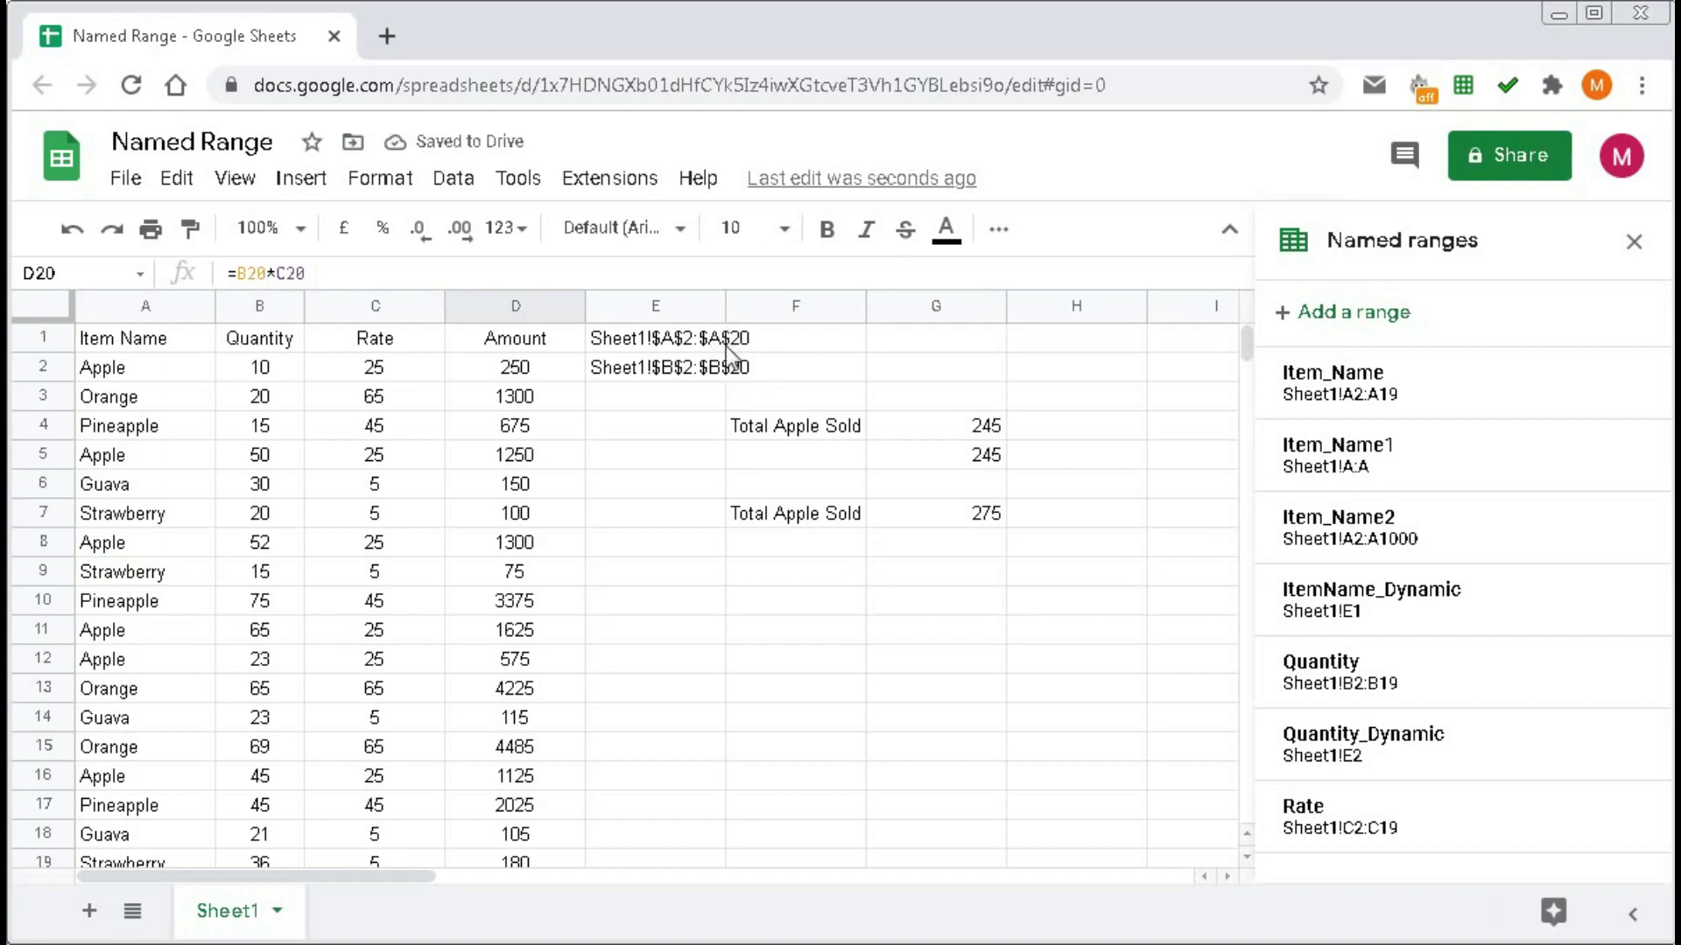
click(965, 524)
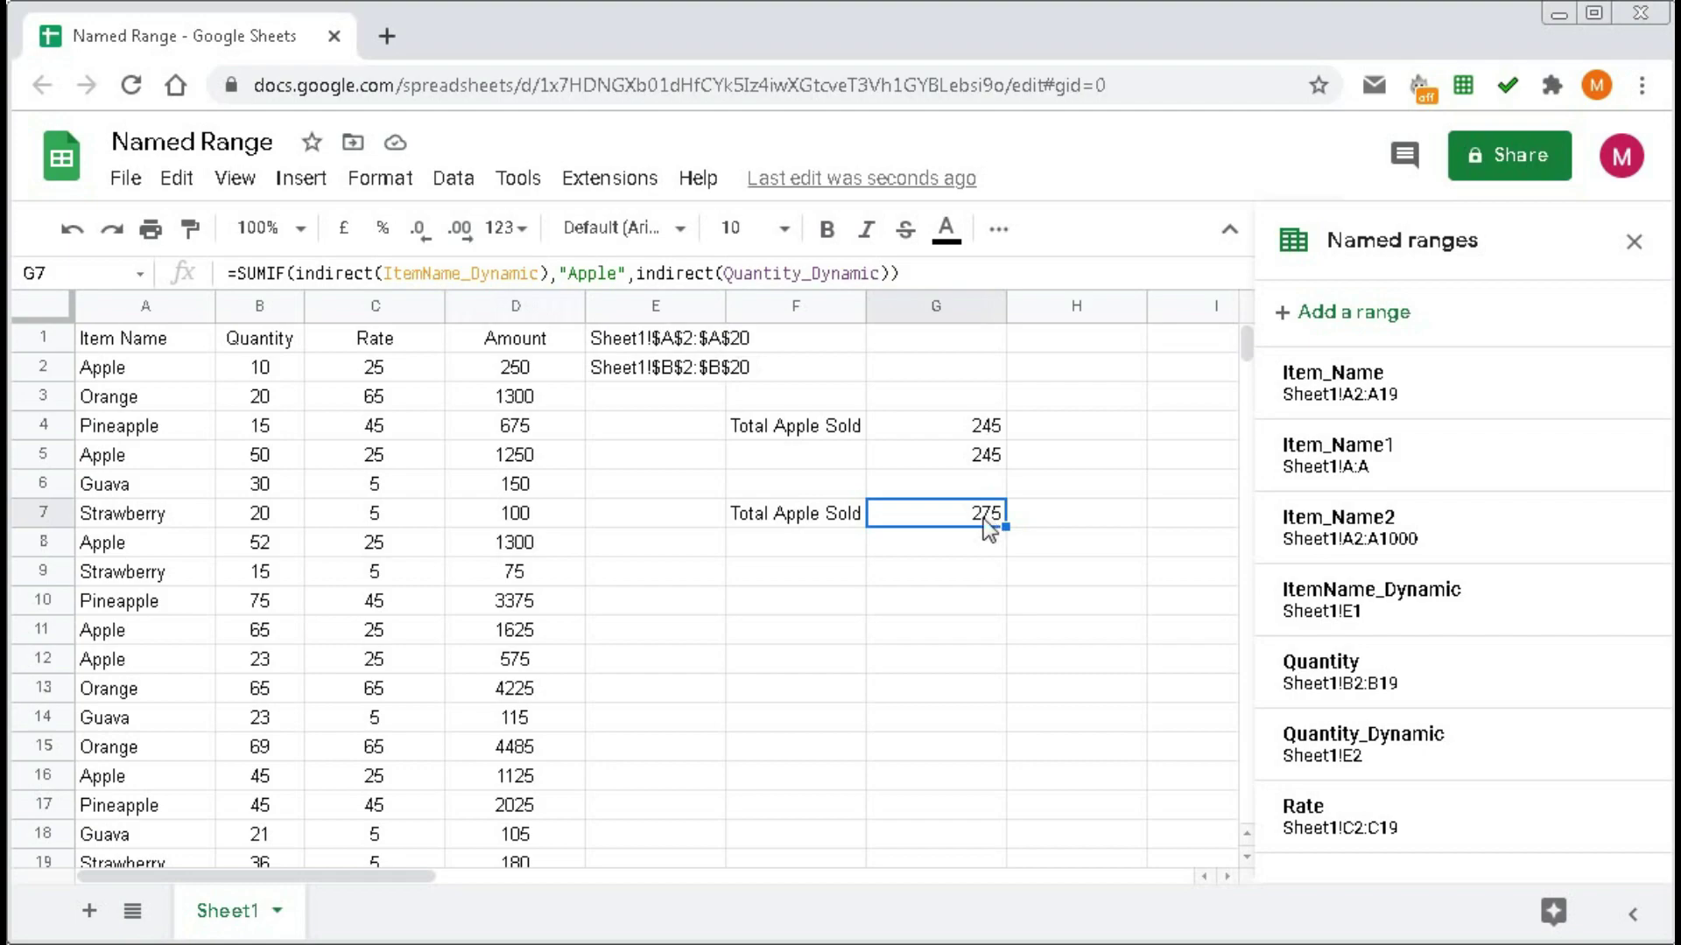
scroll(294, 781, down, 2)
scroll(976, 563, up, 2)
click(665, 340)
drag(645, 333, 661, 372)
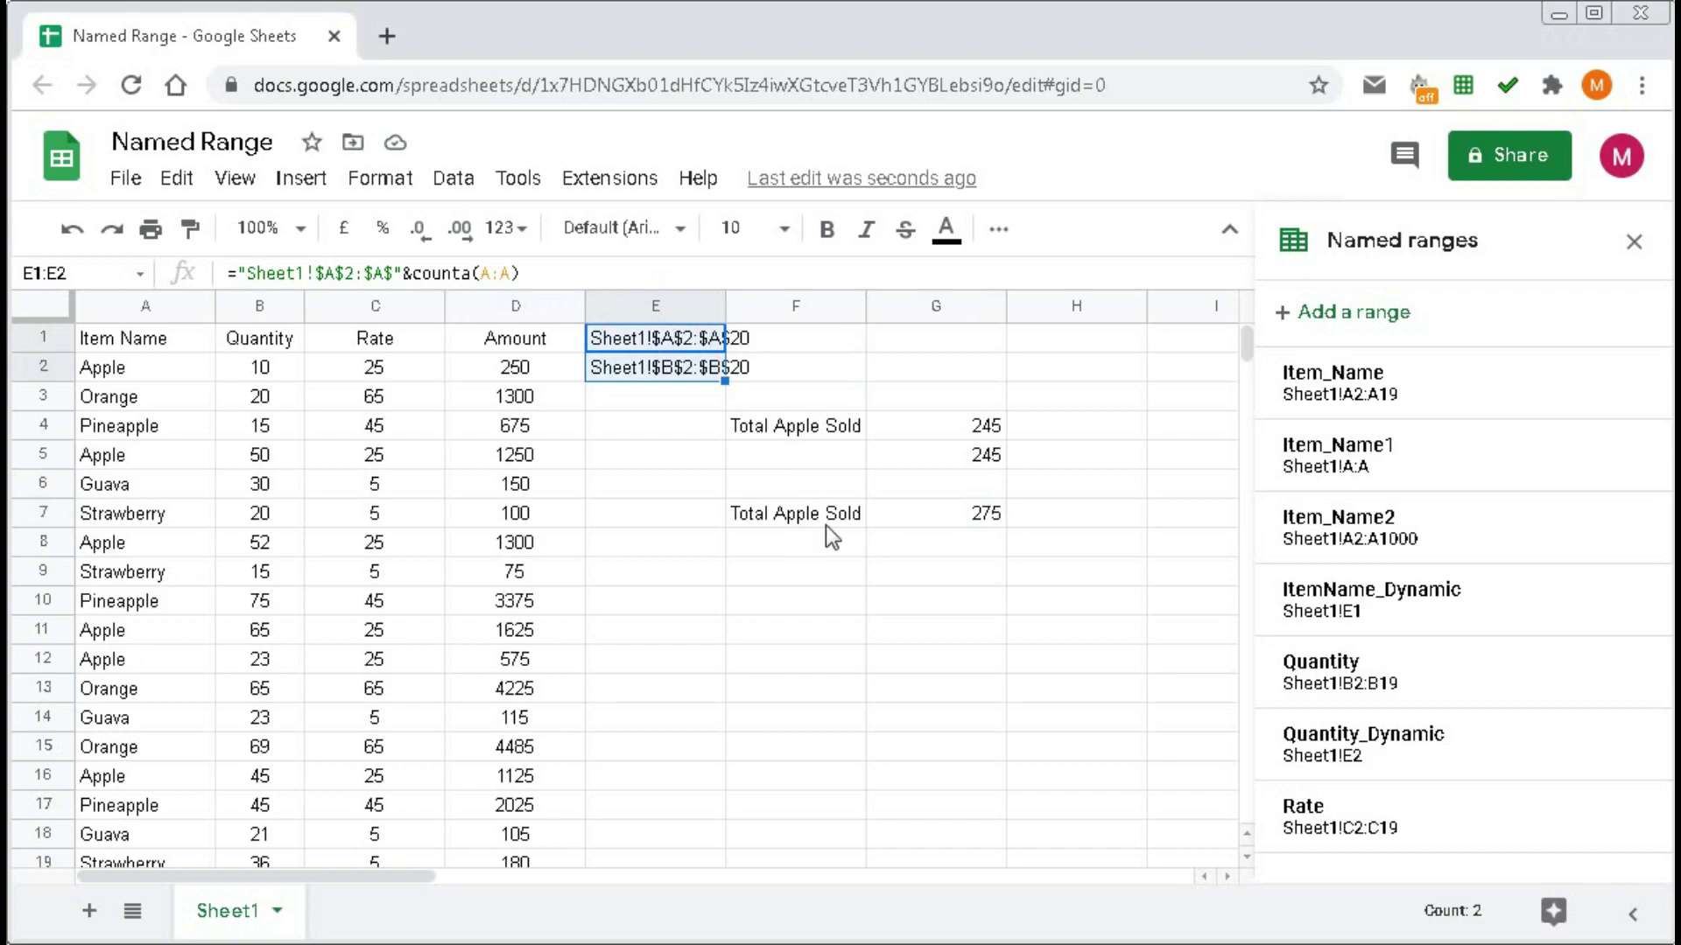
click(963, 517)
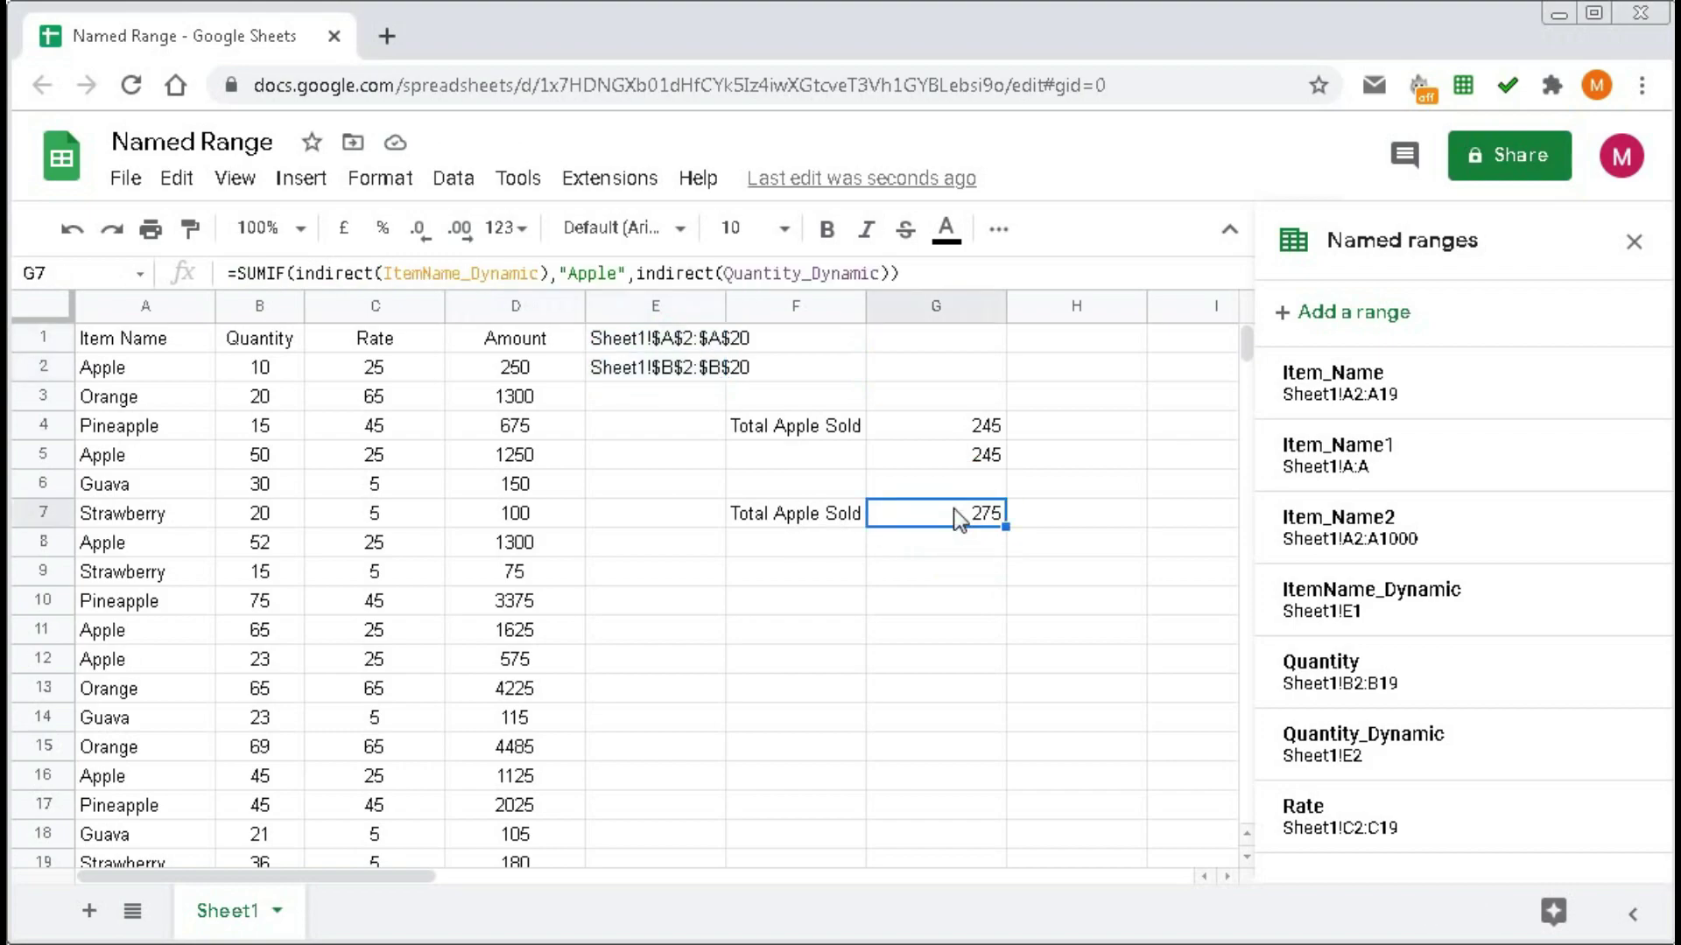